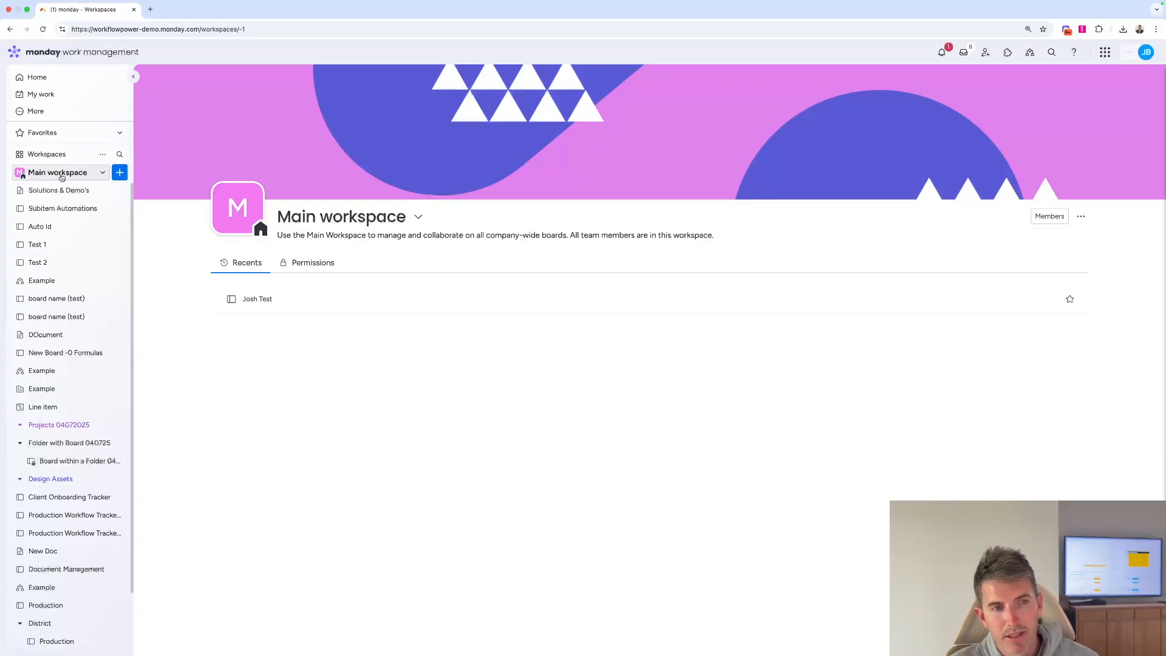
# Search the workspaces for "acc" and open the Accounting Demonstration workspace
pyautogui.click(62, 174)
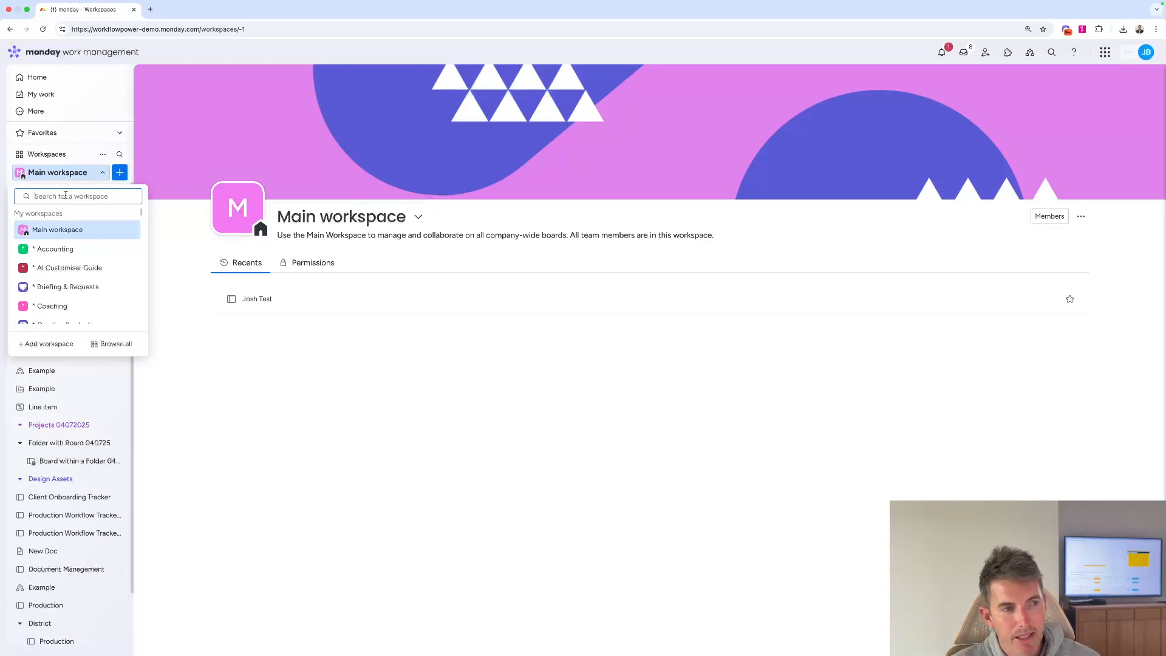
pyautogui.write('accou')
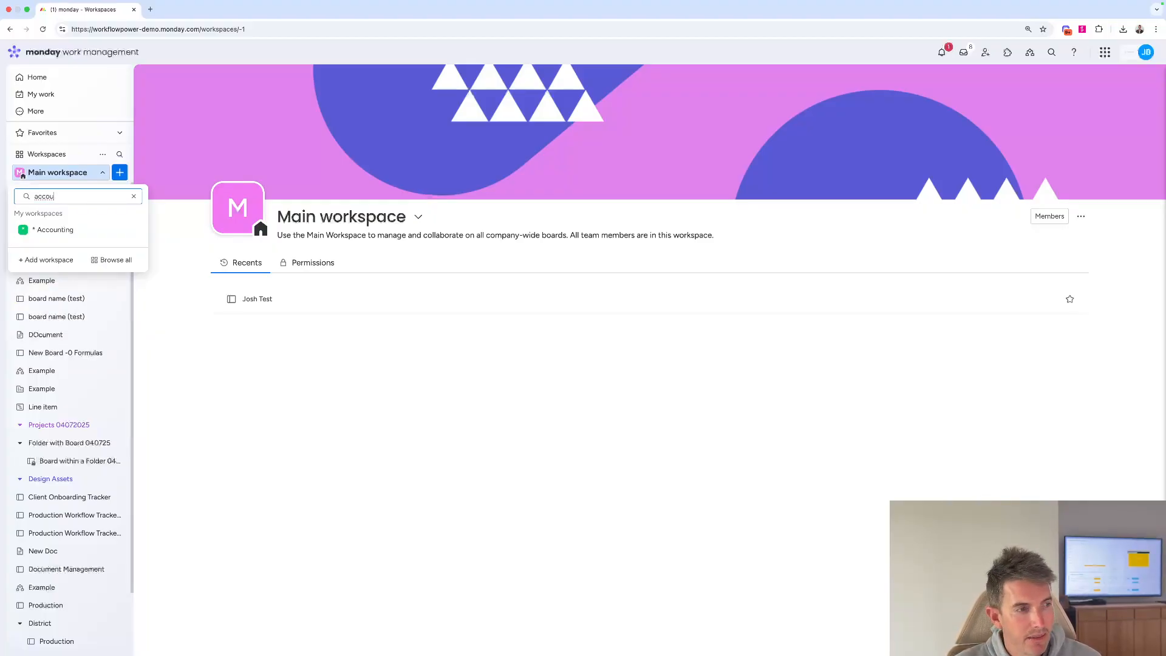
pyautogui.press('BackSpace')
pyautogui.press('BackSpace')
pyautogui.press('BackSpace')
pyautogui.press('BackSpace')
pyautogui.press('BackSpace')
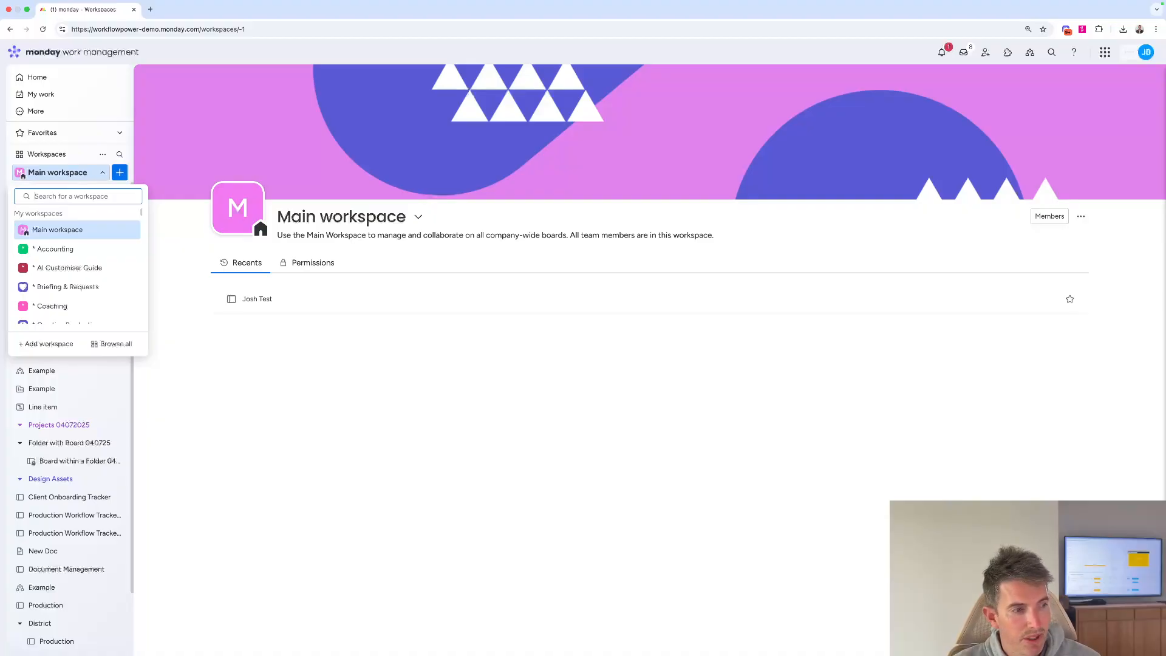
pyautogui.write('acc')
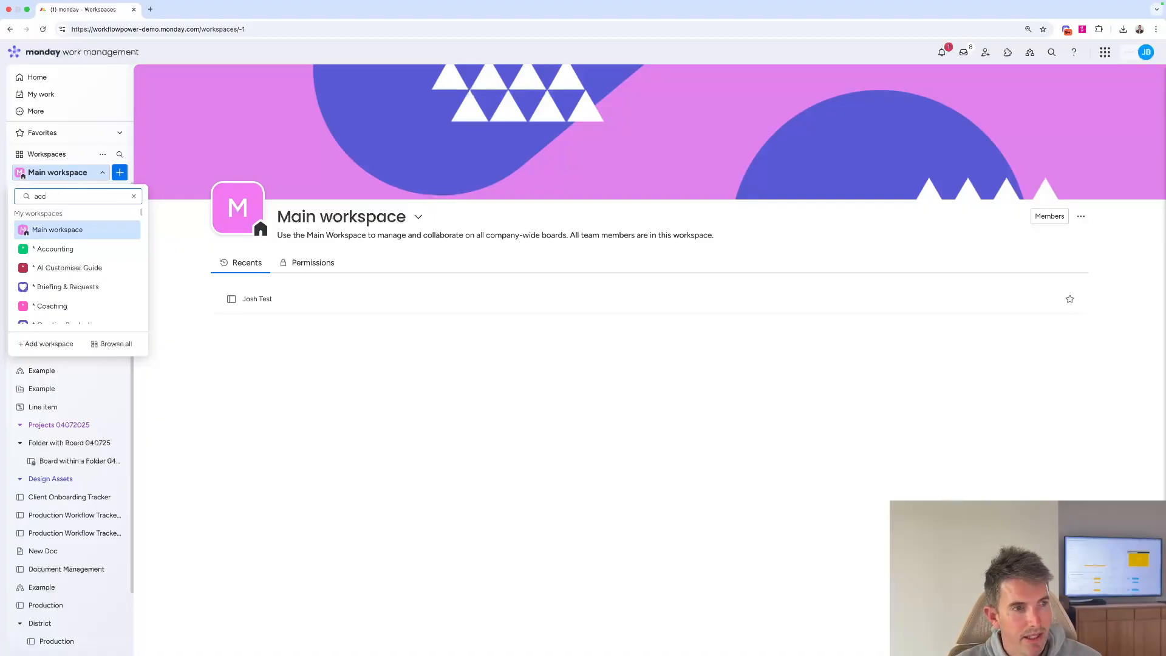
pyautogui.click(57, 250)
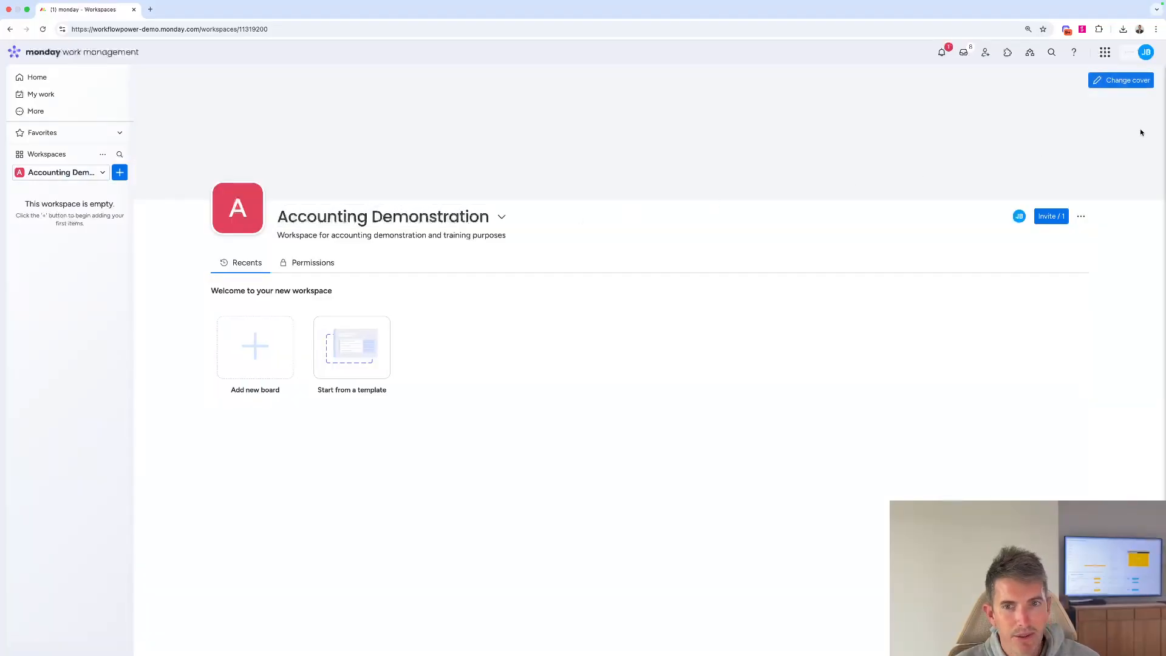
# Change the workspace cover to the light-blue to dark-blue gradient
pyautogui.click(1121, 85)
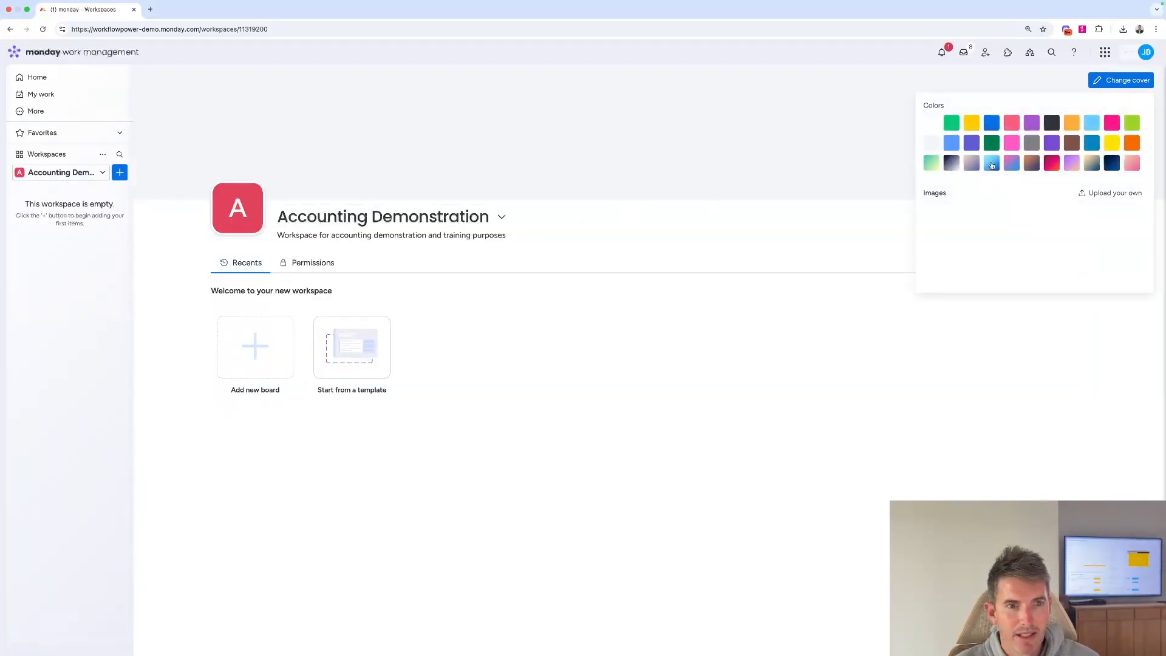
pyautogui.click(992, 163)
pyautogui.click(626, 265)
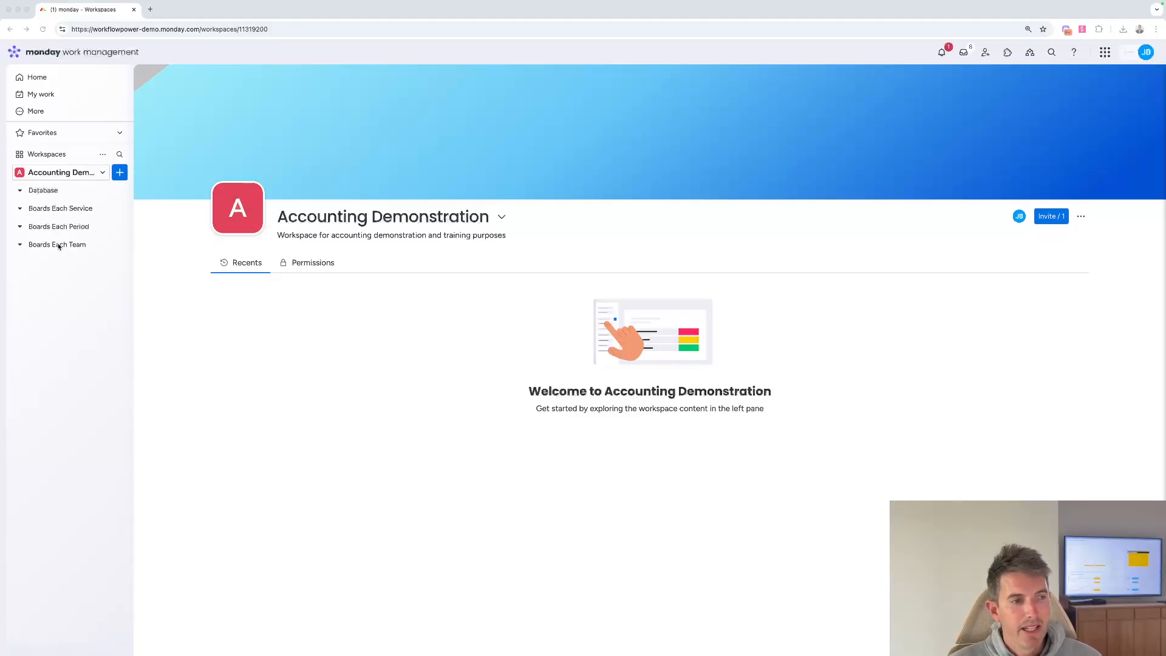
# Change the Database folder's color to pink
pyautogui.click(115, 190)
pyautogui.moveTo(180, 234)
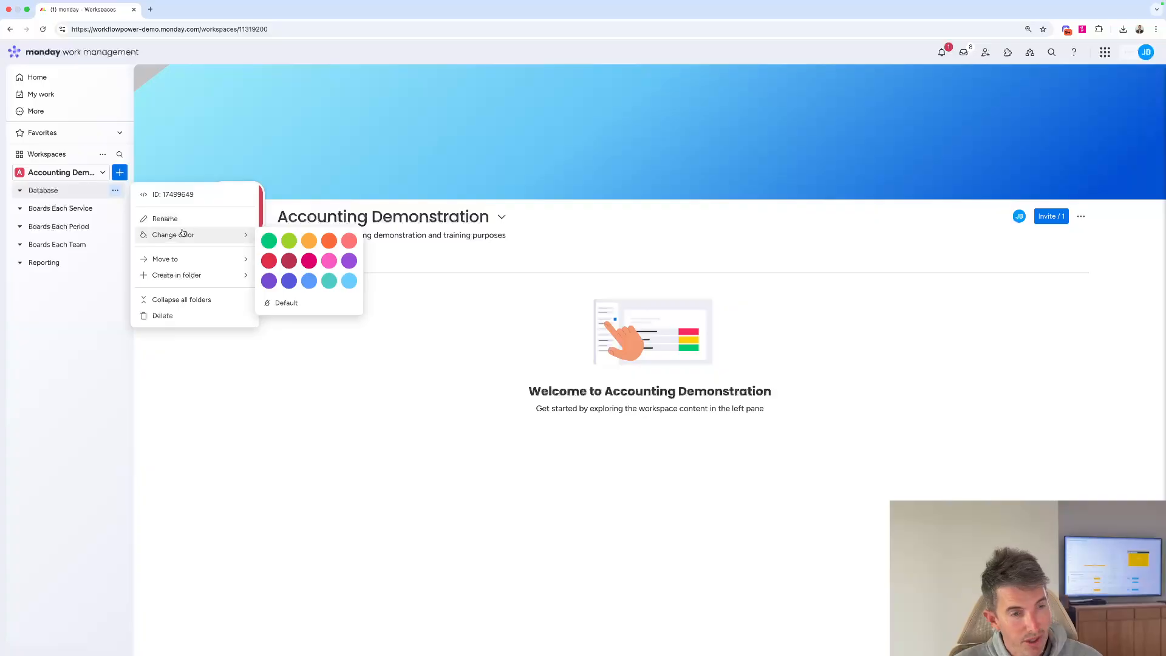
pyautogui.click(329, 261)
# Rename the Database folder by adding a rocket emoji to the end of its name
pyautogui.click(115, 191)
pyautogui.click(145, 219)
pyautogui.click(57, 190)
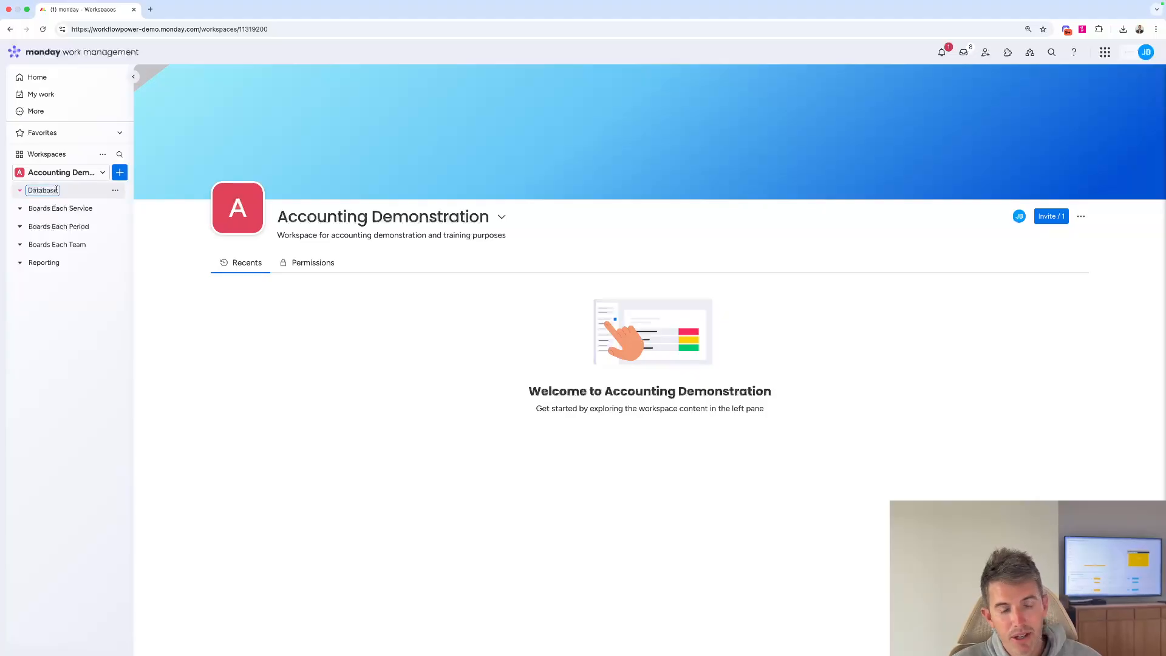
pyautogui.press('ctrl+super+space')
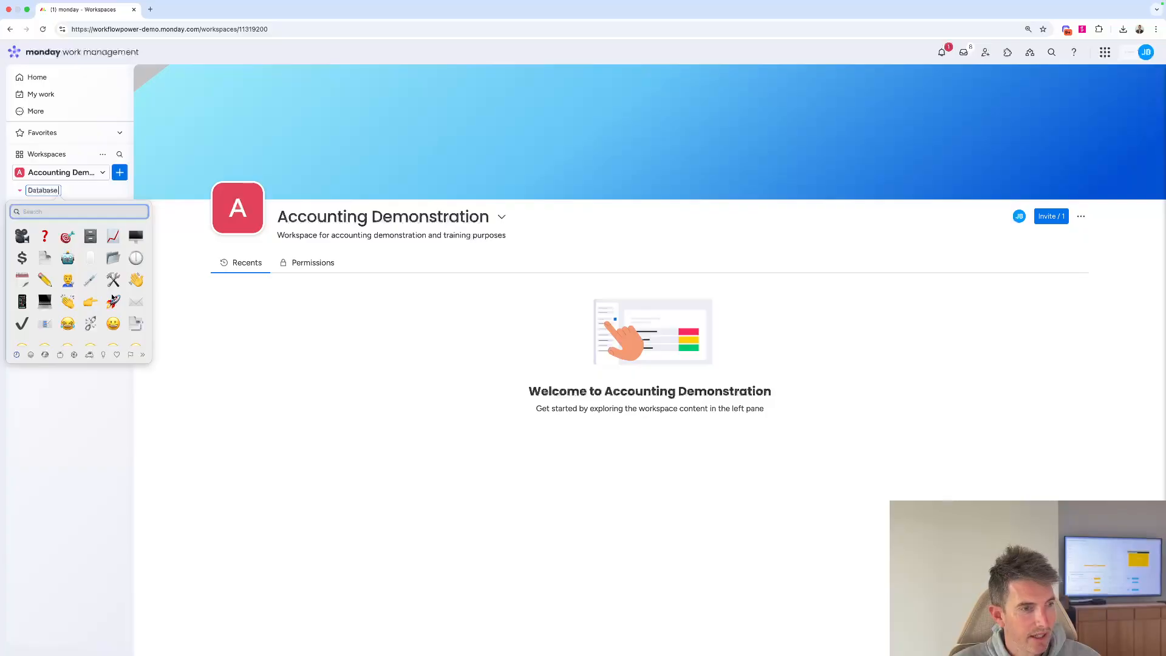
pyautogui.click(113, 300)
pyautogui.click(192, 299)
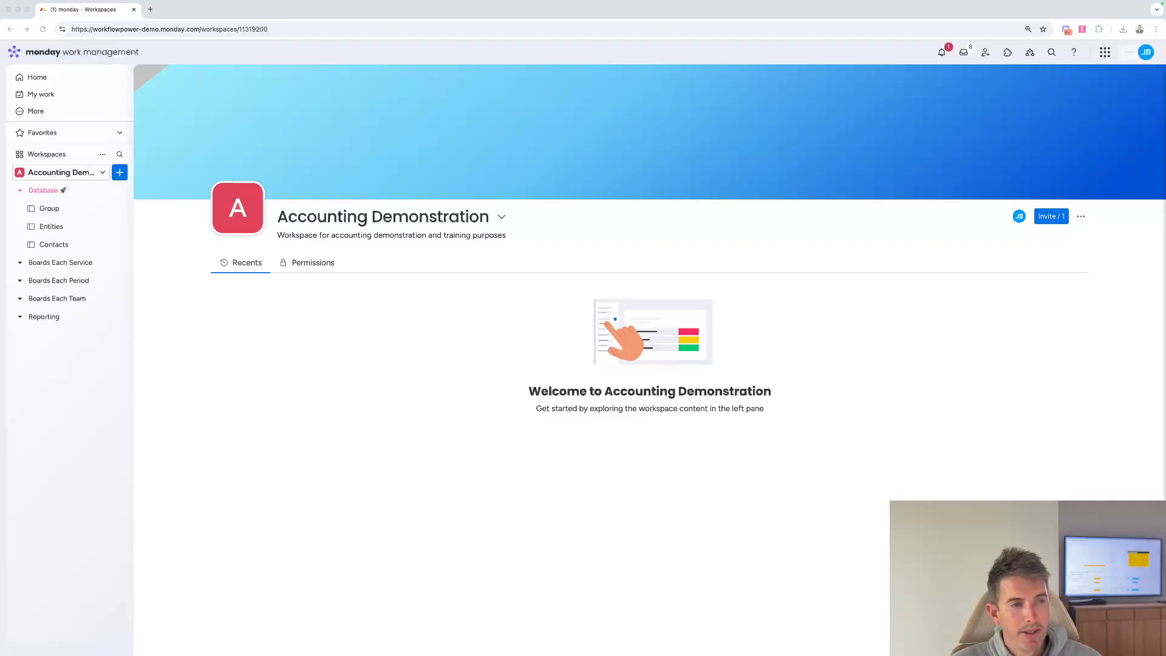
# Open the Group board and widen its Item and Client Manager columns to fit their text
pyautogui.click(50, 208)
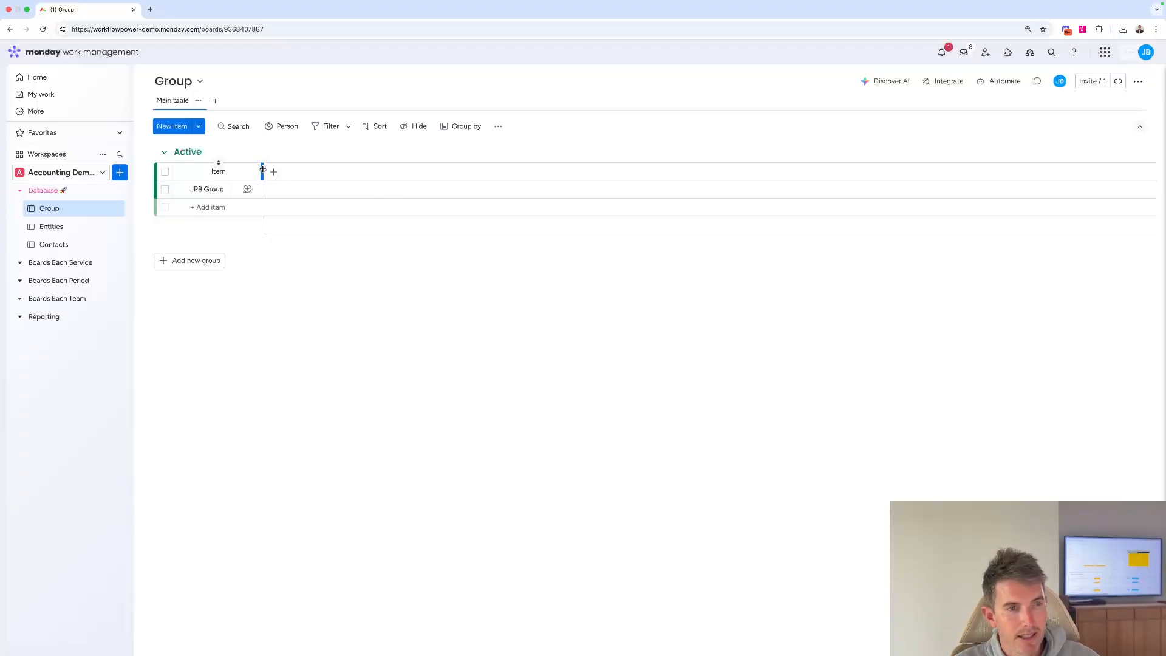
pyautogui.moveTo(262, 169); pyautogui.dragTo(296, 169)
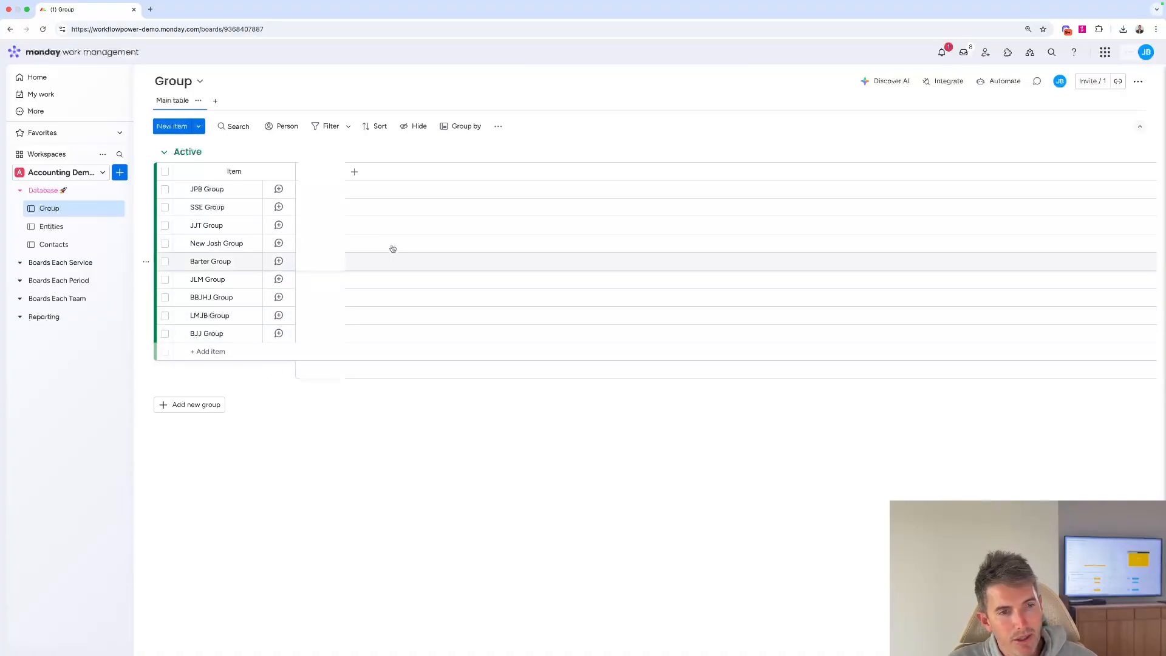
pyautogui.moveTo(344, 171); pyautogui.dragTo(367, 173)
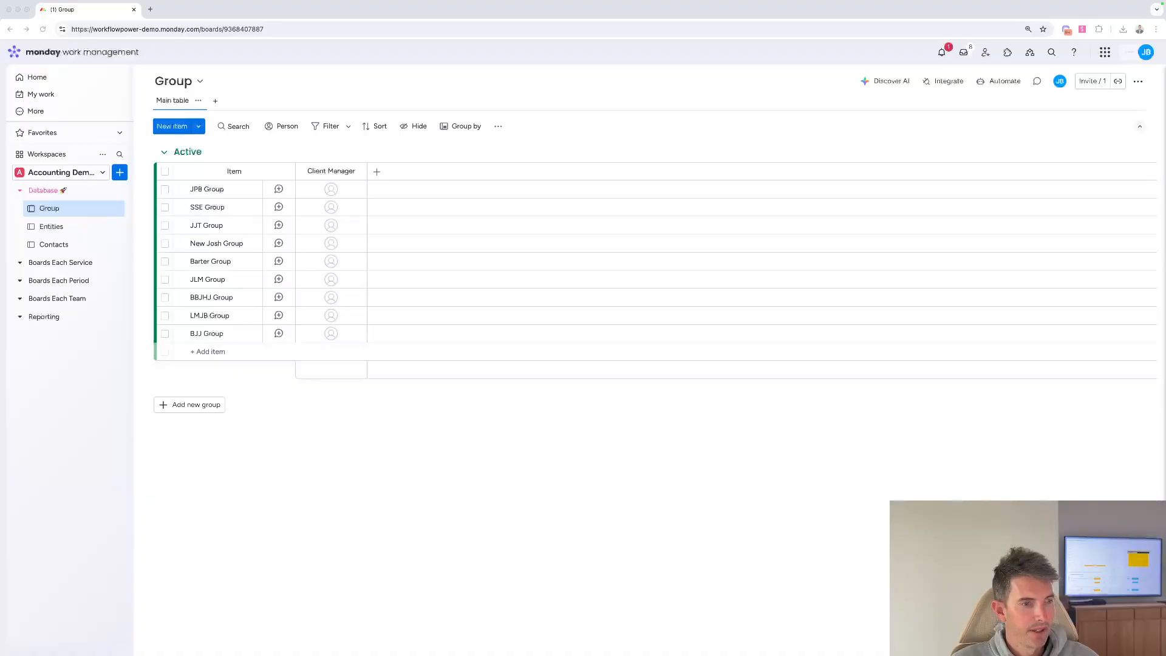
# Open the Entities board and widen its Item and Client Manager columns so the full names fit
pyautogui.click(48, 227)
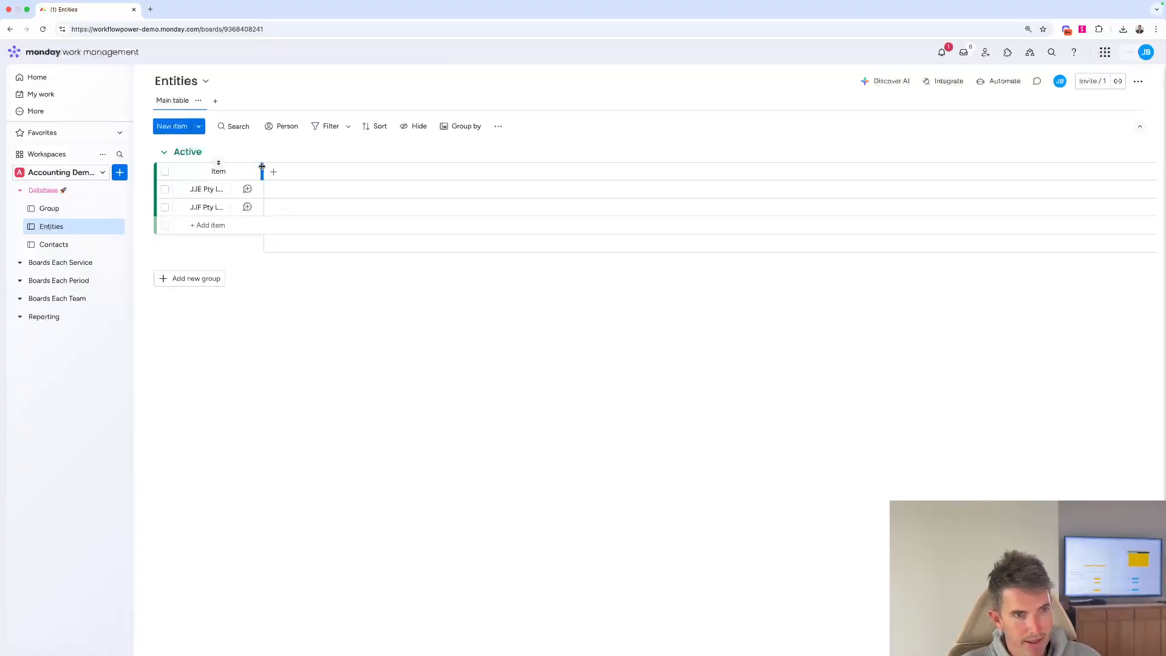
pyautogui.moveTo(263, 171); pyautogui.dragTo(276, 171)
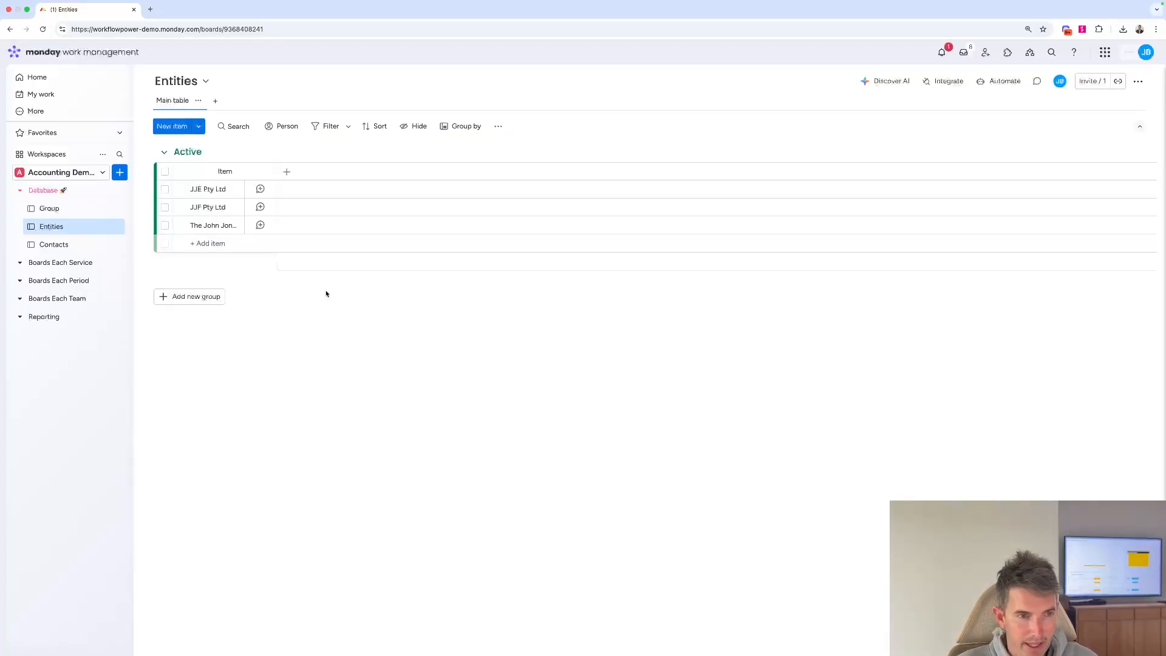
pyautogui.moveTo(278, 172); pyautogui.dragTo(334, 173)
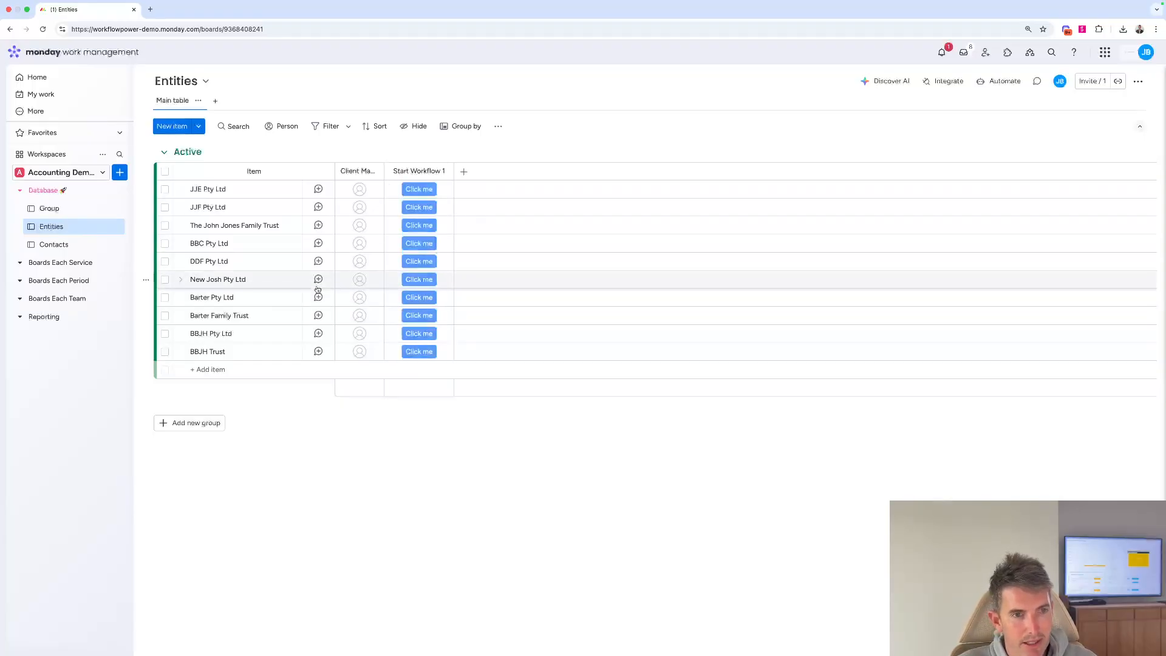
pyautogui.moveTo(385, 171); pyautogui.dragTo(411, 172)
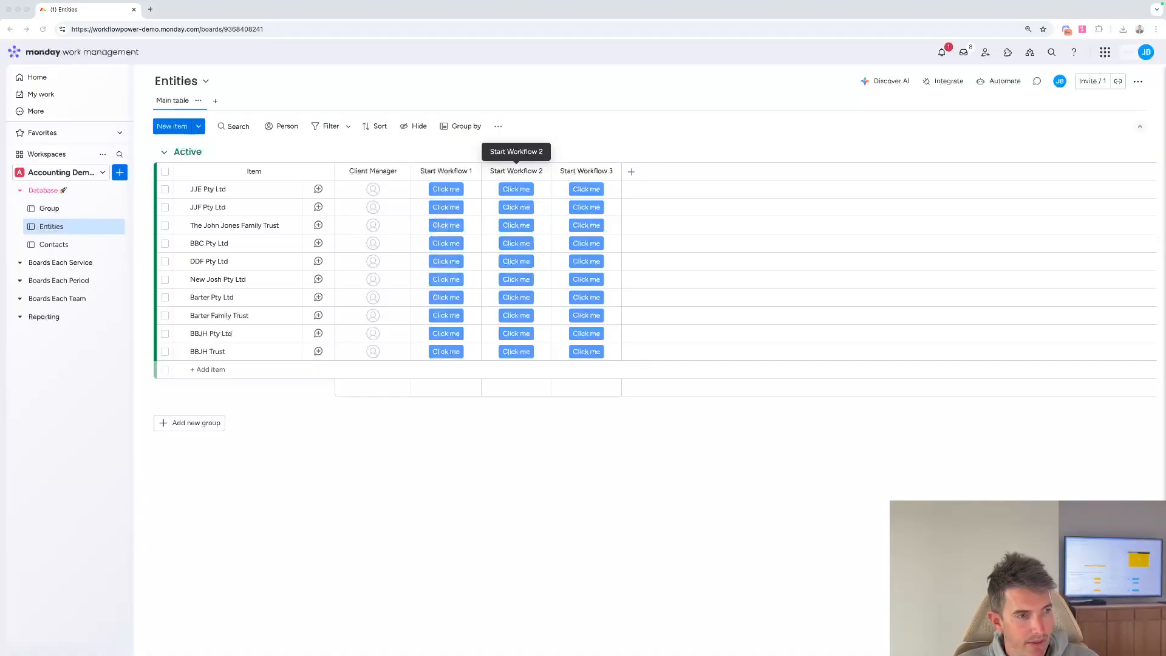
# Open the Contacts board and widen its Item and Client Manager columns to show their full text
pyautogui.click(52, 244)
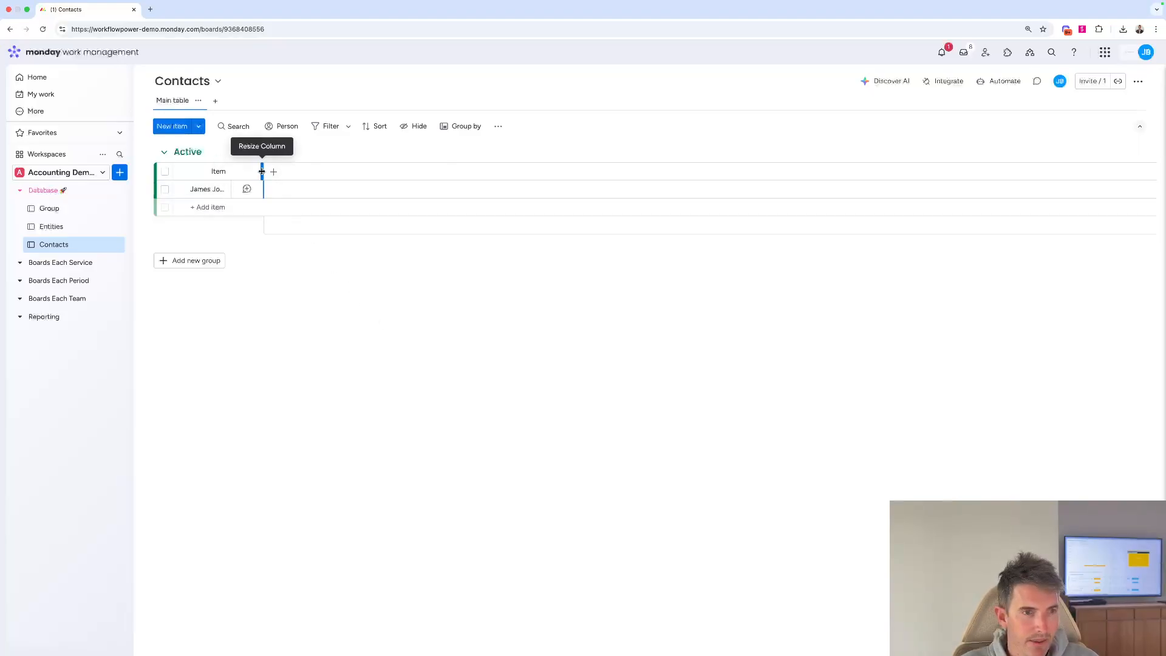
pyautogui.moveTo(261, 171); pyautogui.dragTo(289, 171)
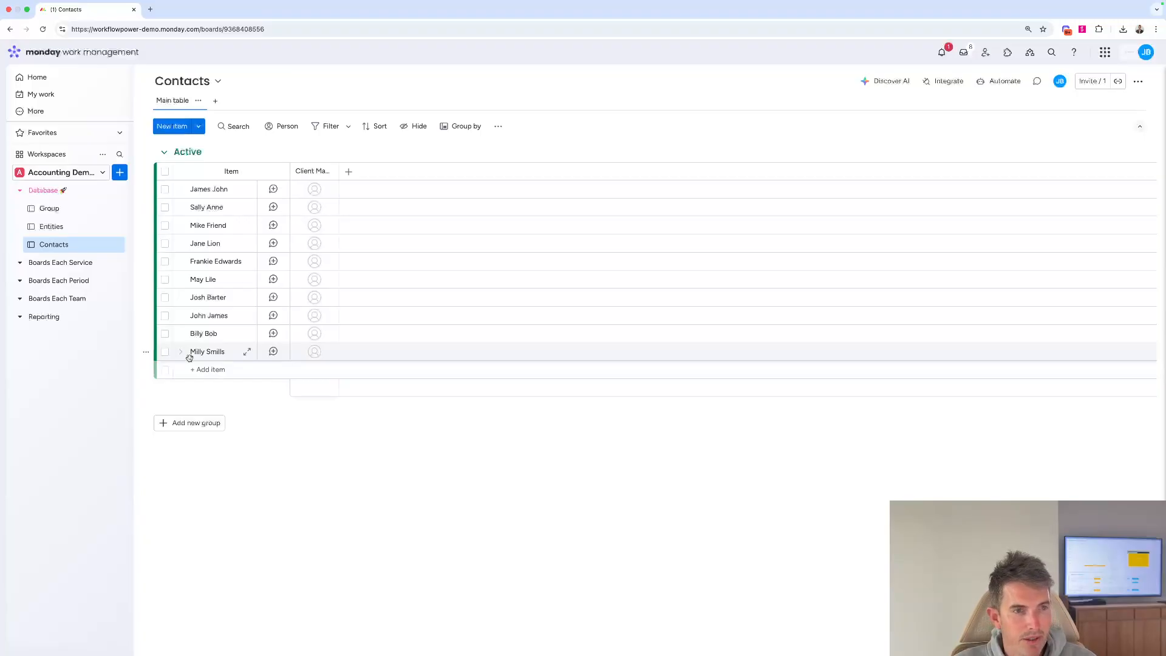
pyautogui.moveTo(339, 170); pyautogui.dragTo(358, 170)
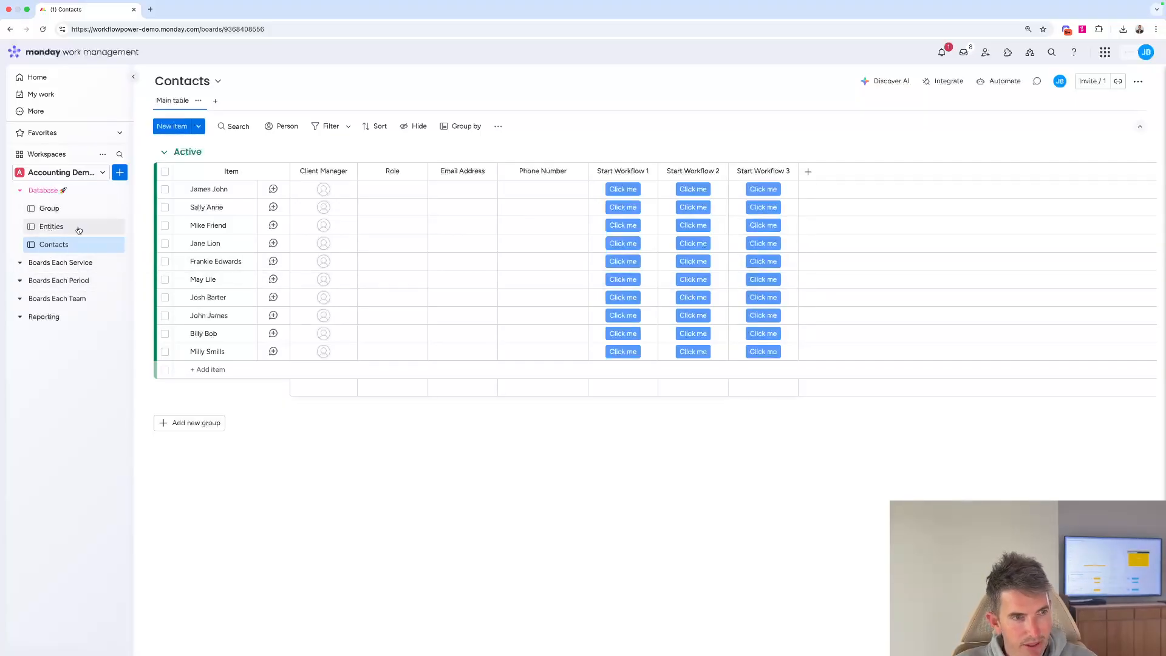
pyautogui.click(54, 211)
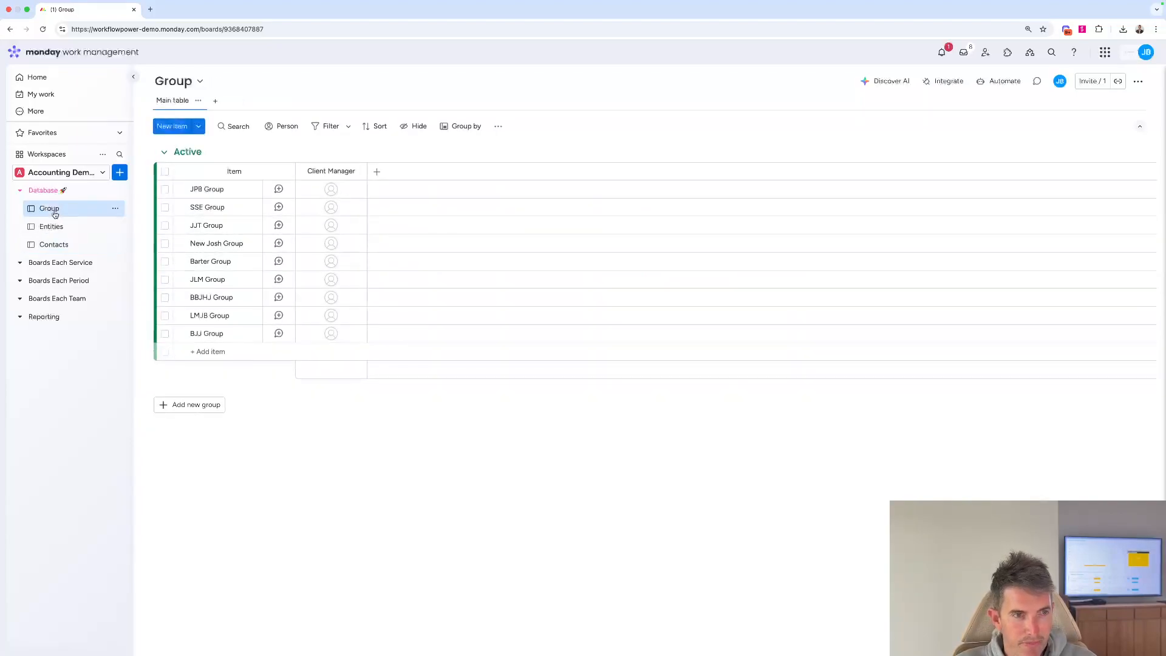
pyautogui.click(52, 227)
pyautogui.click(53, 245)
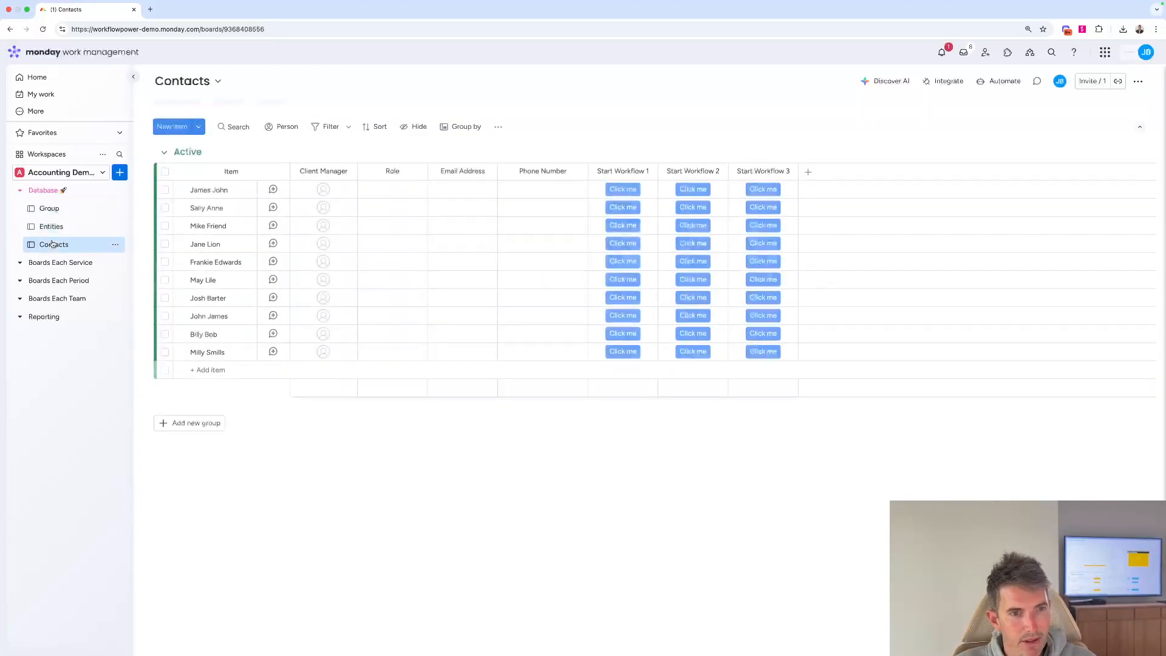
# Add a connect boards column to the Group board, linked to the Accounting Demonstration Entities board with a two-way connection
pyautogui.click(51, 210)
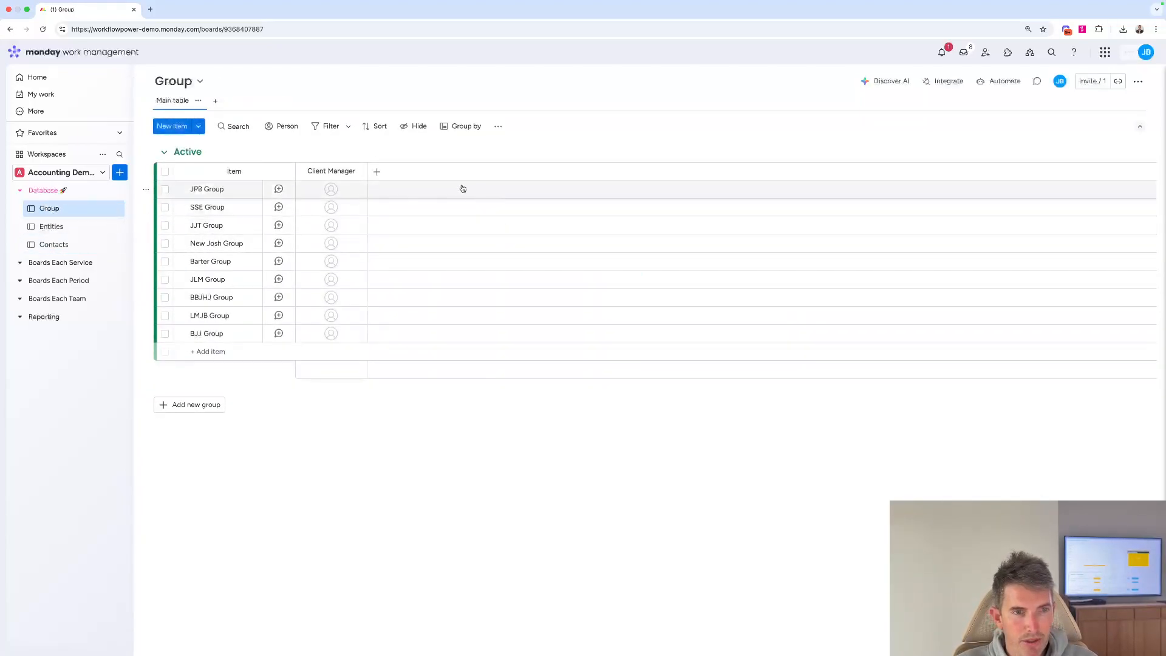
pyautogui.click(377, 172)
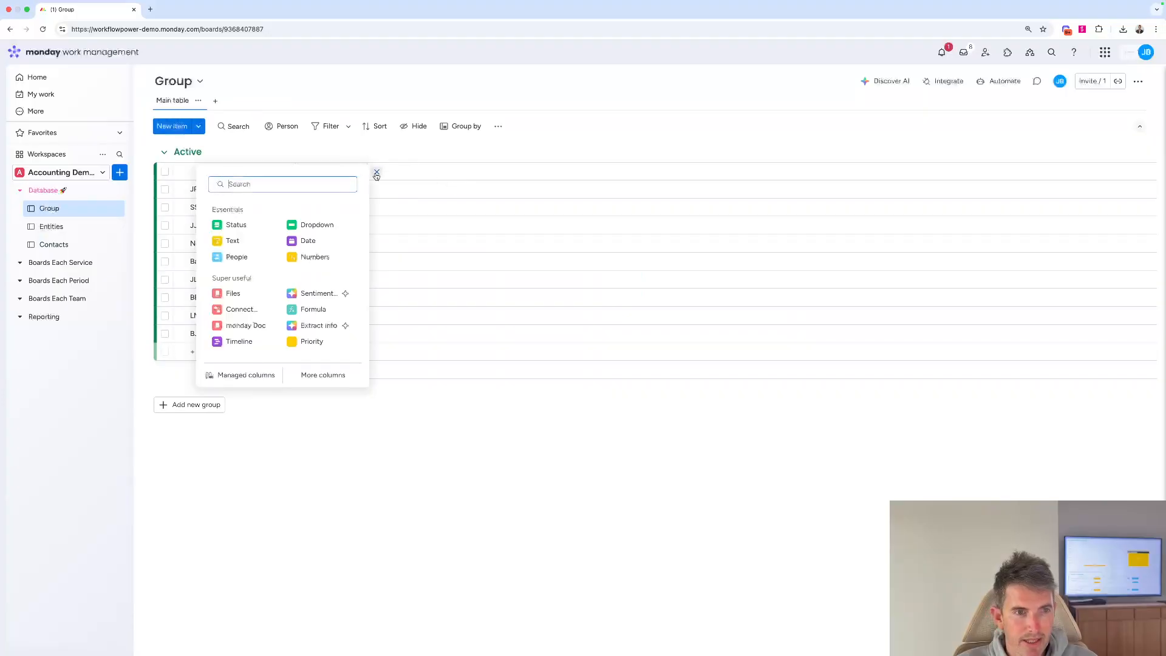
pyautogui.click(241, 309)
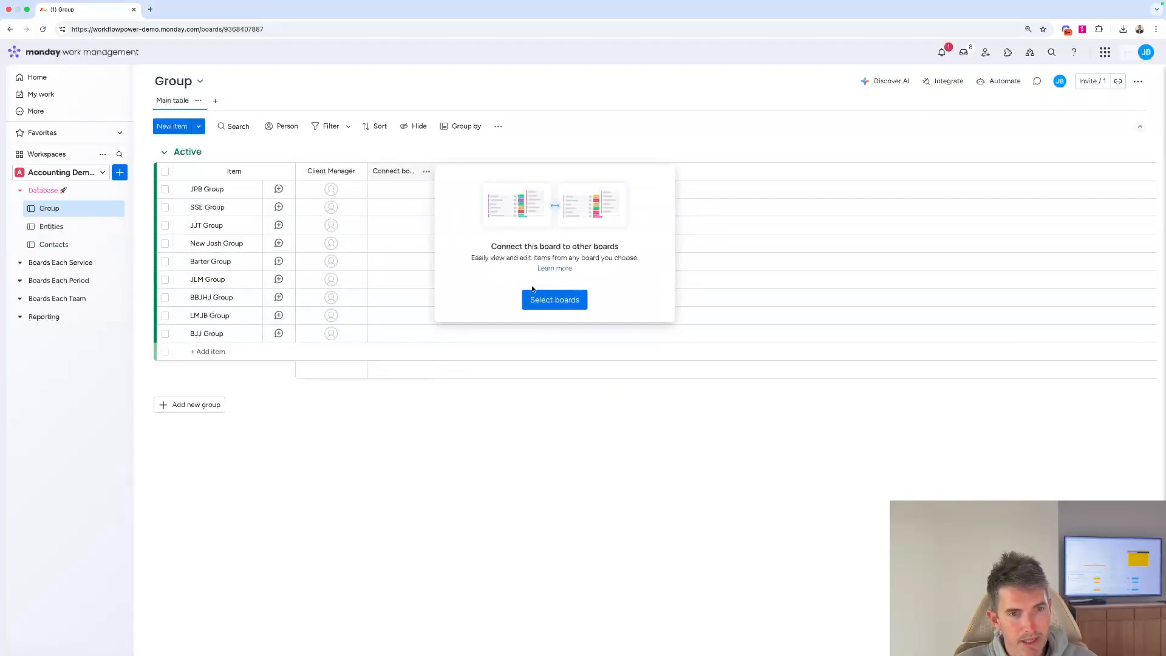
pyautogui.click(530, 297)
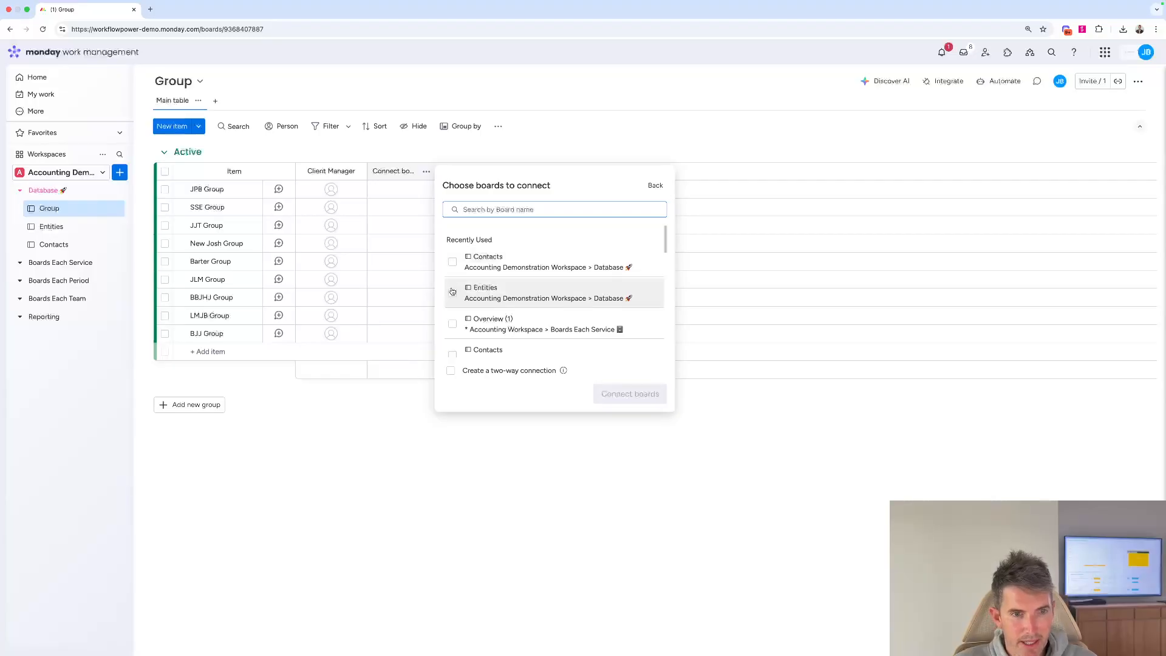
pyautogui.click(452, 291)
pyautogui.click(450, 371)
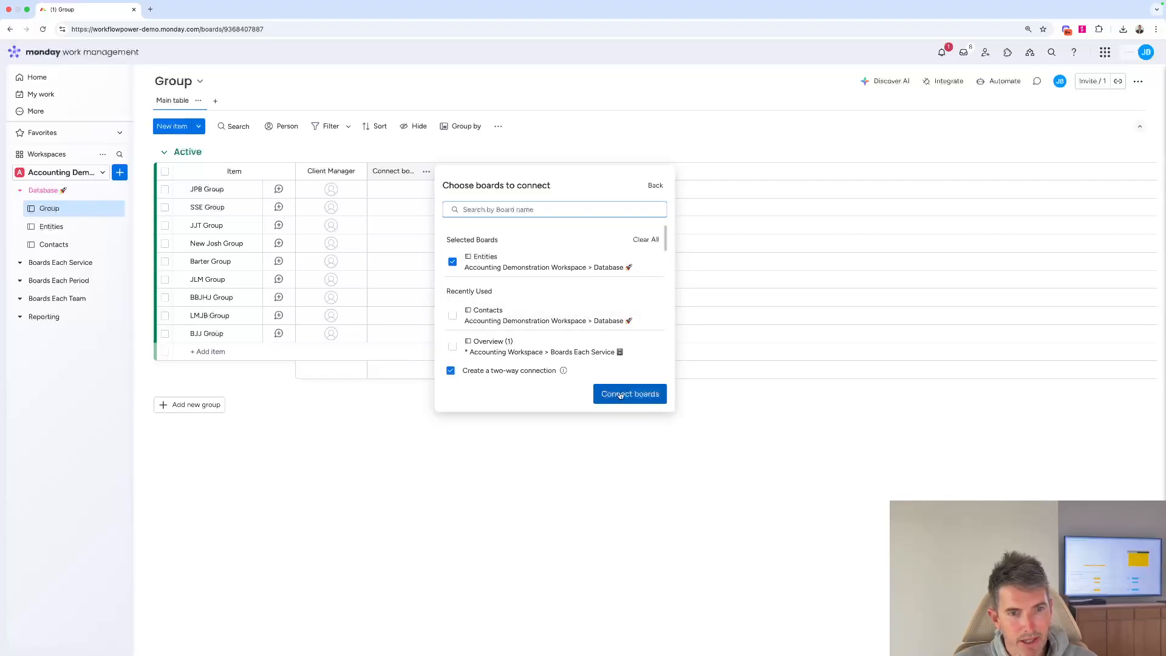
pyautogui.click(620, 394)
pyautogui.click(540, 398)
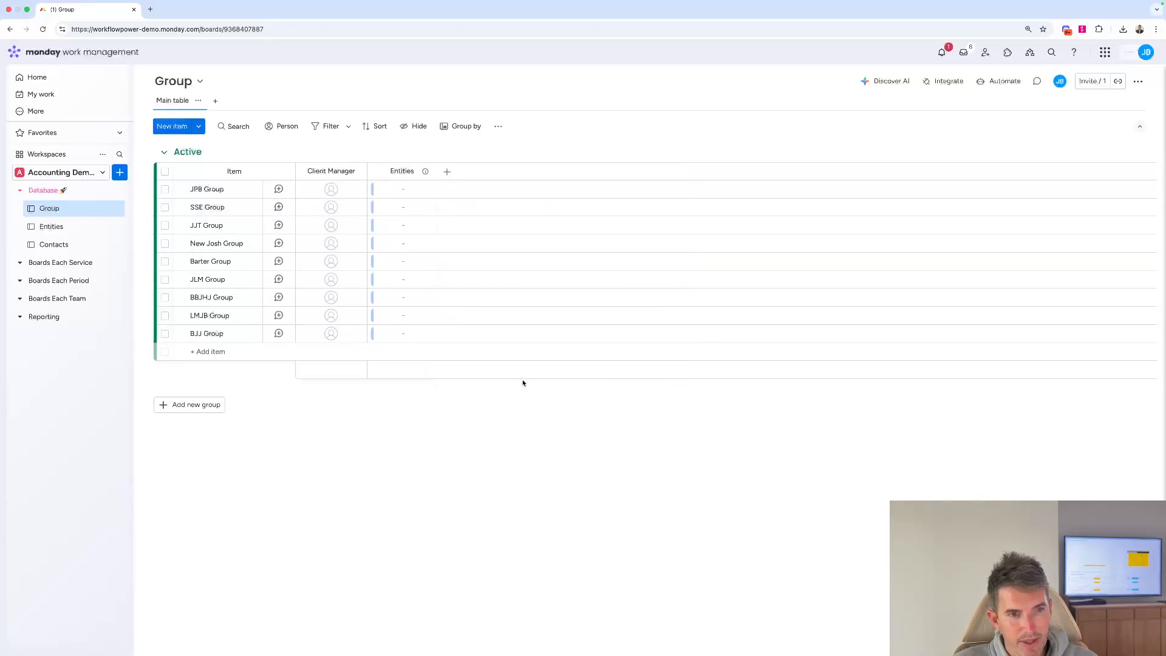
# Add another connect boards column to the Group board, linked two-way to the Accounting Demonstration Contacts board
pyautogui.click(447, 171)
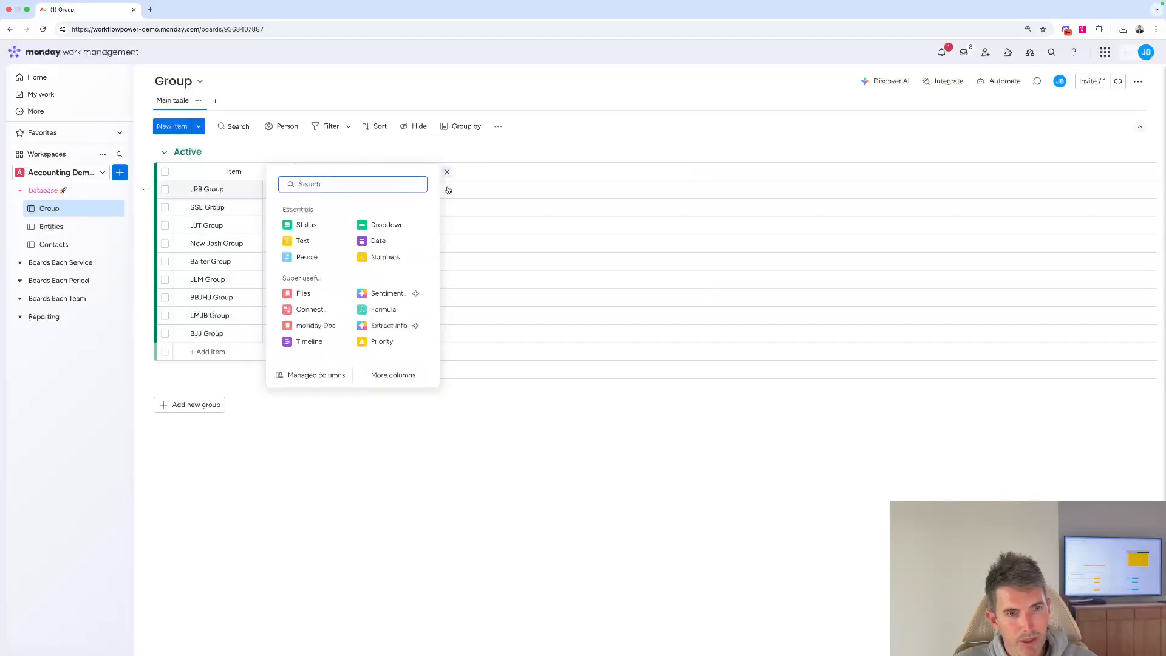
pyautogui.click(322, 312)
pyautogui.click(617, 309)
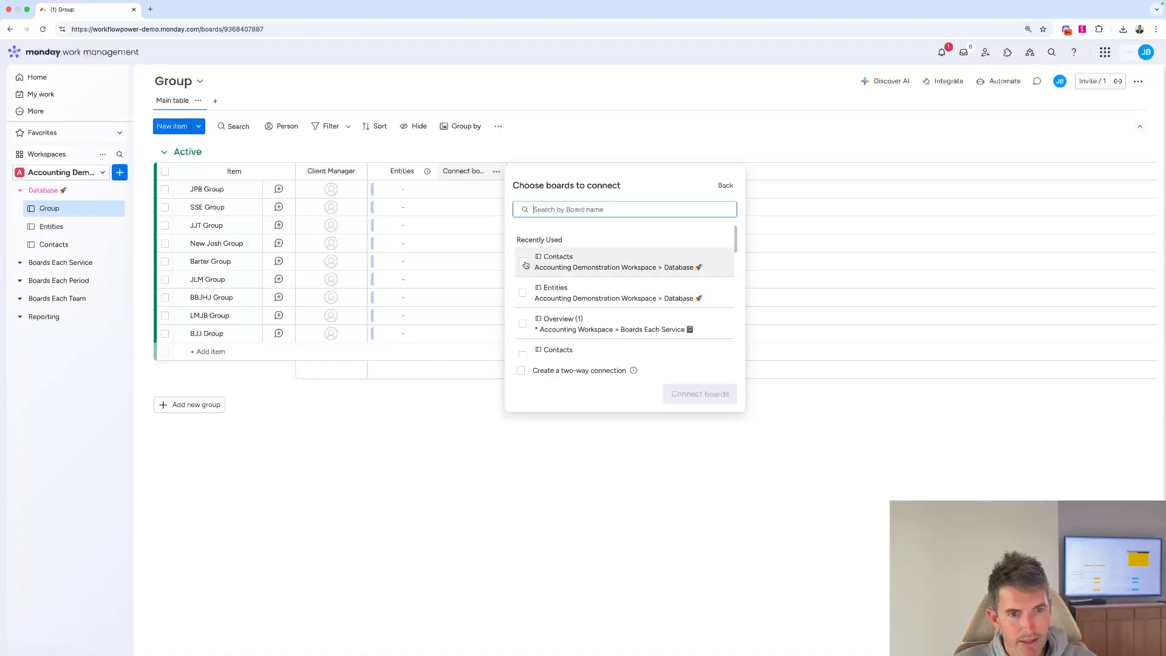
pyautogui.click(524, 263)
pyautogui.click(520, 371)
pyautogui.click(700, 393)
pyautogui.click(629, 411)
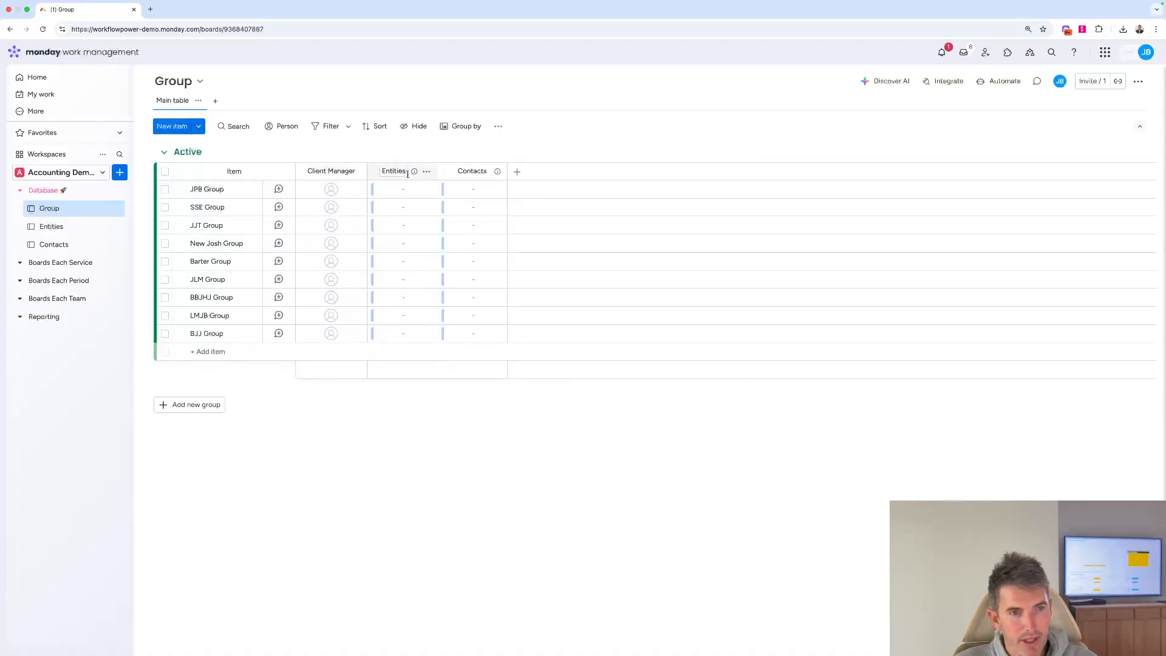
# Rename the "link to Group" column on the Entities board to "Group"
pyautogui.click(52, 227)
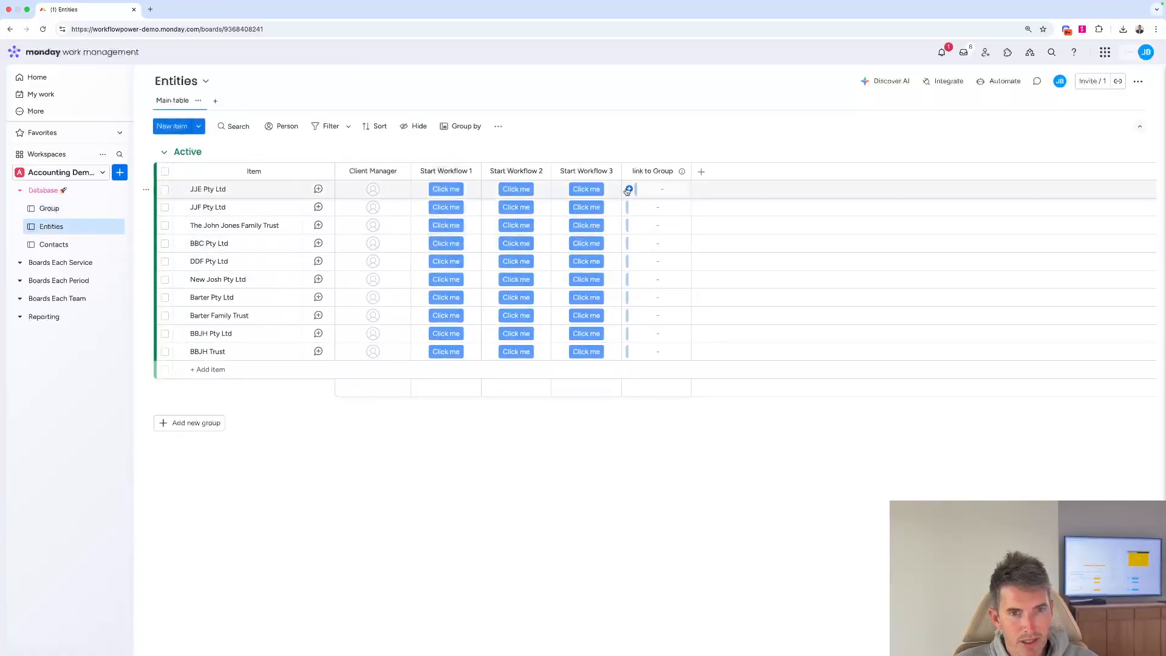
pyautogui.click(641, 171)
pyautogui.write('Group')
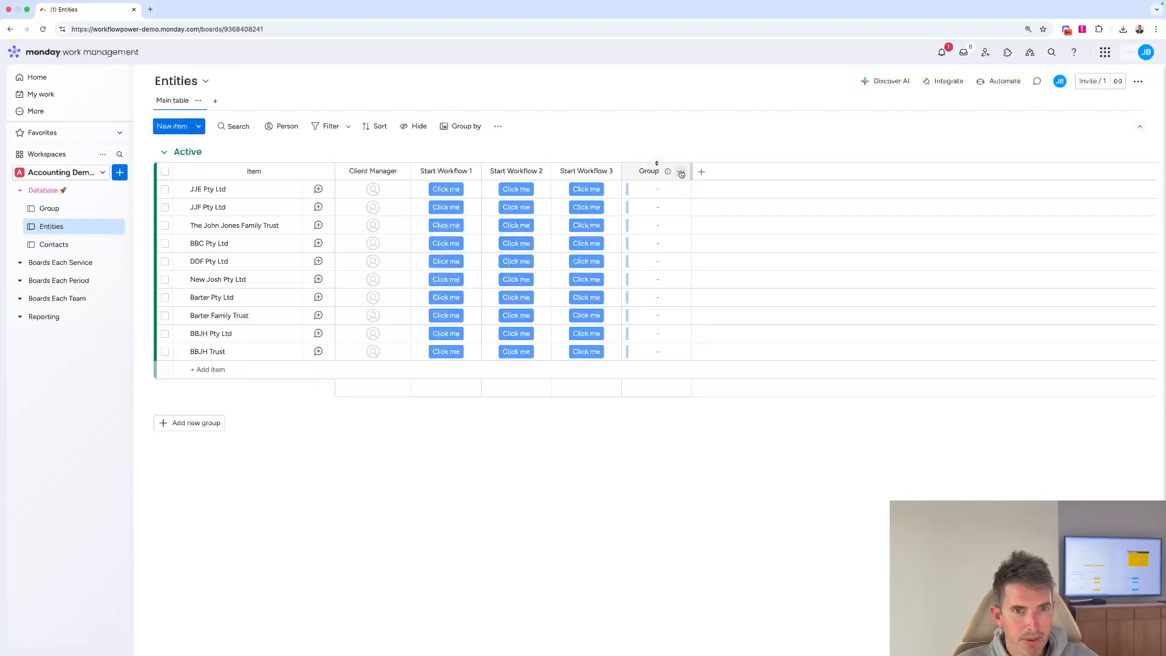
# Add a mirror column to the Entities board showing Contacts through the Group connection, and name it "Contacts"
pyautogui.click(681, 171)
pyautogui.moveTo(747, 202)
pyautogui.click(841, 207)
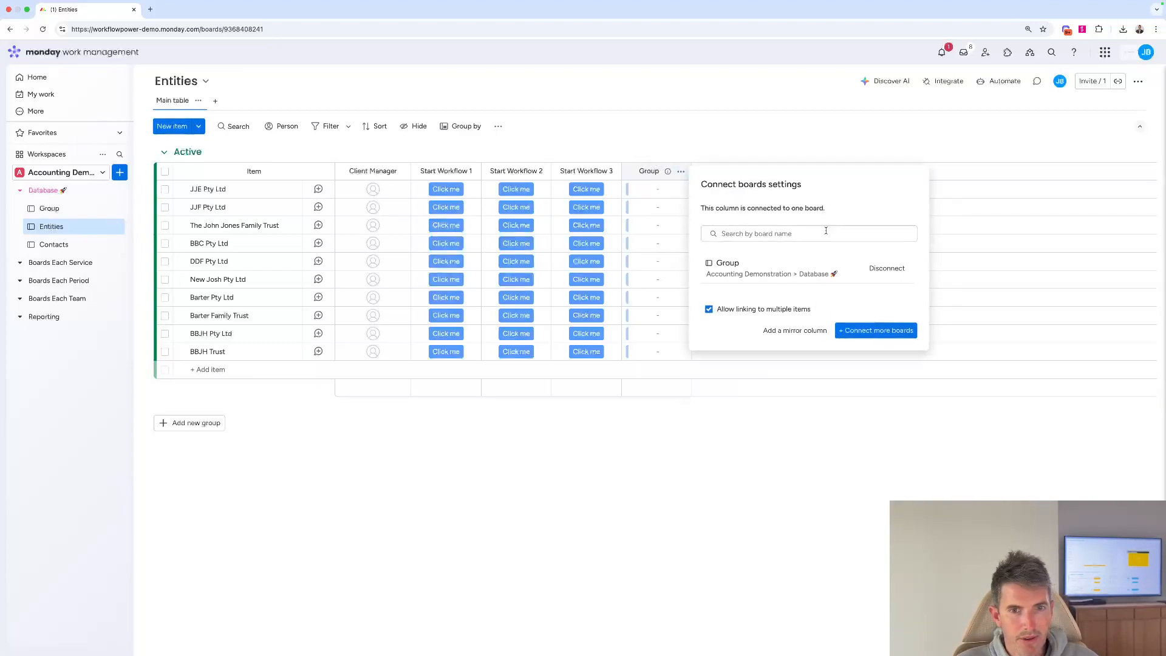
pyautogui.click(792, 326)
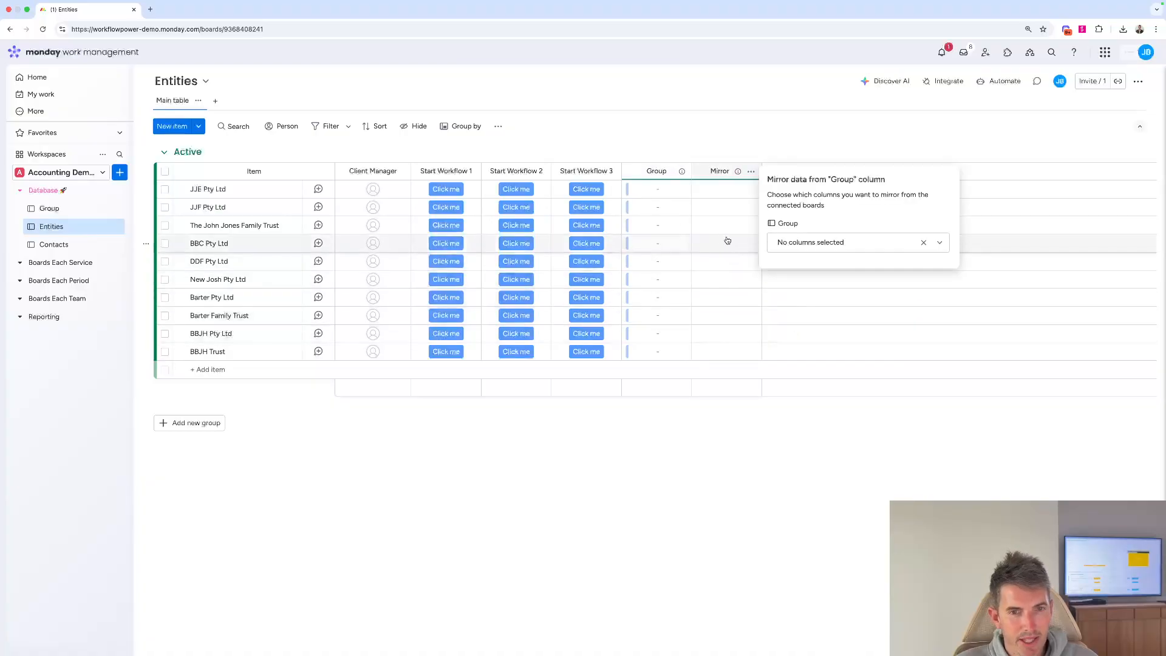
pyautogui.click(792, 242)
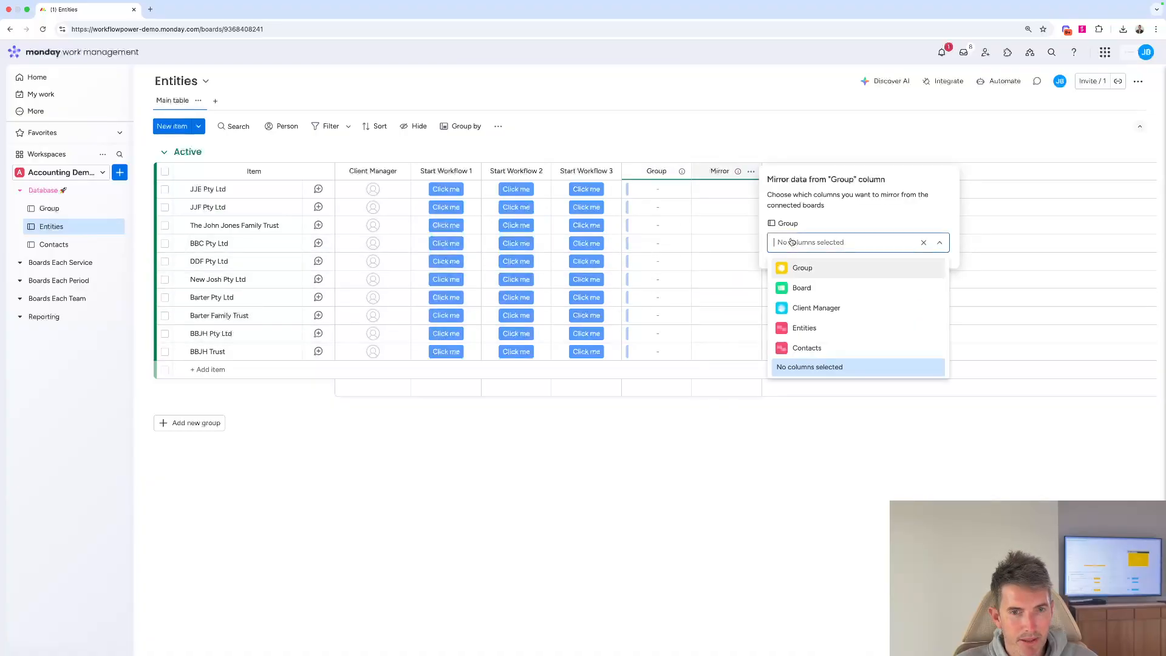
pyautogui.click(807, 347)
pyautogui.click(714, 171)
pyautogui.write('Contacts')
pyautogui.press('Return')
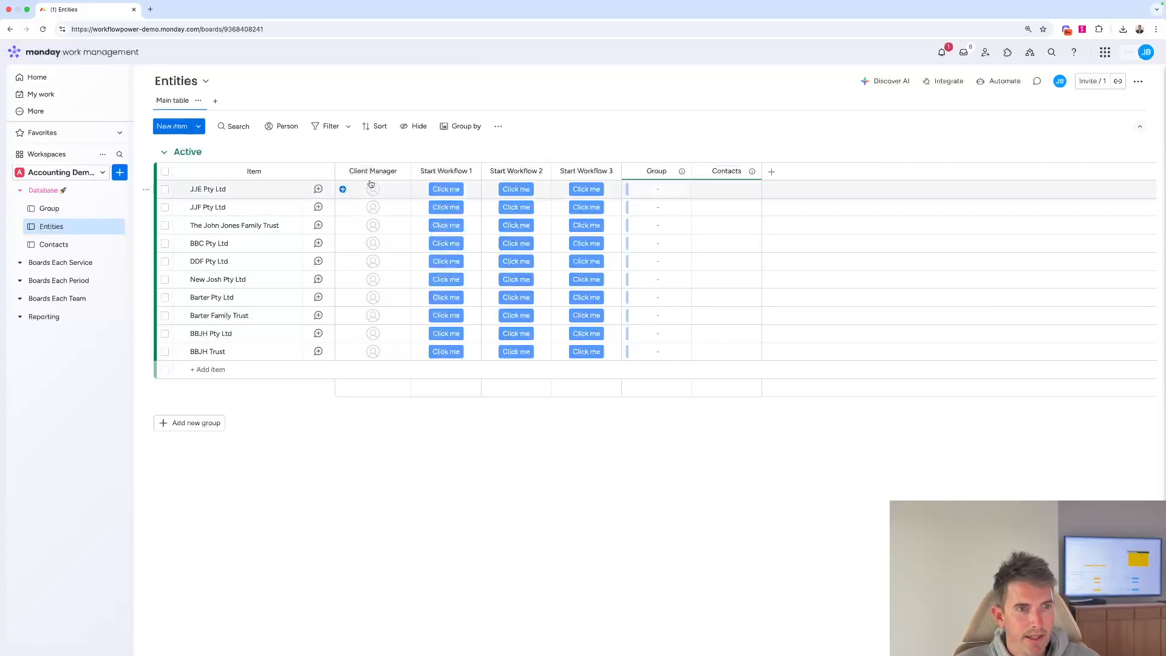
# Rename the column linking the Contacts board to the Group board as "Group"
pyautogui.click(63, 245)
pyautogui.click(820, 171)
pyautogui.hotkey('ctrl', 'a')
pyautogui.write('Group')
pyautogui.press('Return')
# Add a mirror column to the Contacts board showing Entities through the Group connection, and name it "Entities"
pyautogui.click(857, 171)
pyautogui.moveTo(905, 206)
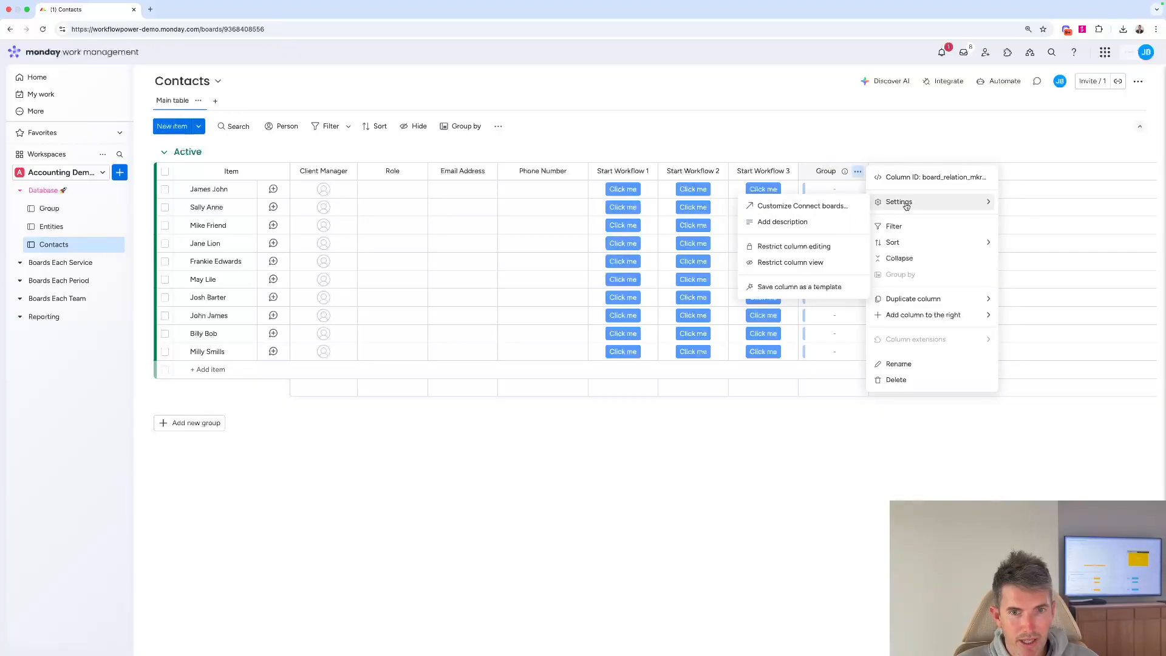
pyautogui.click(801, 206)
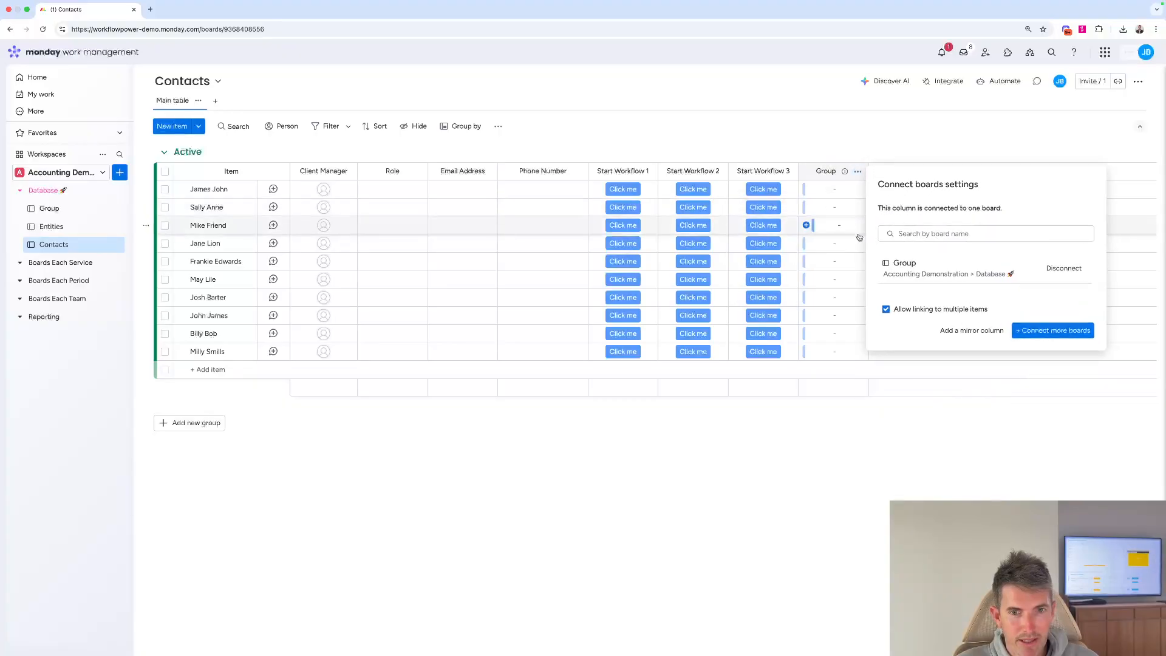
pyautogui.click(944, 328)
pyautogui.click(962, 244)
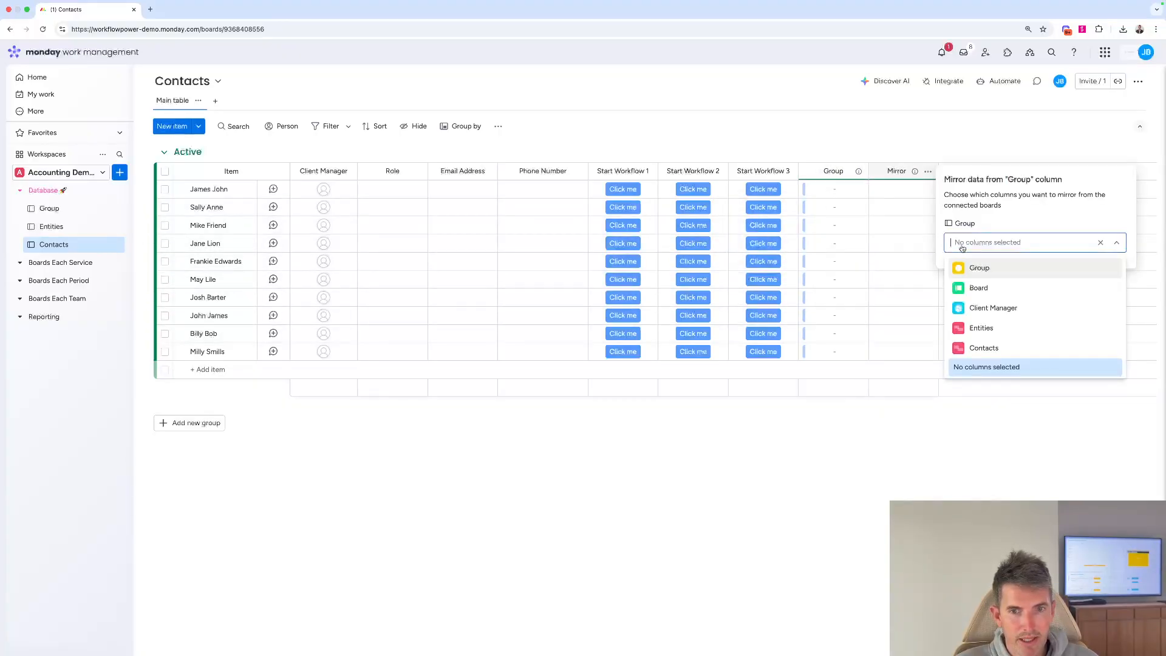
pyautogui.click(981, 328)
pyautogui.click(893, 171)
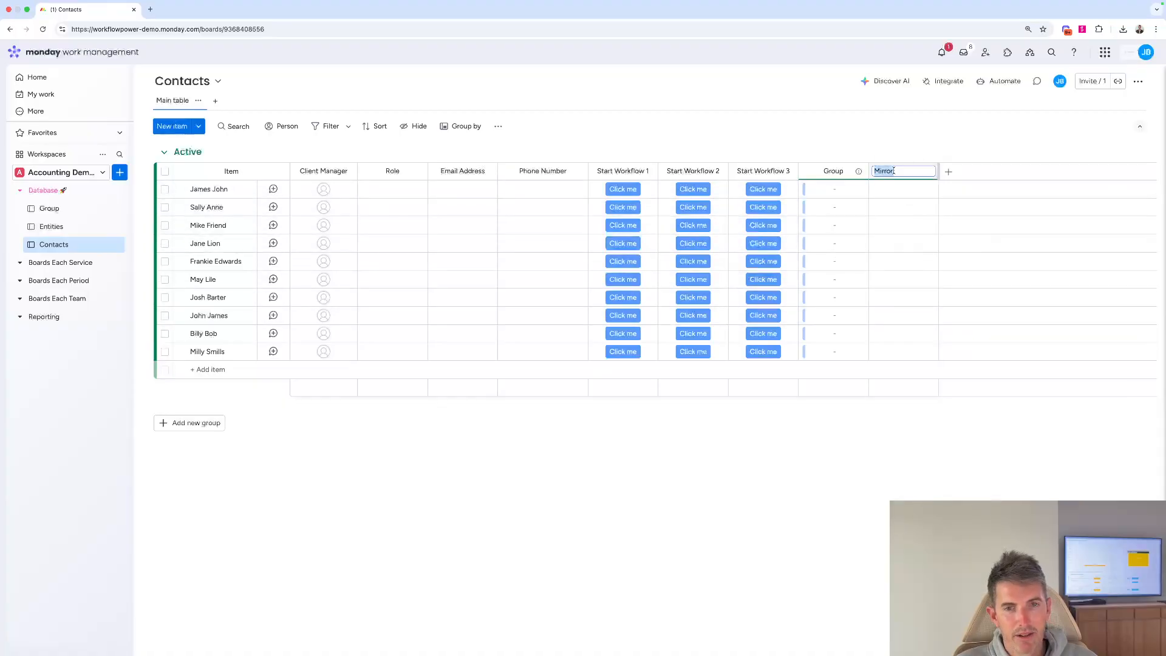
pyautogui.write('Entities')
pyautogui.press('Return')
# On the Group board, link JPB Group to JJE Pty Ltd, the first family trust in the list, and the second contact
pyautogui.click(49, 209)
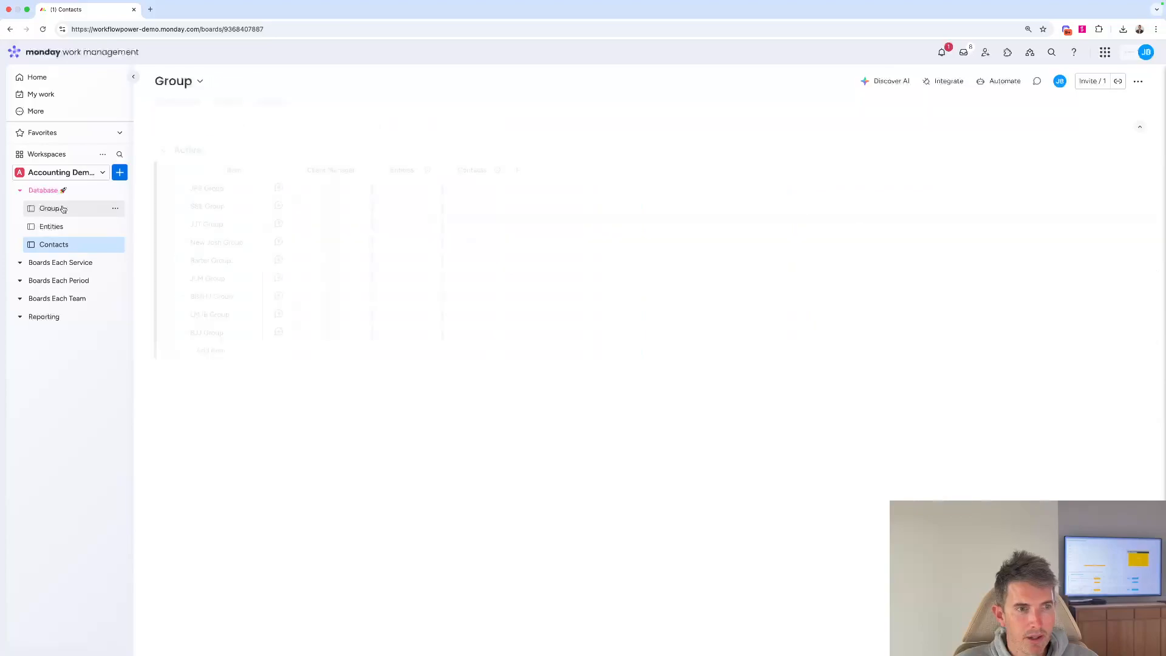
pyautogui.click(378, 189)
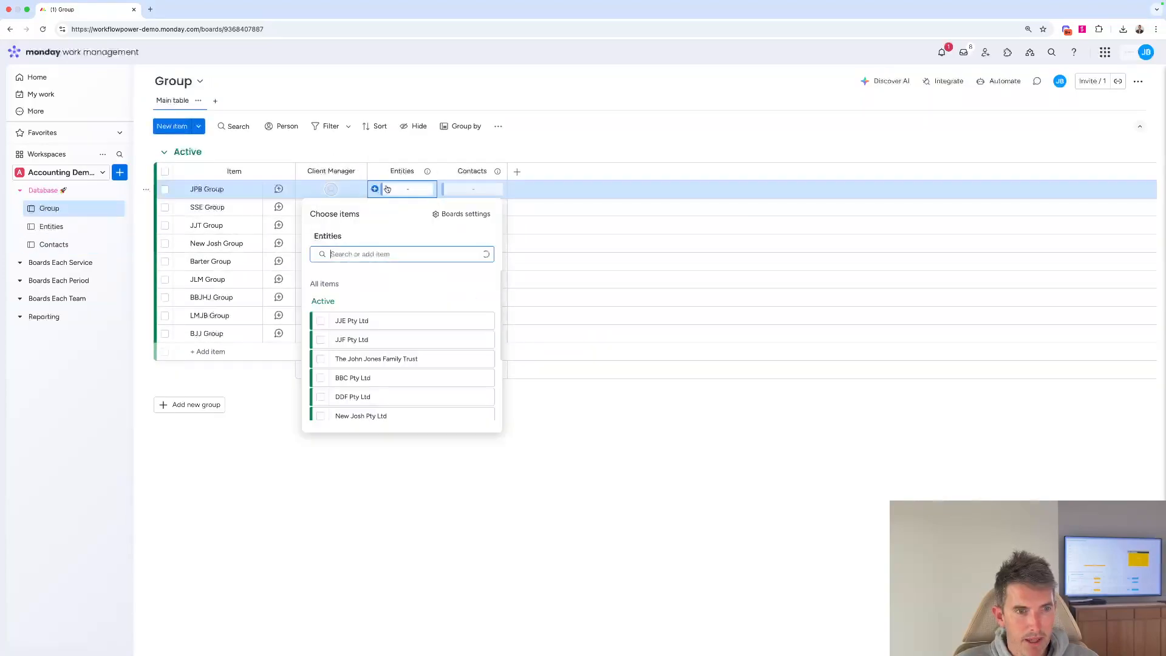
pyautogui.click(321, 321)
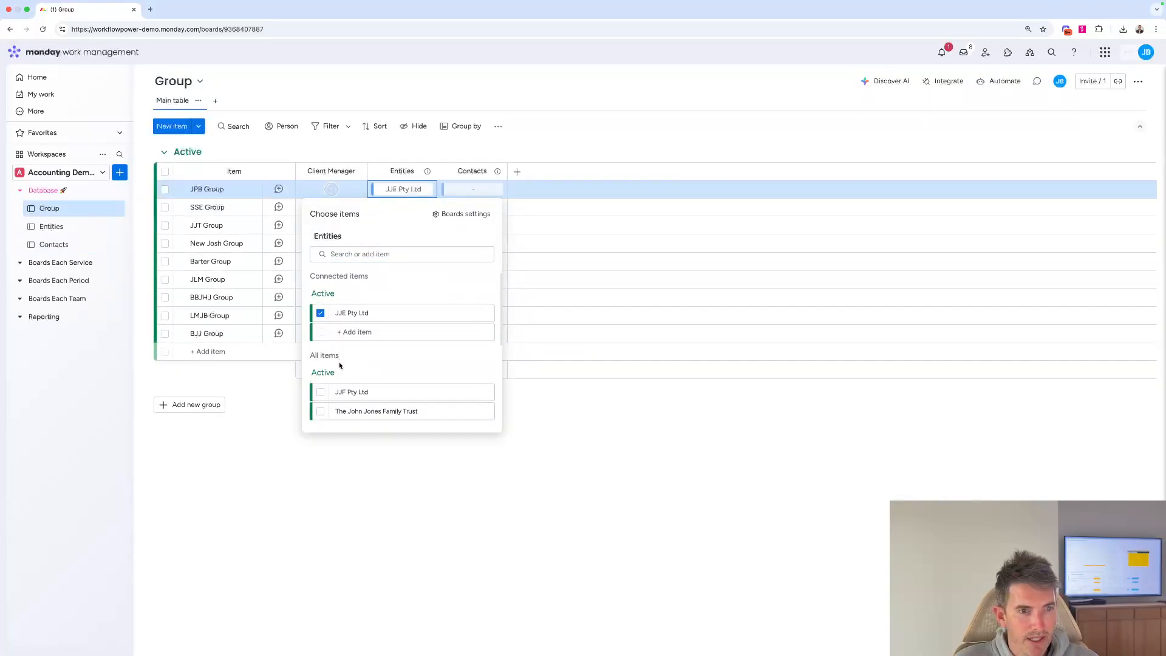
pyautogui.click(320, 407)
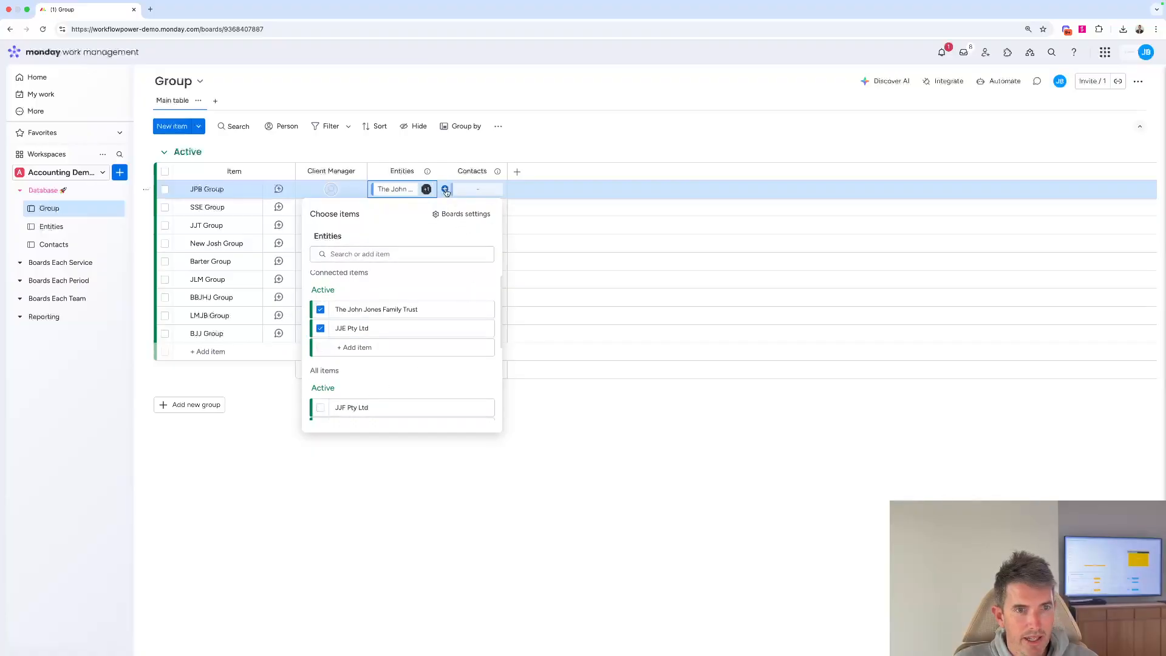
pyautogui.click(445, 190)
pyautogui.click(391, 340)
pyautogui.click(498, 127)
# Link SSE Group to the entity New Josh Pty Ltd and to two contacts
pyautogui.click(375, 207)
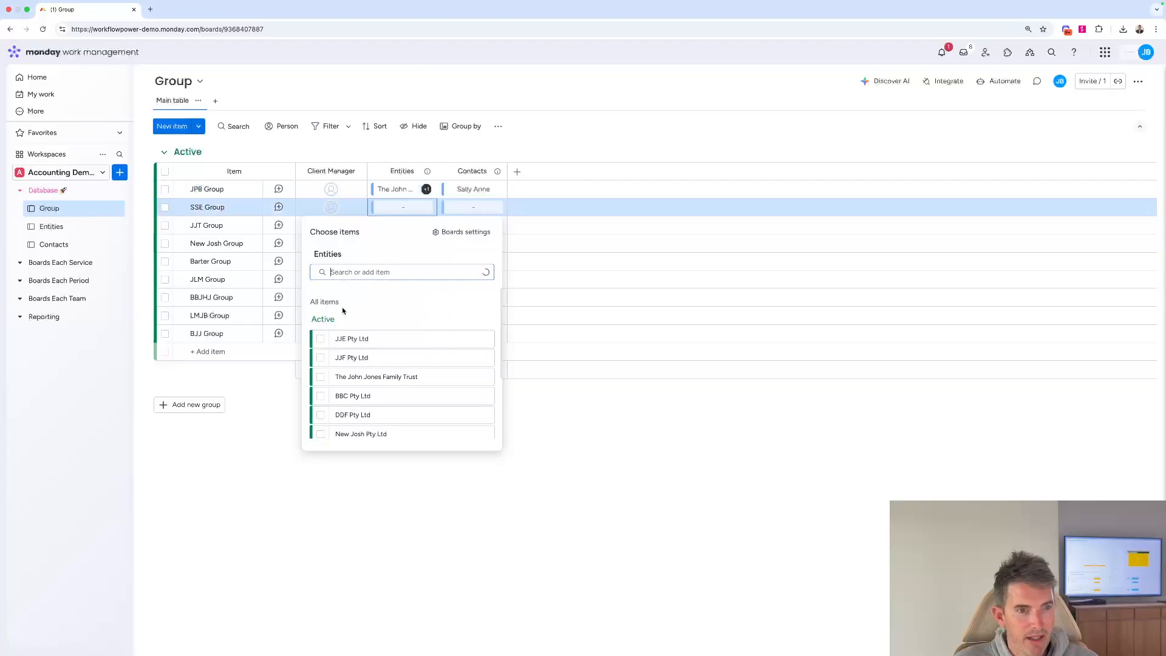
pyautogui.click(320, 433)
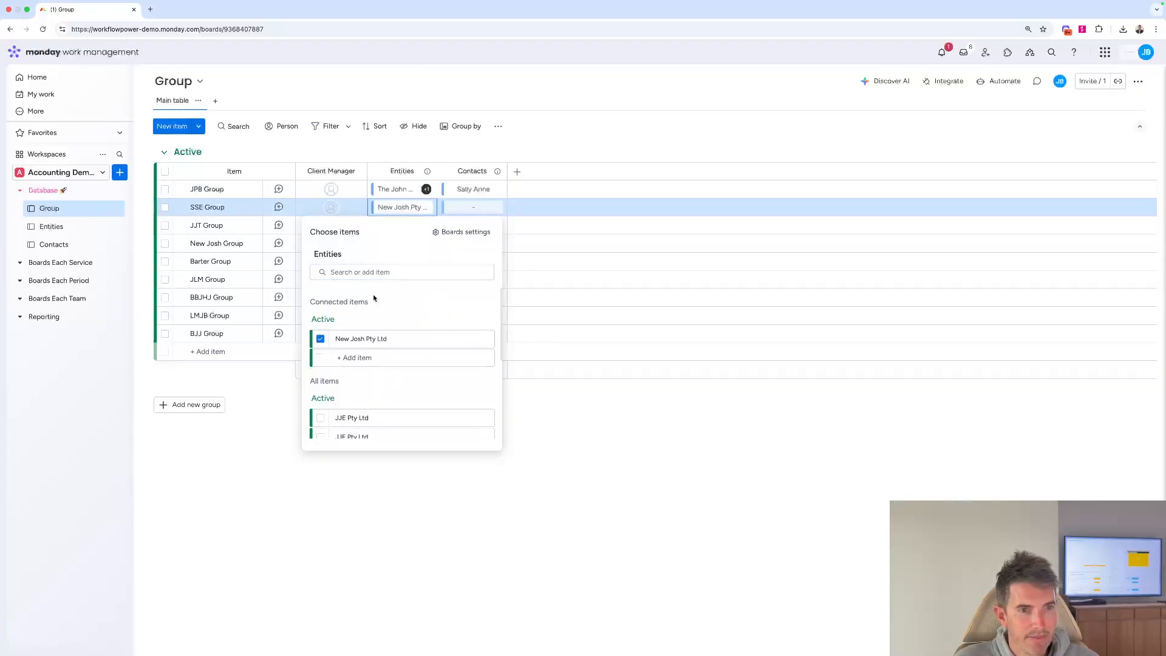
pyautogui.click(445, 208)
pyautogui.click(391, 431)
pyautogui.scroll(-3, 392, 400)
pyautogui.click(389, 386)
pyautogui.click(356, 419)
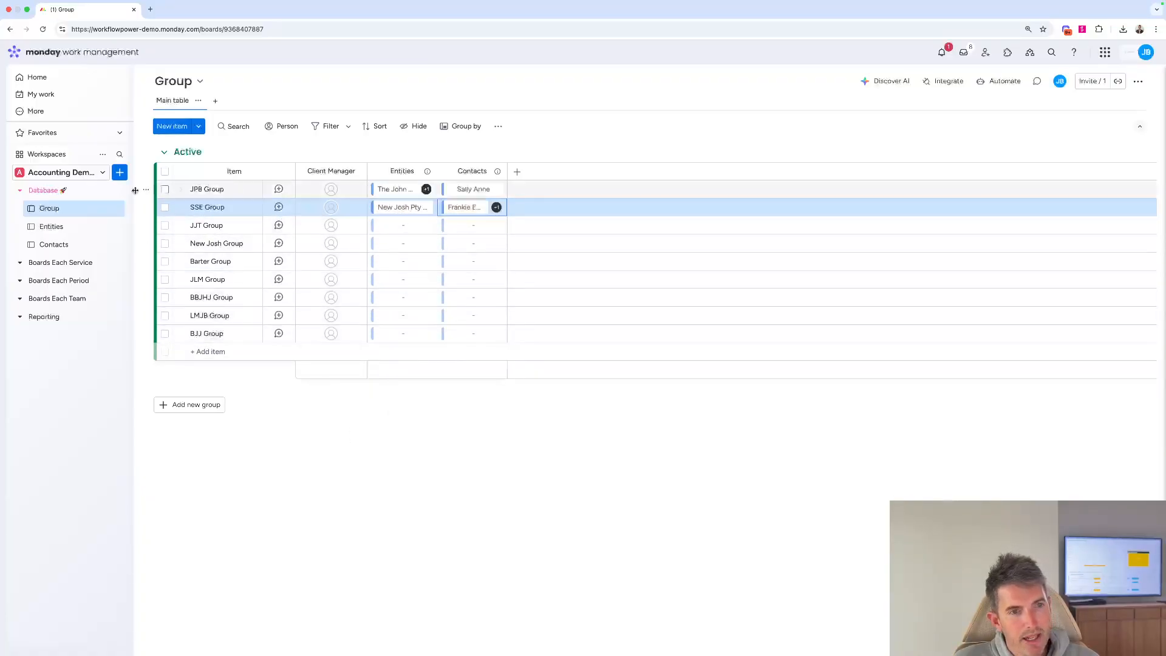
# Filter the Entities board to JPB Group and examine its linked records, including those on the Contacts board
pyautogui.click(52, 226)
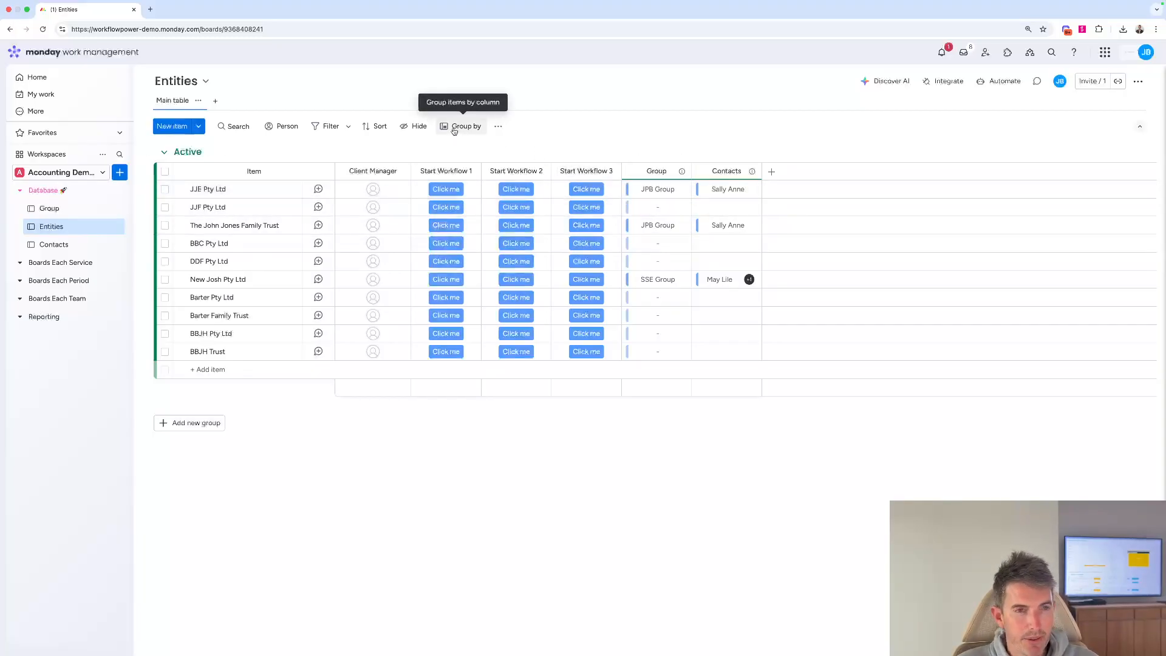
pyautogui.click(331, 126)
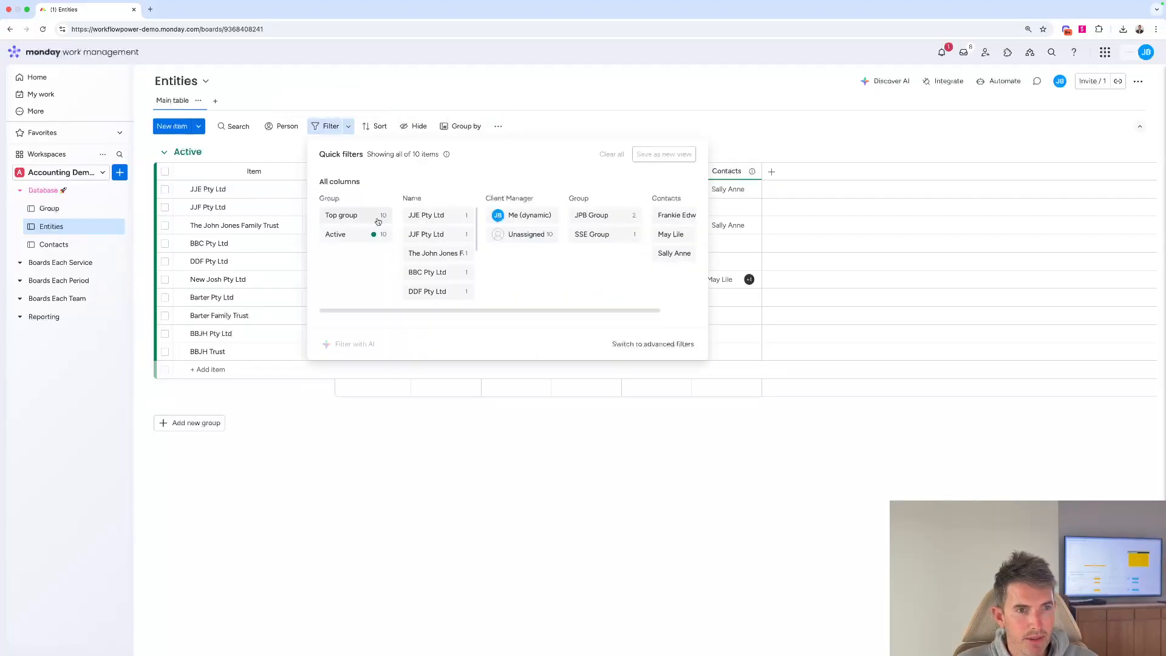
pyautogui.hscroll(2, 485, 234)
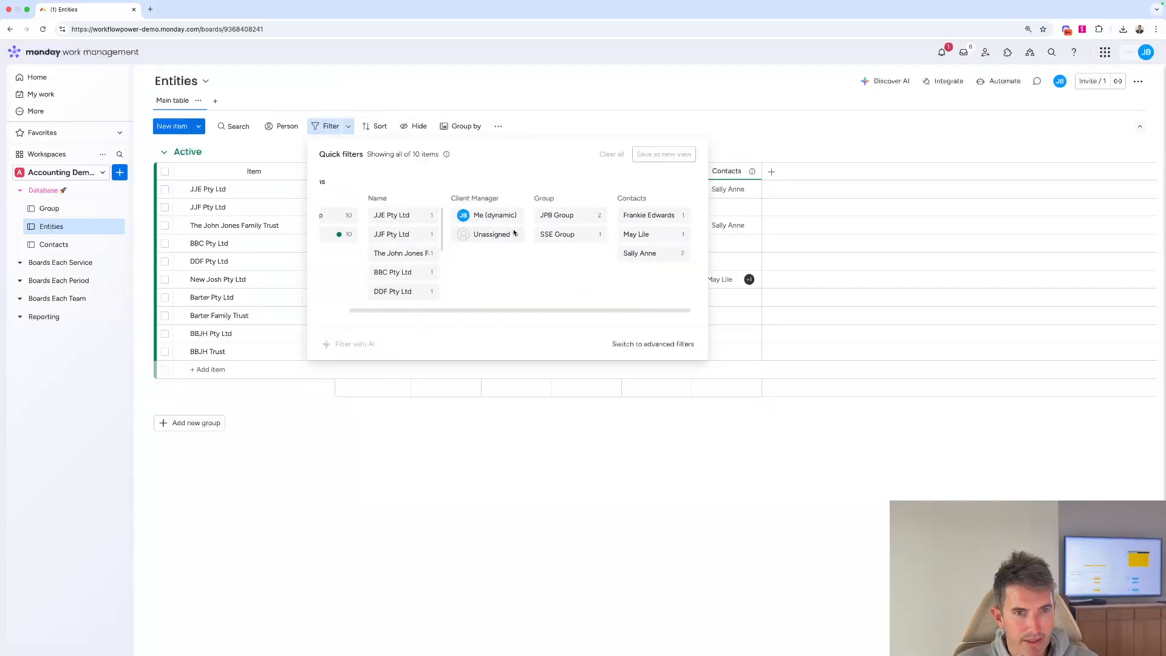
pyautogui.click(563, 216)
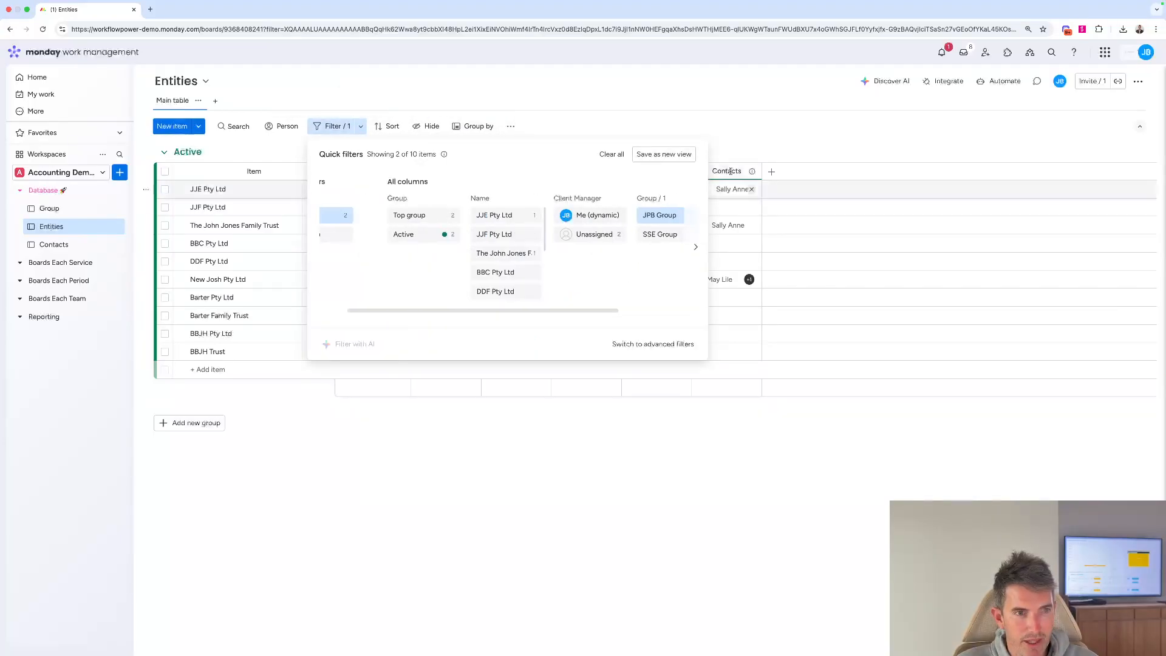
pyautogui.click(713, 124)
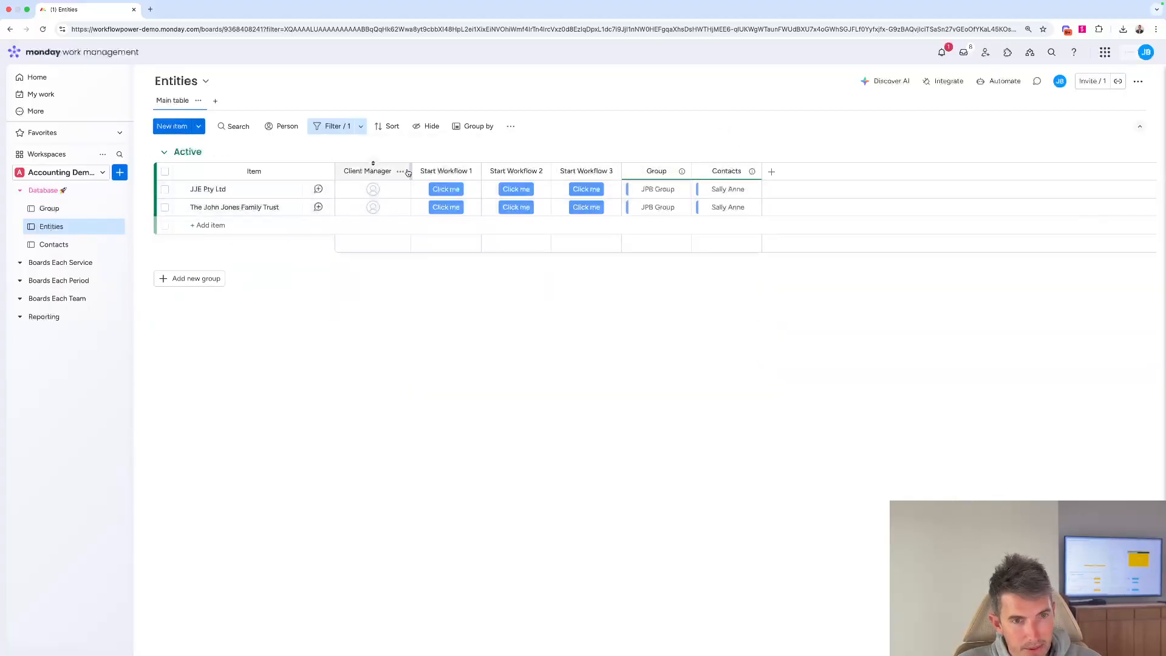
pyautogui.click(103, 245)
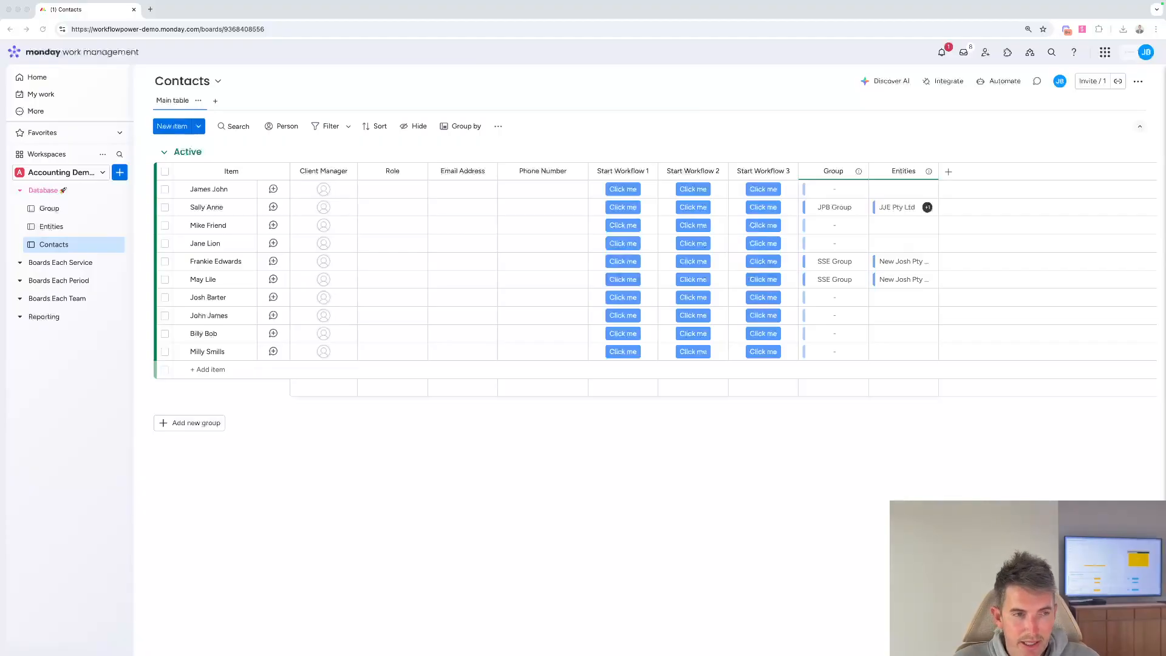
# Open Overview (1) in the Boards Each Service folder and order its groups as Ready To Commence, In Progress, Archived
pyautogui.click(82, 264)
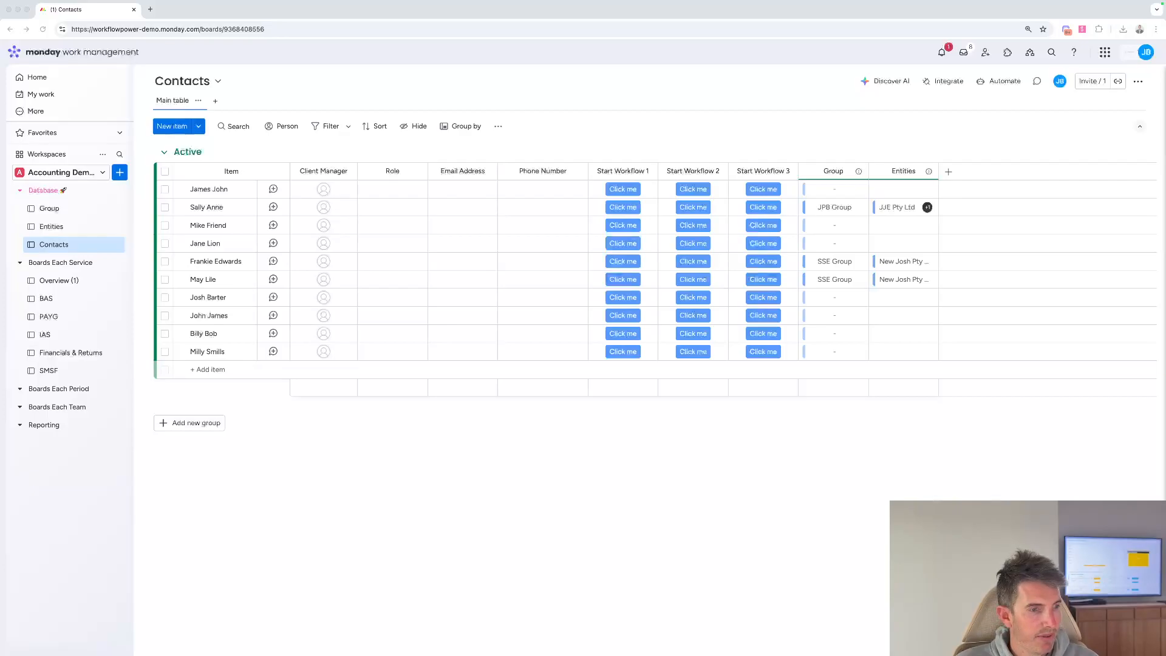
pyautogui.click(58, 280)
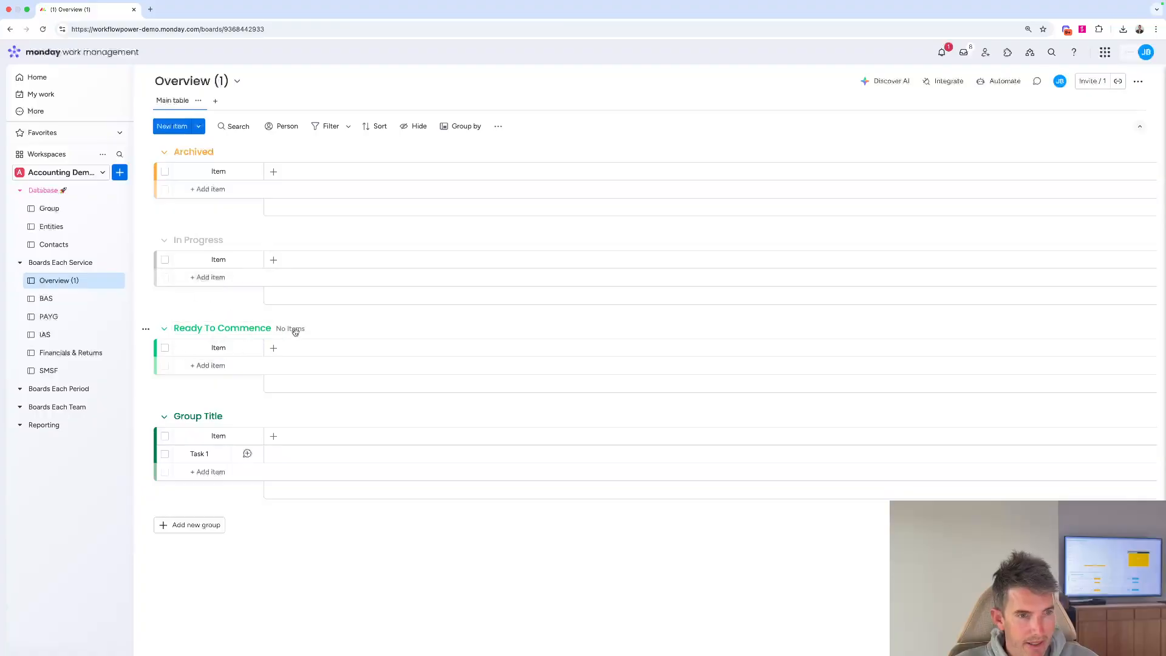
pyautogui.moveTo(290, 328); pyautogui.dragTo(273, 158)
pyautogui.moveTo(232, 336); pyautogui.dragTo(230, 172)
# Colour the Ready To Commence group pink, the In Progress group lime green and the Archived group red
pyautogui.click(225, 152)
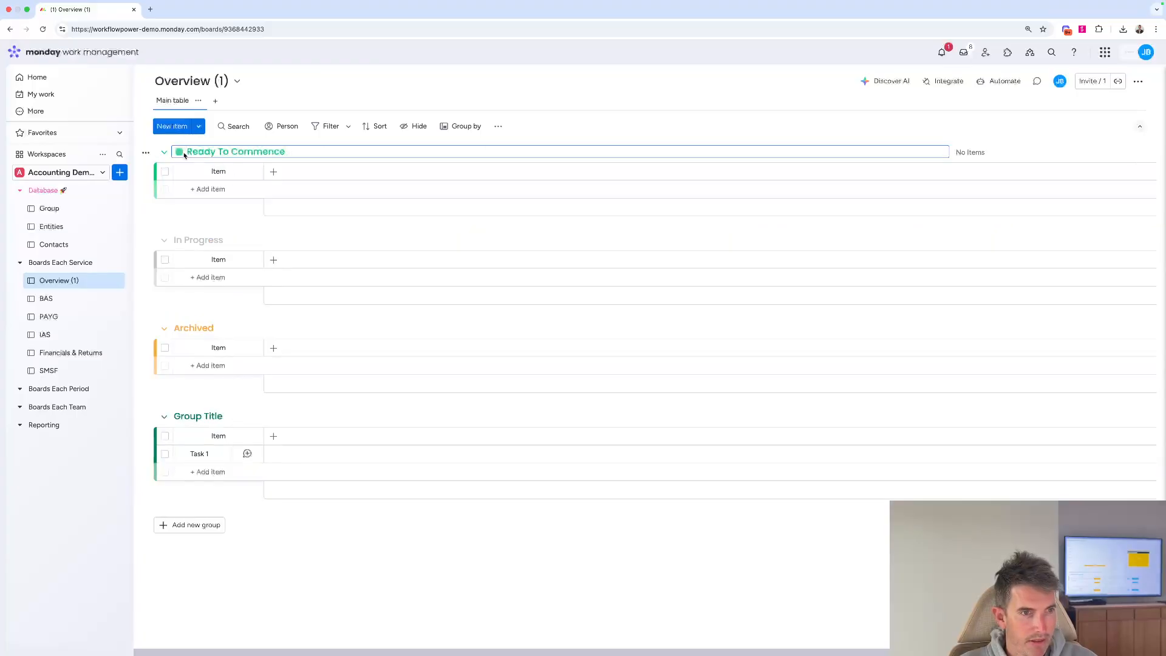
pyautogui.click(179, 152)
pyautogui.click(214, 208)
pyautogui.click(180, 240)
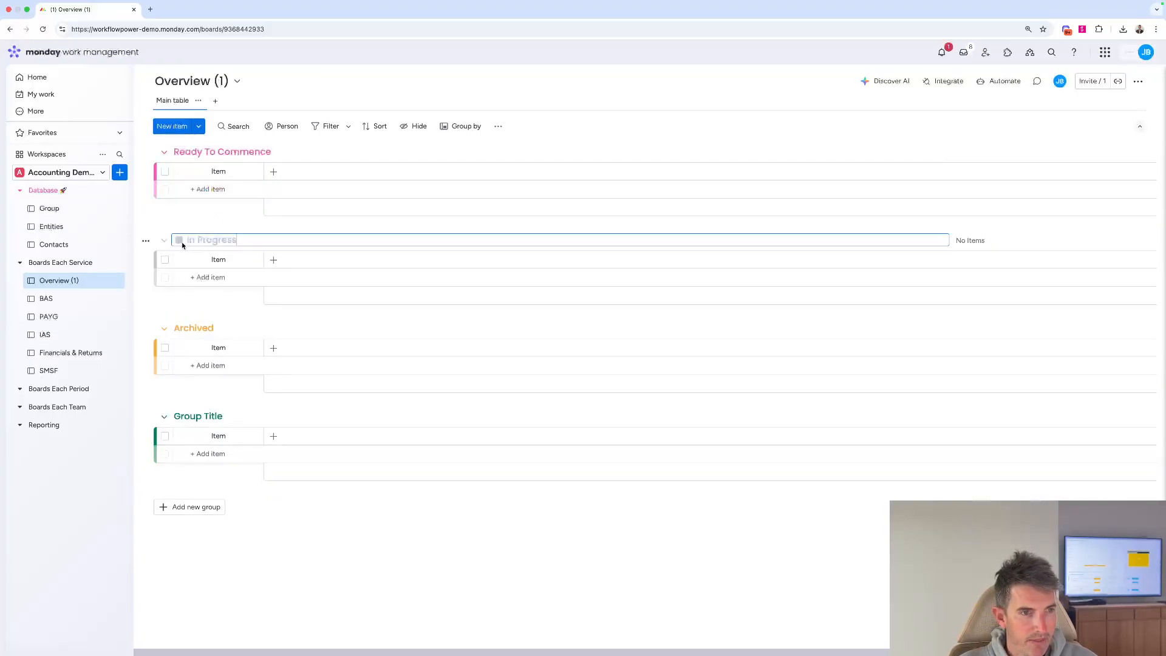
pyautogui.click(180, 240)
pyautogui.click(214, 263)
pyautogui.click(194, 328)
pyautogui.click(179, 327)
pyautogui.click(198, 380)
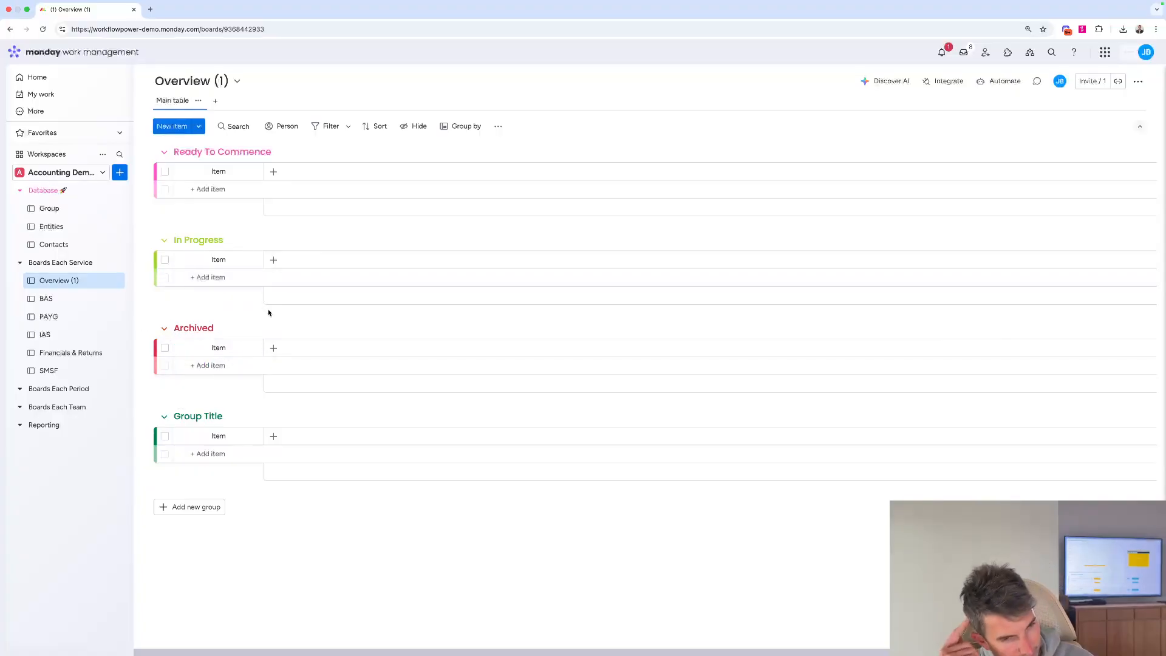
# Remove the leftover Group Title group and add an item named "Client Y" to the Ready To Commence group
pyautogui.press('super+z')
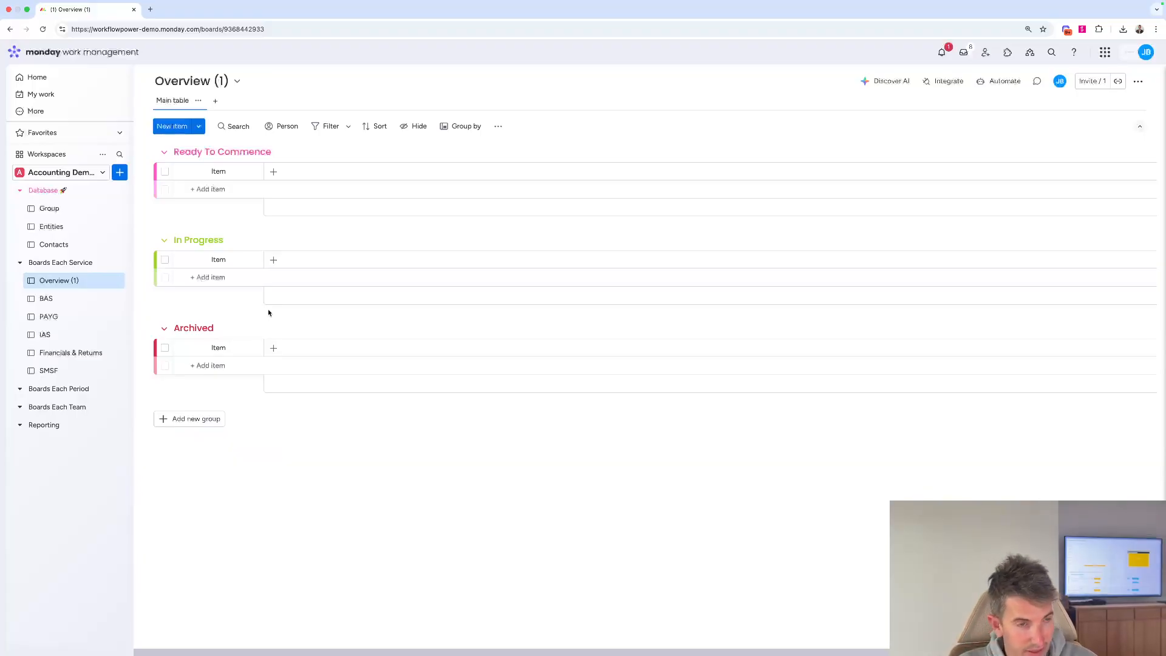
pyautogui.click(203, 189)
pyautogui.write('Client Y')
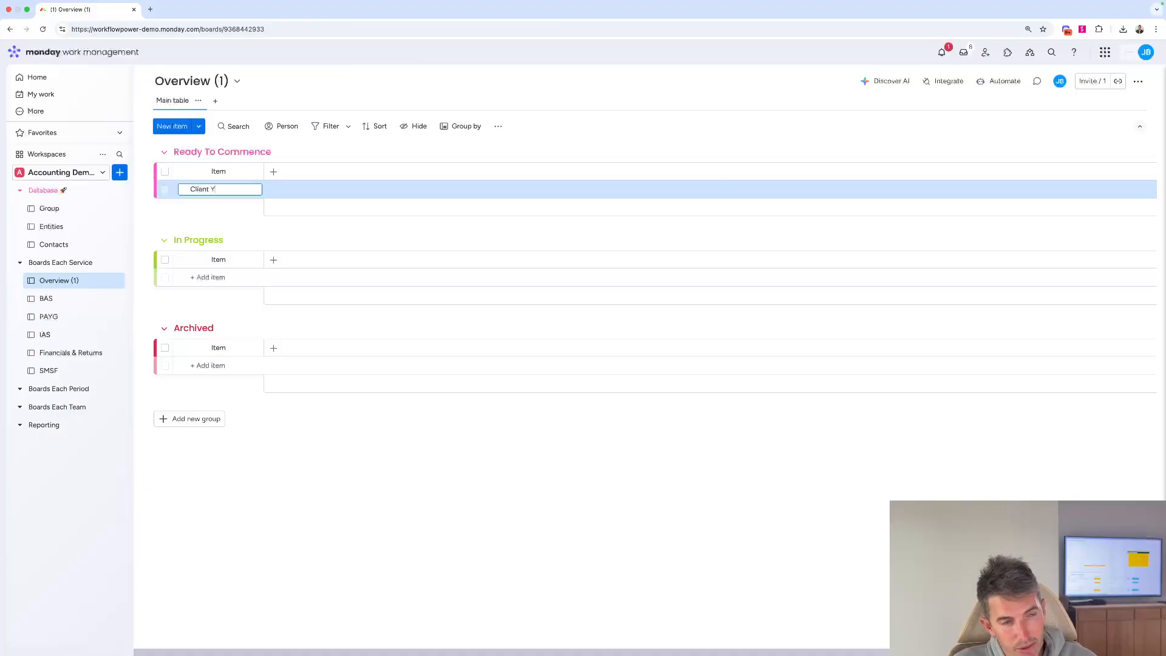
pyautogui.press('Return')
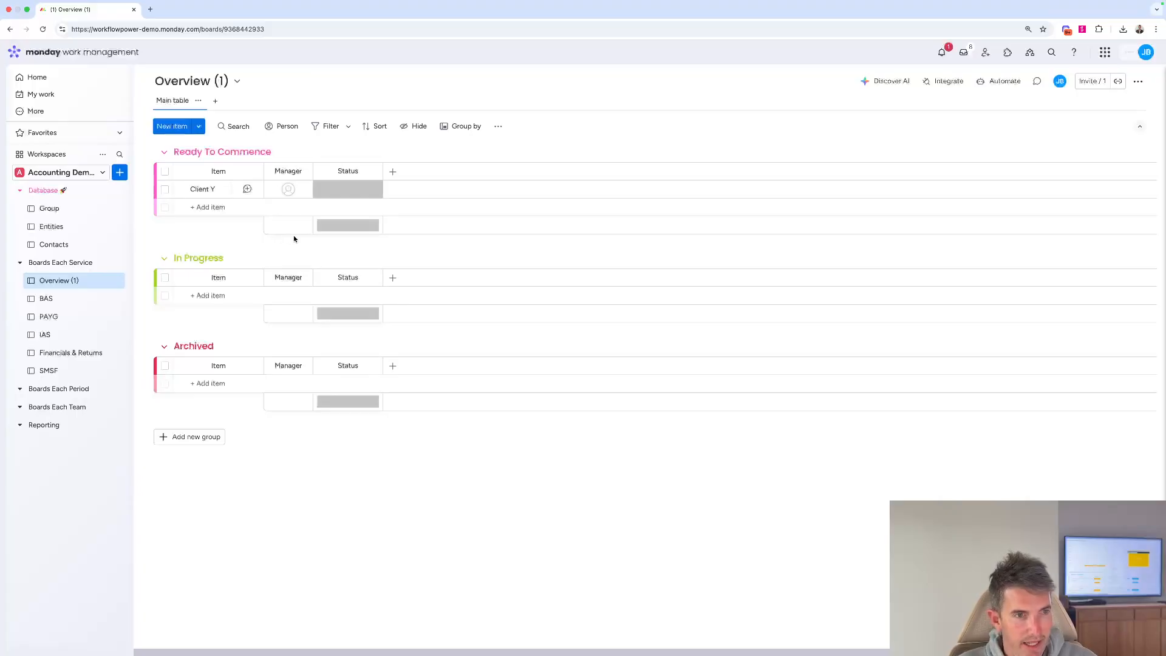
# Check which Status labels are available for the Client Y item
pyautogui.click(344, 190)
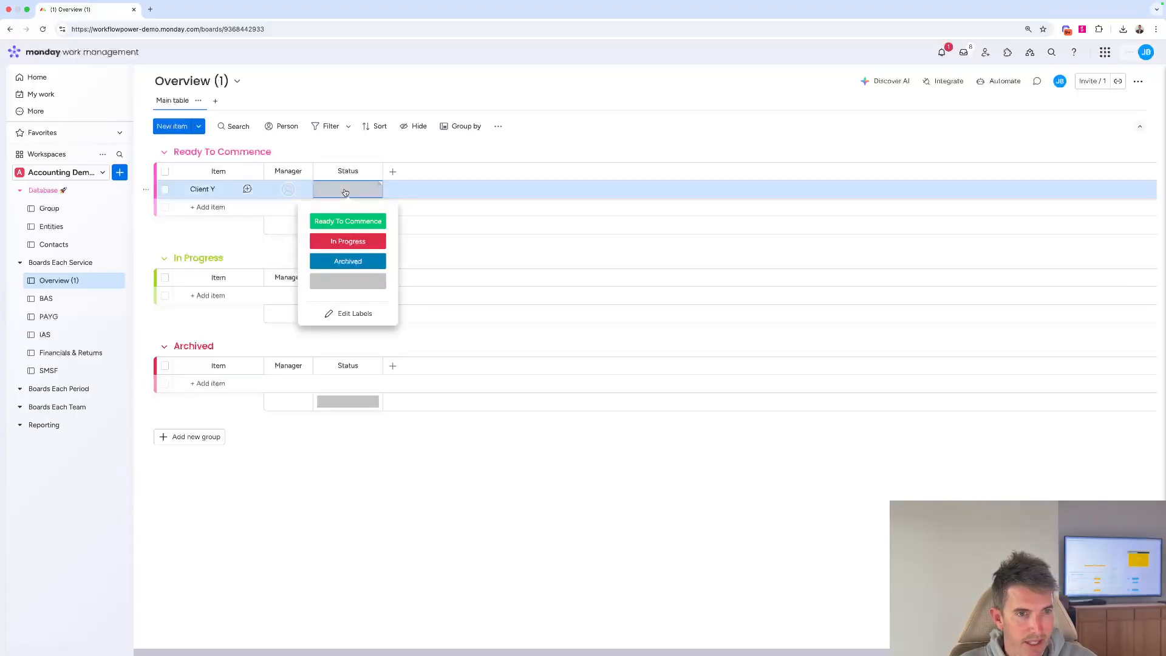
pyautogui.click(364, 153)
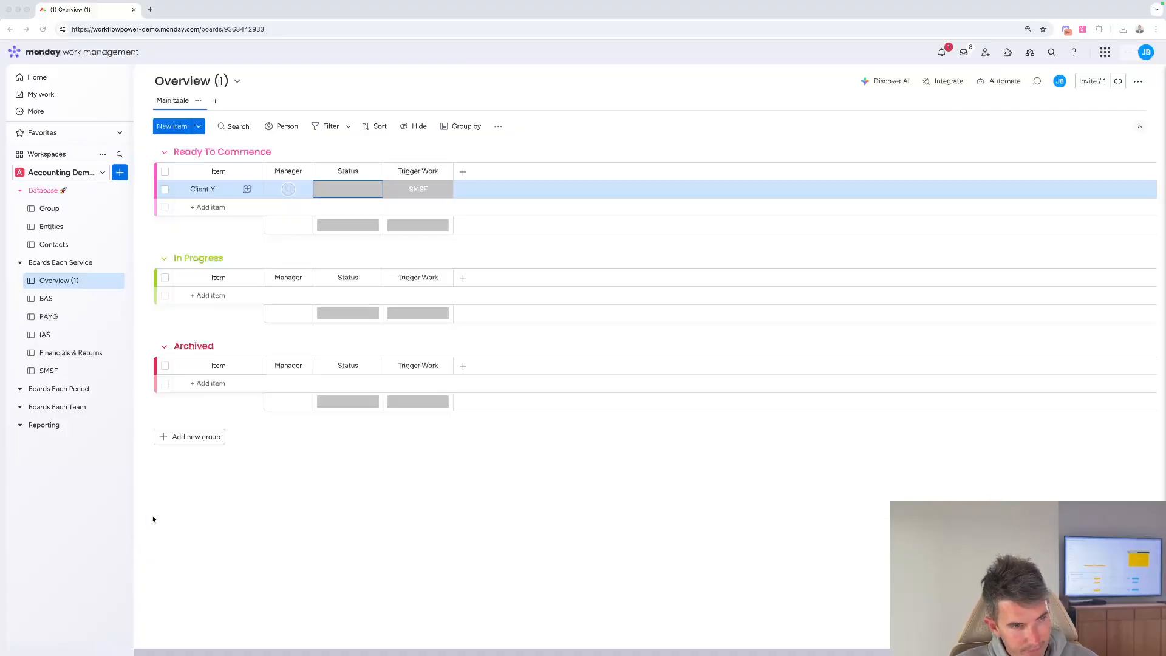
# On the BAS board, move the Upcoming group to the top and place In Progress directly below it
pyautogui.click(48, 299)
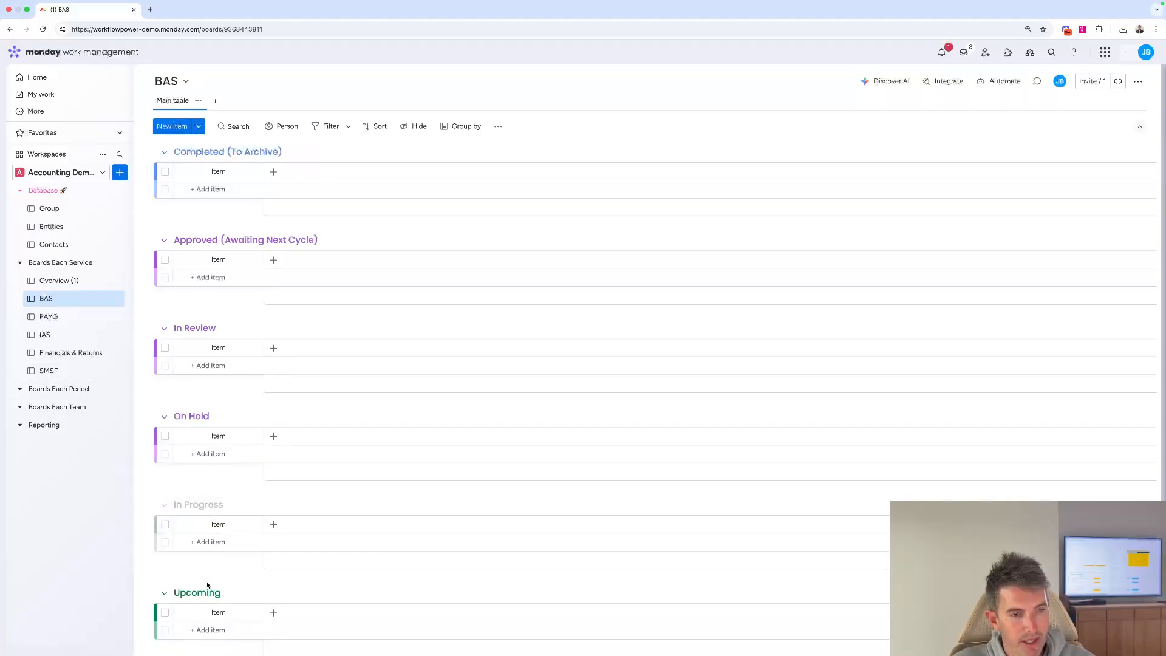
pyautogui.moveTo(204, 593); pyautogui.dragTo(209, 152)
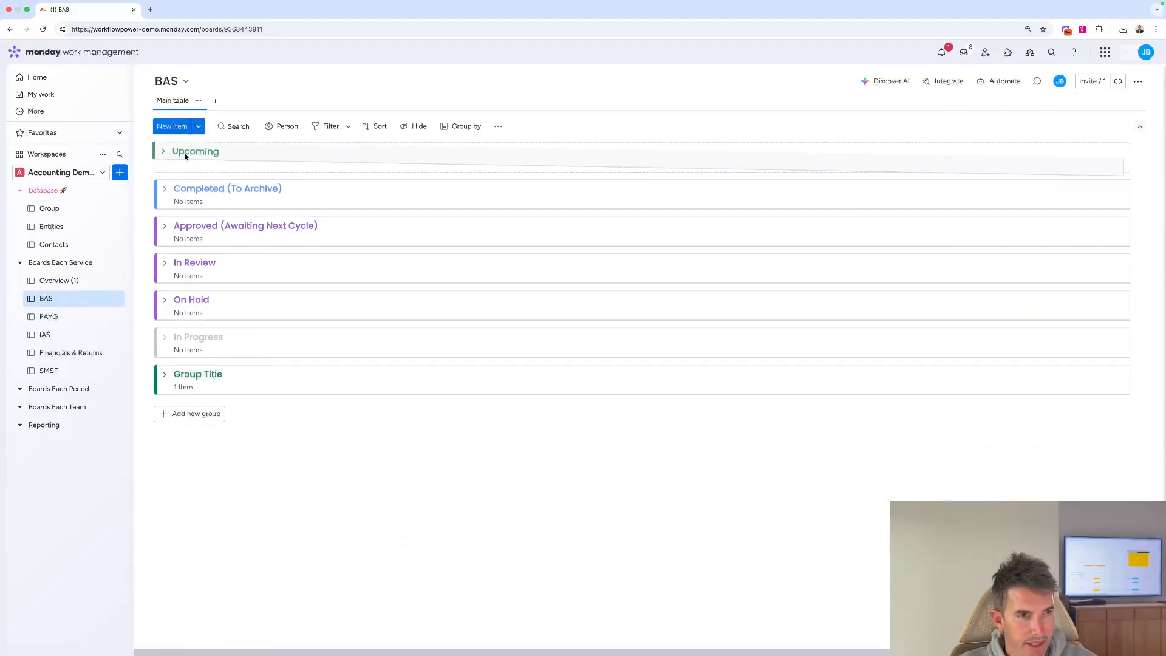
pyautogui.moveTo(200, 593); pyautogui.dragTo(185, 197)
# Change the colour of the BAS board's In Progress group to lime green
pyautogui.click(201, 240)
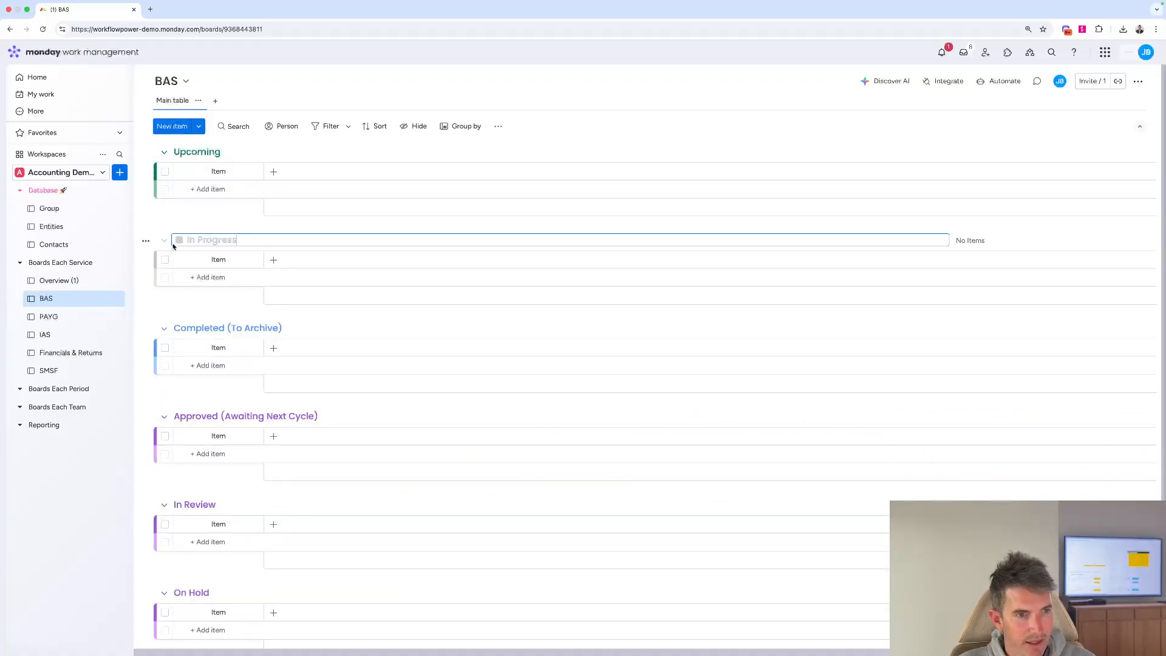
pyautogui.click(179, 240)
pyautogui.click(214, 261)
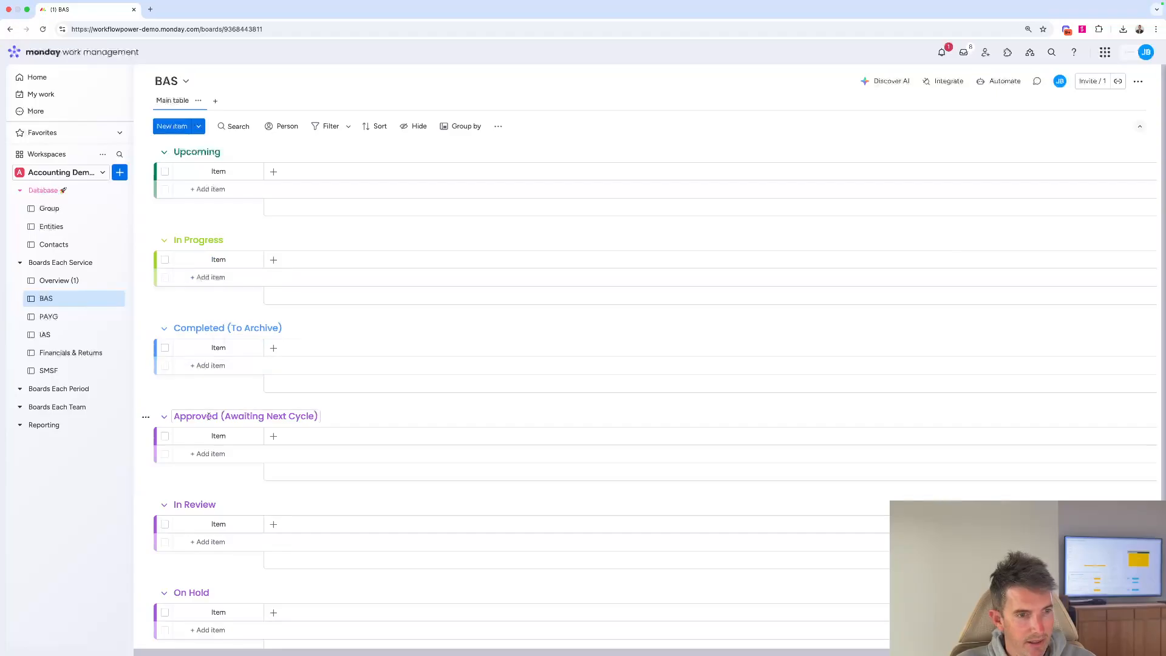
# Move the In Review group directly below In Progress and change the On Hold group's colour to dark red
pyautogui.moveTo(199, 503); pyautogui.dragTo(201, 243)
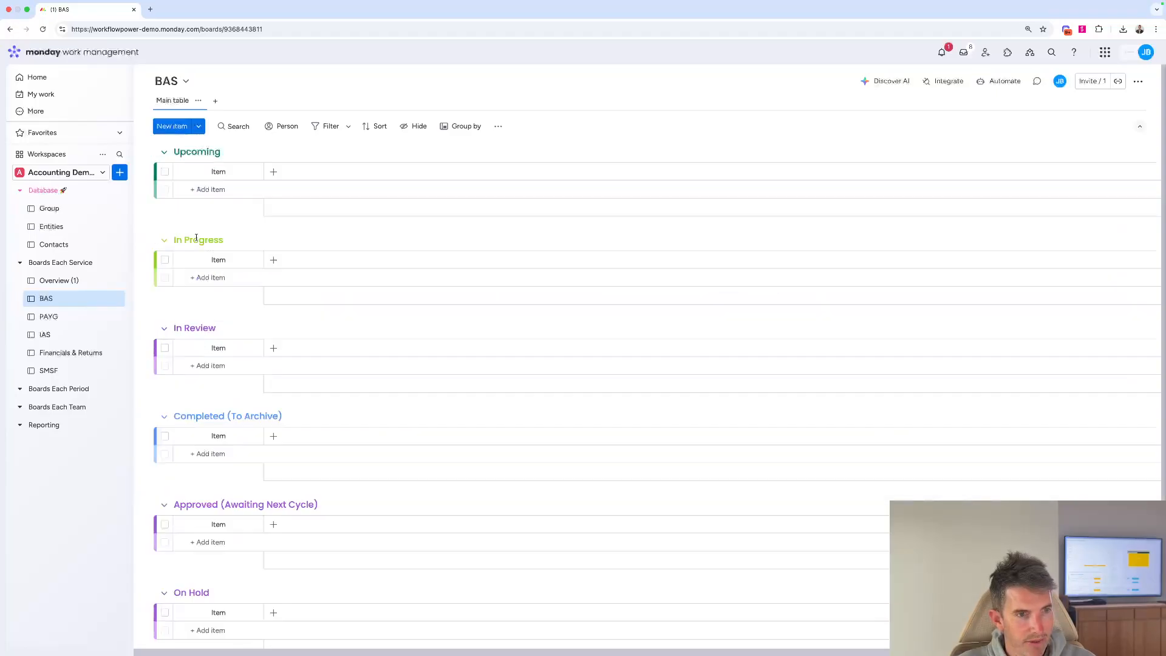
pyautogui.scroll(-3, 200, 480)
pyautogui.click(193, 413)
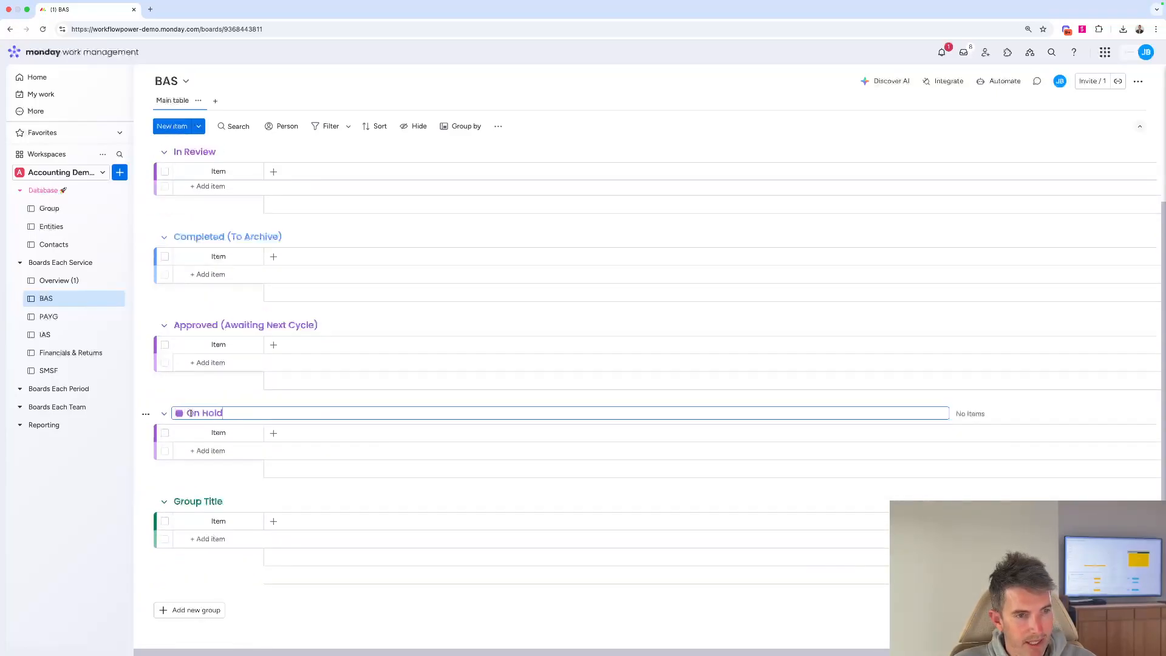
pyautogui.click(179, 412)
pyautogui.click(198, 466)
pyautogui.click(187, 433)
pyautogui.click(179, 431)
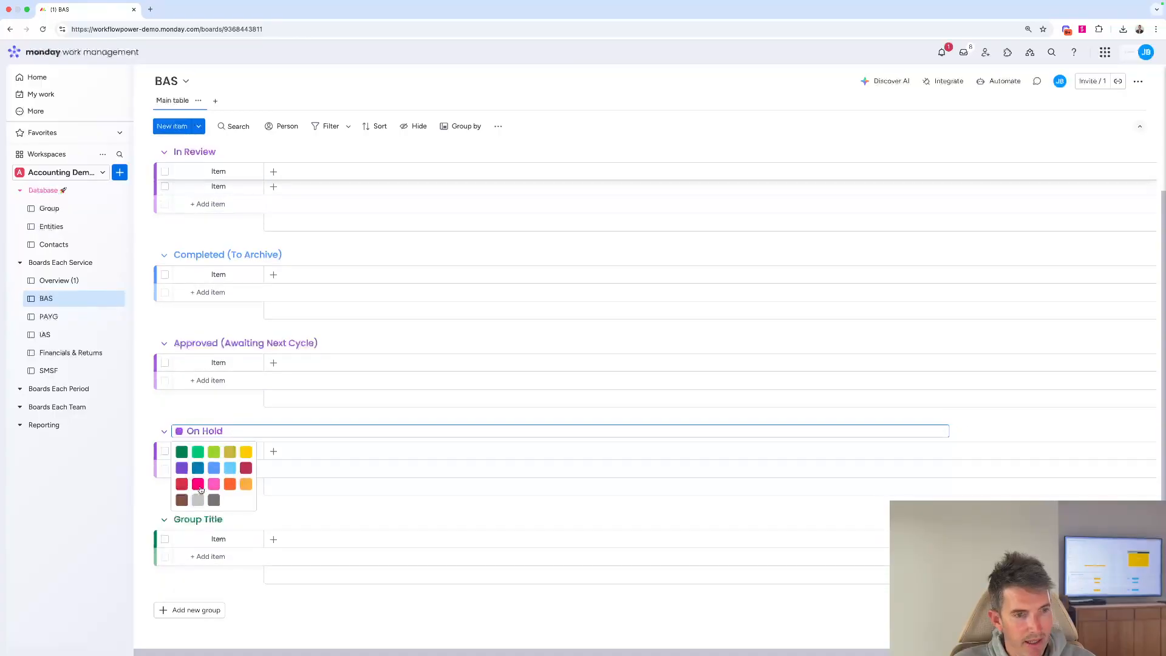
pyautogui.click(251, 472)
# Change the colour of the Completed (To Archive) group to dark red
pyautogui.scroll(3, 230, 439)
pyautogui.click(218, 416)
pyautogui.click(181, 418)
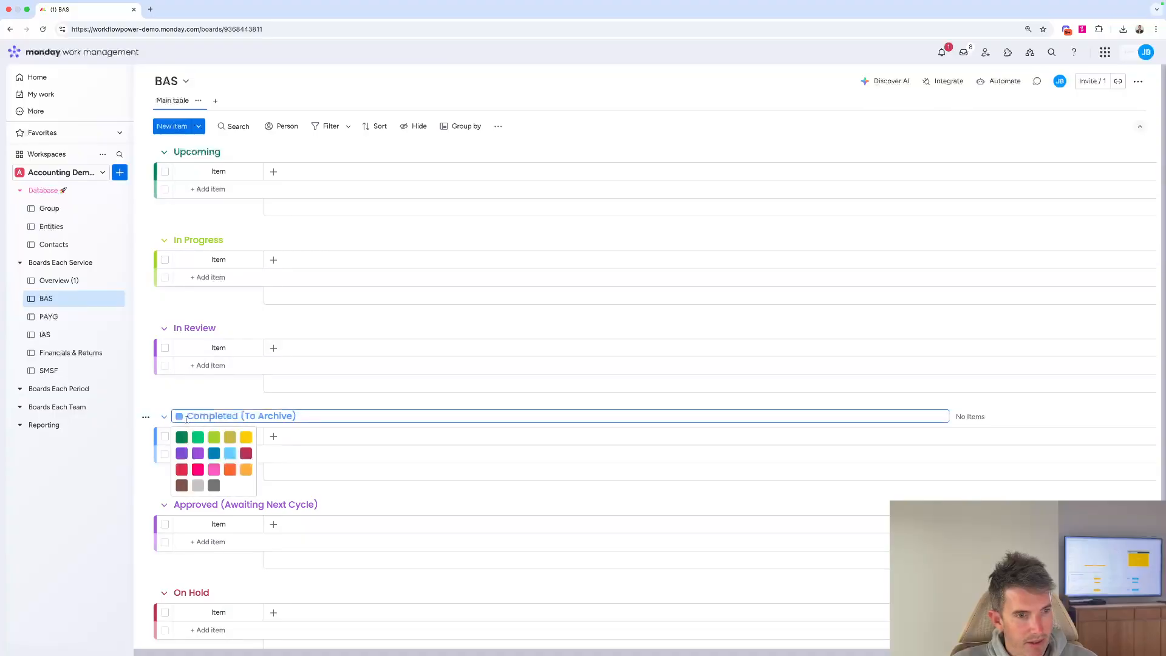
pyautogui.click(239, 459)
# Change the colour of the Approved (Awaiting Next Cycle) group to bright green
pyautogui.click(286, 505)
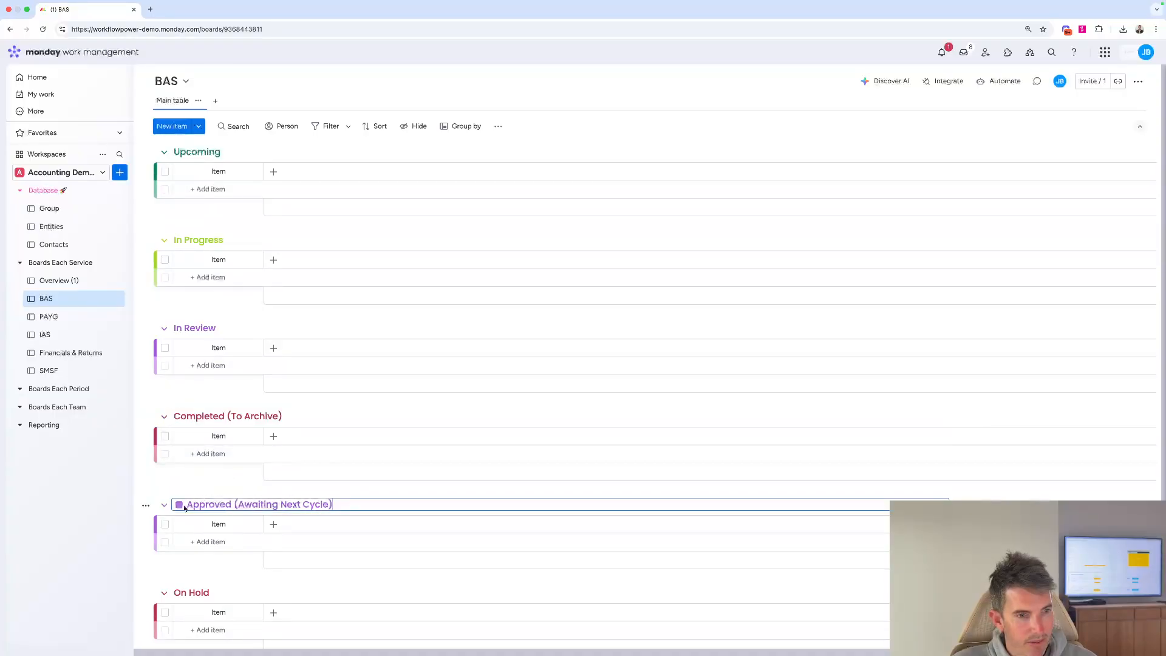
pyautogui.click(180, 505)
pyautogui.click(214, 525)
pyautogui.click(193, 506)
pyautogui.click(180, 507)
pyautogui.click(198, 523)
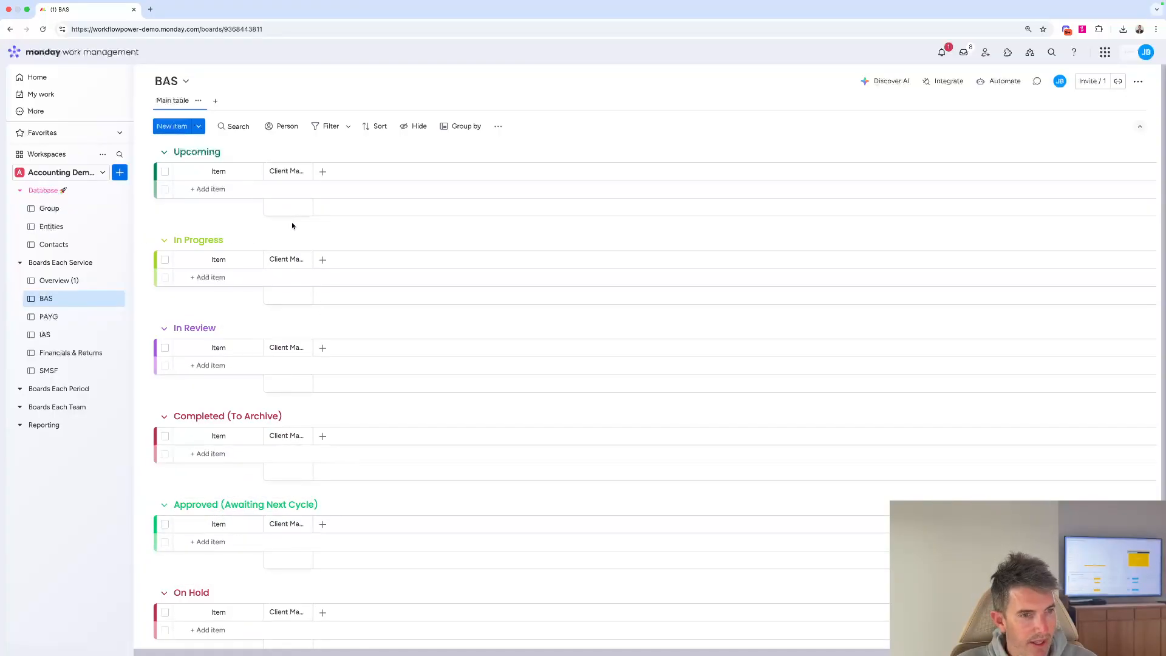
# Add an item named "Client Y" to the Upcoming group and widen the Client Manager column to fit its title
pyautogui.click(208, 189)
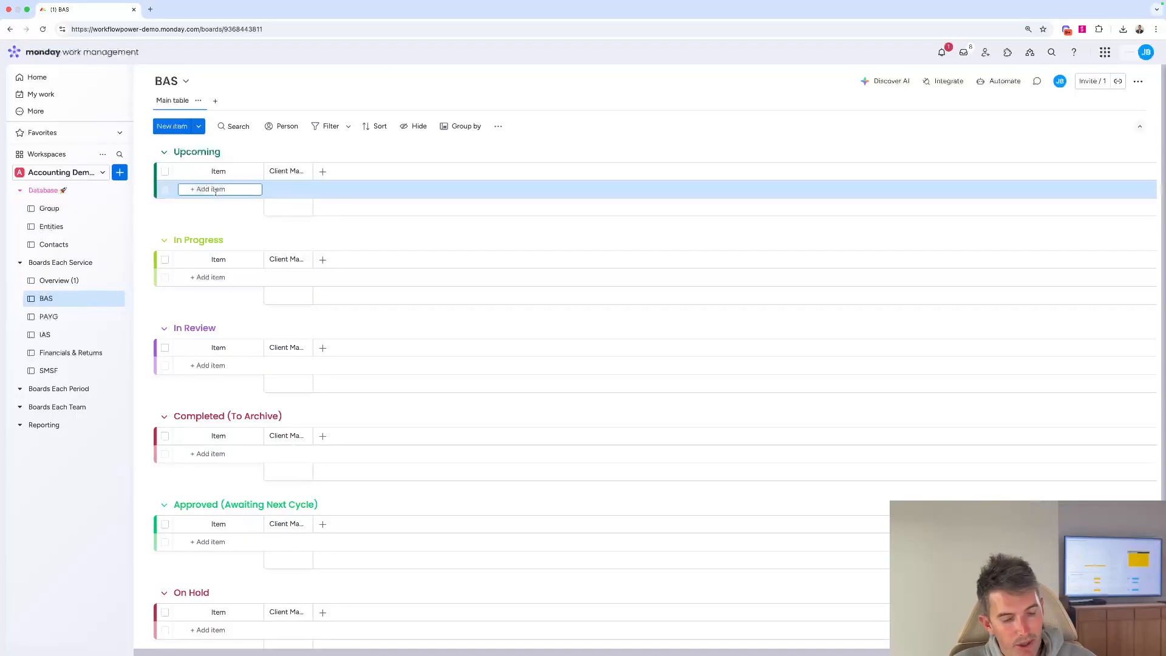
pyautogui.write('Client Y')
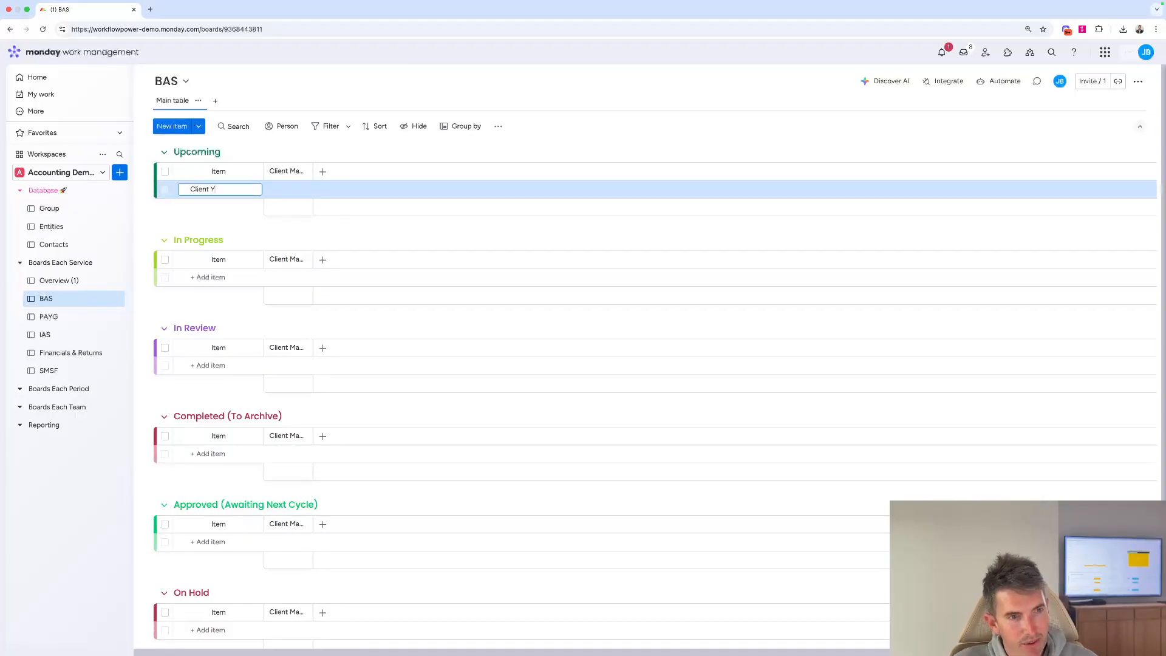
pyautogui.press('Return')
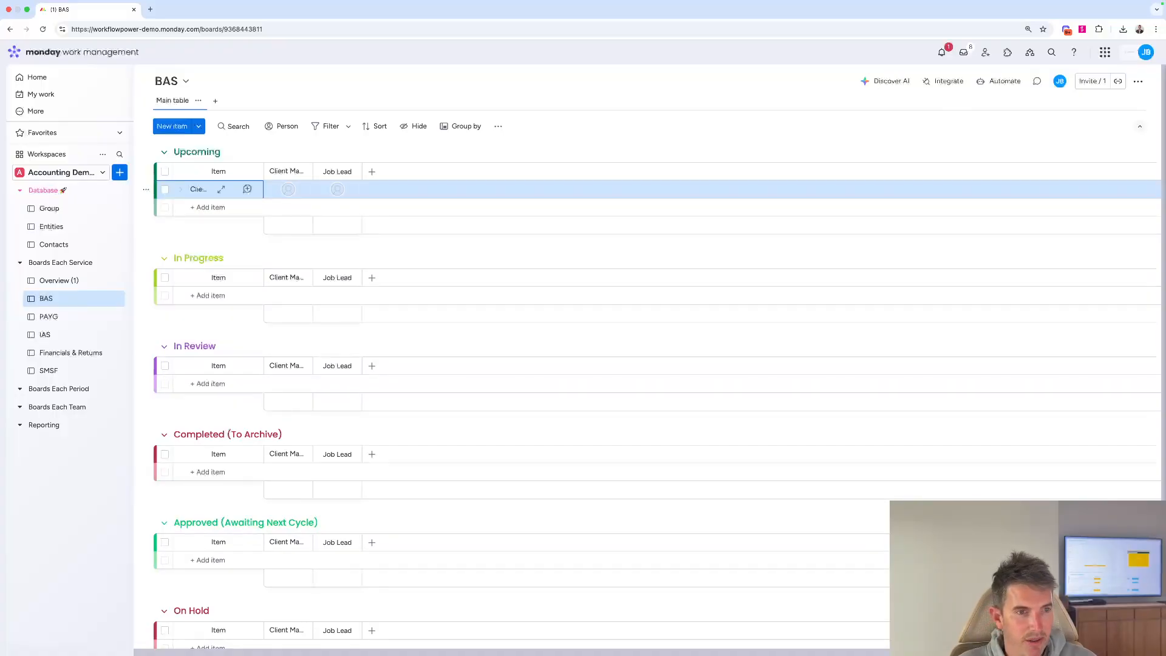
pyautogui.moveTo(311, 173); pyautogui.dragTo(331, 174)
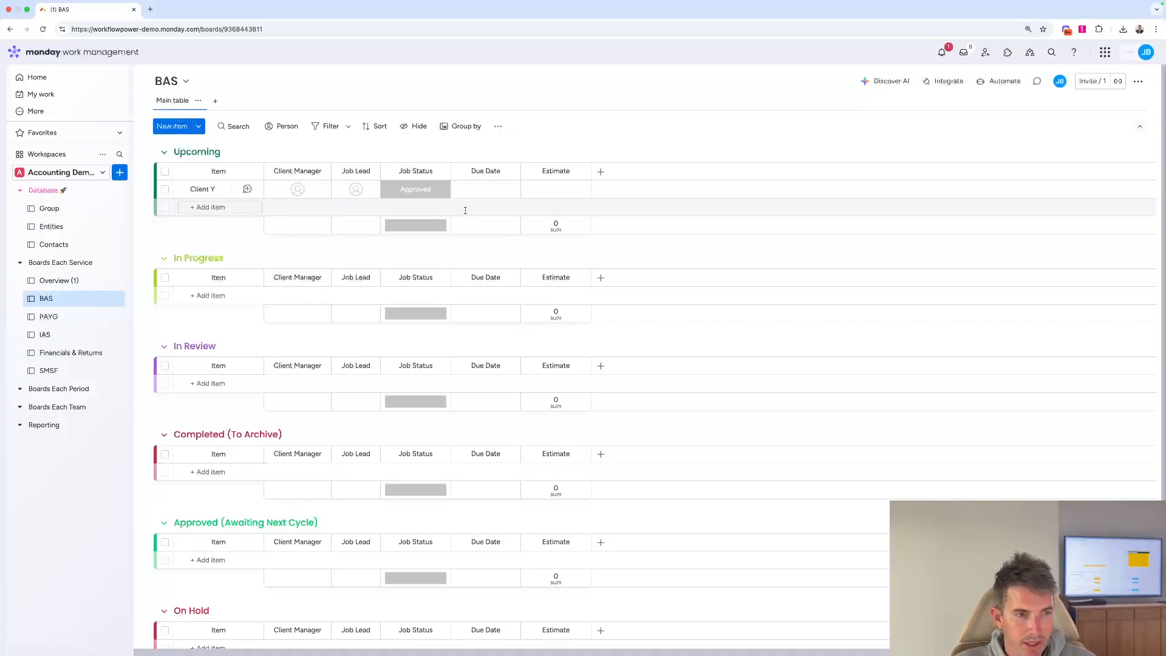
# Check the subitem columns available under the Client Y item
pyautogui.click(180, 191)
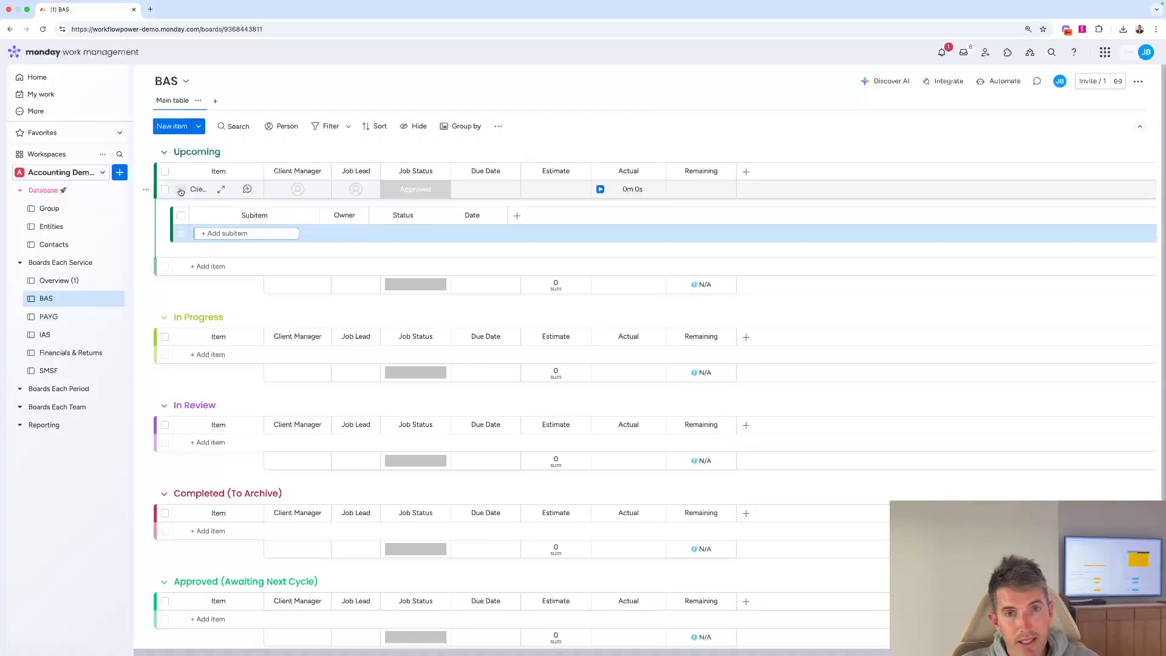
pyautogui.click(180, 191)
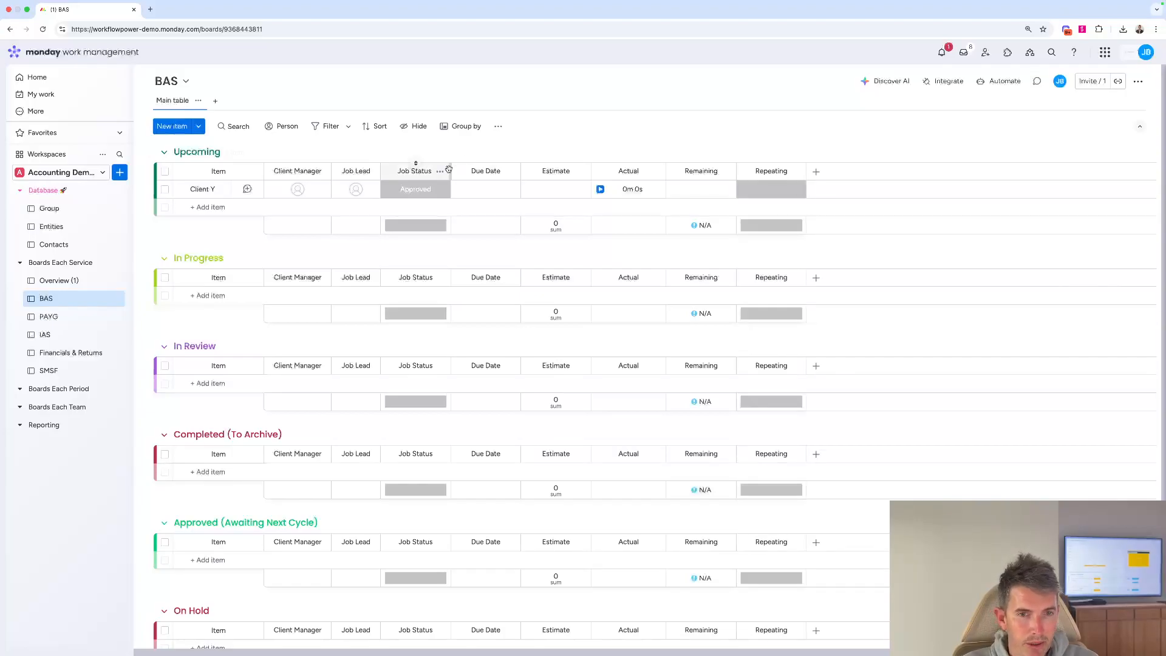
# Set Client Y's Repeating status to Yes and its Repeating Period to Monthly
pyautogui.click(762, 194)
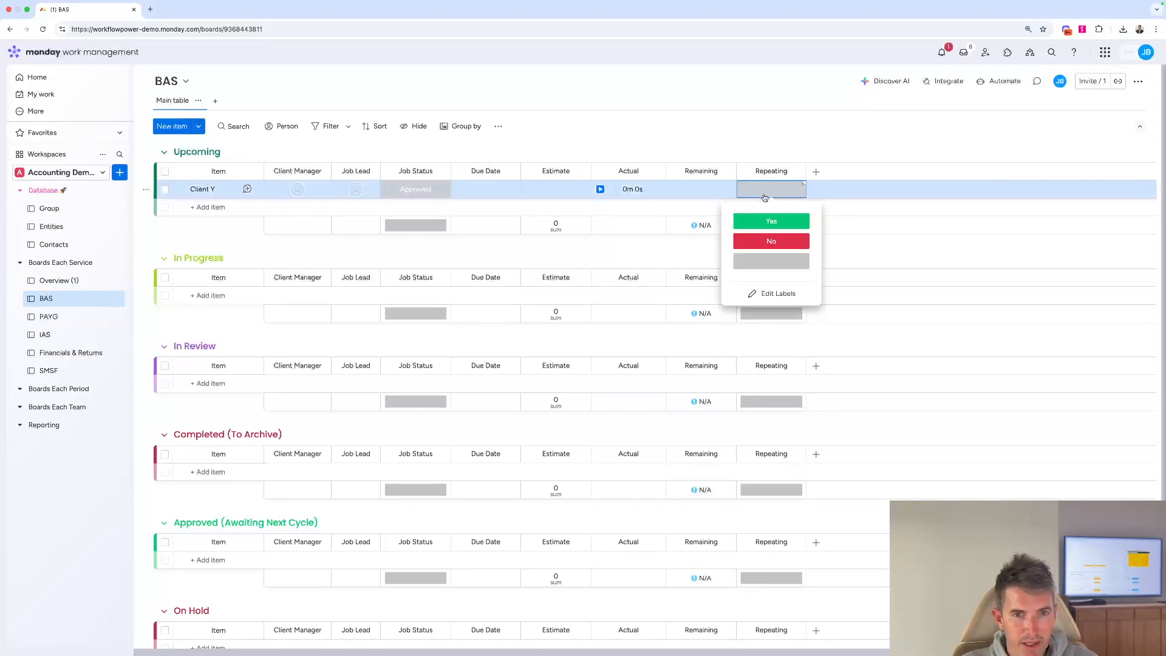
pyautogui.click(768, 225)
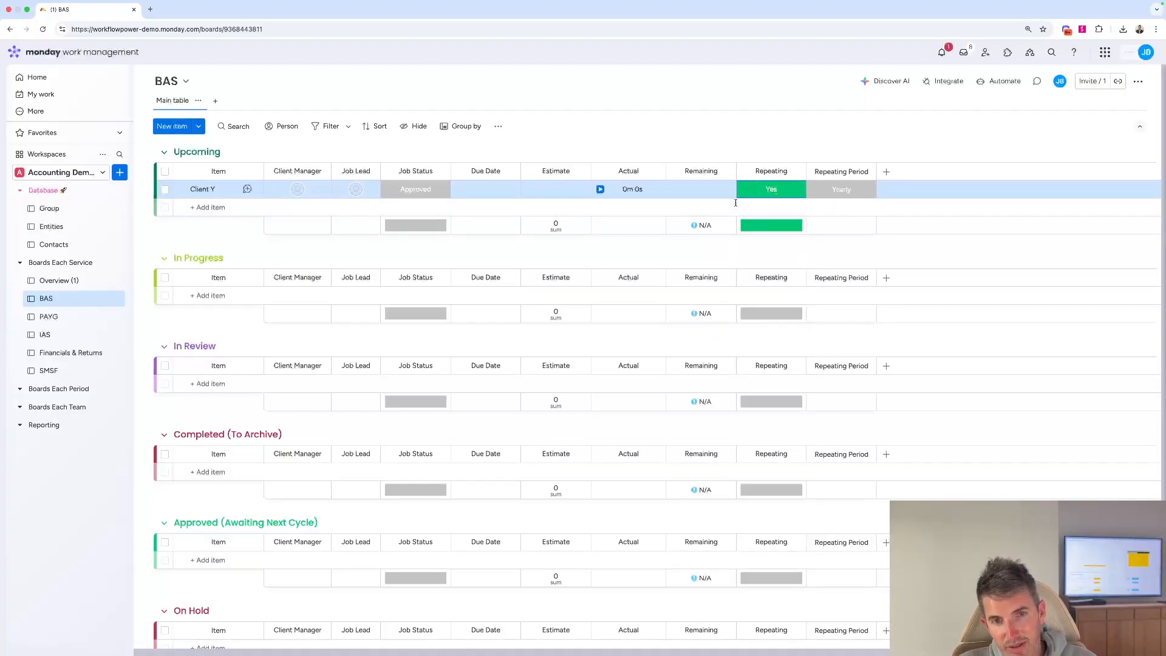
pyautogui.click(866, 193)
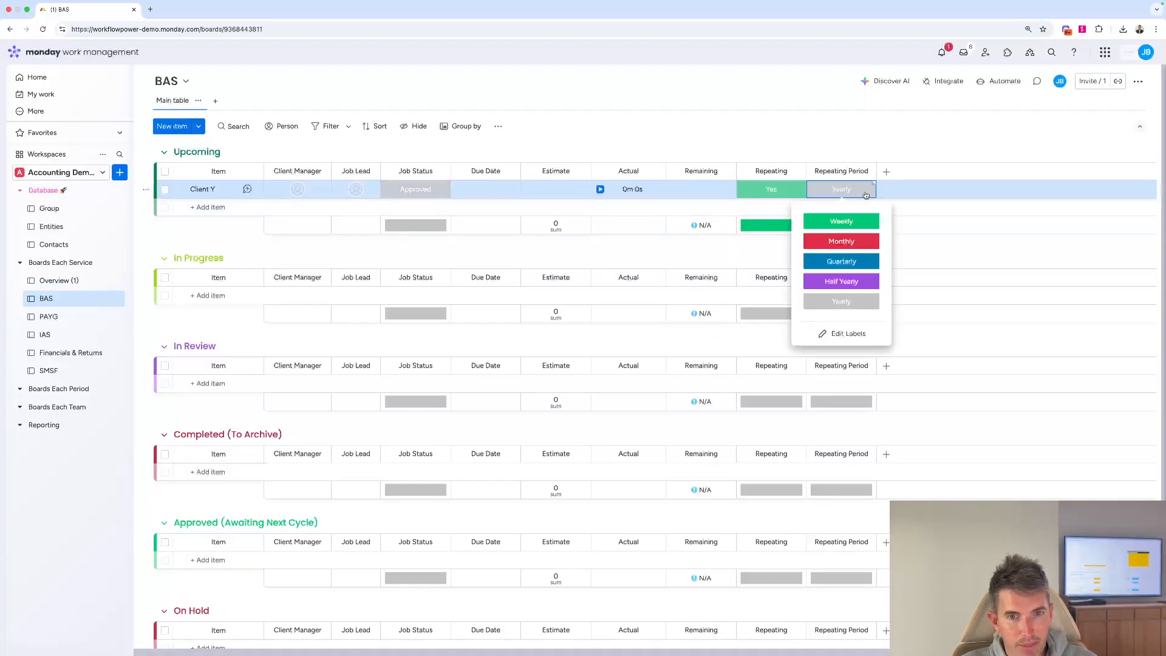
pyautogui.click(841, 242)
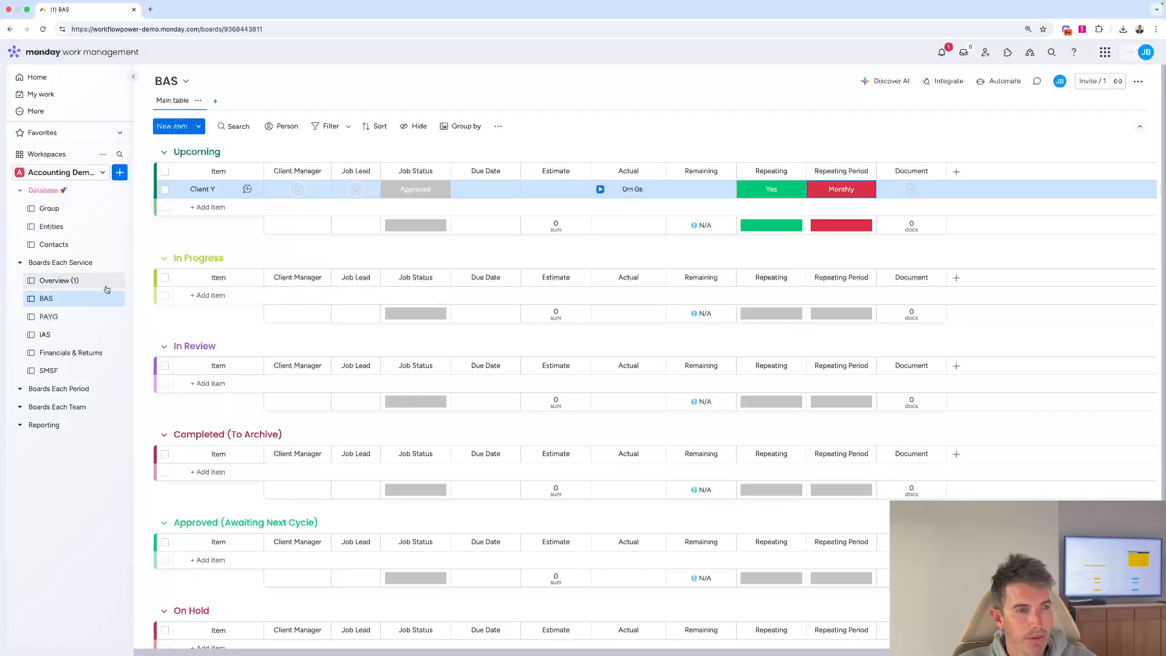
# On the Overview (1) board, add a connect boards column linked two-way to the Entities and Contacts boards, without a mirror column
pyautogui.click(61, 281)
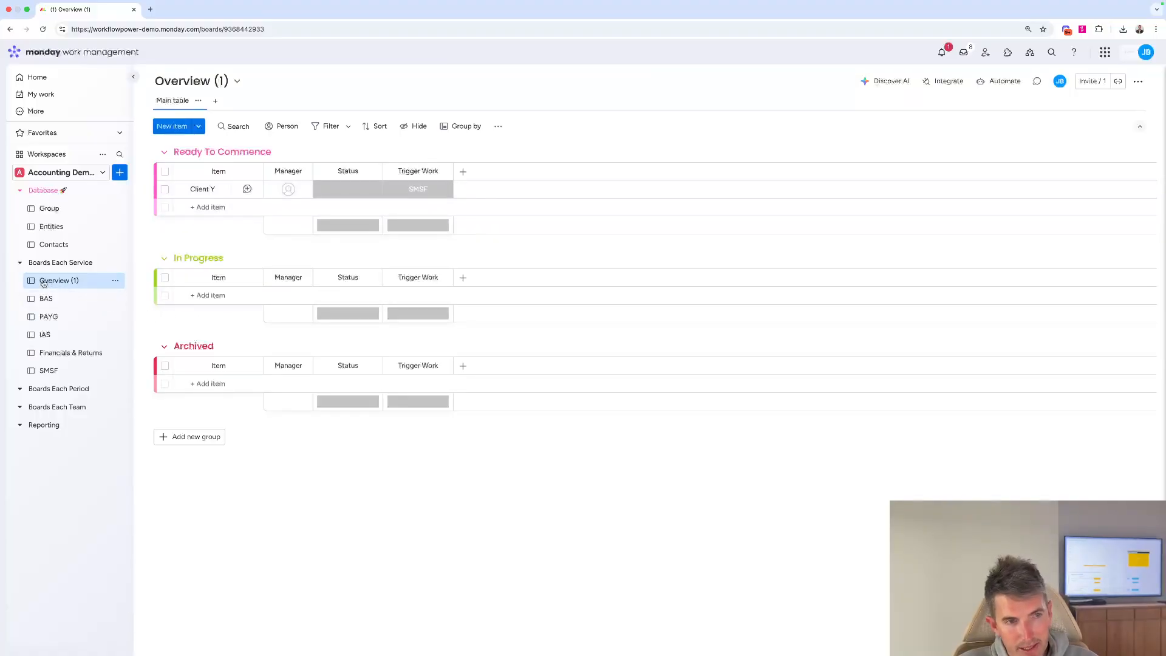
pyautogui.click(46, 299)
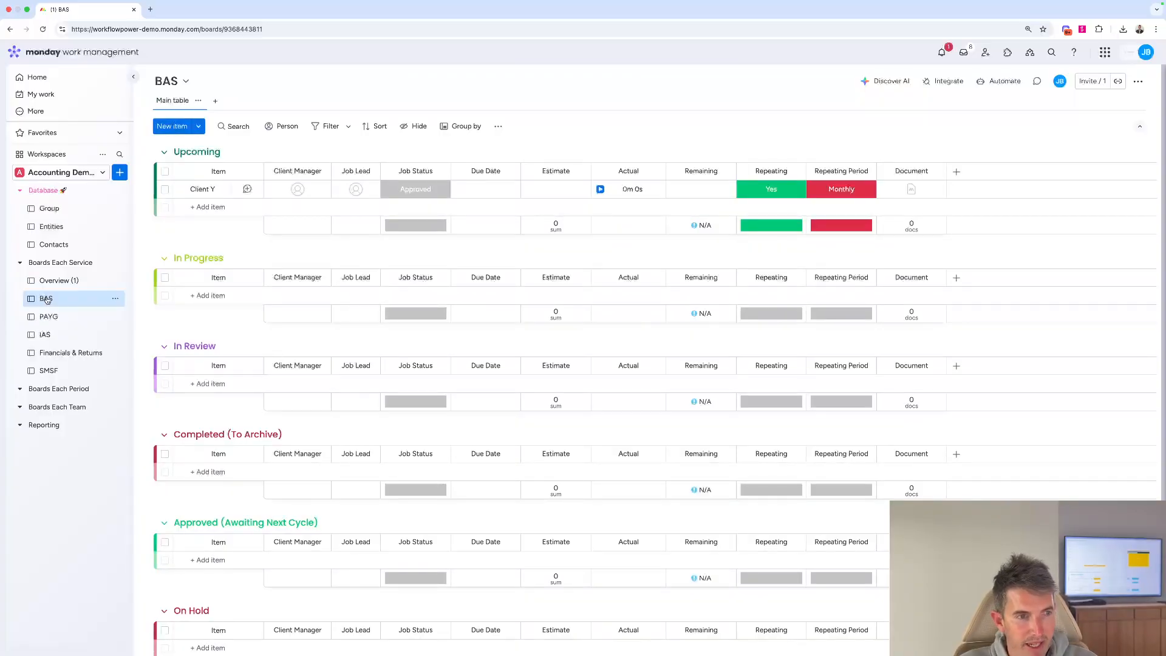
pyautogui.click(53, 280)
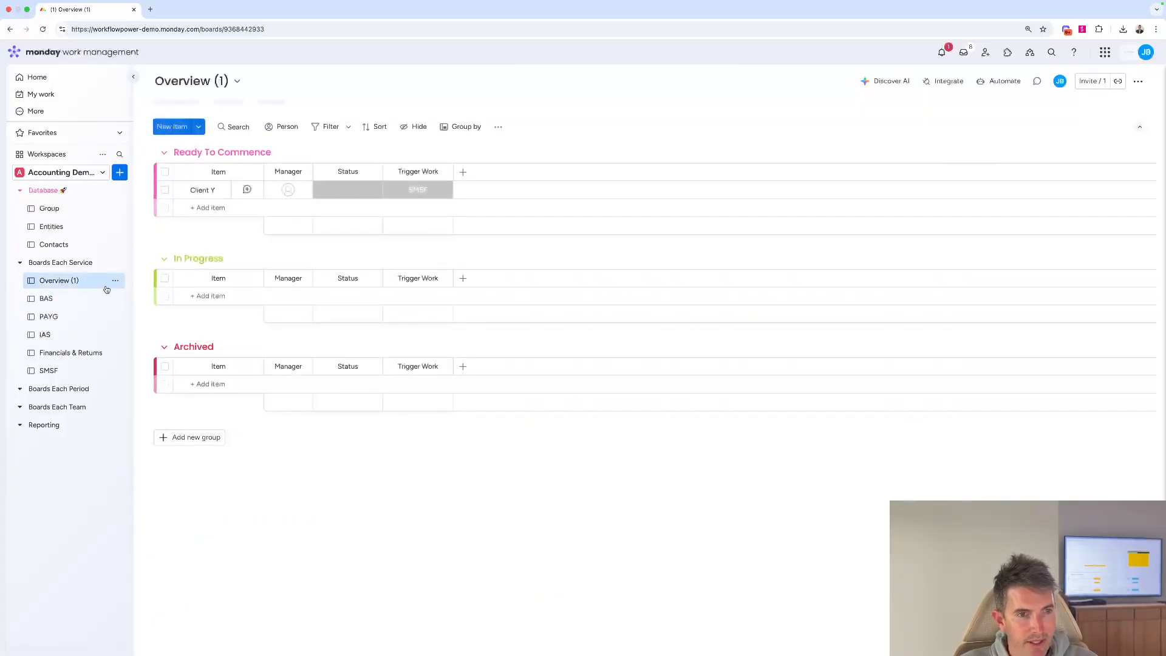
pyautogui.click(463, 171)
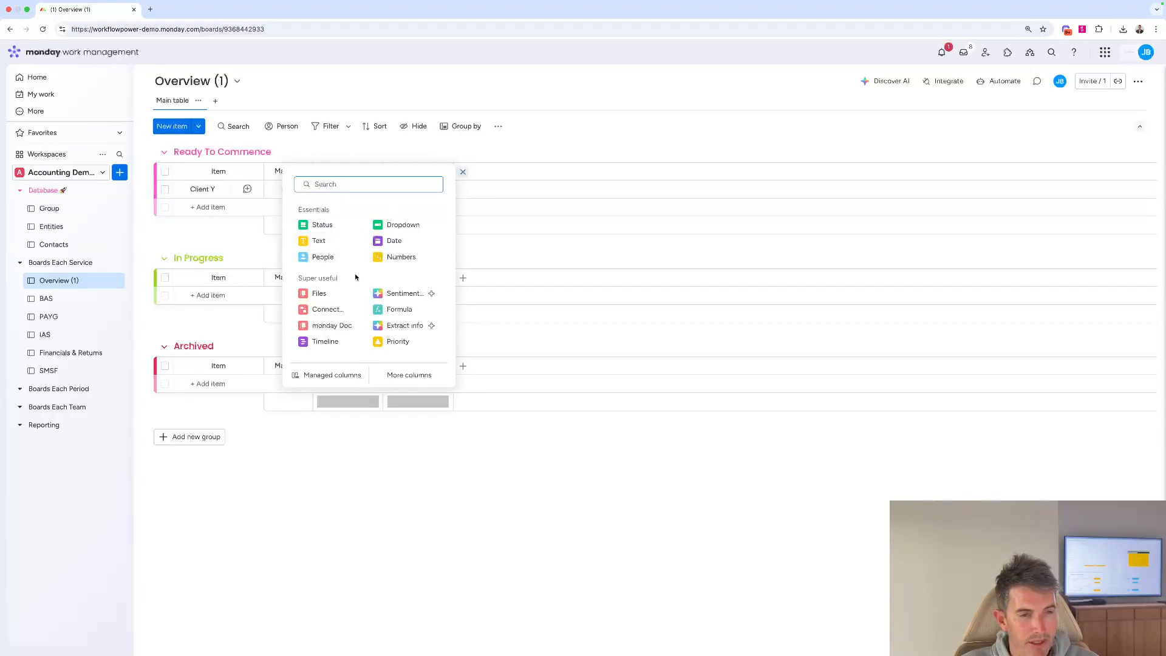
pyautogui.click(330, 311)
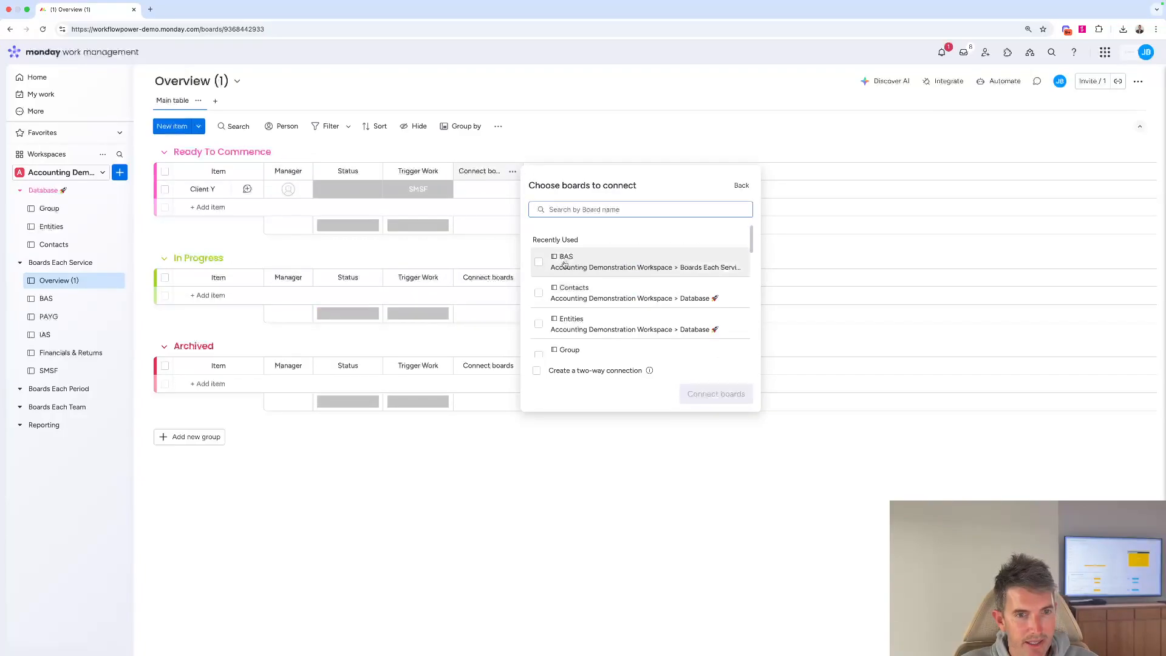
pyautogui.click(538, 324)
pyautogui.scroll(-1, 539, 315)
pyautogui.click(539, 312)
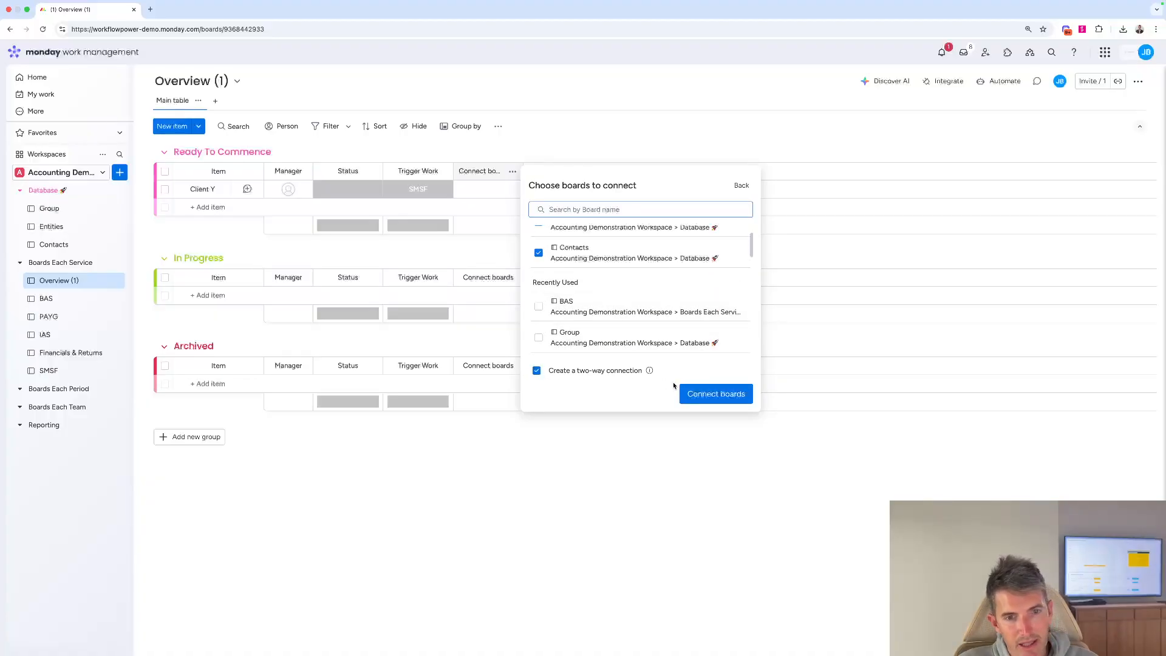
pyautogui.click(699, 394)
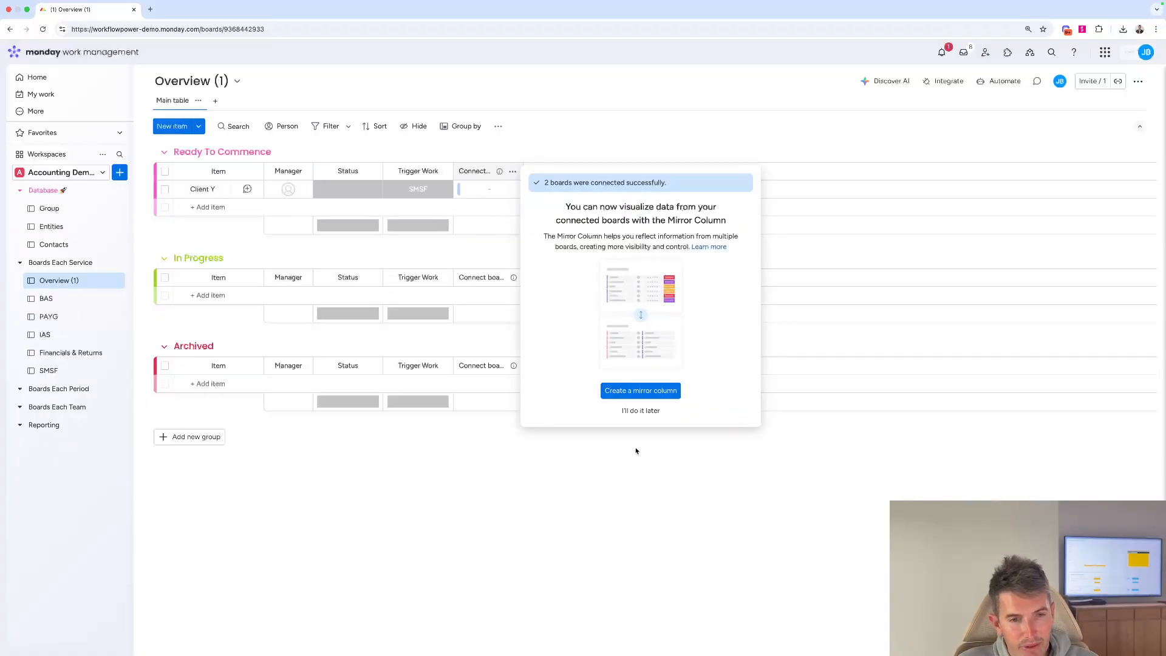
pyautogui.click(640, 411)
# Rename the new connect boards column to "Entities & Contacts" and widen it
pyautogui.doubleClick(465, 172)
pyautogui.tripleClick(465, 172)
pyautogui.write('Entities & Contacts')
pyautogui.click(491, 151)
pyautogui.moveTo(521, 170); pyautogui.dragTo(540, 170)
# Create a mirror column from Entities & Contacts, choosing a column to mirror from each connected board, and name it "Group"
pyautogui.click(530, 170)
pyautogui.moveTo(573, 201)
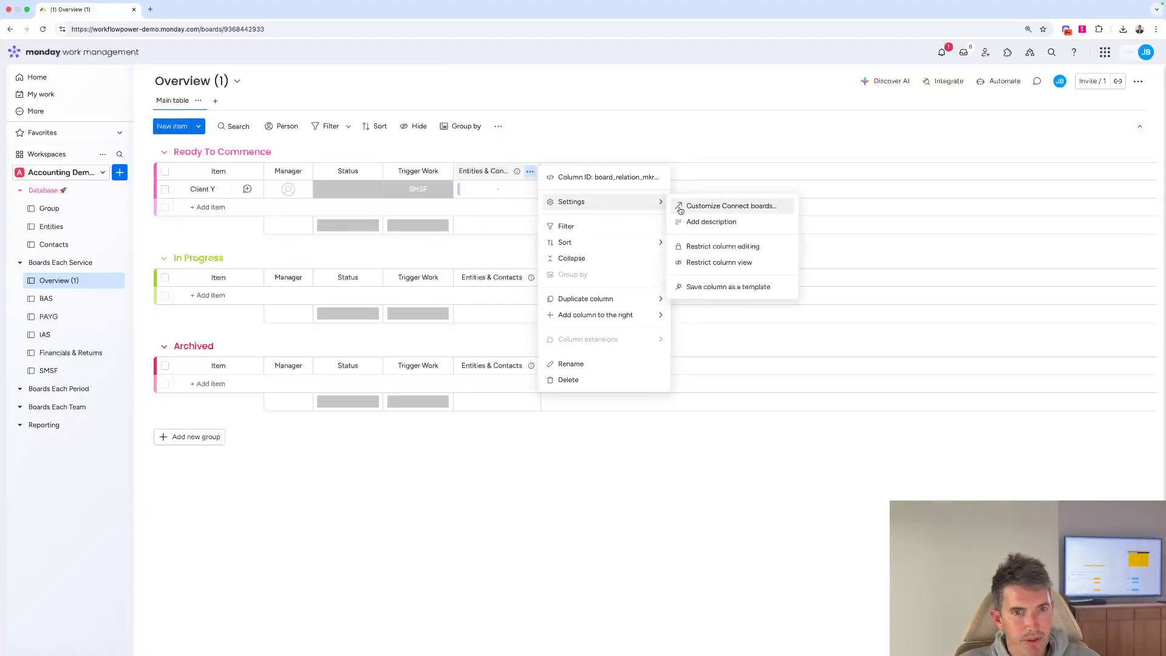
pyautogui.click(699, 204)
pyautogui.click(642, 360)
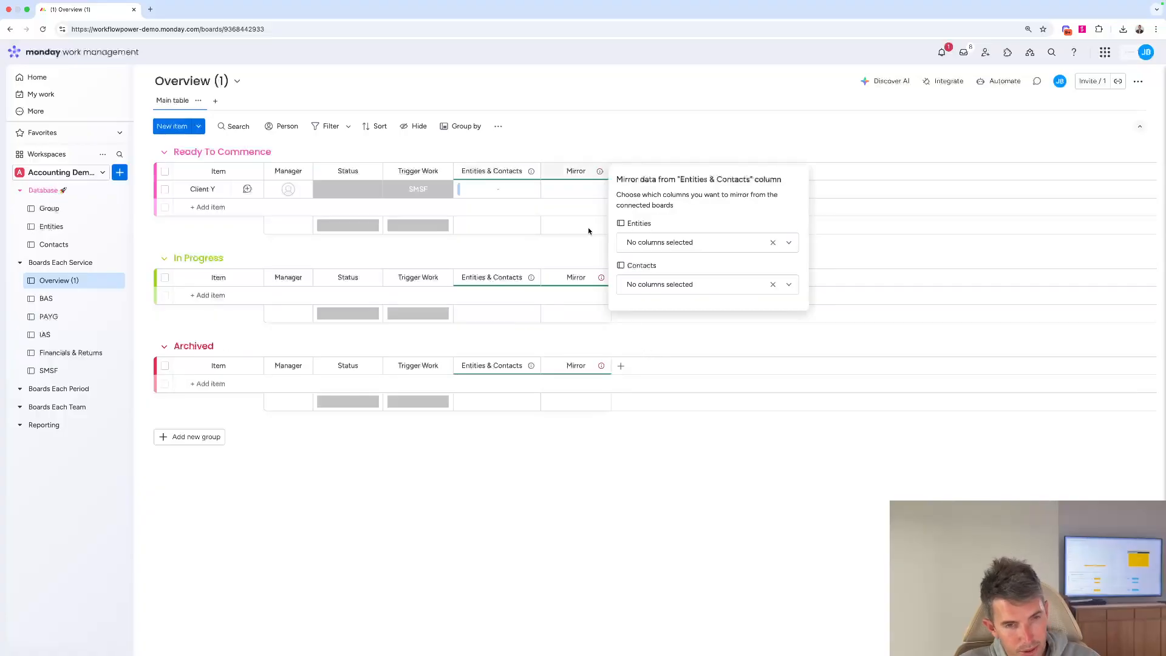
pyautogui.click(653, 246)
pyautogui.click(667, 268)
pyautogui.click(671, 285)
pyautogui.click(665, 310)
pyautogui.click(590, 416)
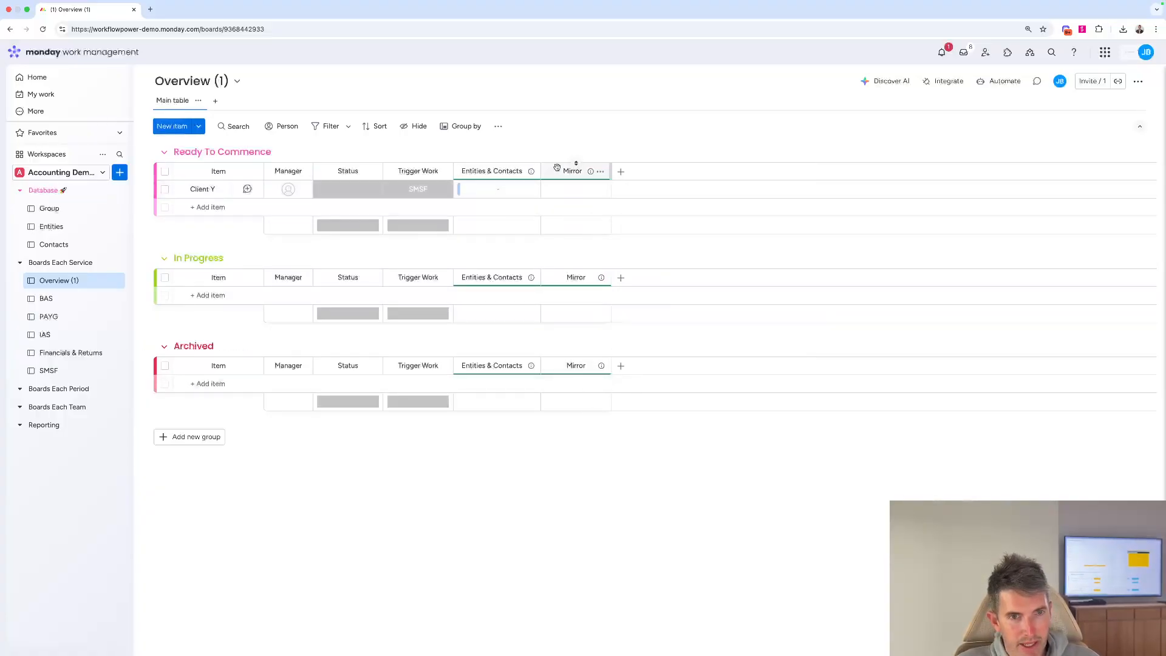
pyautogui.click(569, 170)
pyautogui.write('Group')
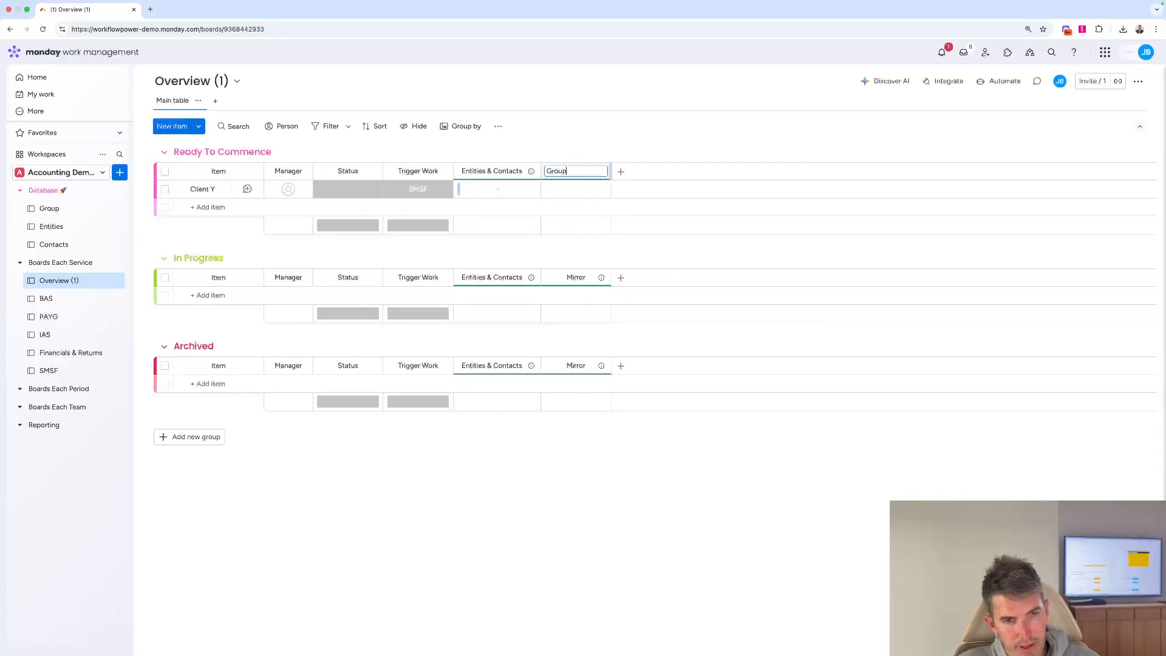
pyautogui.click(642, 141)
# Add another connect boards column to the Overview (1) board and link it to the BAS board
pyautogui.click(621, 171)
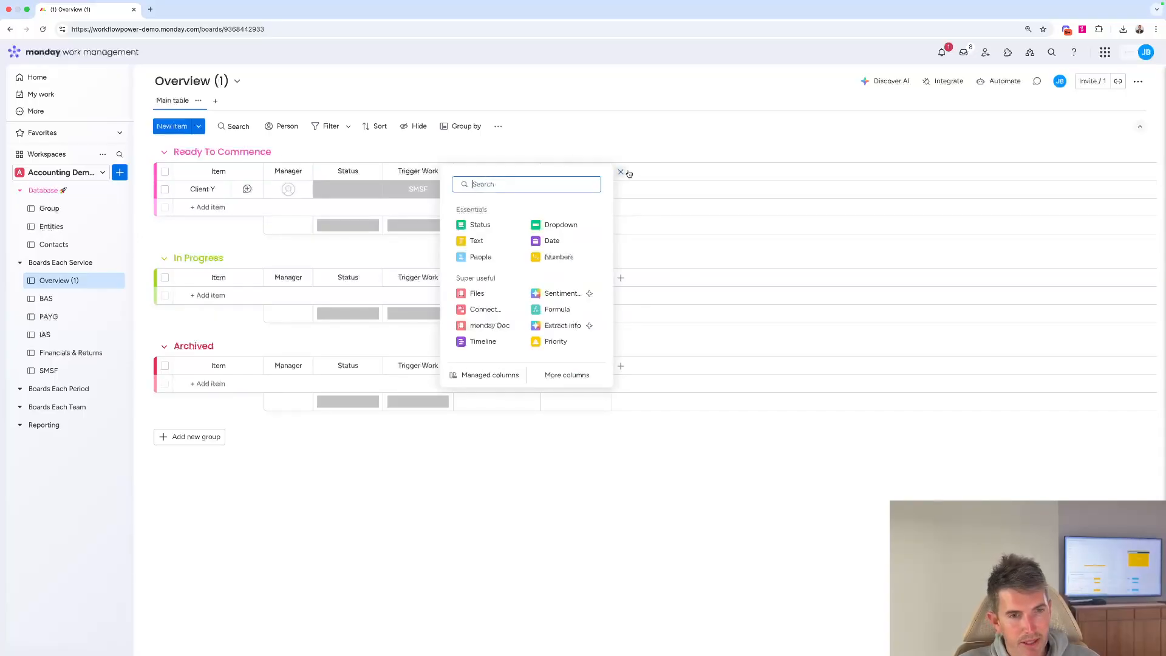
pyautogui.click(481, 309)
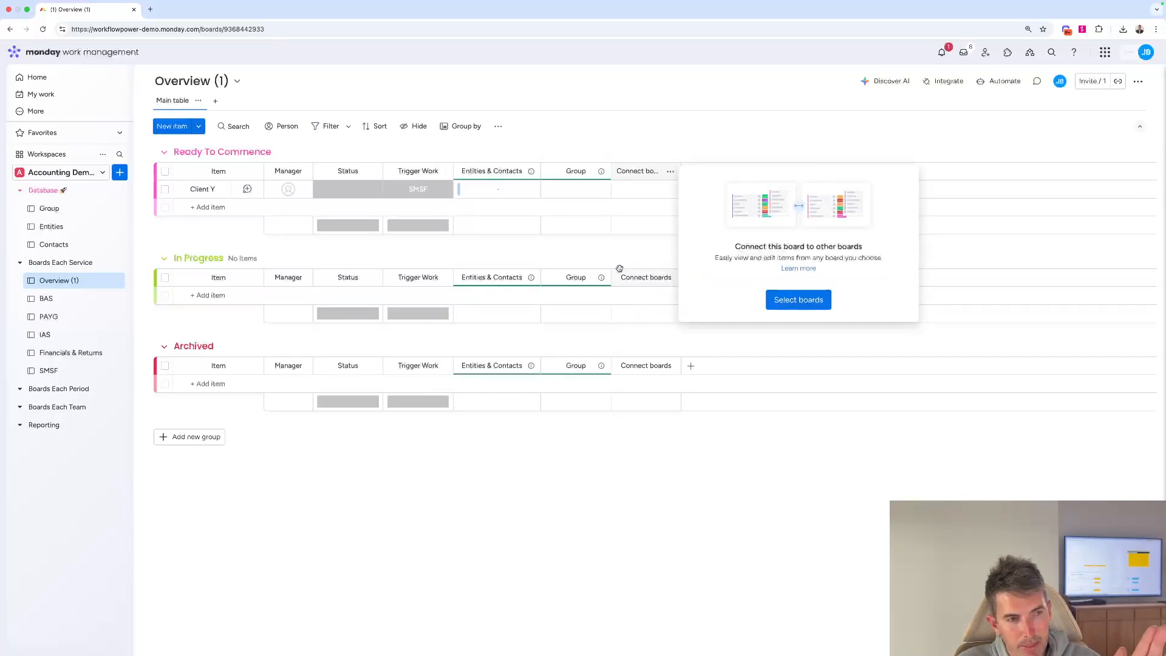
pyautogui.click(808, 301)
pyautogui.click(697, 265)
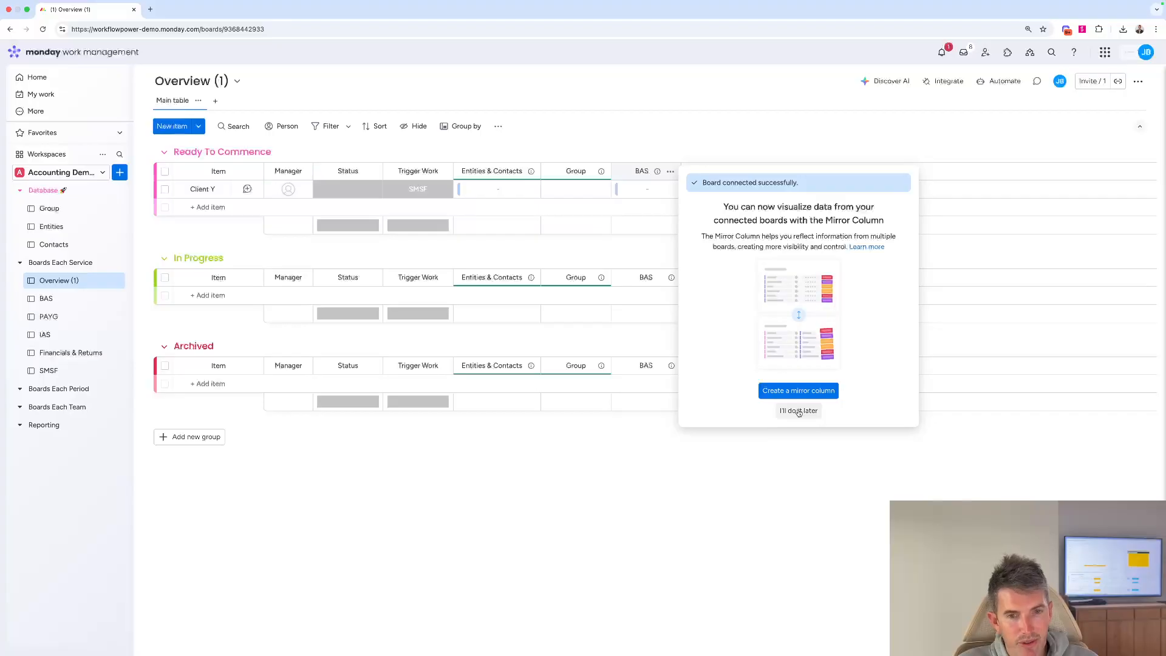
# Mirror the BAS board's Job Status in a column named "BAS Status" and place it directly after Trigger Work
pyautogui.click(799, 391)
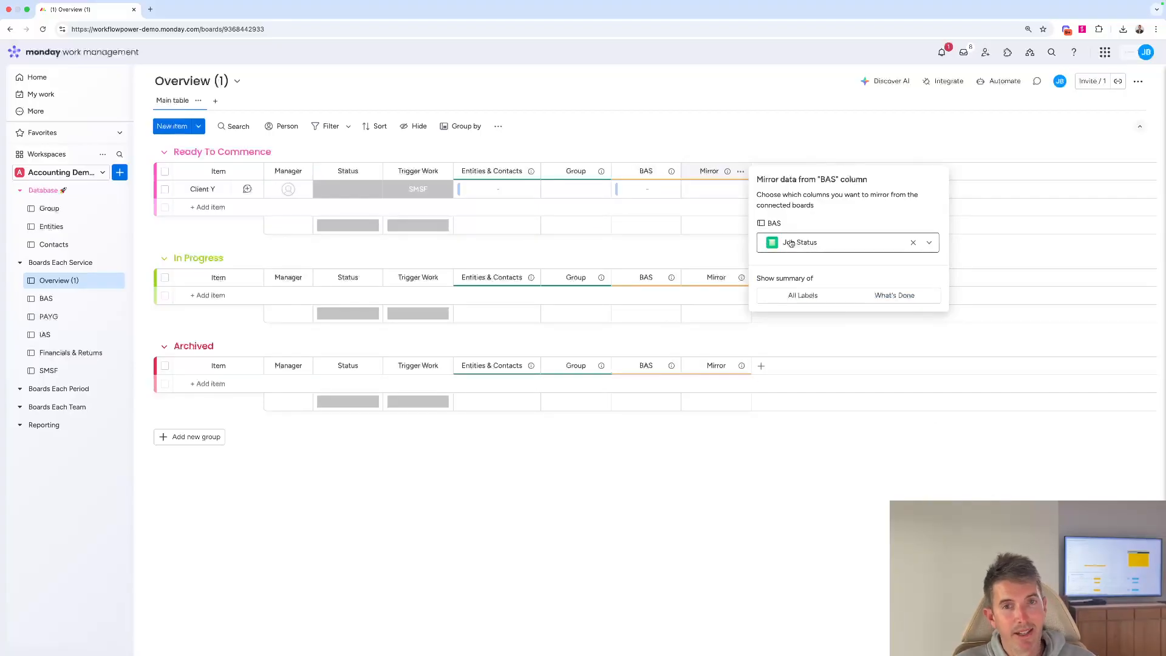
pyautogui.click(709, 171)
pyautogui.write('BAS Status')
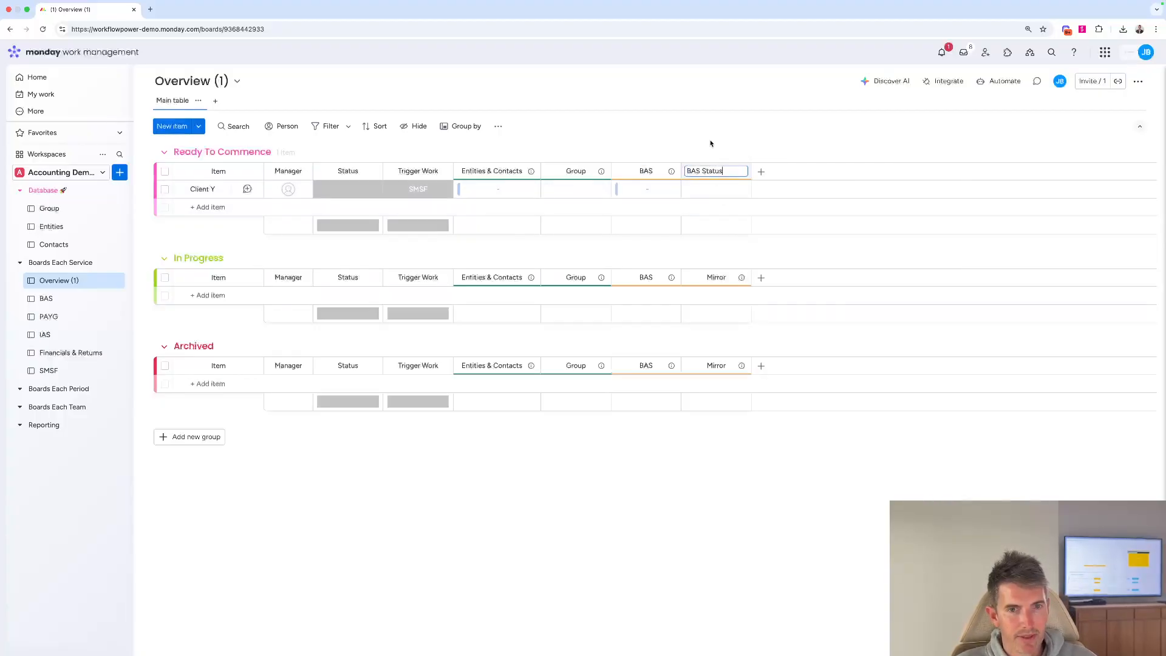
pyautogui.press('Return')
pyautogui.moveTo(713, 171); pyautogui.dragTo(527, 160)
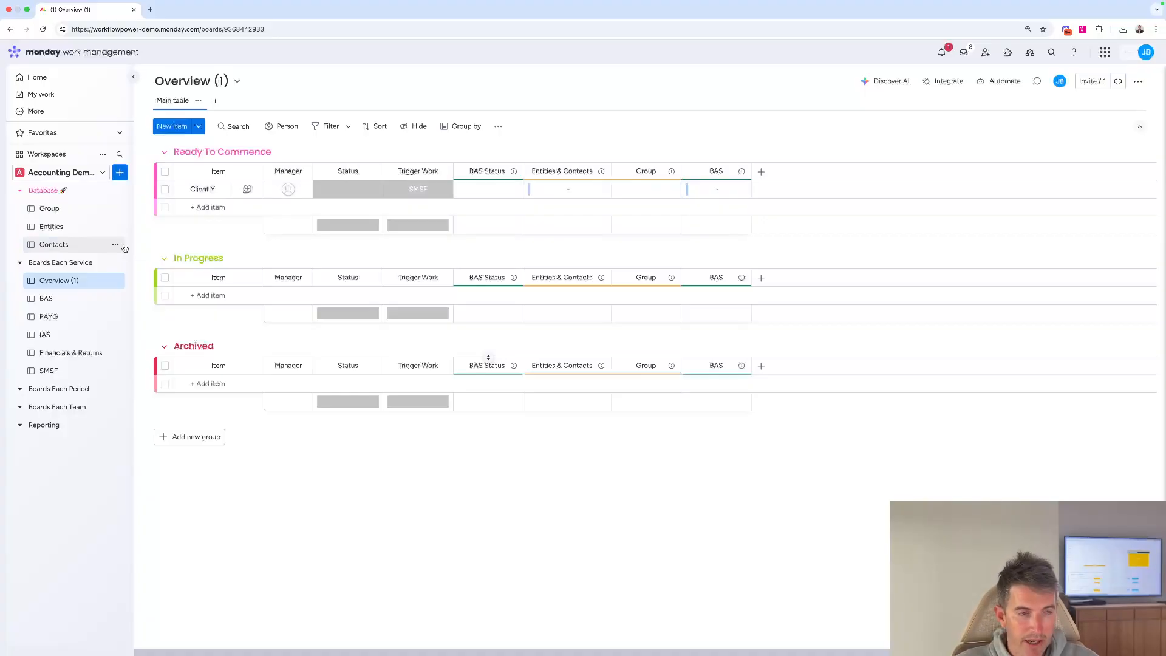
# On the Entities board, set up the Start Workflow 1 button with the action "create item in board & connect boards"
pyautogui.click(52, 226)
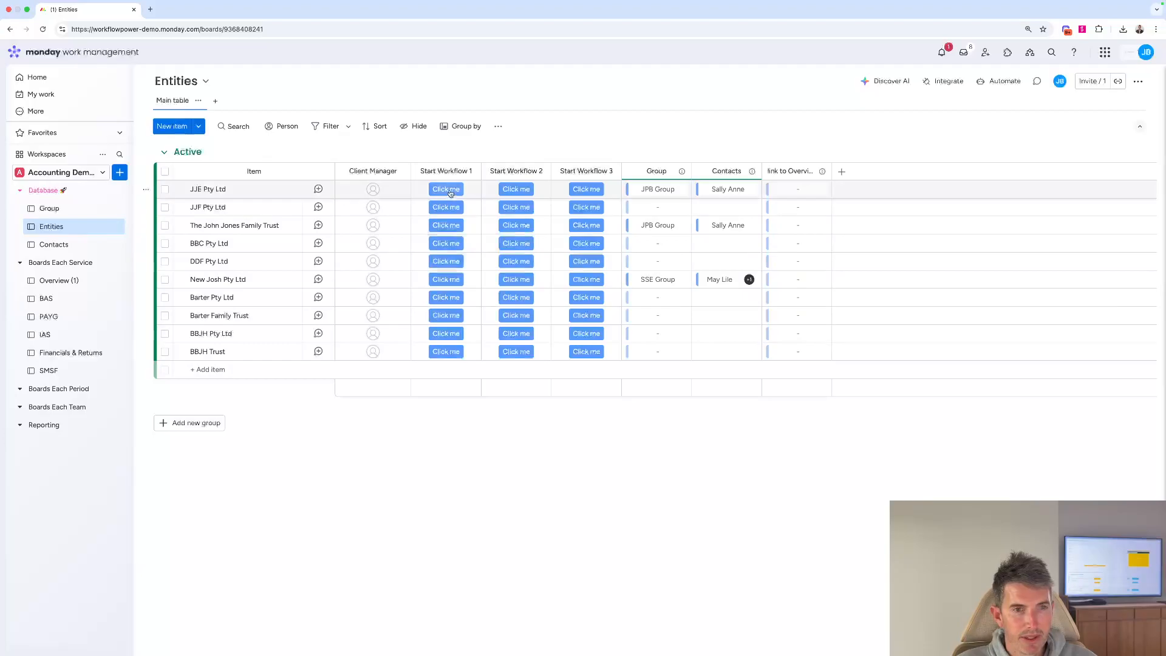
pyautogui.click(470, 171)
pyautogui.moveTo(521, 205)
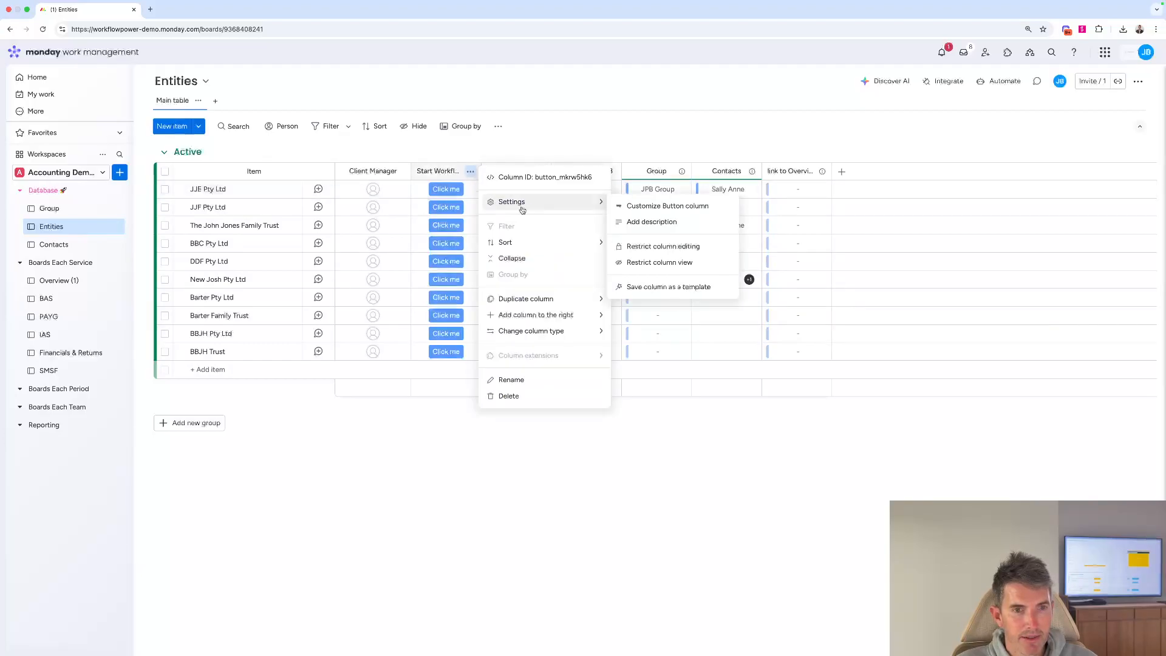
pyautogui.click(639, 207)
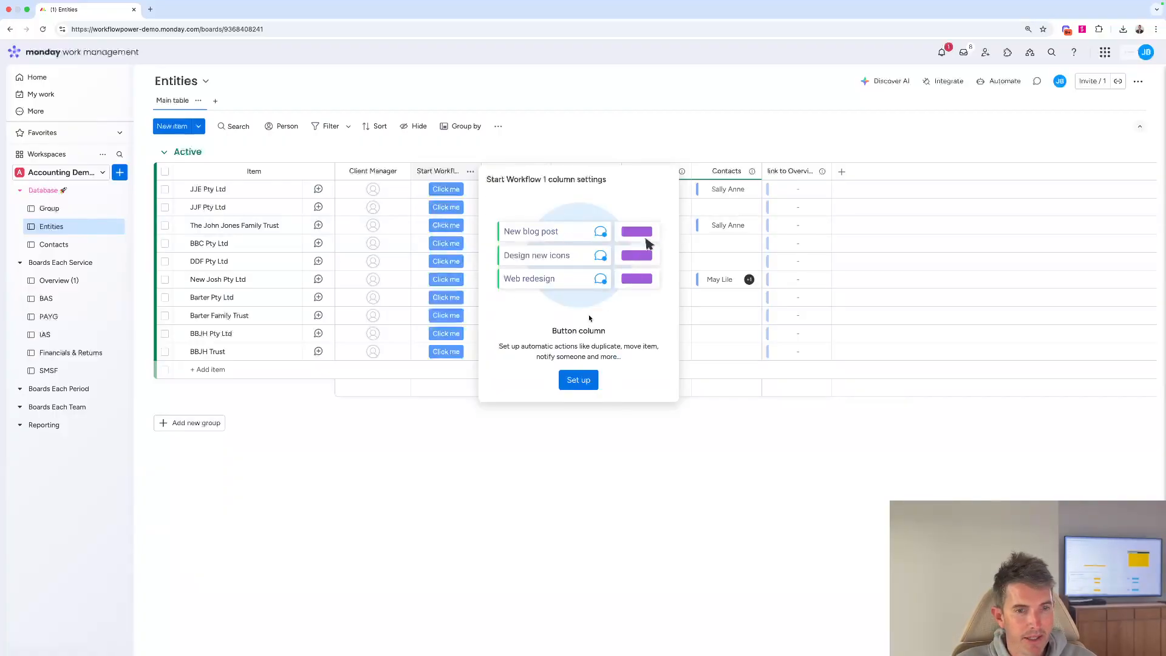
pyautogui.click(578, 379)
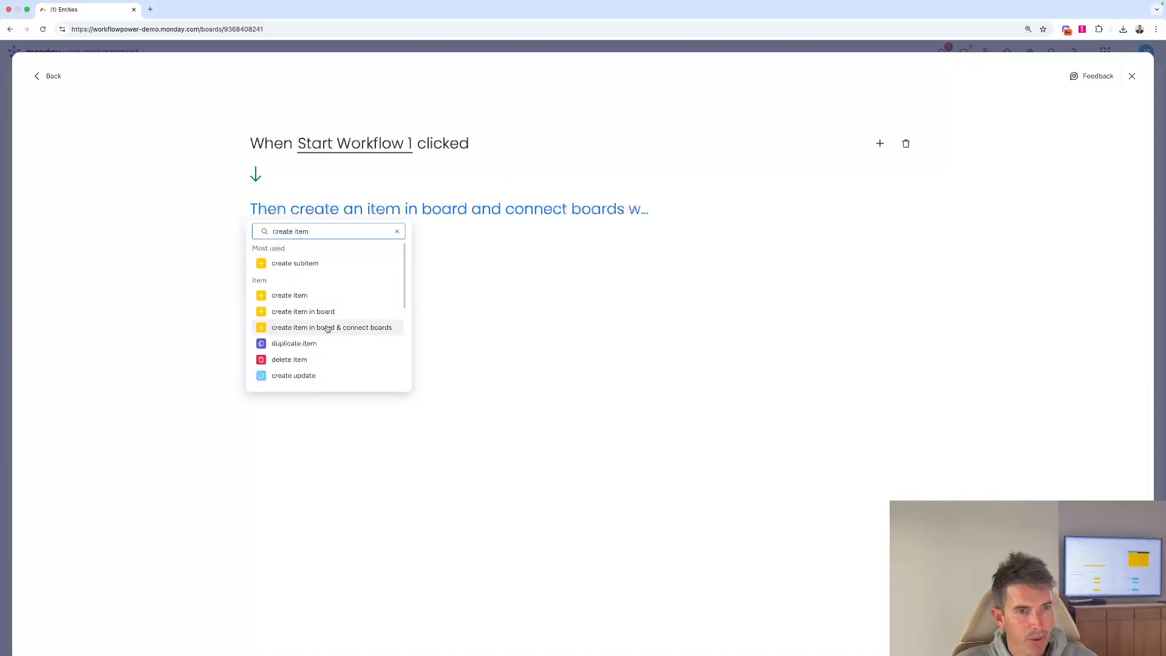
pyautogui.click(326, 327)
# Target the accounting workspace's Overview (1) board and connect its Entities & Contacts column with the Entities board's link to Overview column
pyautogui.click(439, 211)
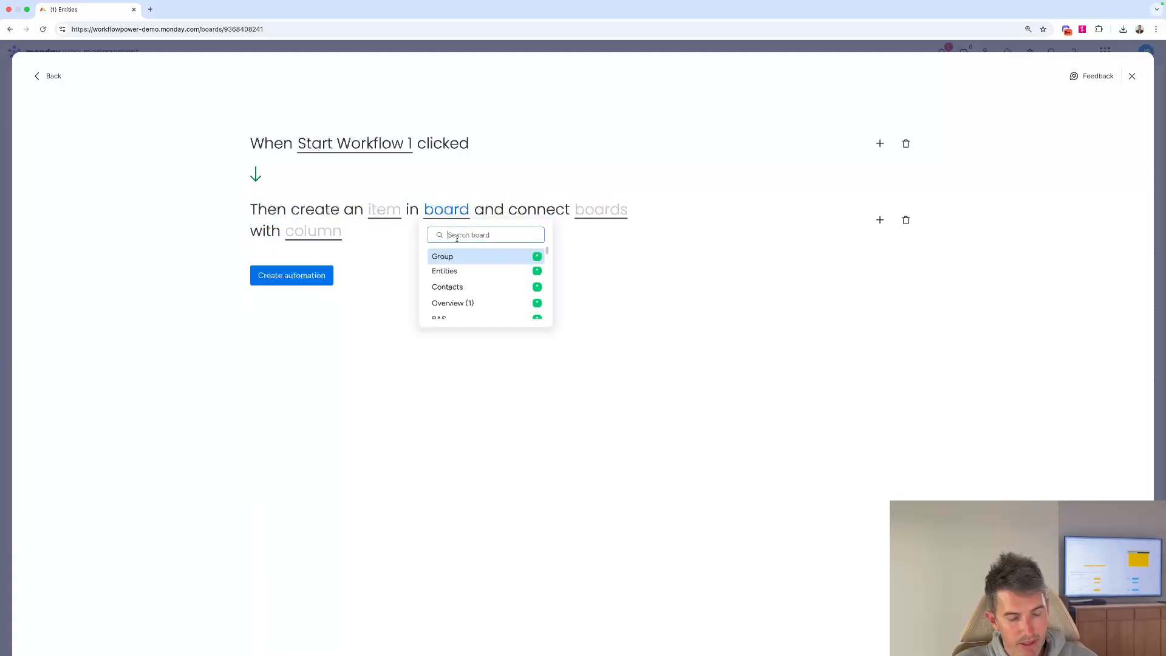
pyautogui.write('overview')
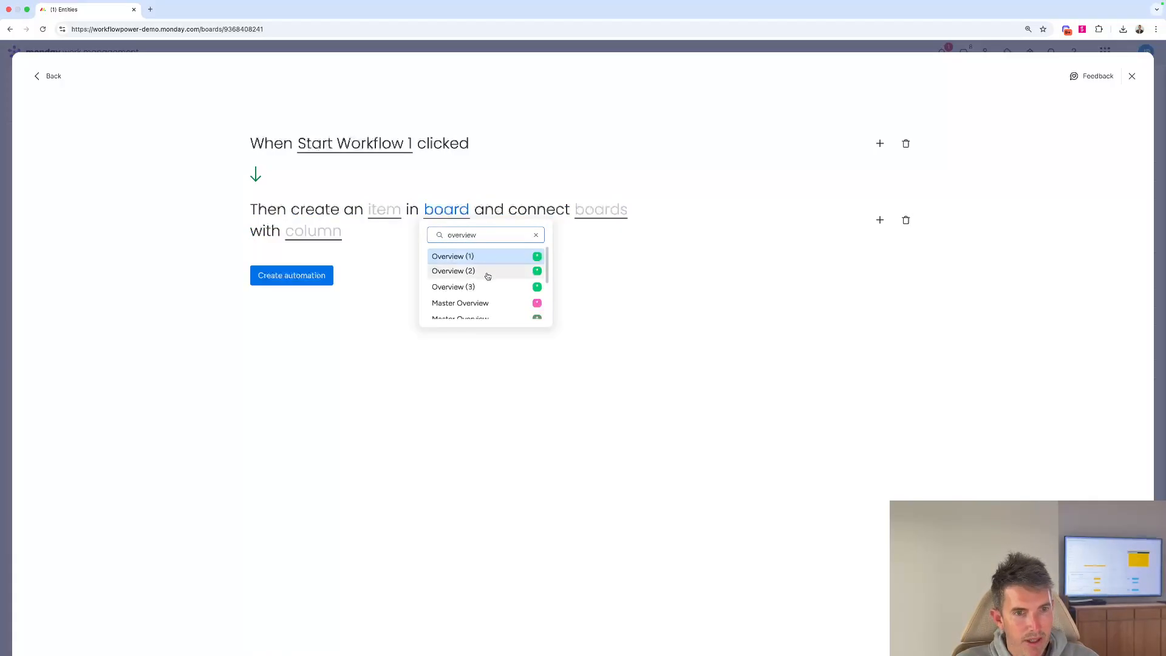
pyautogui.scroll(-3, 489, 278)
pyautogui.scroll(-5, 484, 282)
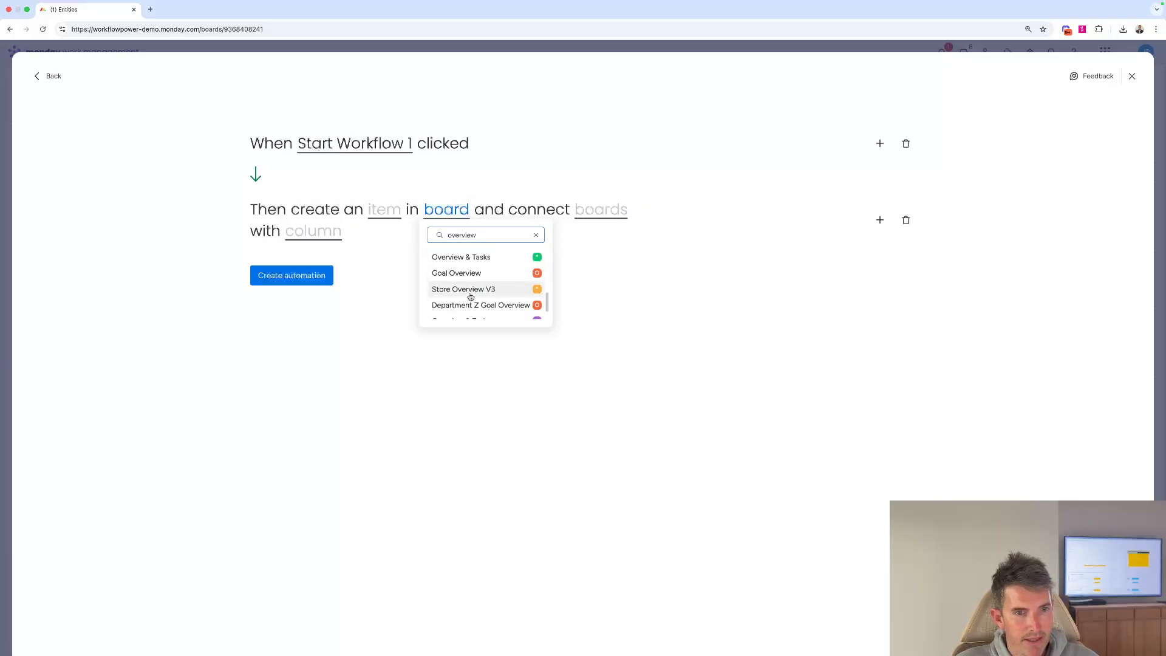
pyautogui.scroll(2, 470, 295)
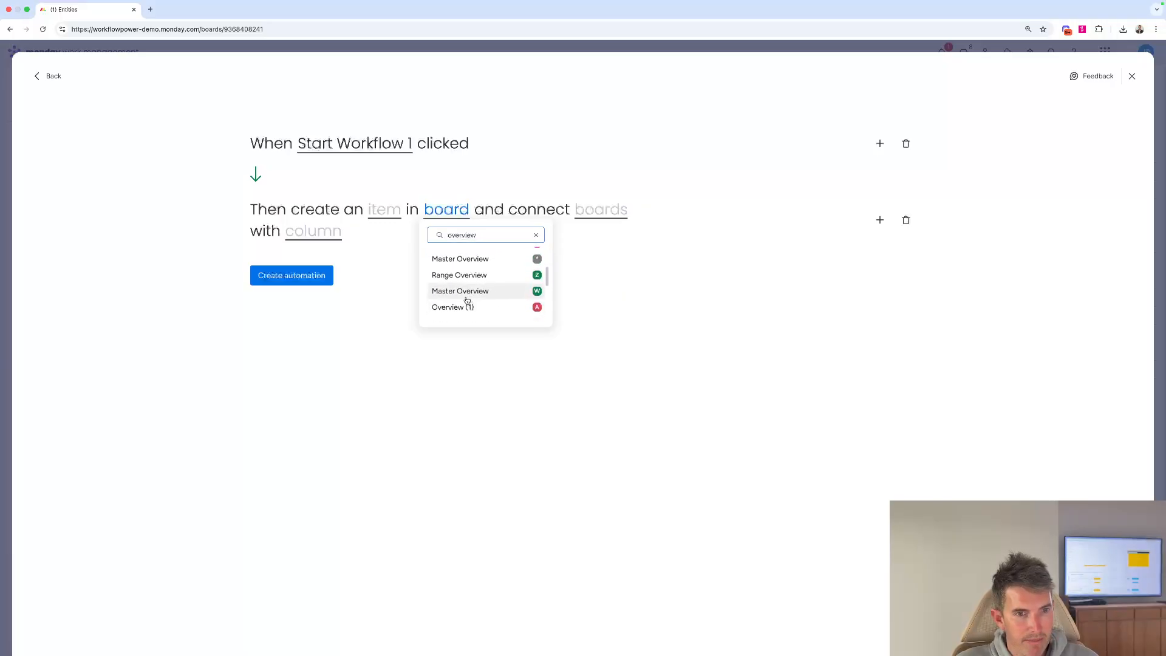
pyautogui.click(469, 304)
pyautogui.click(285, 234)
pyautogui.click(281, 272)
pyautogui.click(381, 235)
pyautogui.click(391, 267)
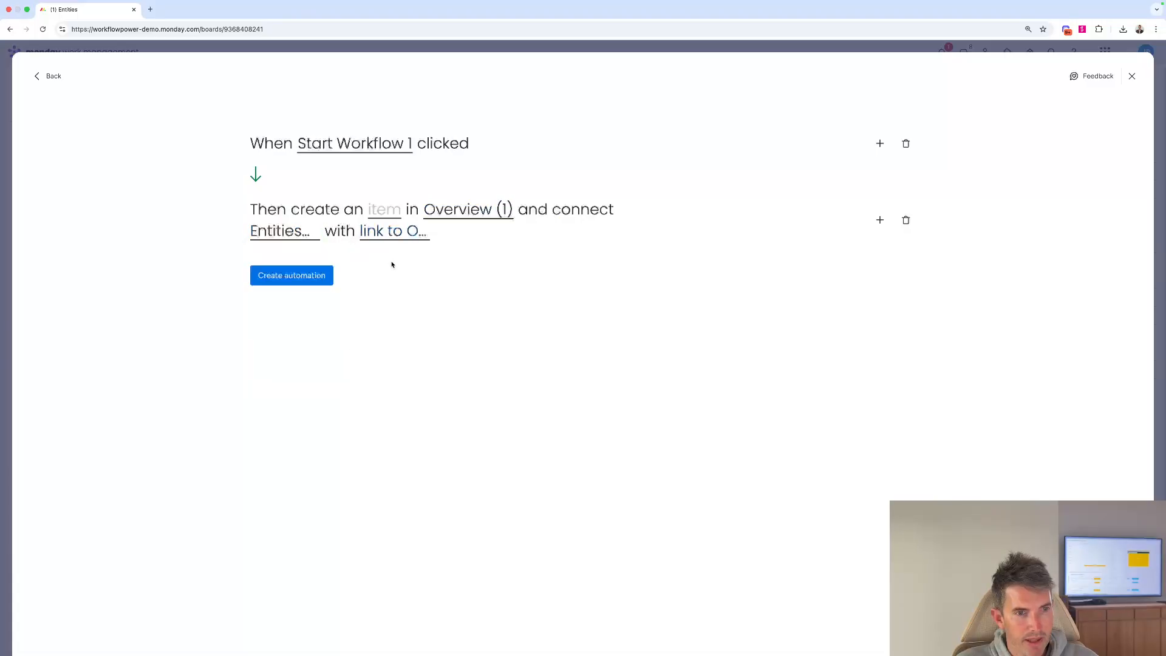
# Accept the new item's mapping with group Ready To Commence and the item name, and create the button automation
pyautogui.click(381, 213)
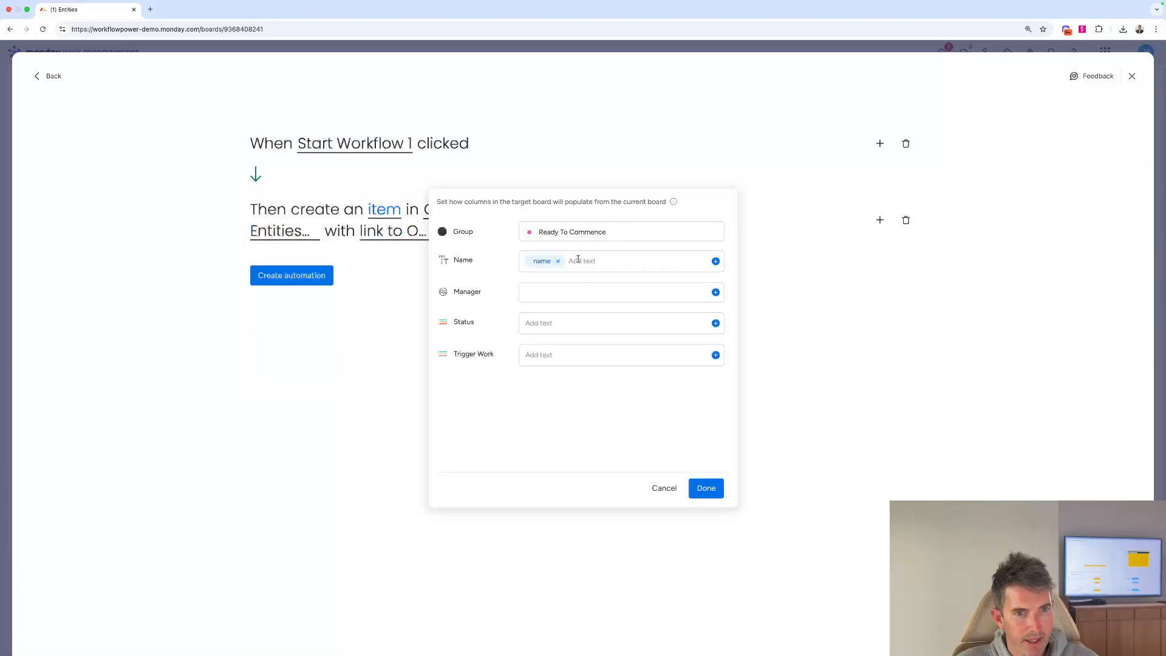
pyautogui.click(706, 489)
pyautogui.click(316, 278)
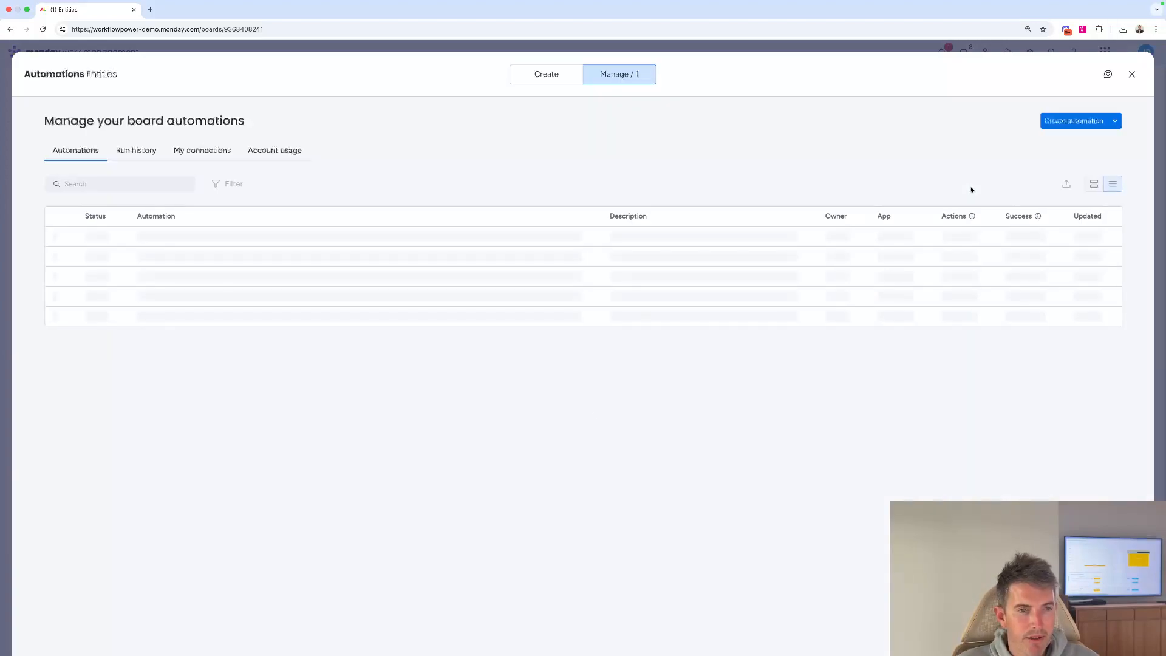
pyautogui.click(1132, 74)
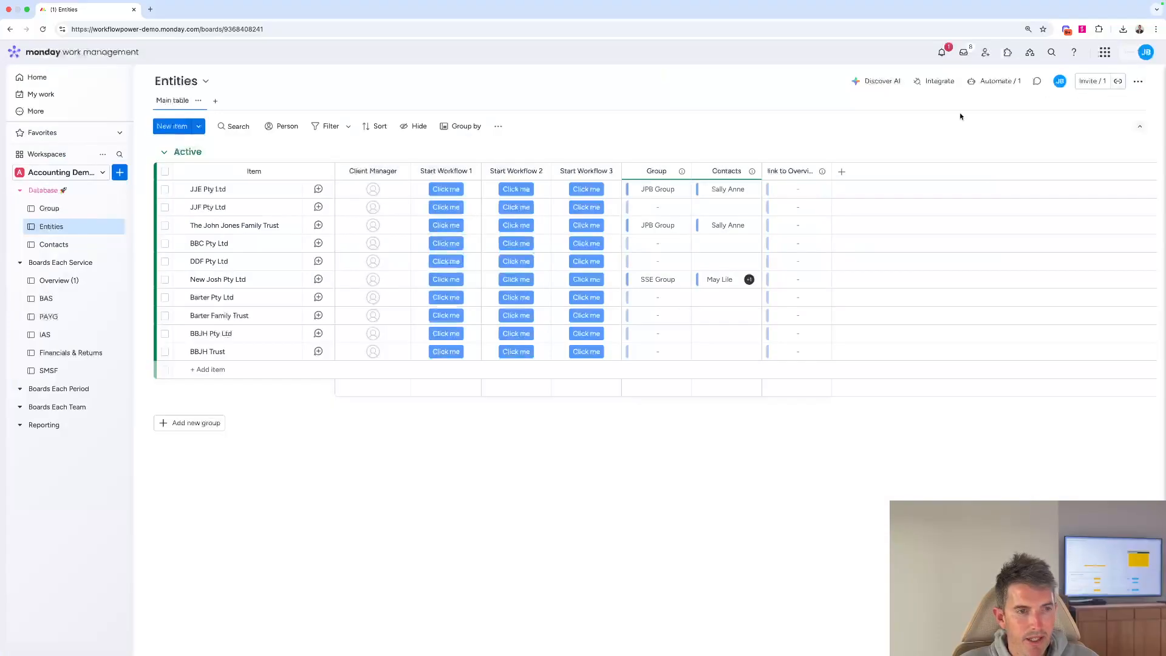
# Rename the Entities board's link to Overview column as "Overview 1" and run Start Workflow 1 for JJE Pty Ltd
pyautogui.click(71, 282)
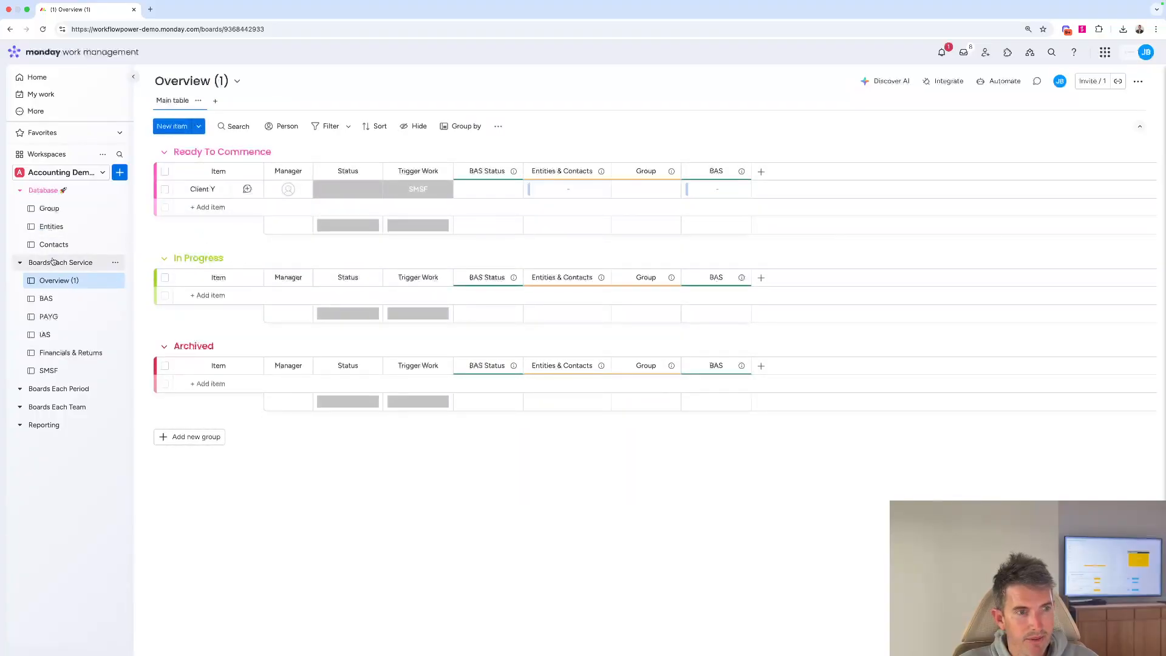
pyautogui.click(51, 226)
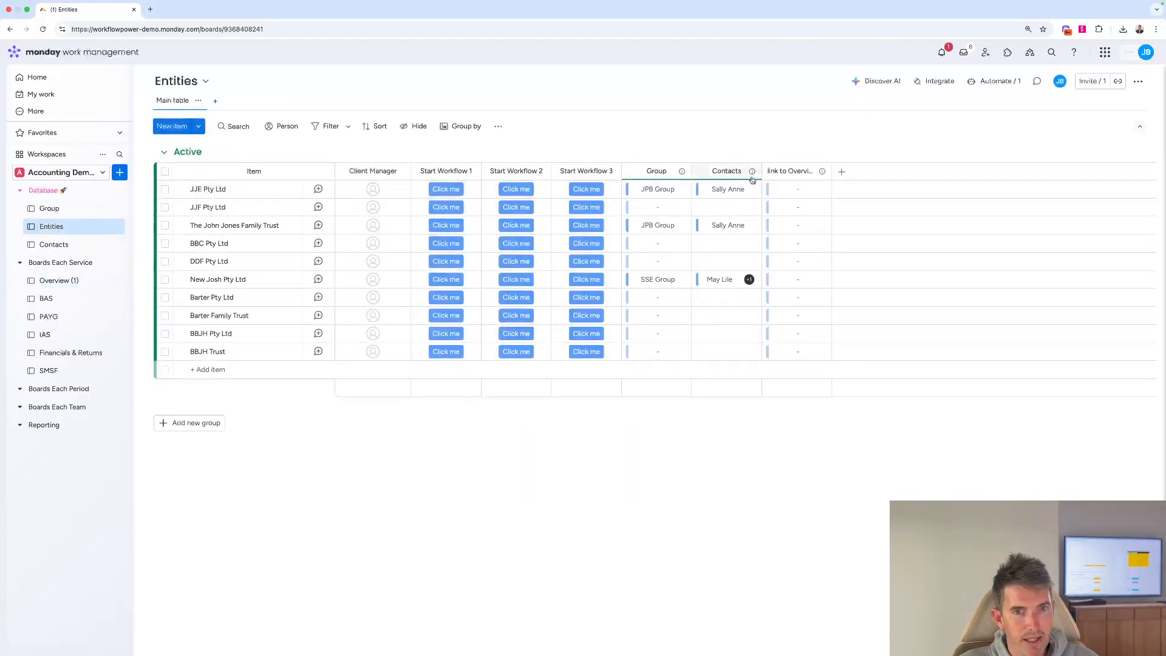
pyautogui.click(782, 170)
pyautogui.write('Overview 1')
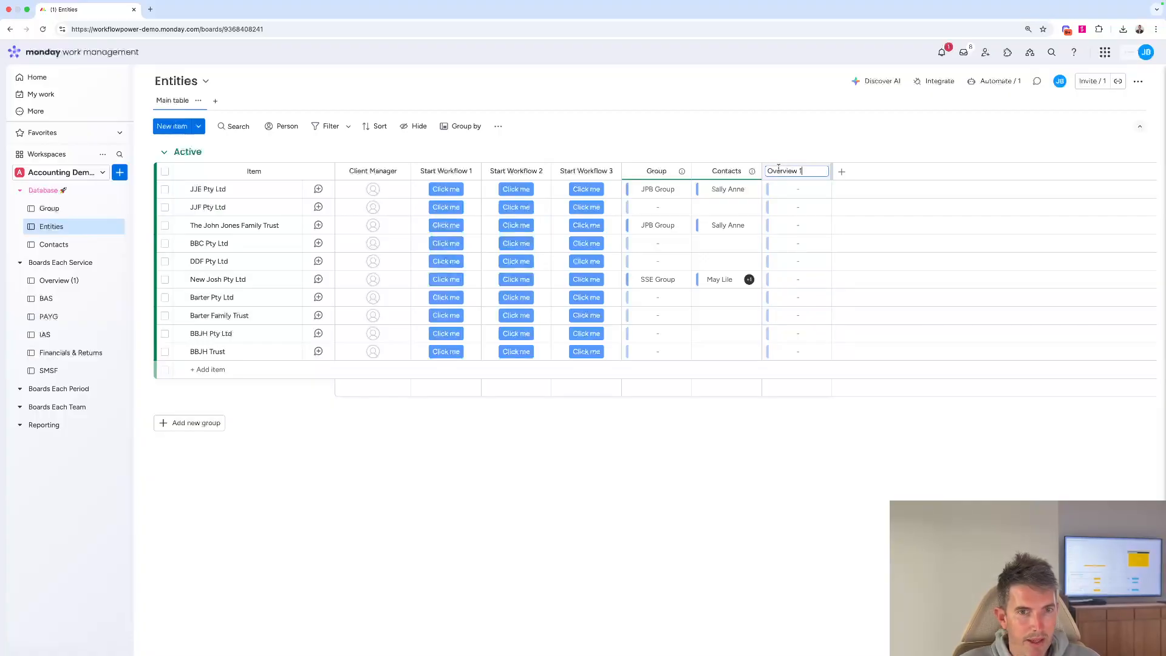
pyautogui.click(776, 143)
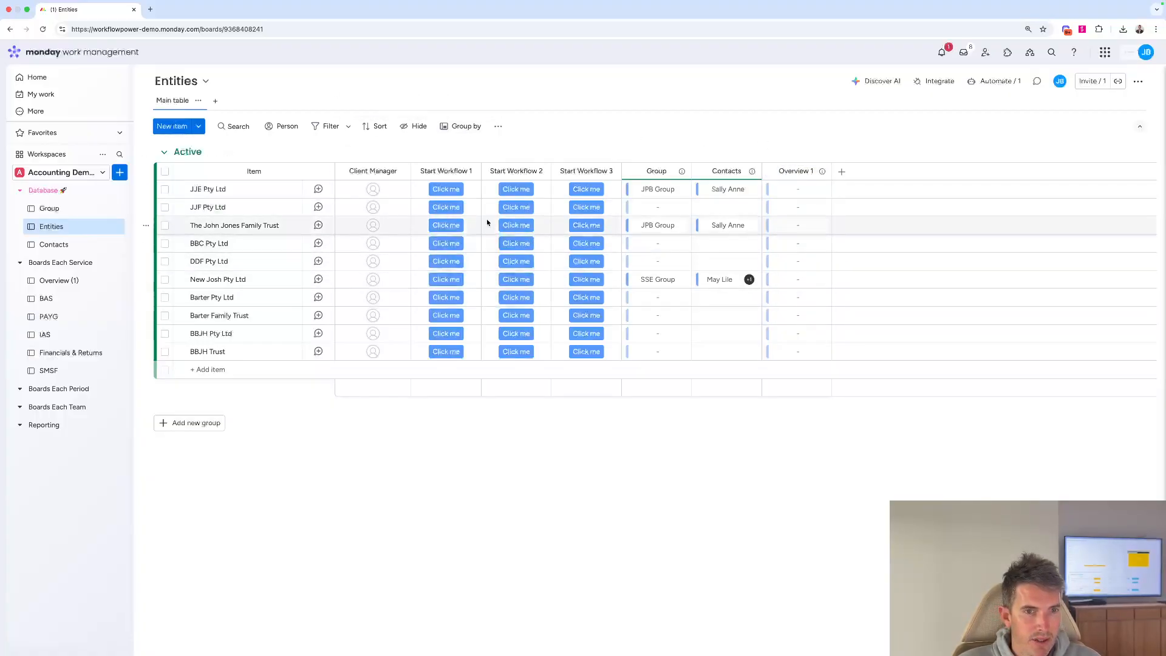
pyautogui.click(444, 190)
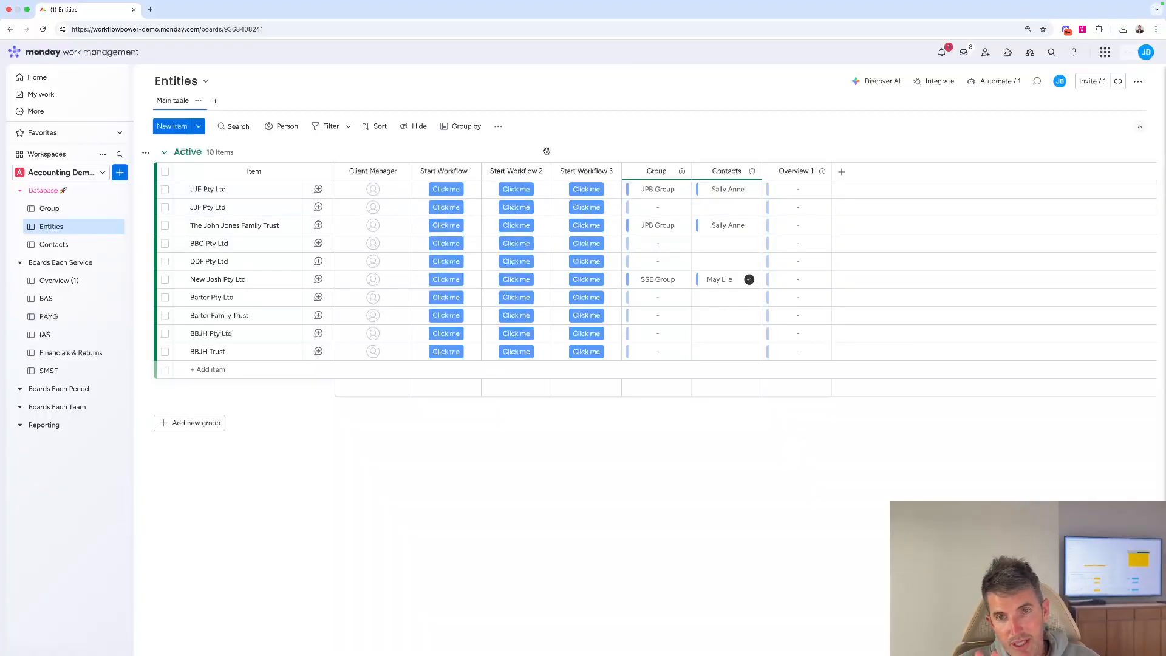
# On Overview (1), make the Group mirror column show the Group column from Entities, and widen the Item column
pyautogui.click(58, 280)
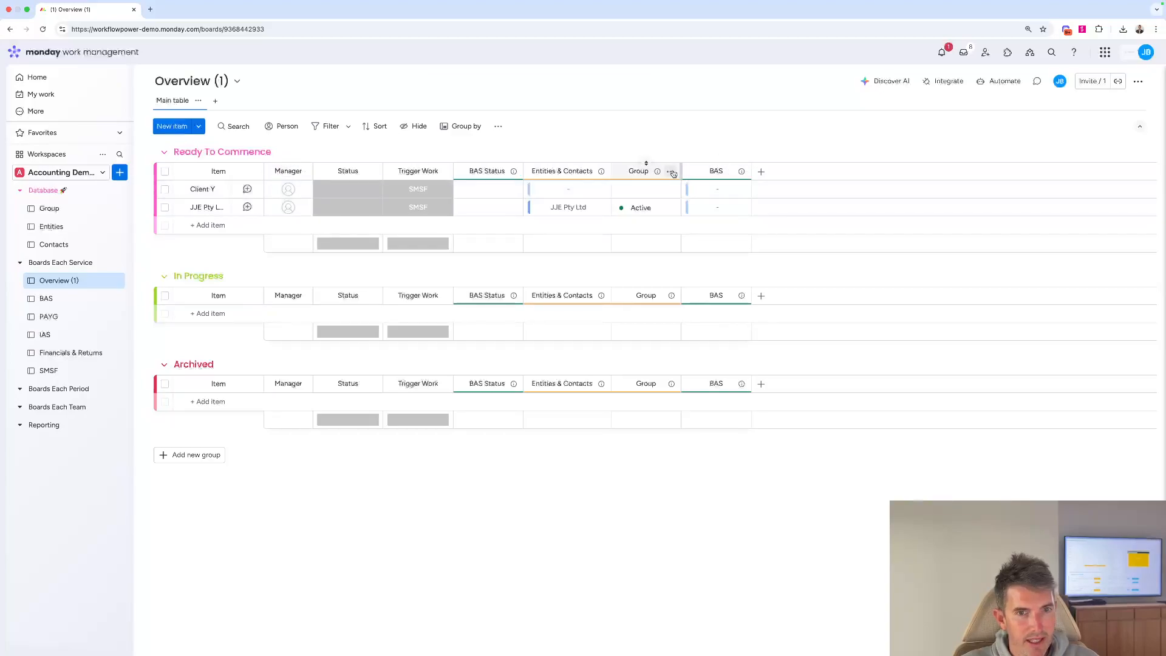
pyautogui.click(670, 171)
pyautogui.moveTo(726, 202)
pyautogui.click(817, 206)
pyautogui.click(762, 242)
pyautogui.scroll(-2, 735, 316)
pyautogui.click(728, 336)
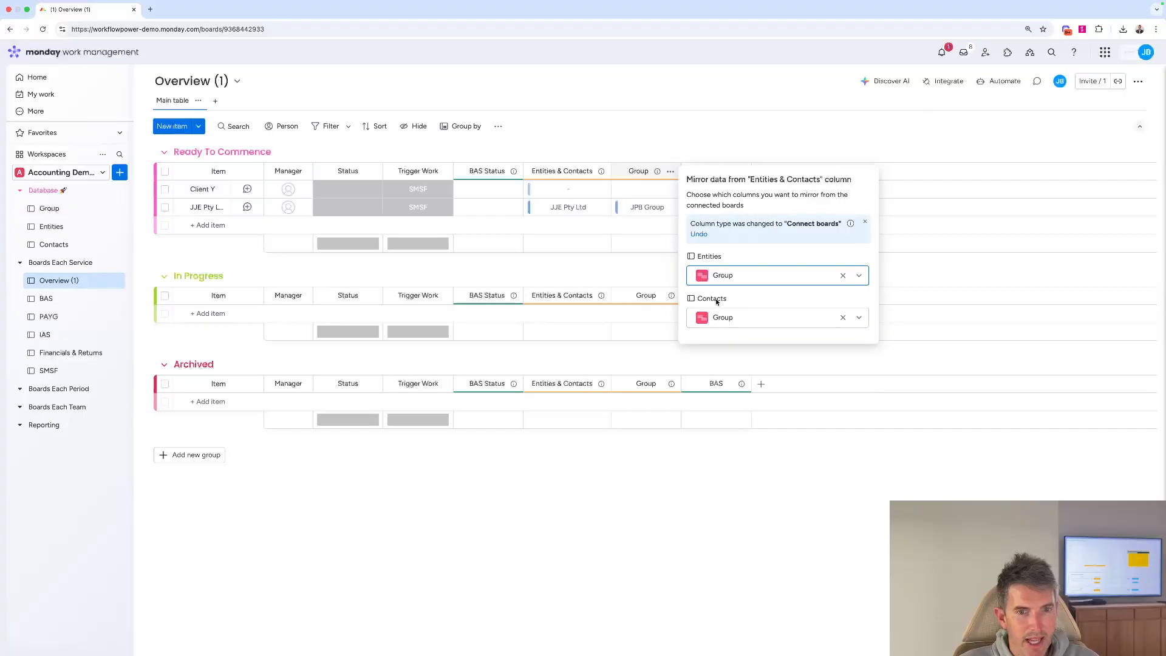
pyautogui.click(636, 261)
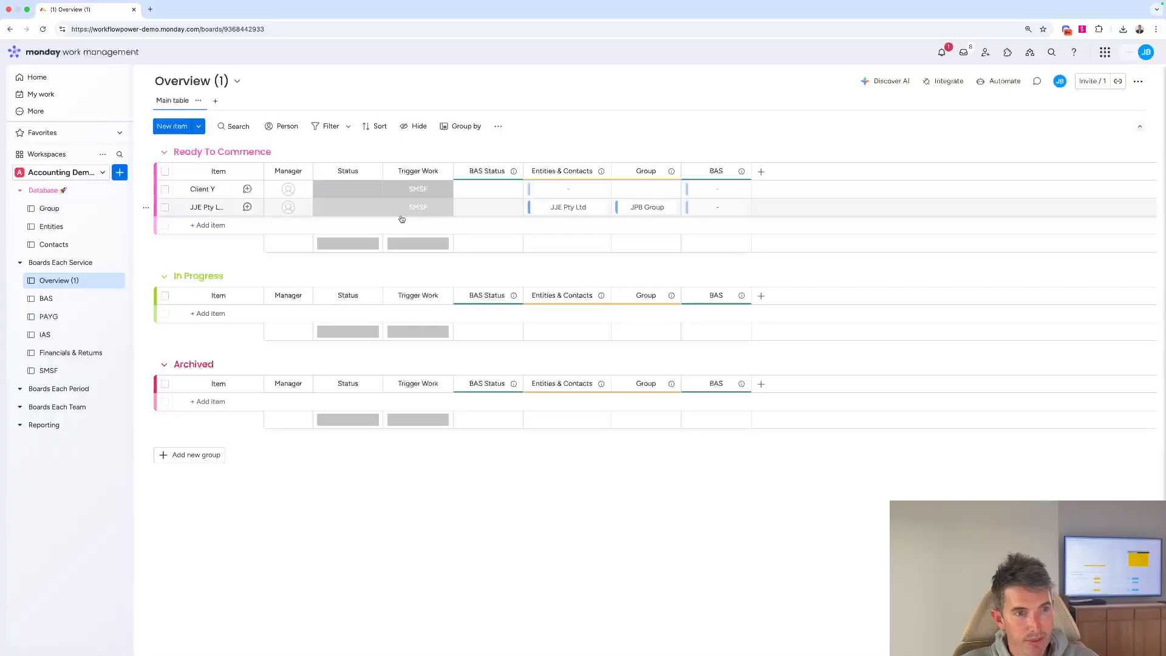
pyautogui.moveTo(264, 171); pyautogui.dragTo(315, 169)
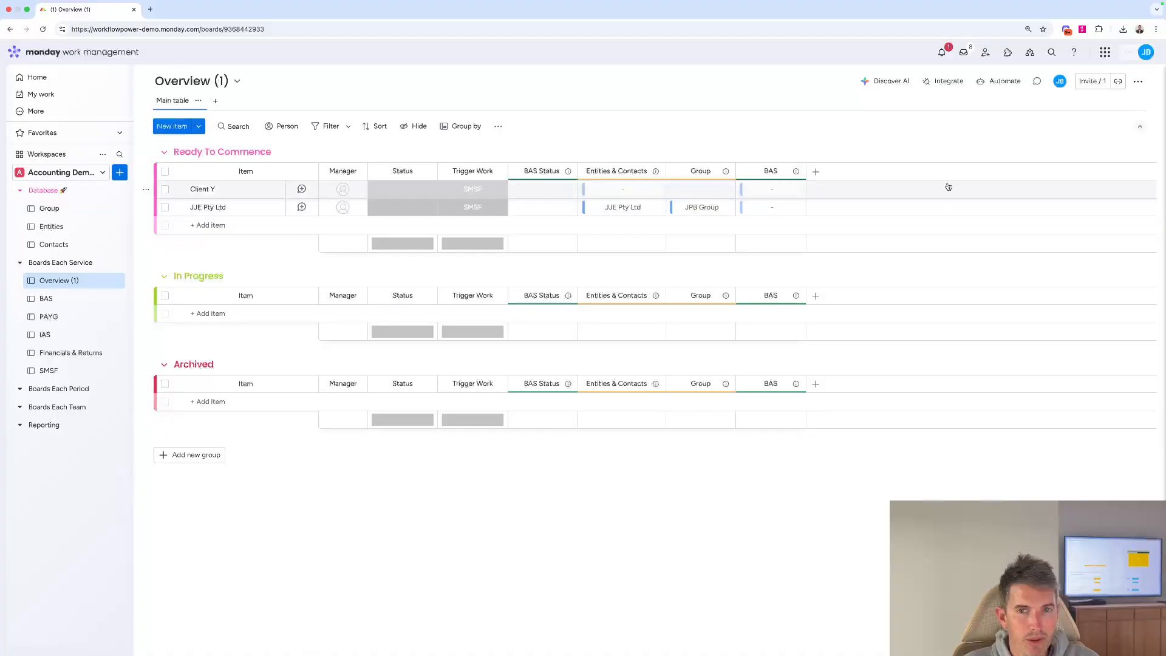
# Start a custom automation on Overview (1) that triggers when Trigger Work changes to BAS
pyautogui.click(1004, 85)
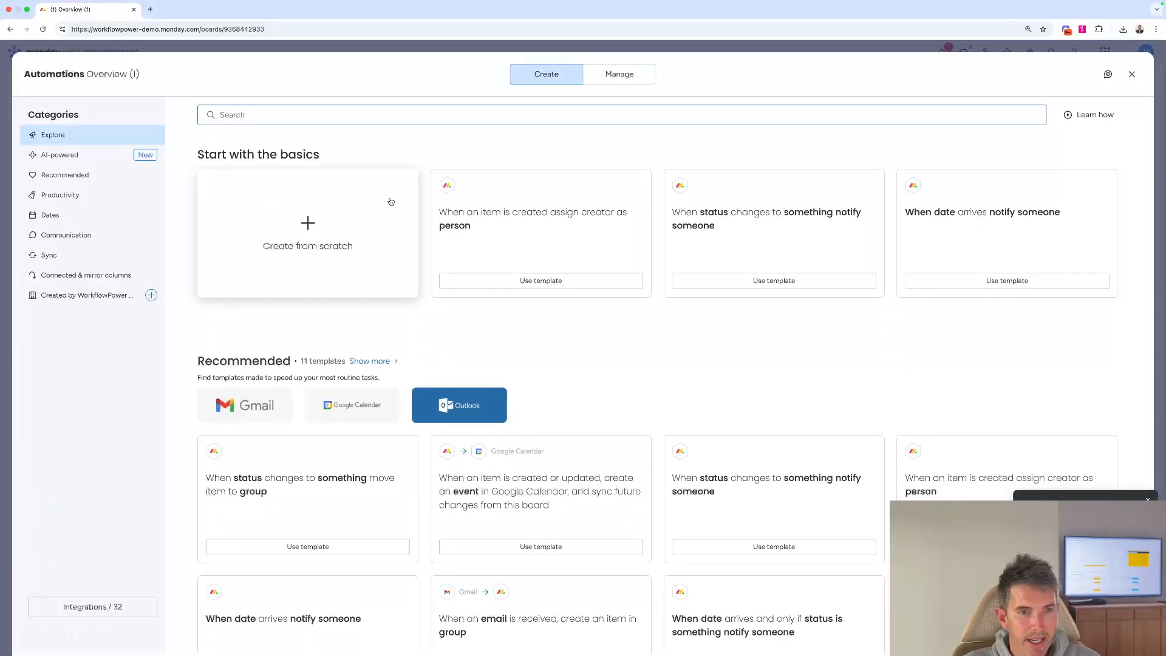
pyautogui.click(630, 76)
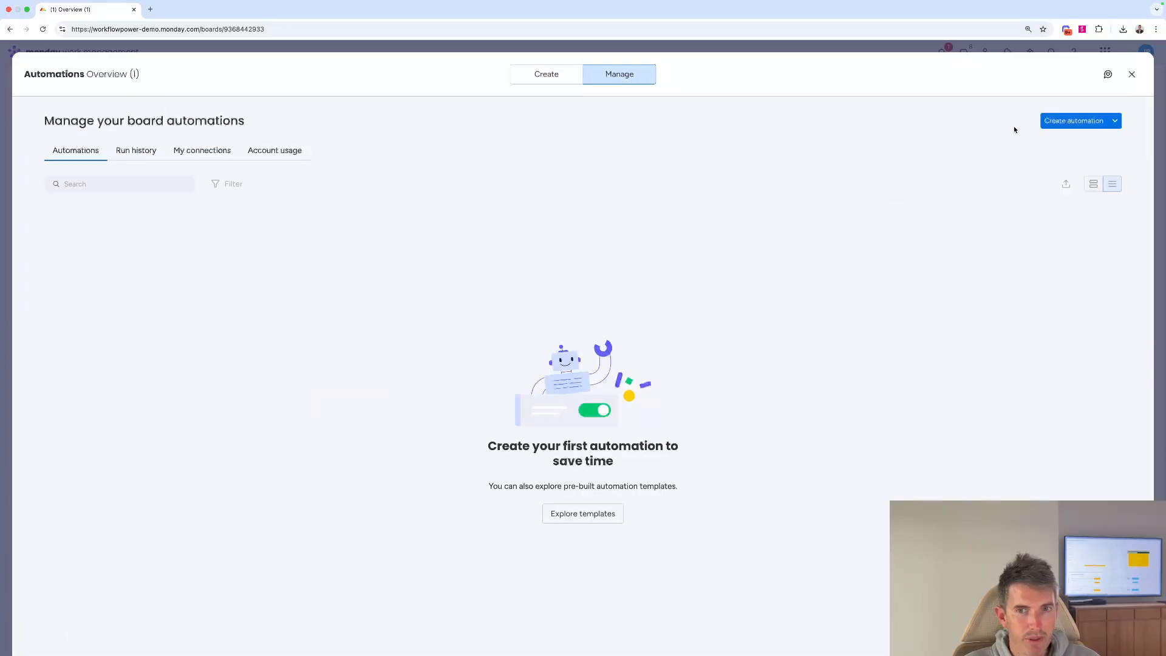
pyautogui.click(1055, 128)
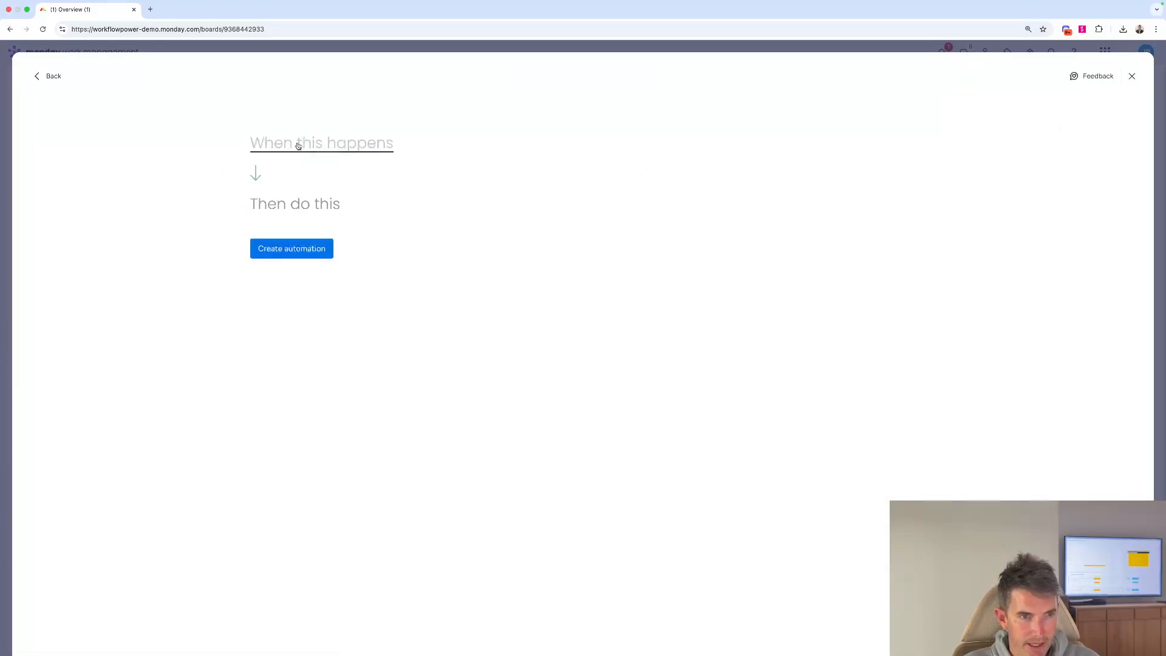
pyautogui.click(298, 146)
pyautogui.click(296, 195)
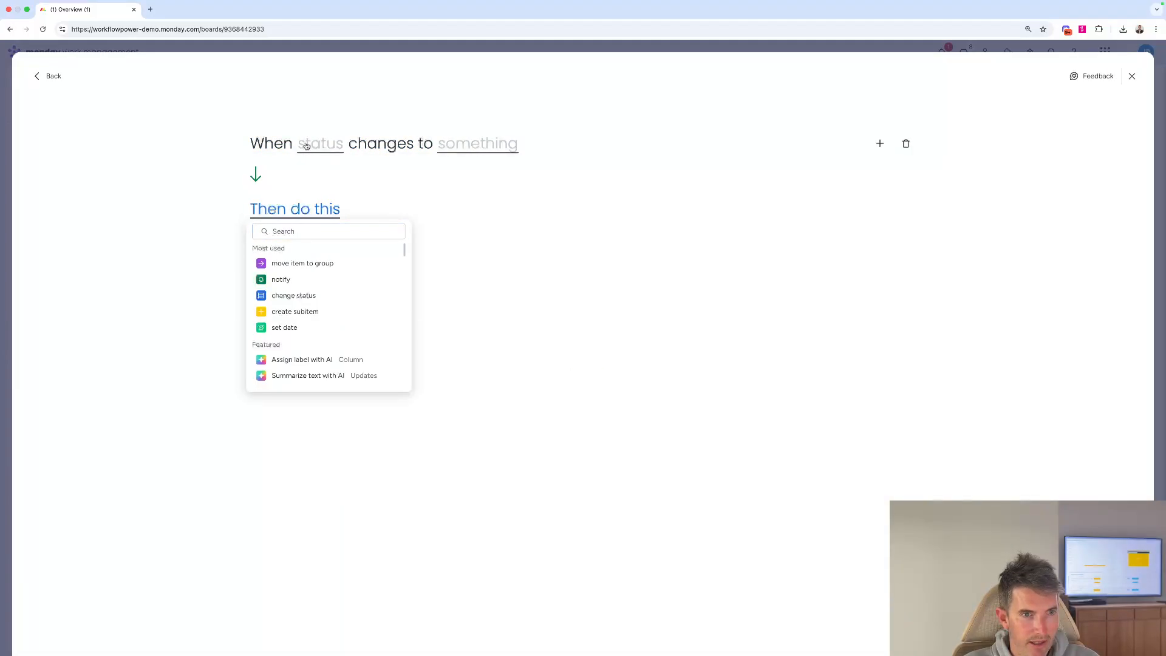
pyautogui.click(307, 146)
pyautogui.click(319, 183)
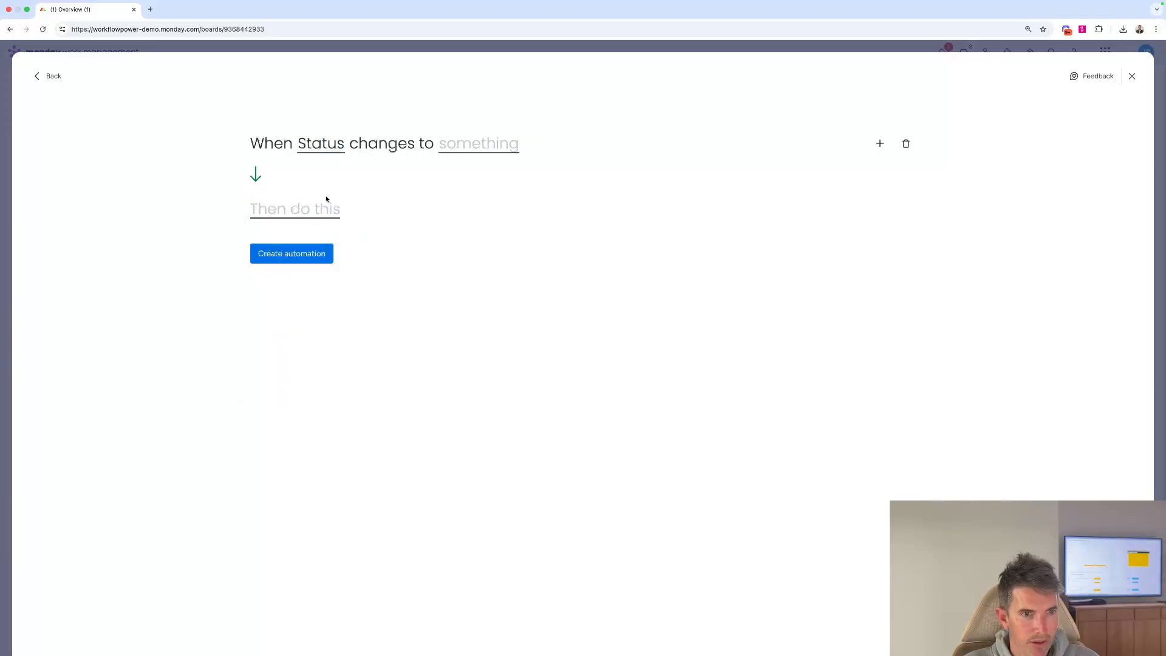
pyautogui.click(318, 146)
pyautogui.click(333, 201)
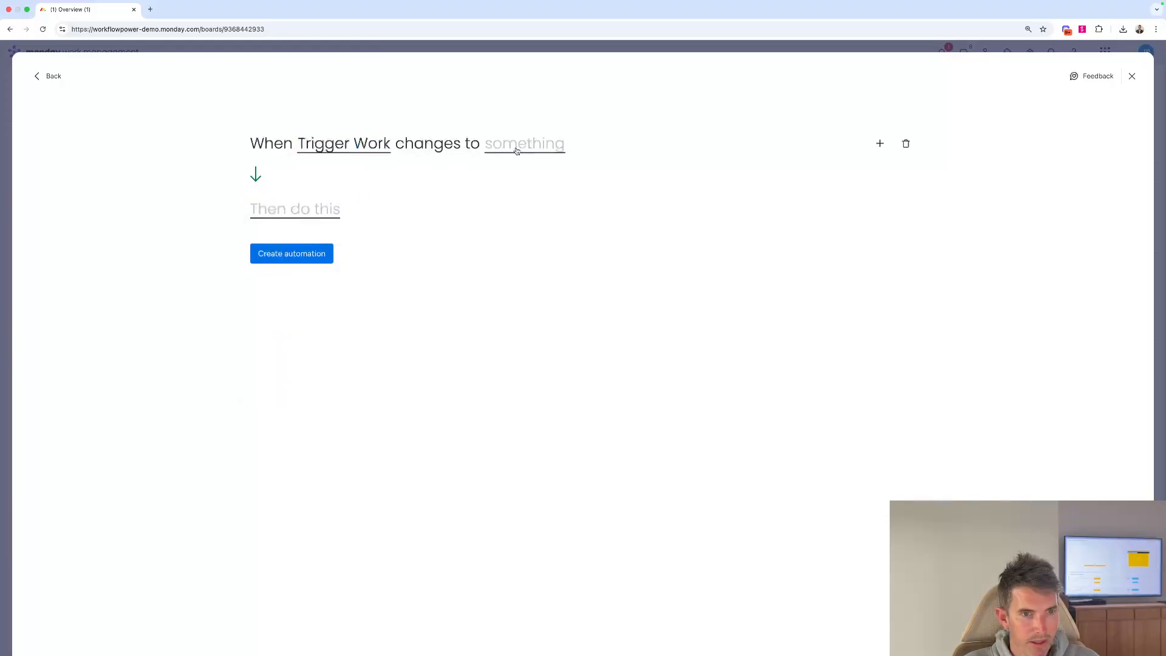
pyautogui.click(517, 146)
pyautogui.click(516, 218)
# Add the action "create item in board & connect boards" and target the accounting workspace's BAS board
pyautogui.click(311, 210)
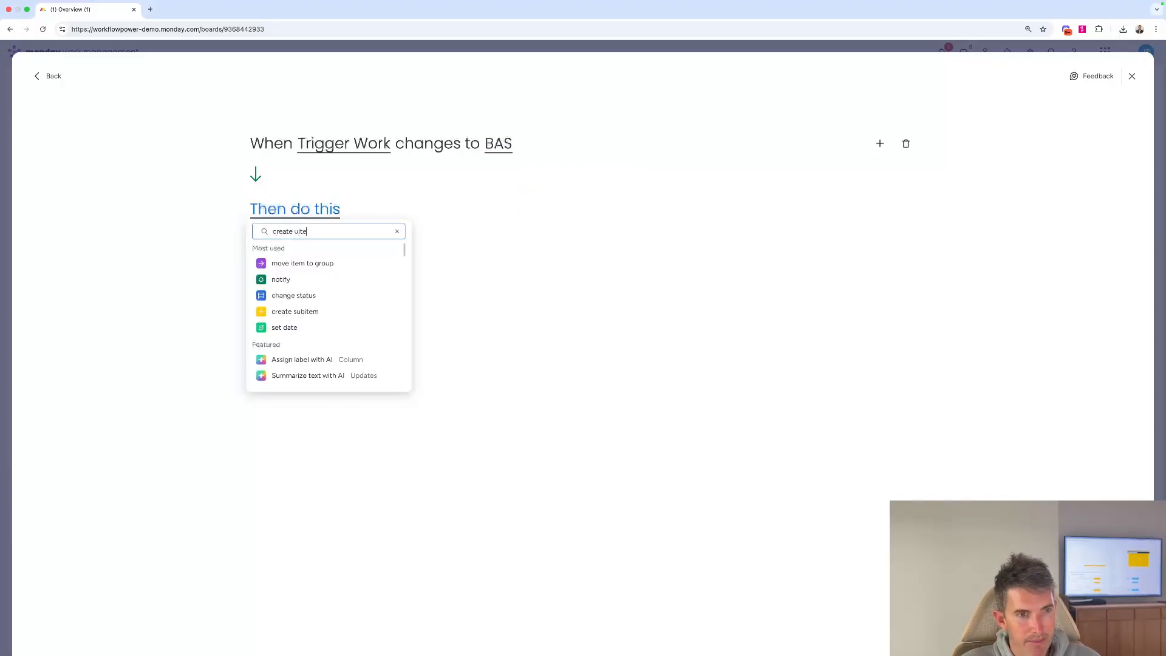
pyautogui.write('create uite')
pyautogui.press('BackSpace')
pyautogui.press('BackSpace')
pyautogui.press('BackSpace')
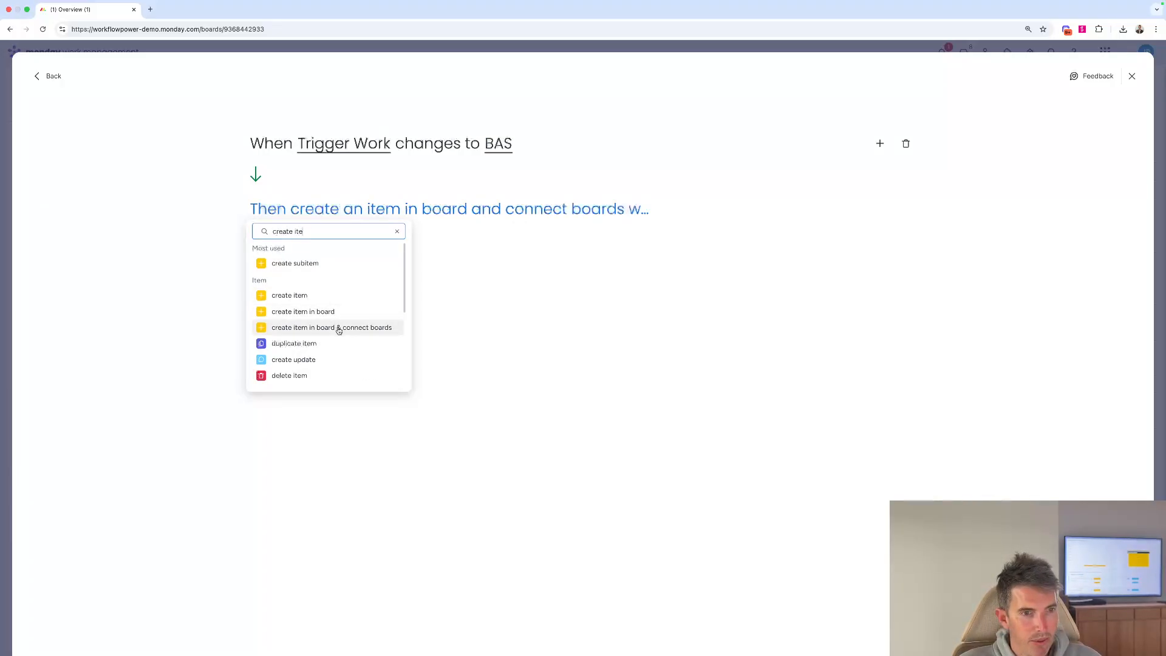
pyautogui.click(335, 328)
pyautogui.click(450, 214)
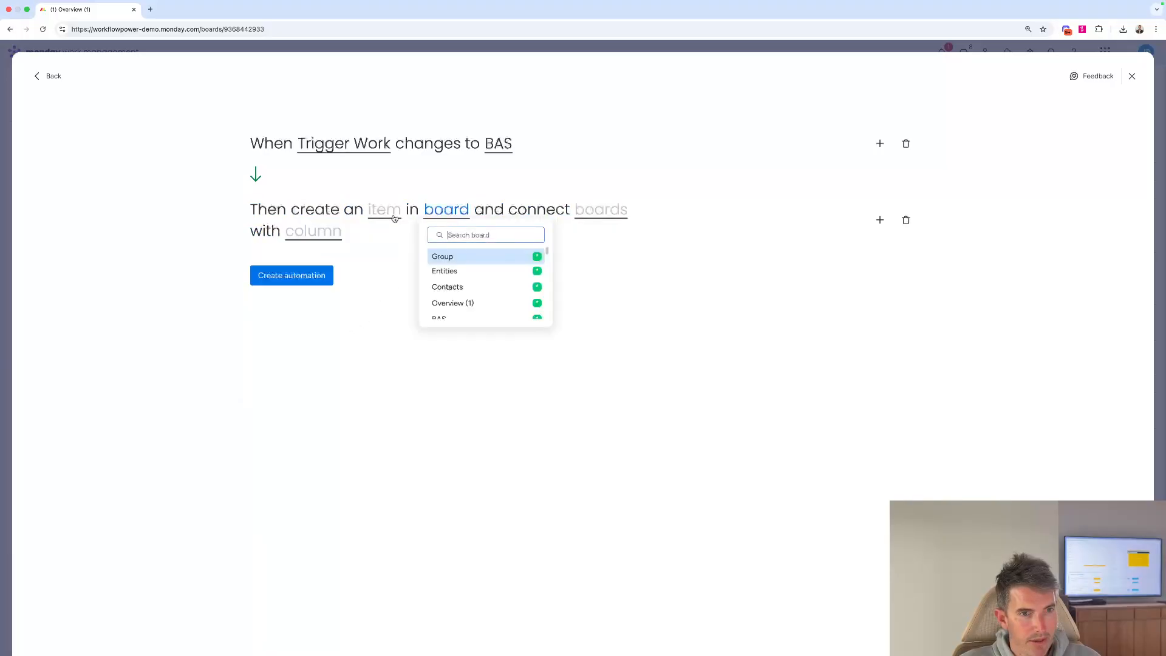
pyautogui.write('bas')
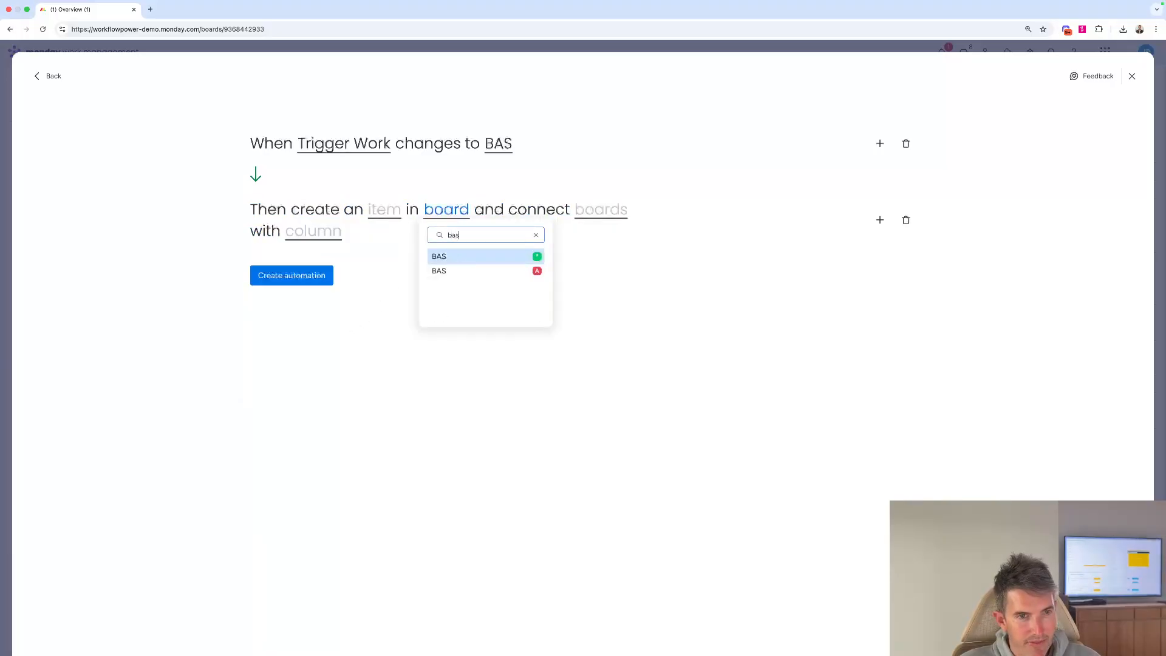
pyautogui.click(462, 273)
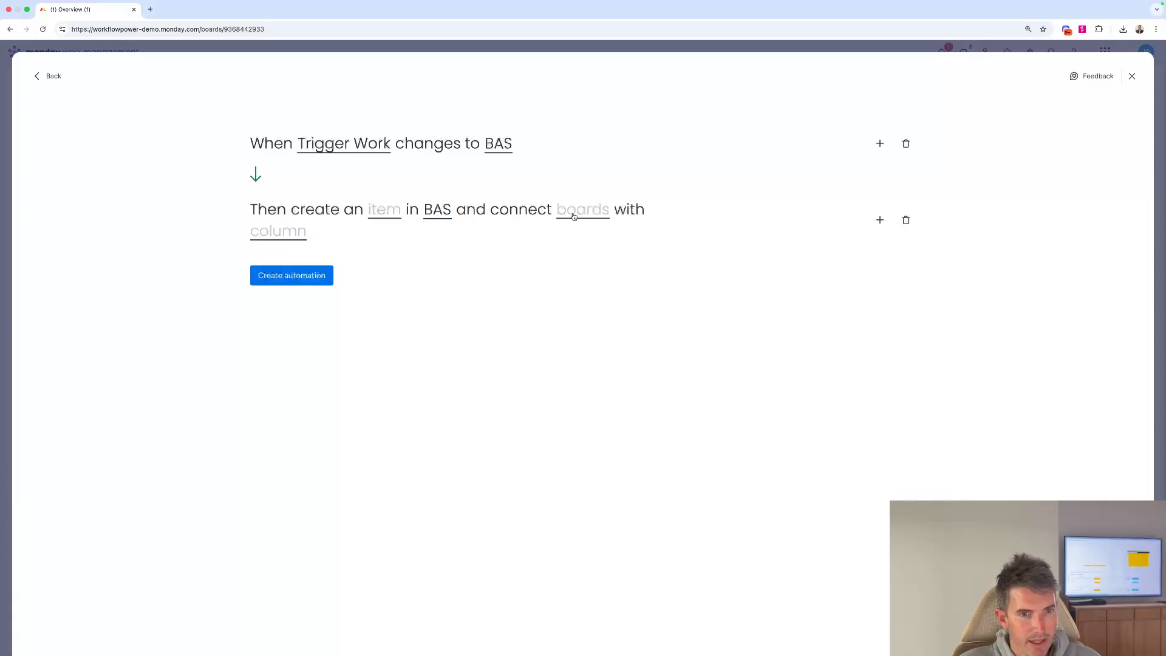
# Connect the BAS board's Overview link column with this board's BAS column, accepting the default item mapping
pyautogui.click(574, 216)
pyautogui.click(601, 290)
pyautogui.click(388, 210)
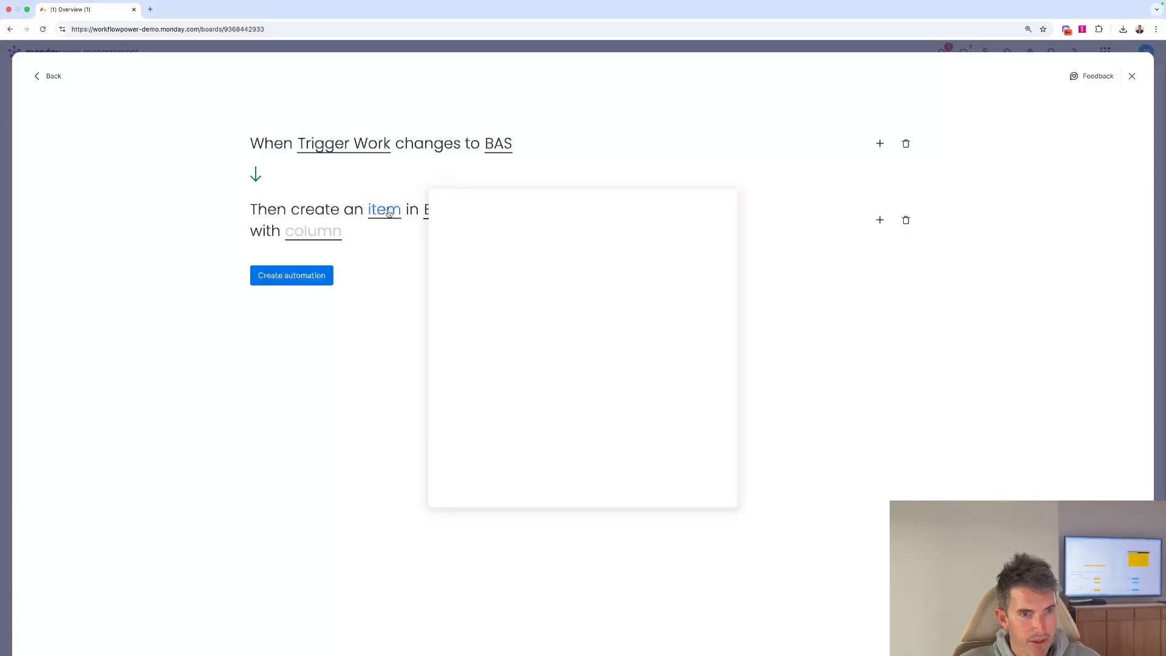
pyautogui.click(700, 484)
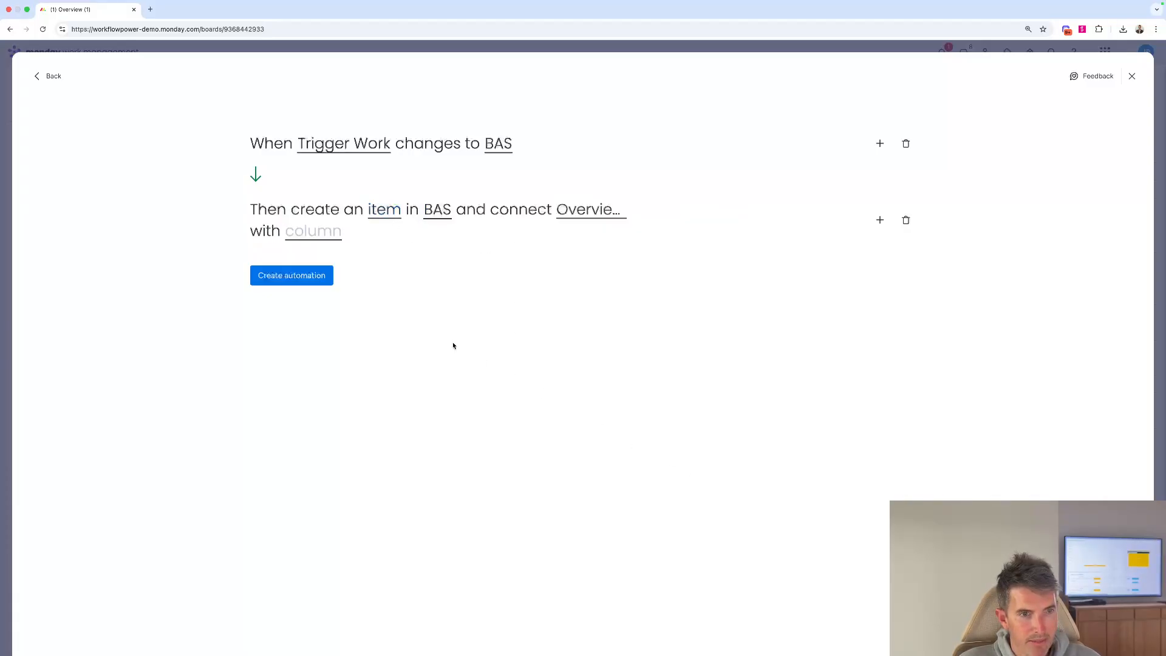
pyautogui.click(311, 235)
pyautogui.click(331, 271)
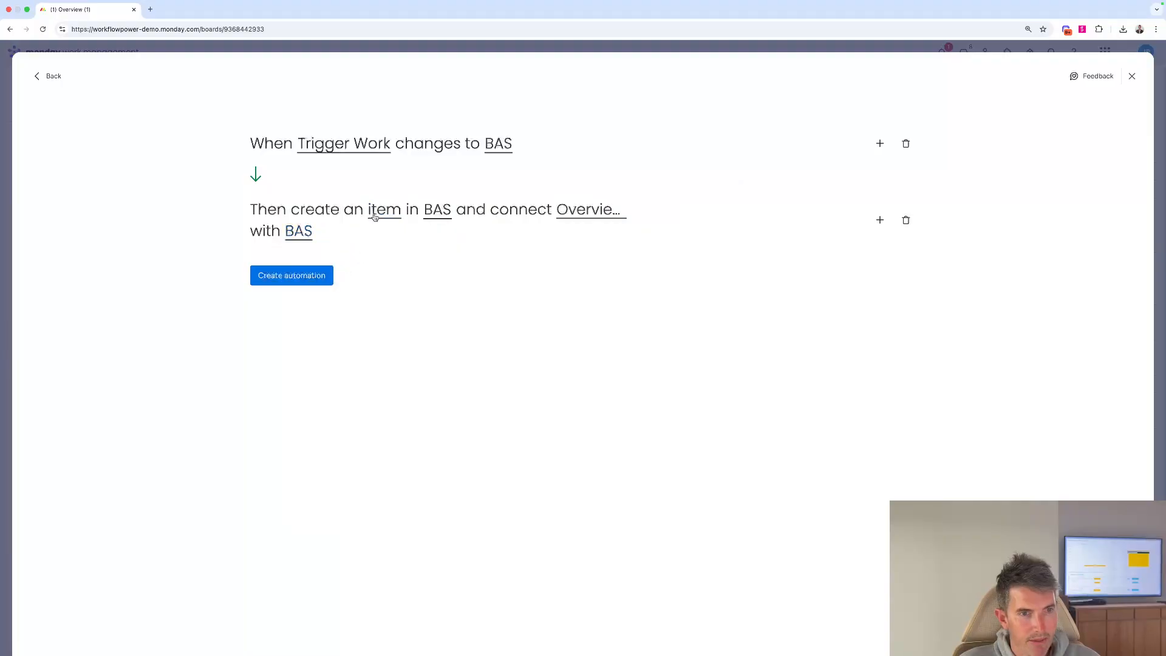
# Append "- BAS" to the created item's name in the item mapping, create the automation, and close the automation centre
pyautogui.click(578, 261)
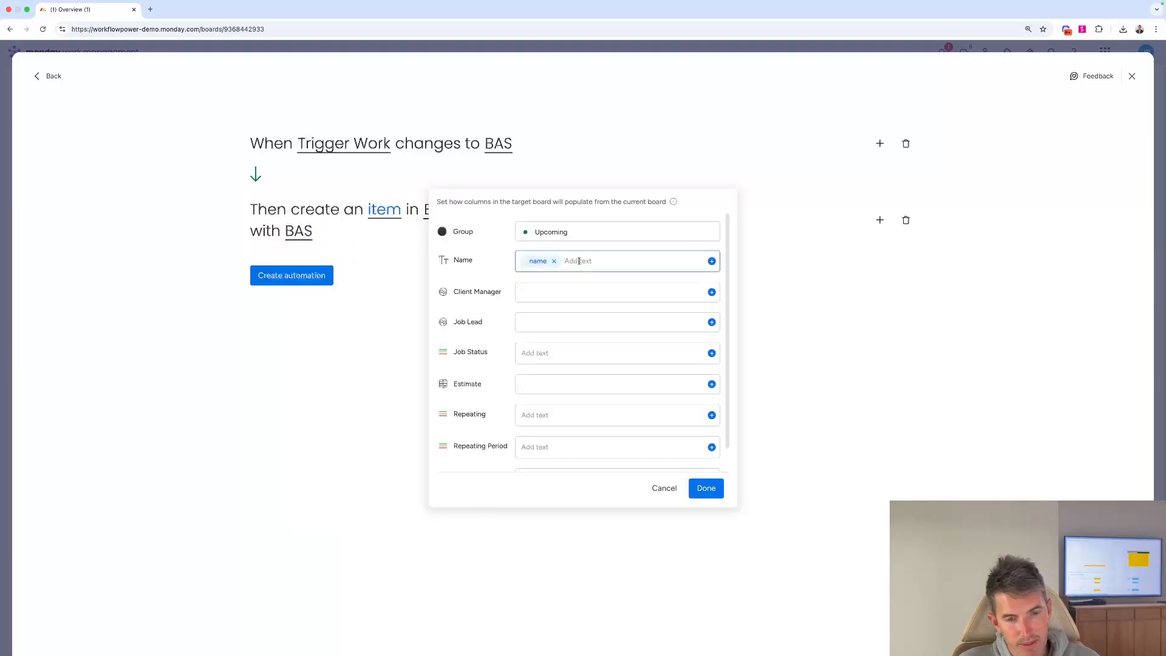
pyautogui.write('- BAS')
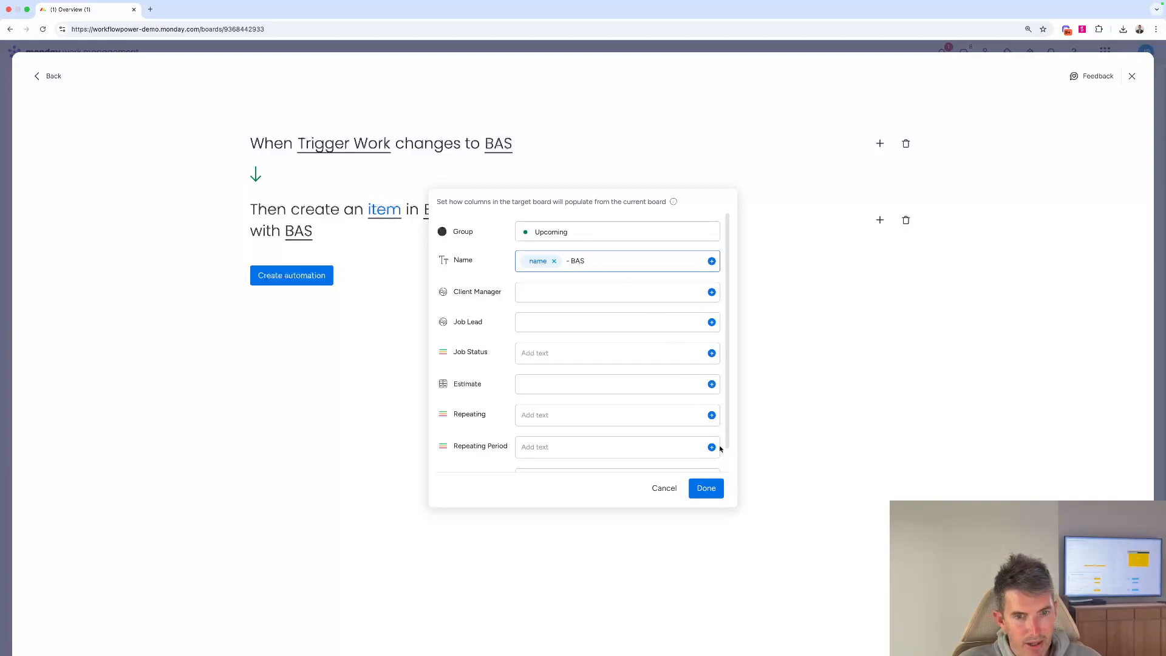
pyautogui.click(706, 488)
pyautogui.click(312, 278)
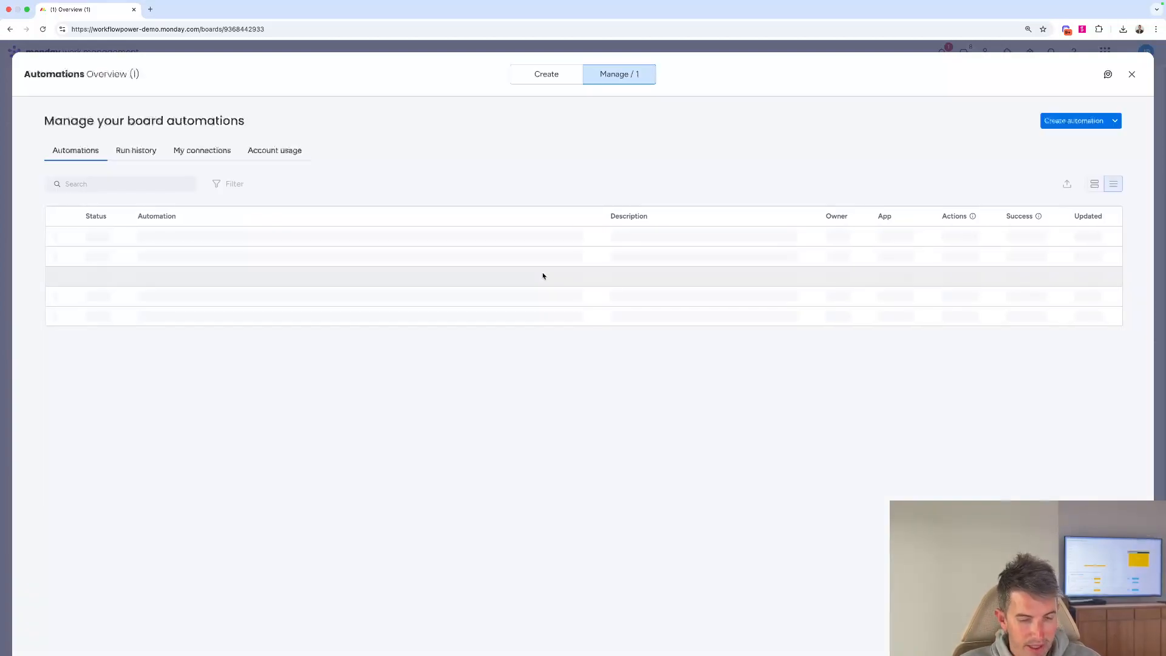
pyautogui.click(1131, 75)
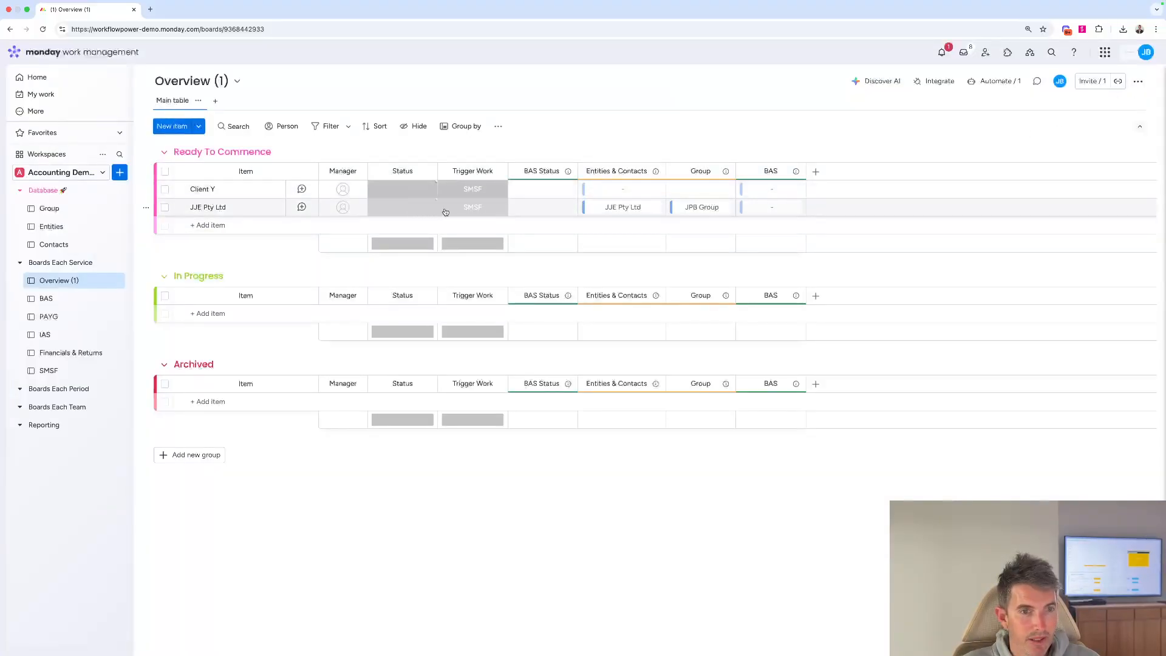
# Set JJE Pty Ltd's Trigger Work to BAS, and widen the Item column on the BAS board to show full names
pyautogui.click(469, 208)
pyautogui.click(461, 258)
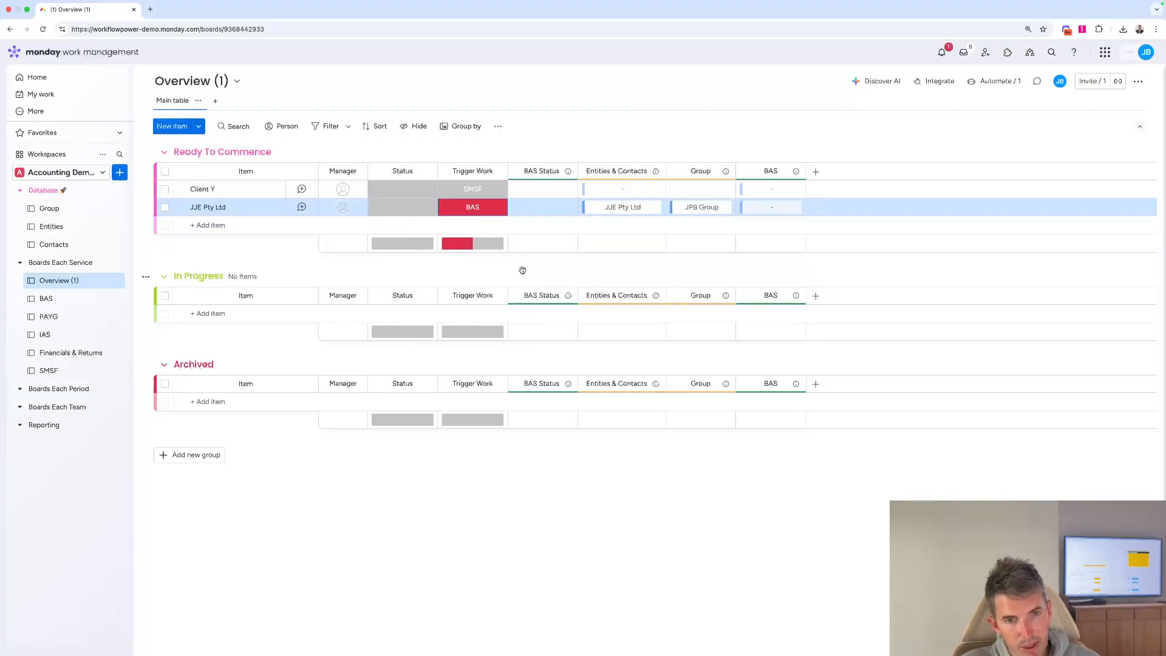
pyautogui.click(58, 298)
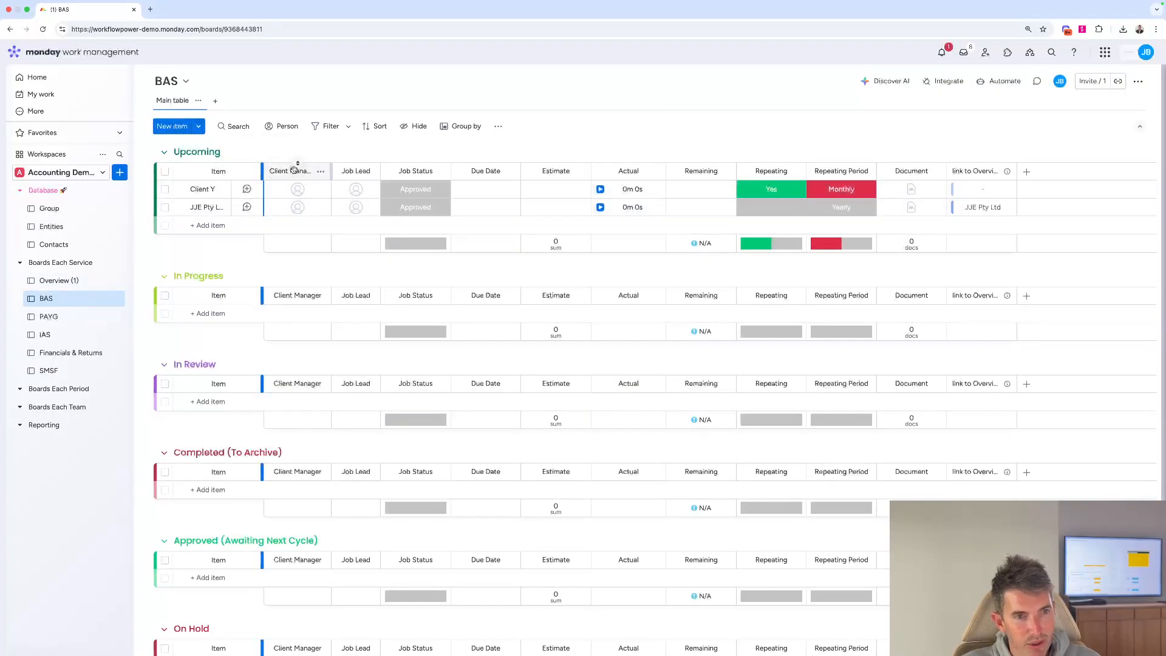
pyautogui.moveTo(262, 171); pyautogui.dragTo(299, 172)
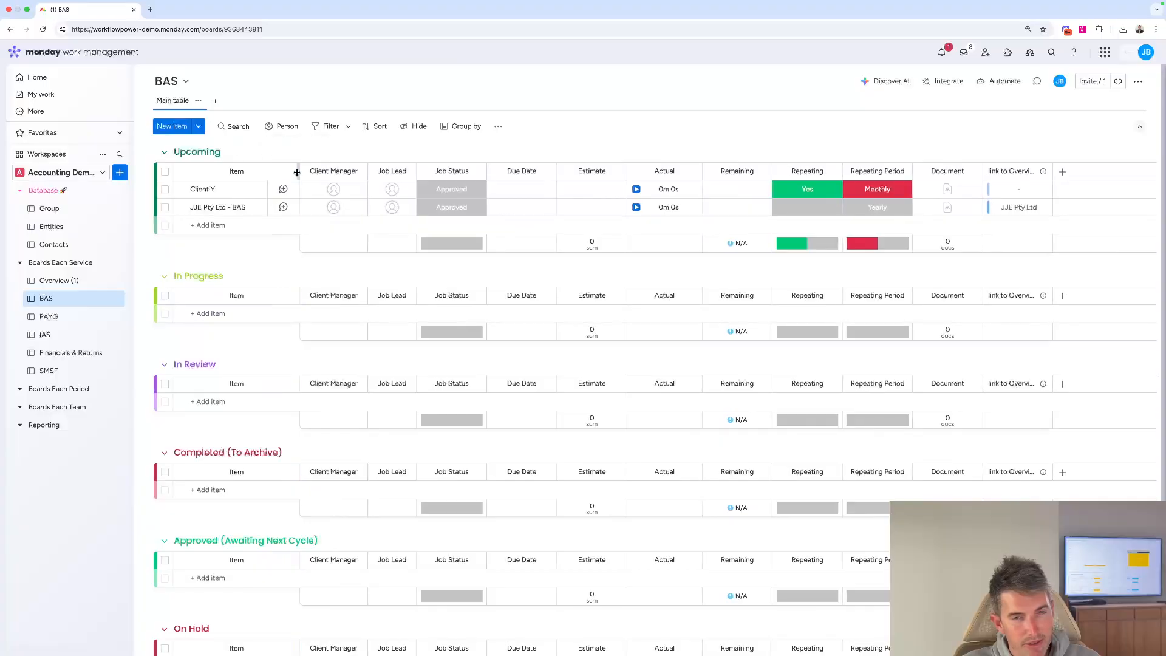
# For the JJE Pty Ltd - BAS item, set Repeating Period to Quarterly and Repeating to Yes
pyautogui.click(872, 211)
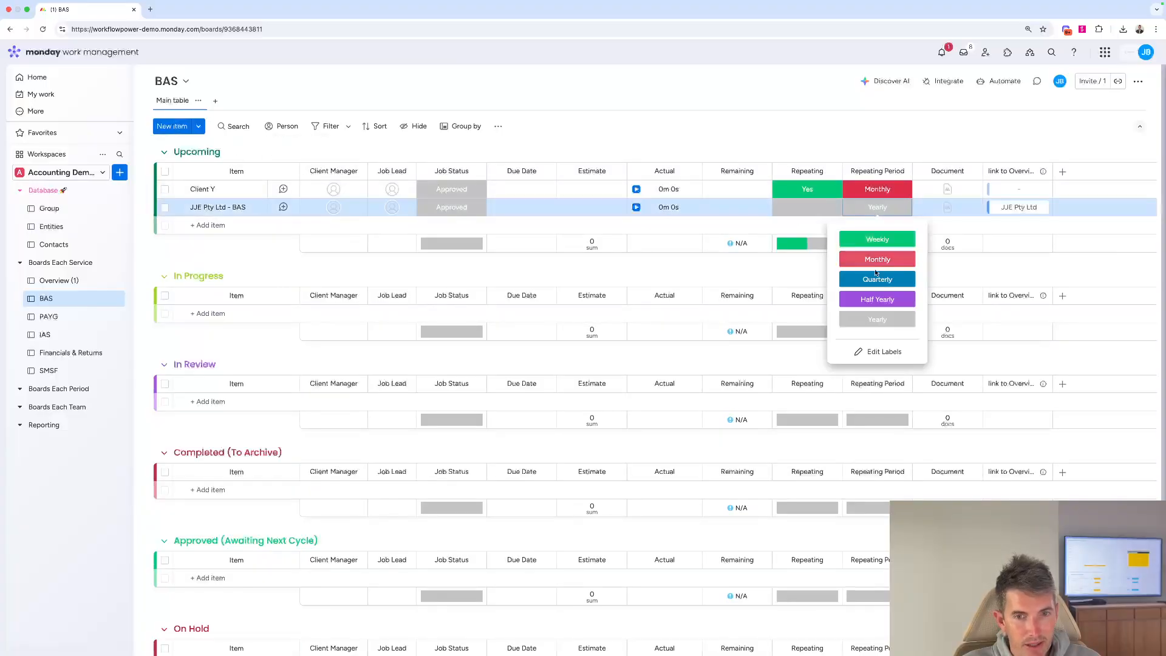
pyautogui.click(877, 280)
pyautogui.click(799, 211)
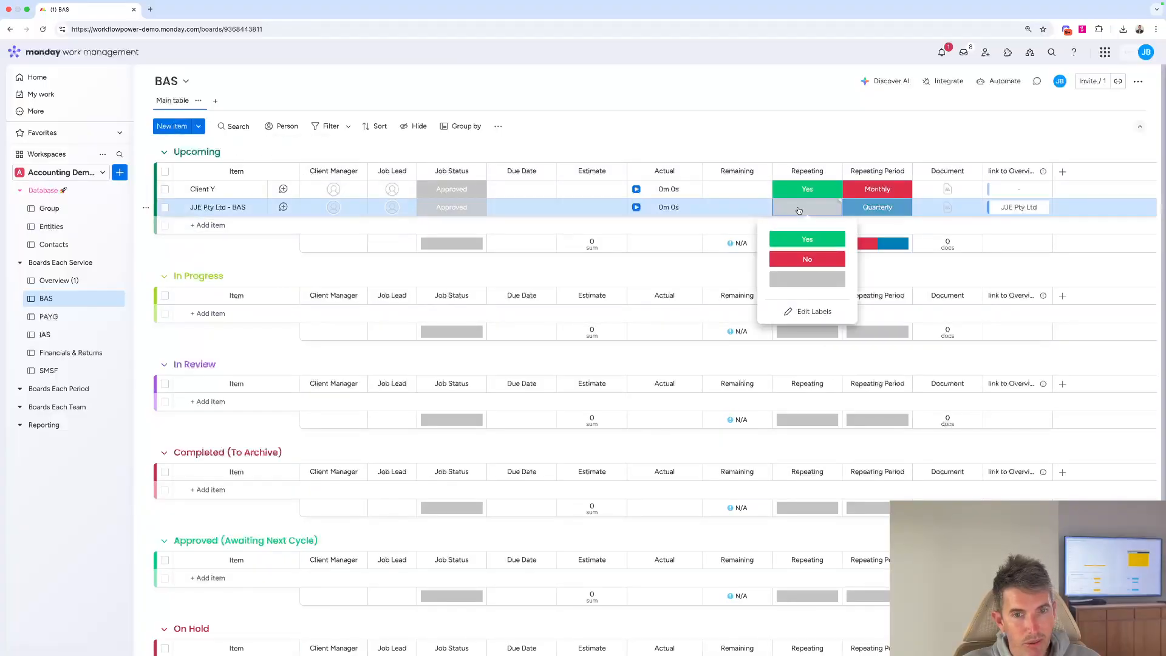
pyautogui.click(802, 243)
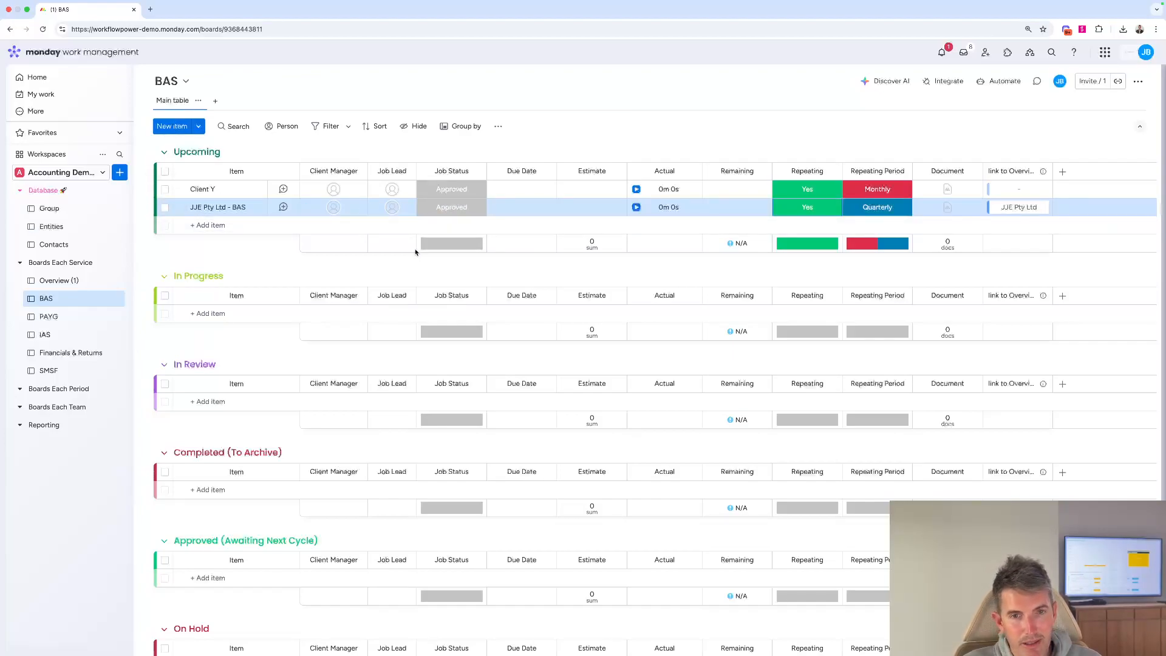
# Set the JJE Pty Ltd - BAS item's Job Status to In Review, and return to the Overview (1) board
pyautogui.click(451, 207)
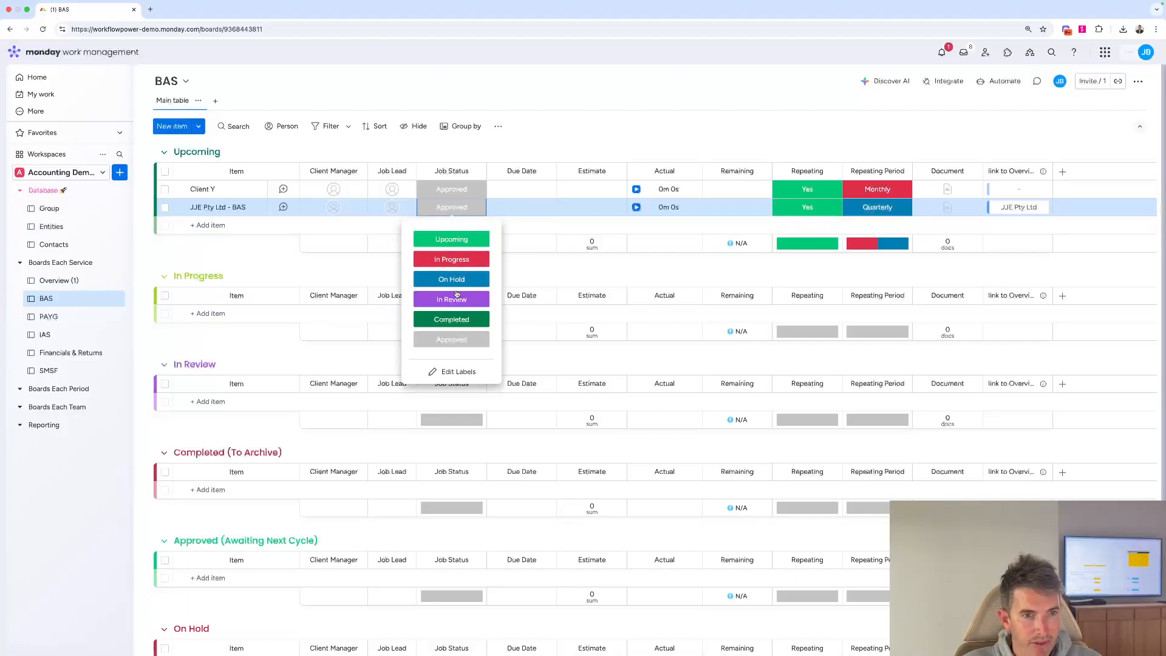
pyautogui.press('Escape')
pyautogui.click(465, 190)
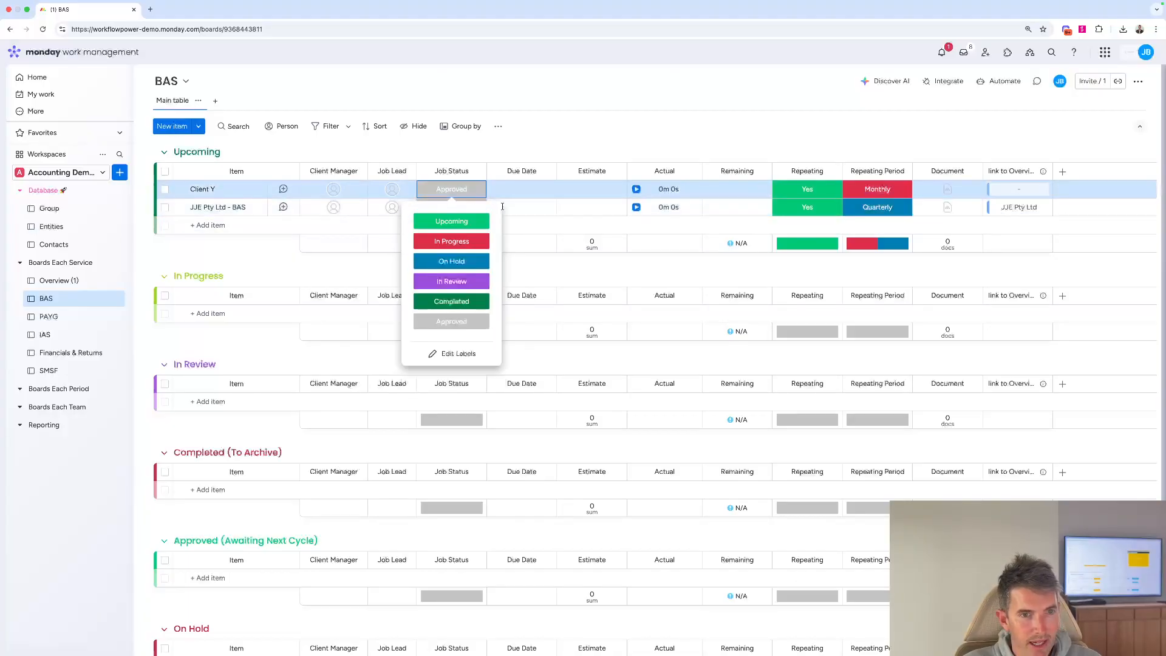
pyautogui.click(534, 246)
pyautogui.click(451, 207)
pyautogui.click(451, 299)
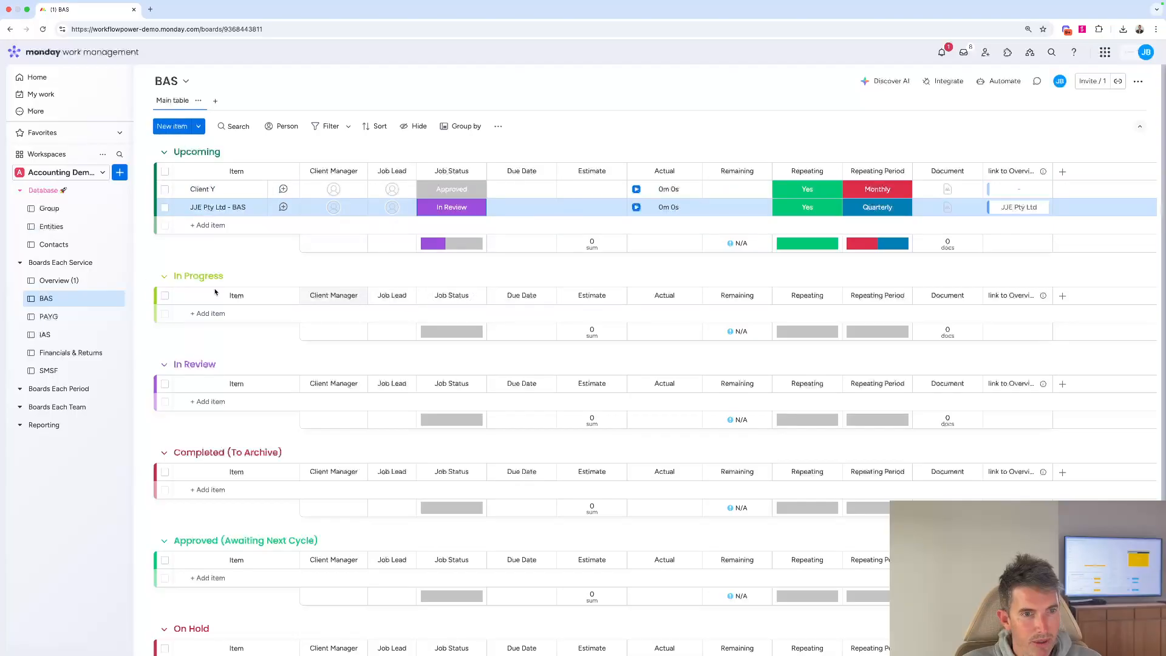
pyautogui.click(59, 280)
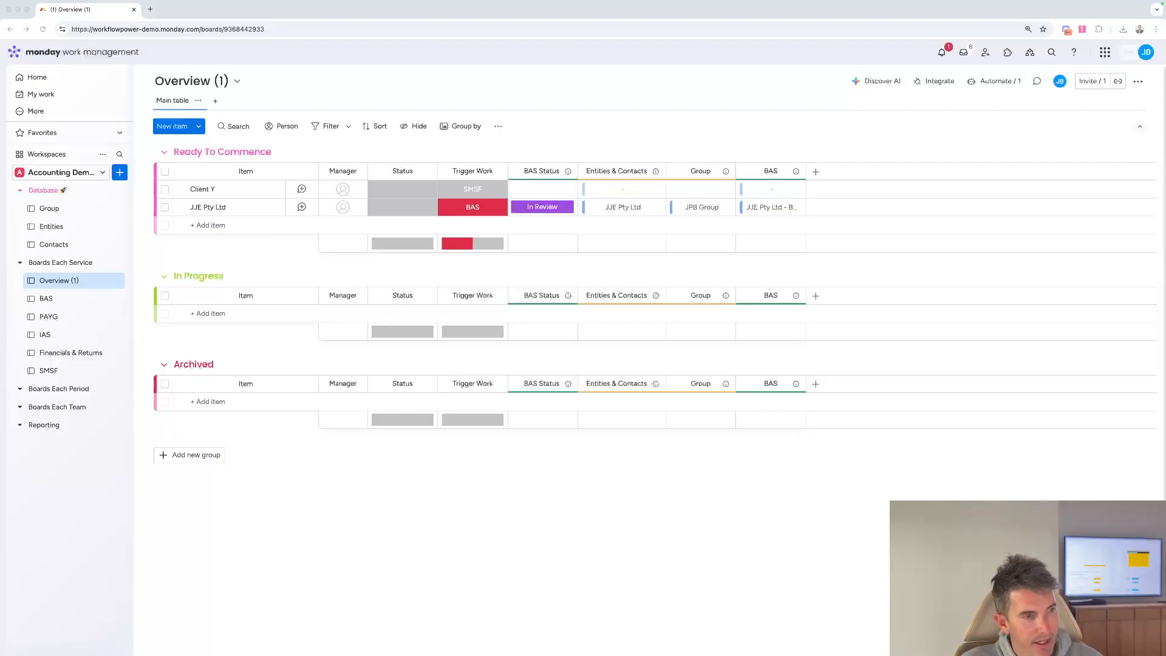
# On the PAYG board, colour the In Progress group dark purple and move it above In Review
pyautogui.click(48, 316)
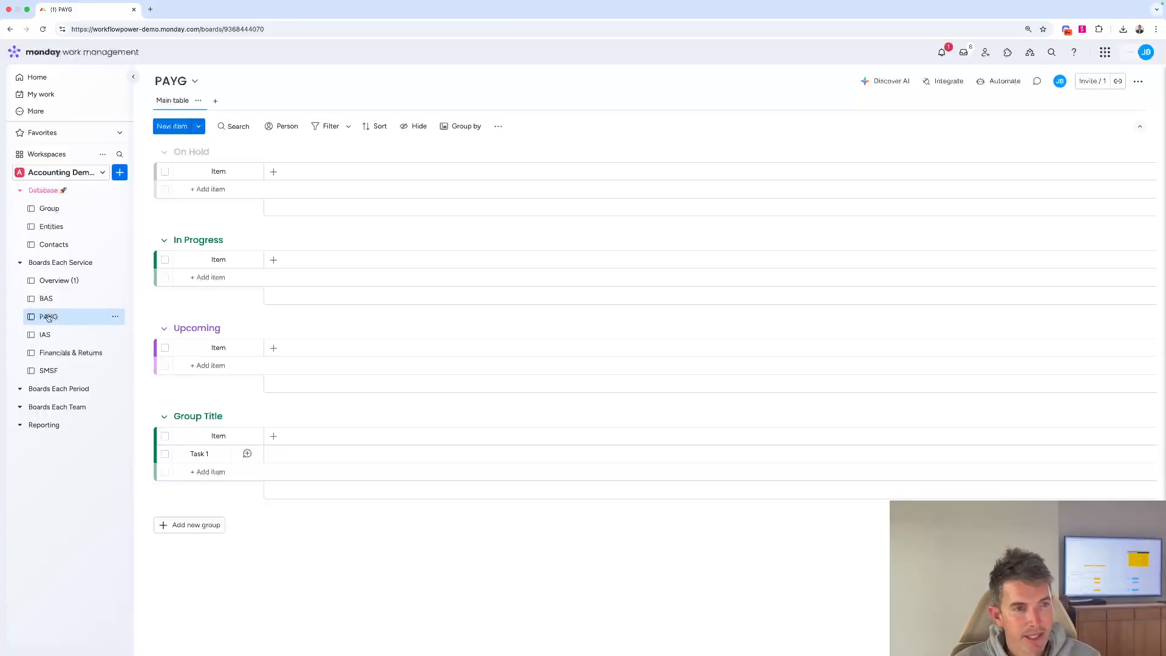
pyautogui.click(199, 241)
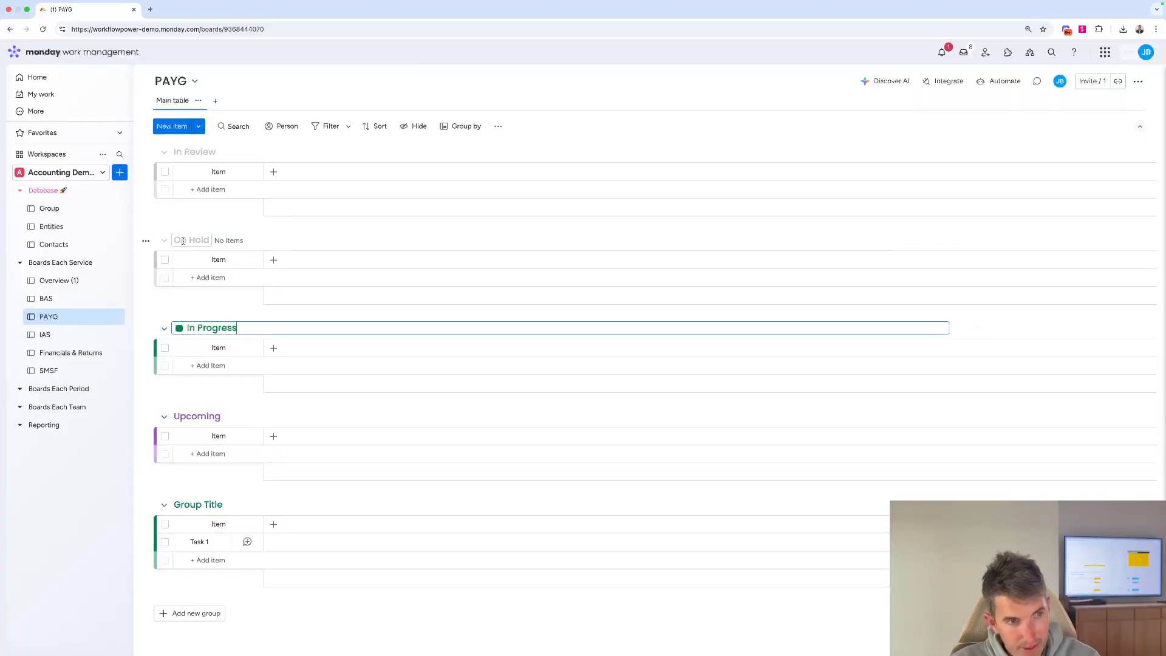
pyautogui.click(179, 328)
pyautogui.click(246, 349)
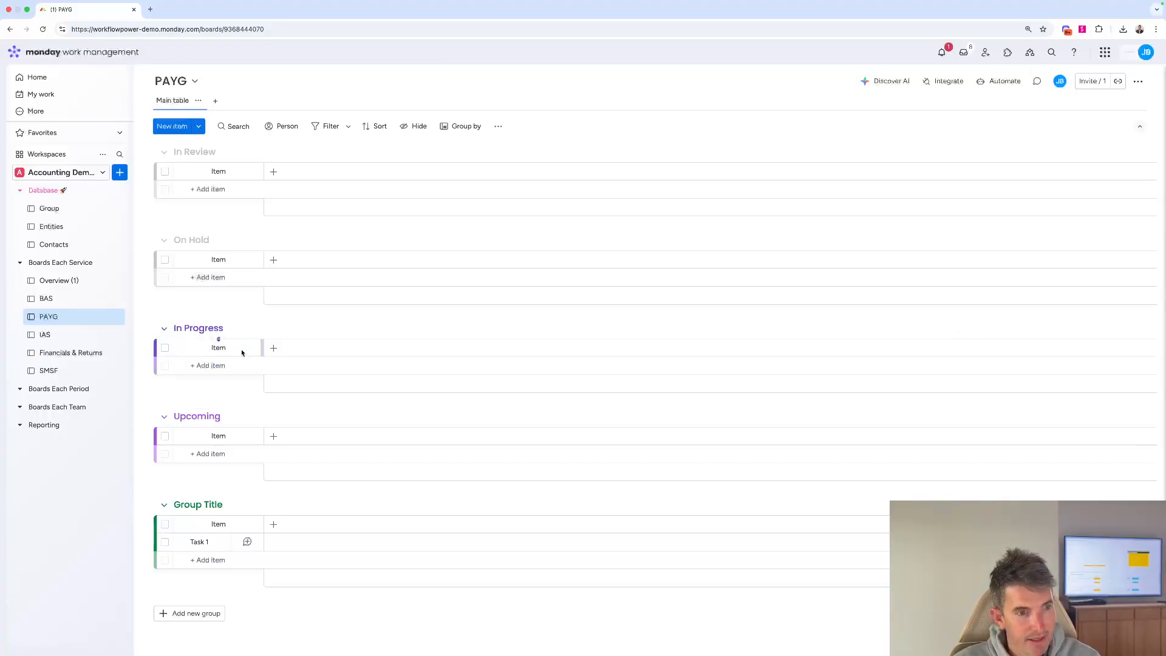
pyautogui.moveTo(229, 327); pyautogui.dragTo(223, 159)
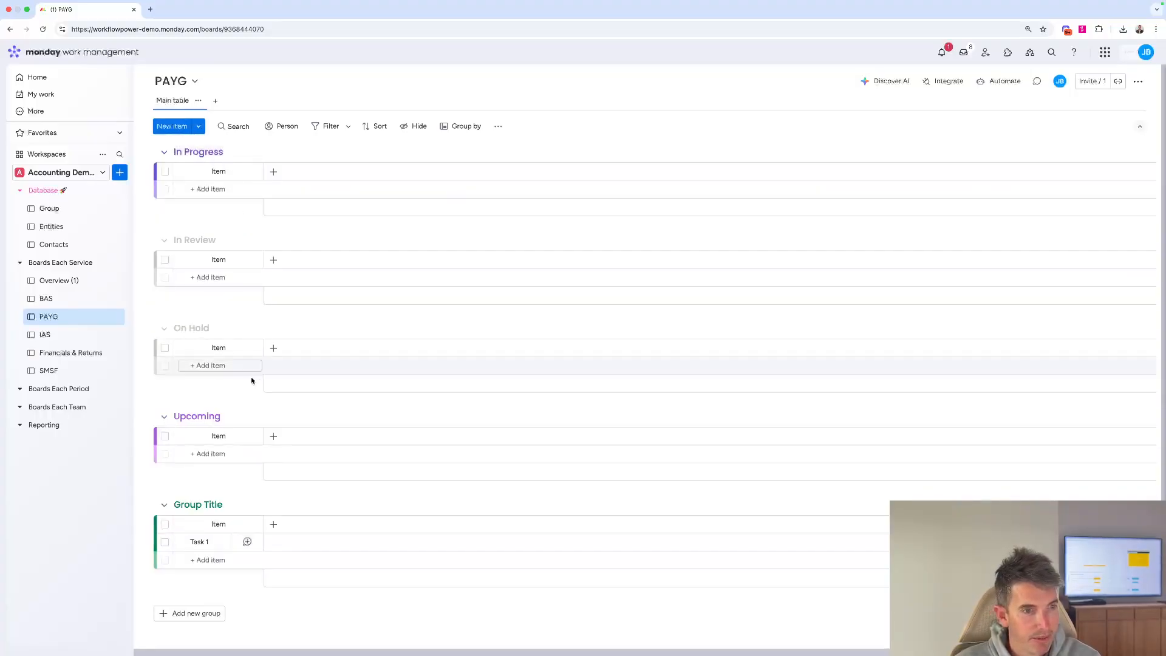
# Move the Upcoming group above In Progress and colour it bright pink
pyautogui.moveTo(197, 415); pyautogui.dragTo(201, 159)
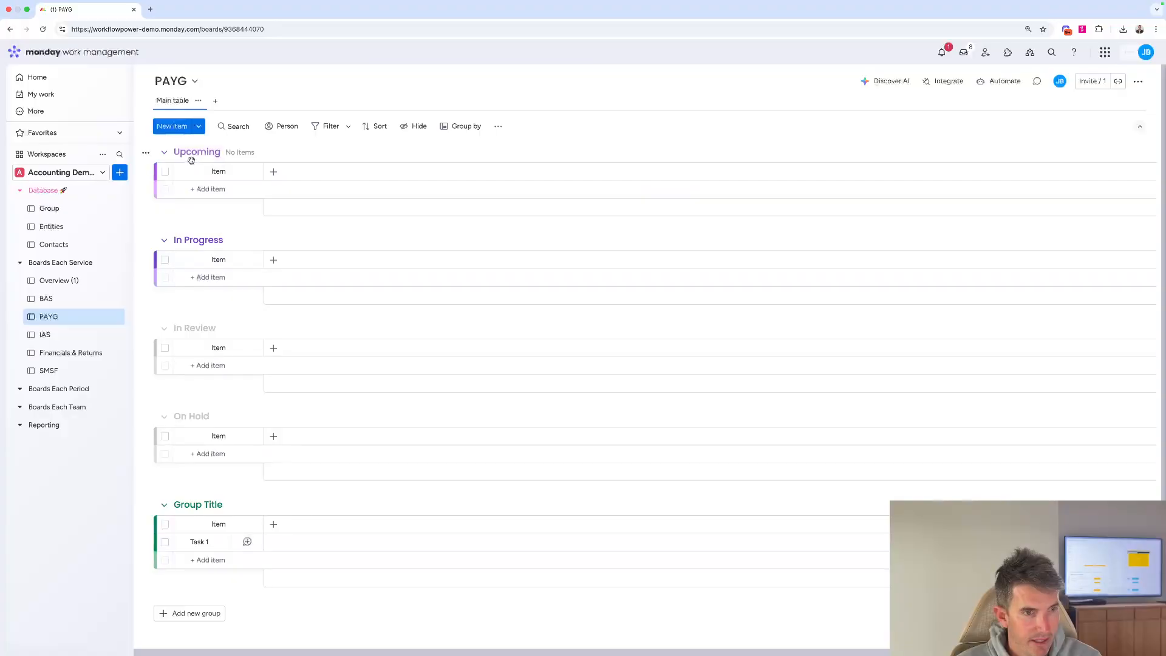
pyautogui.click(207, 152)
pyautogui.click(179, 152)
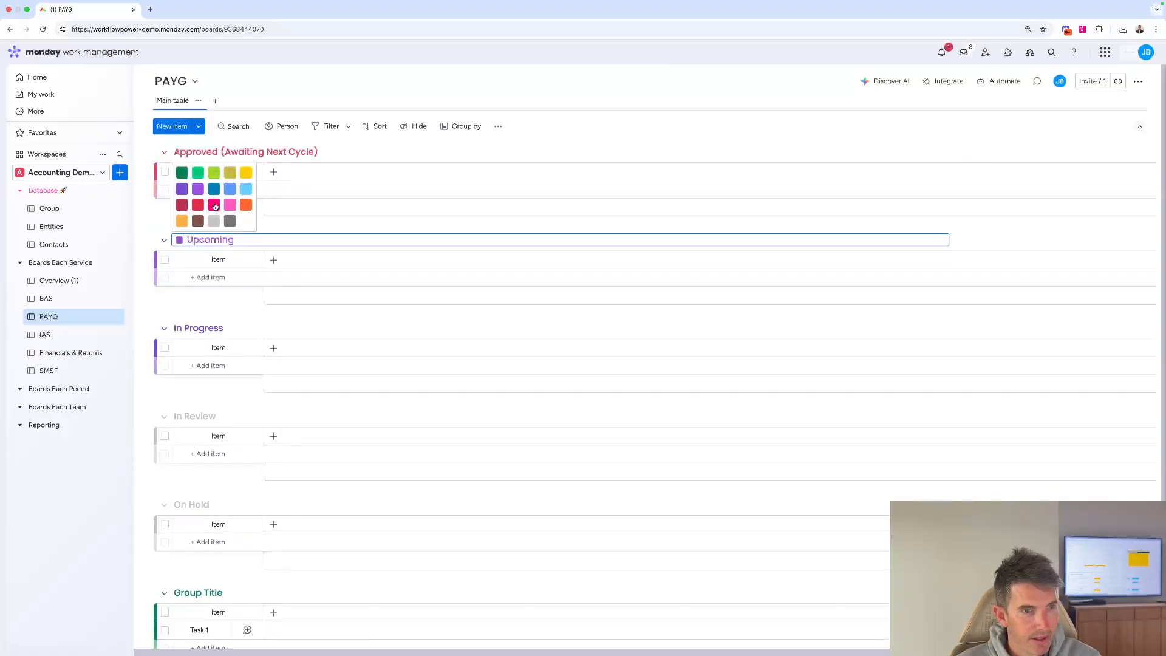
pyautogui.click(214, 204)
# Move the Approved (Awaiting Next Cycle) group directly below In Review, and colour In Review orange
pyautogui.moveTo(214, 154); pyautogui.dragTo(215, 272)
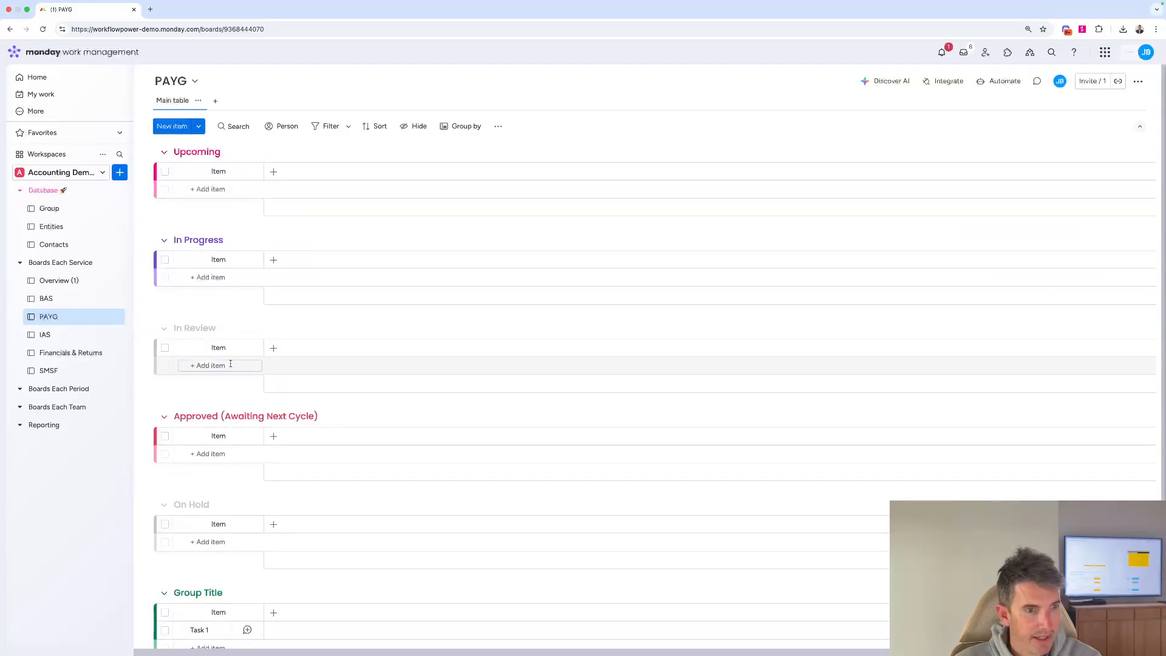
pyautogui.click(182, 328)
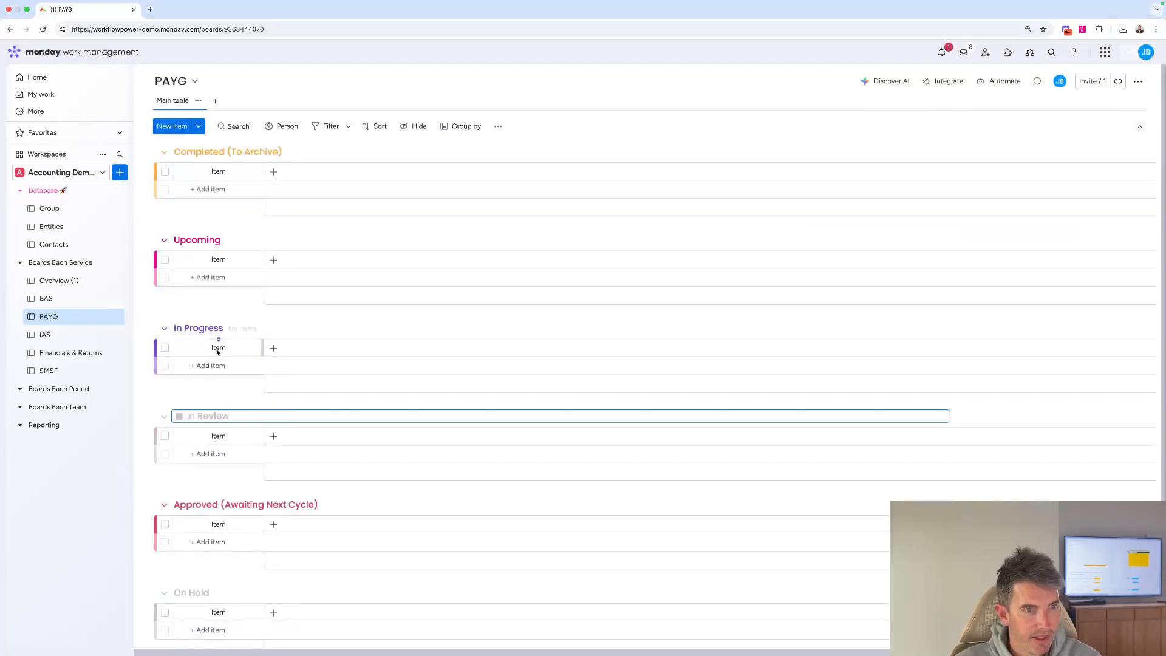
pyautogui.click(179, 416)
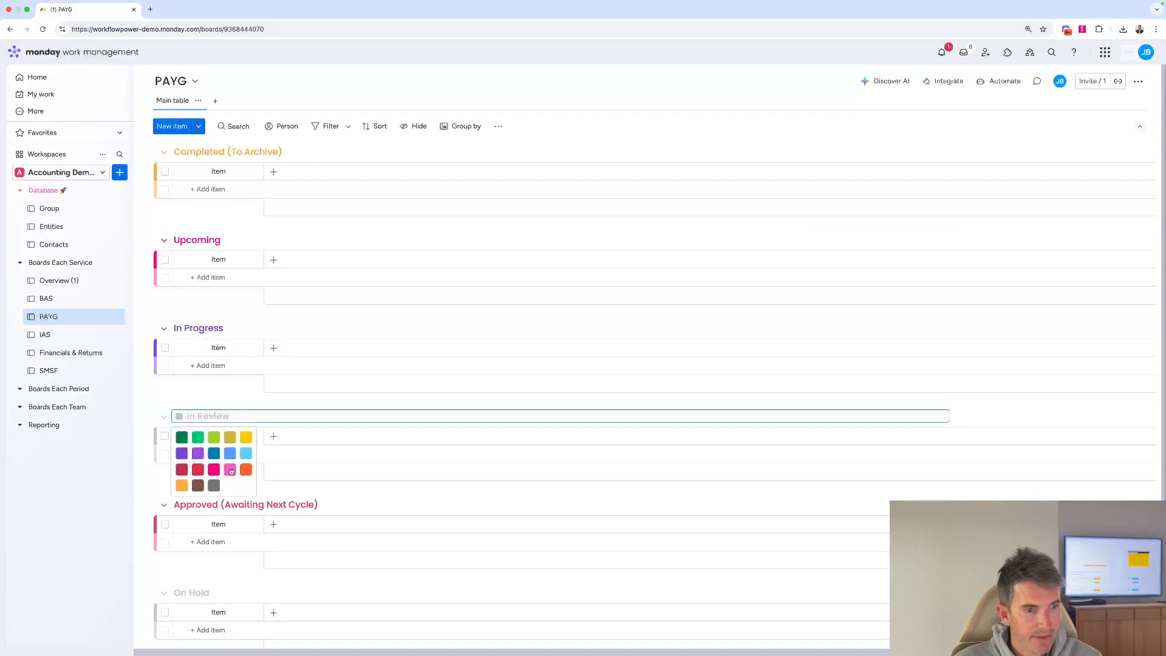
pyautogui.click(246, 470)
# Move the Completed (To Archive) group below Approved (Awaiting Next Cycle), and colour the On Hold group orange
pyautogui.moveTo(240, 151); pyautogui.dragTo(237, 318)
pyautogui.scroll(-2, 229, 409)
pyautogui.scroll(-2, 228, 408)
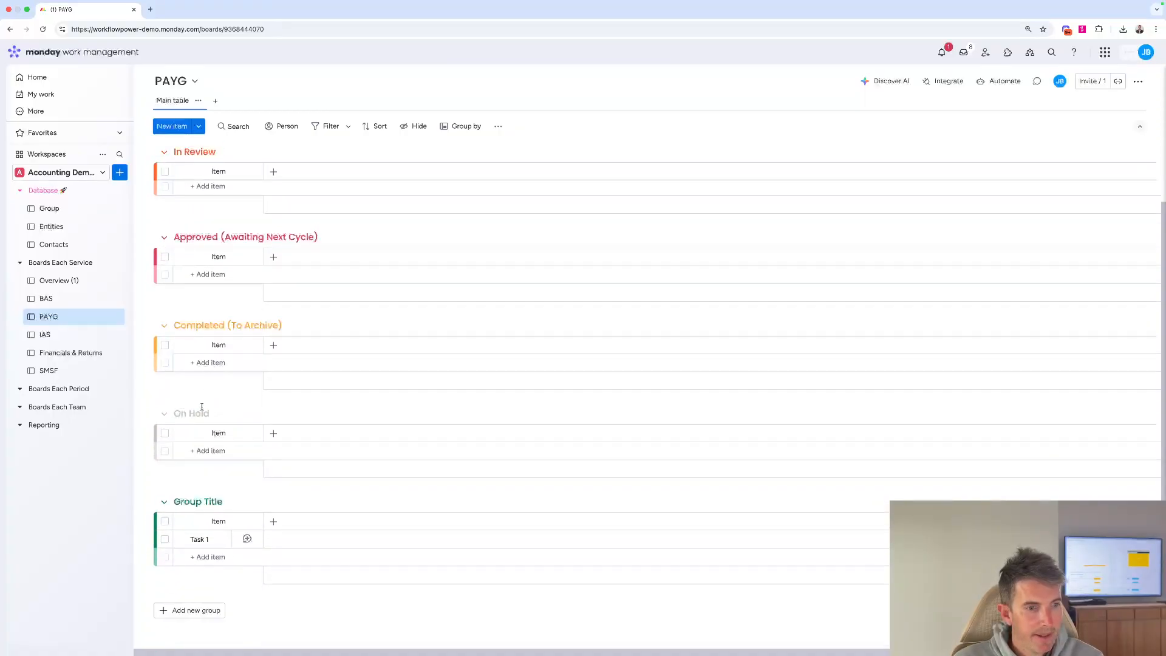
pyautogui.click(194, 413)
pyautogui.click(179, 413)
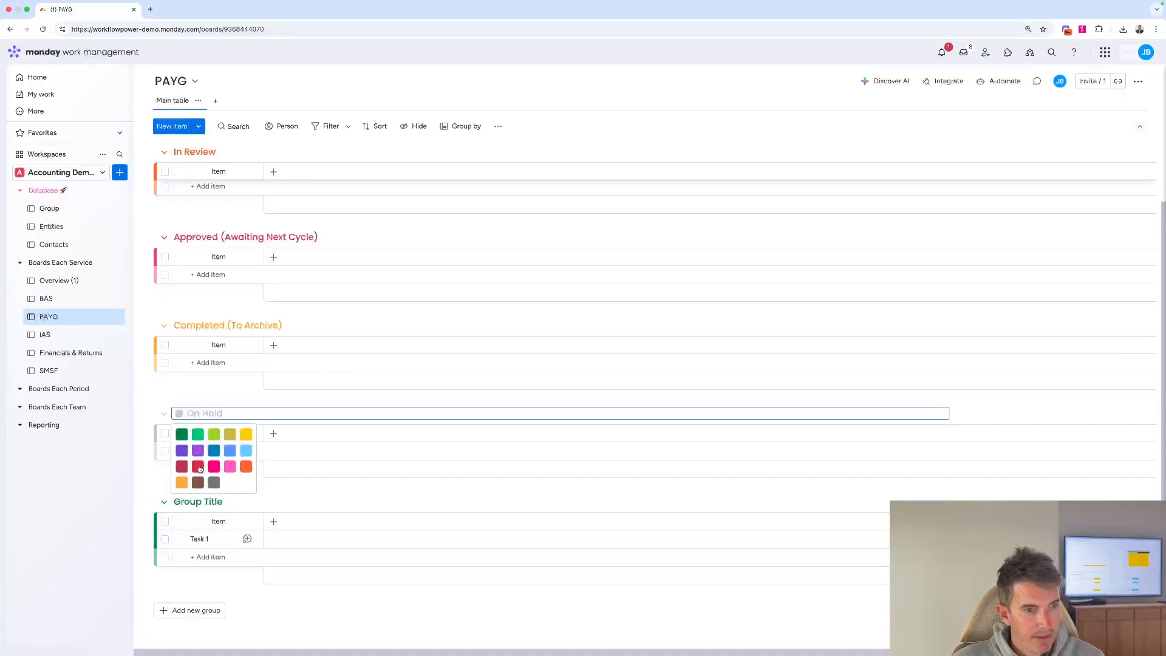
pyautogui.click(246, 468)
# Recolour the In Review group olive yellow so it differs from On Hold
pyautogui.scroll(3, 284, 401)
pyautogui.scroll(-2, 285, 400)
pyautogui.scroll(-2, 285, 400)
pyautogui.scroll(2, 267, 374)
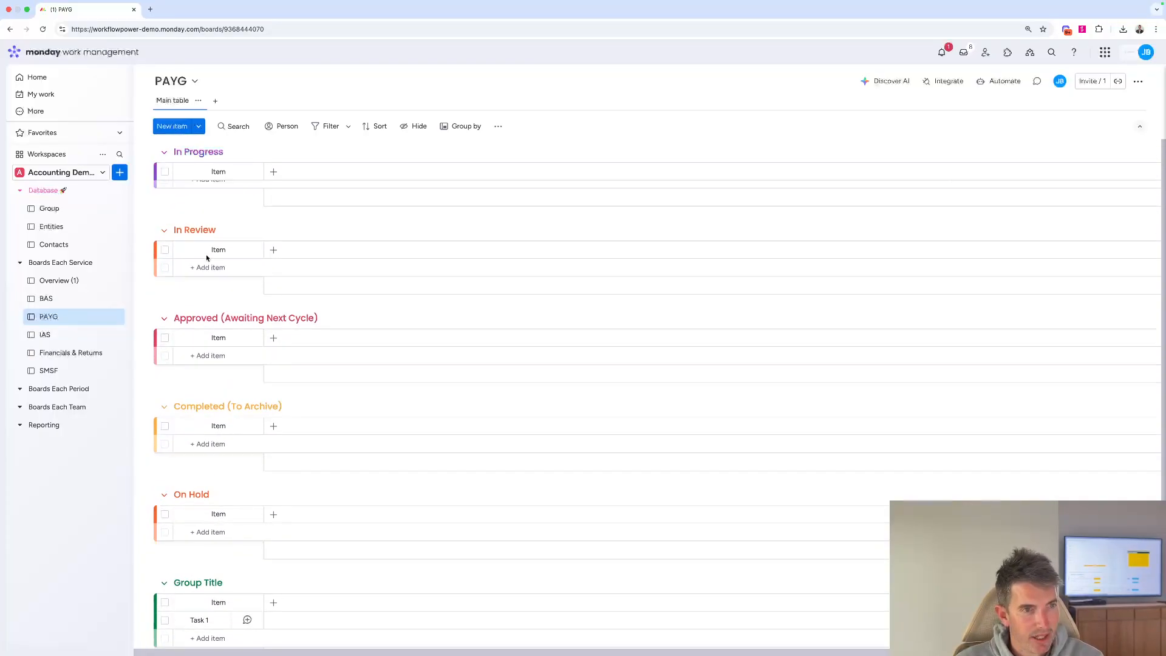
pyautogui.click(196, 230)
pyautogui.click(179, 230)
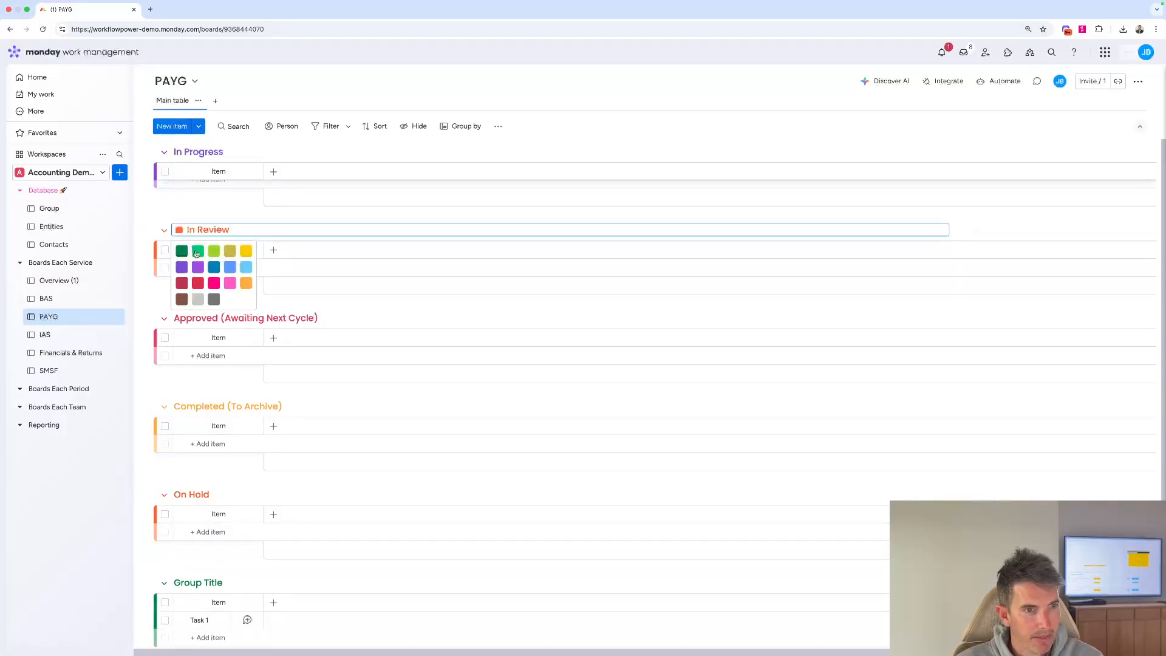
pyautogui.click(230, 250)
# Widen the PAYG board's Client Manager column so its full title fits
pyautogui.scroll(-2, 268, 308)
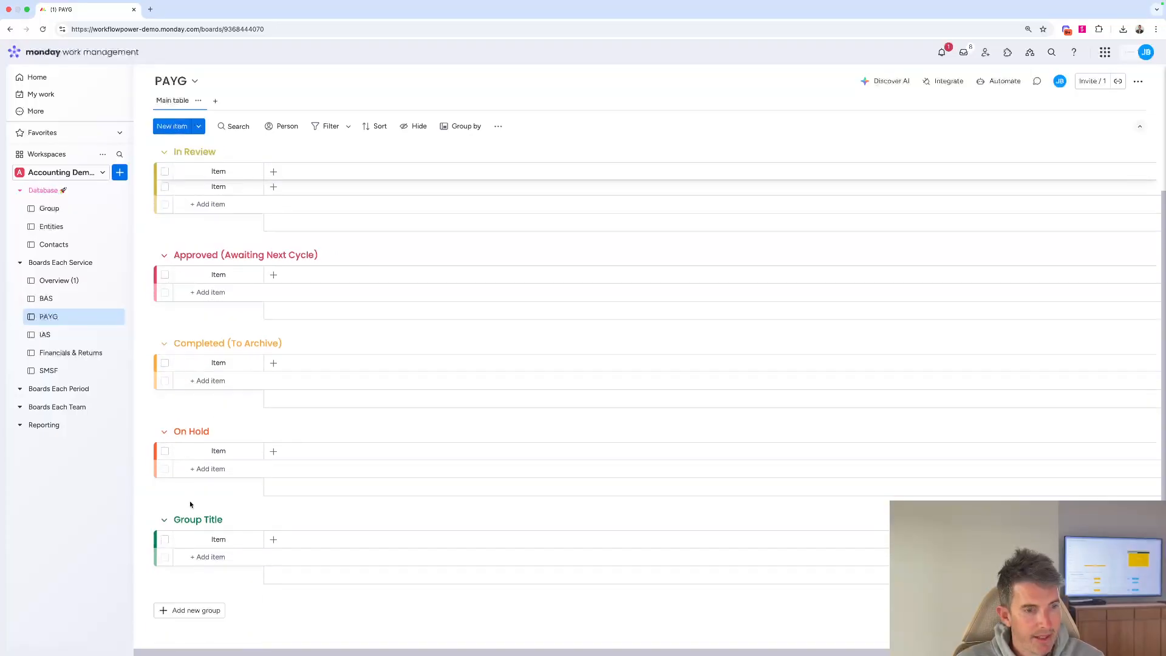
pyautogui.scroll(3, 282, 294)
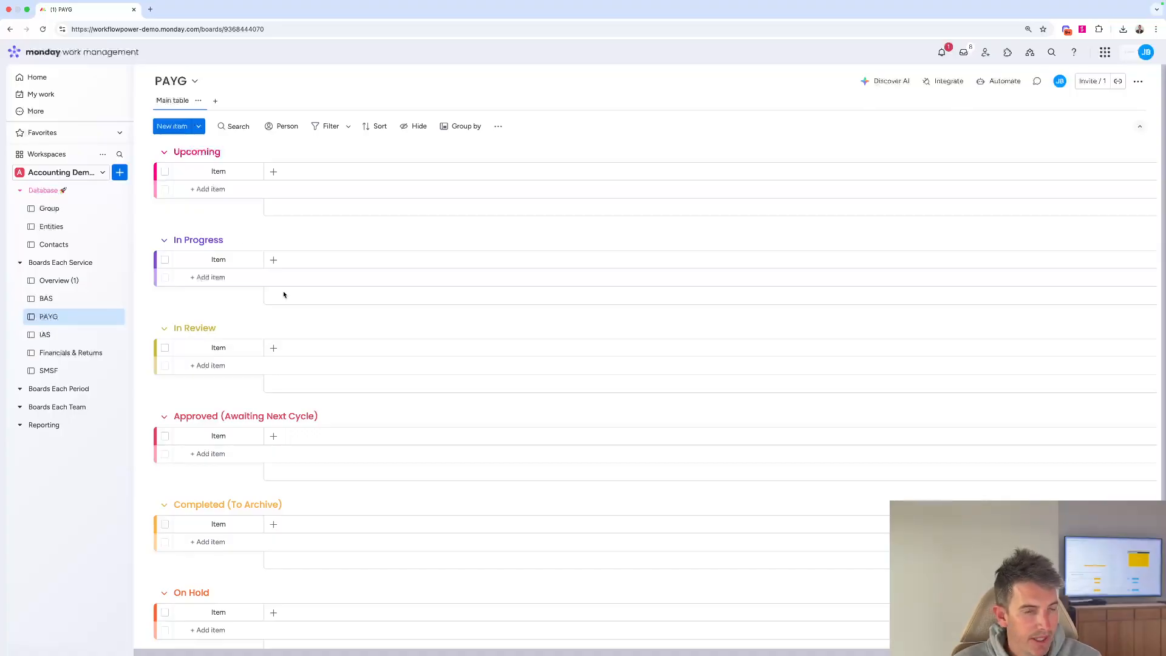
pyautogui.scroll(-2, 289, 284)
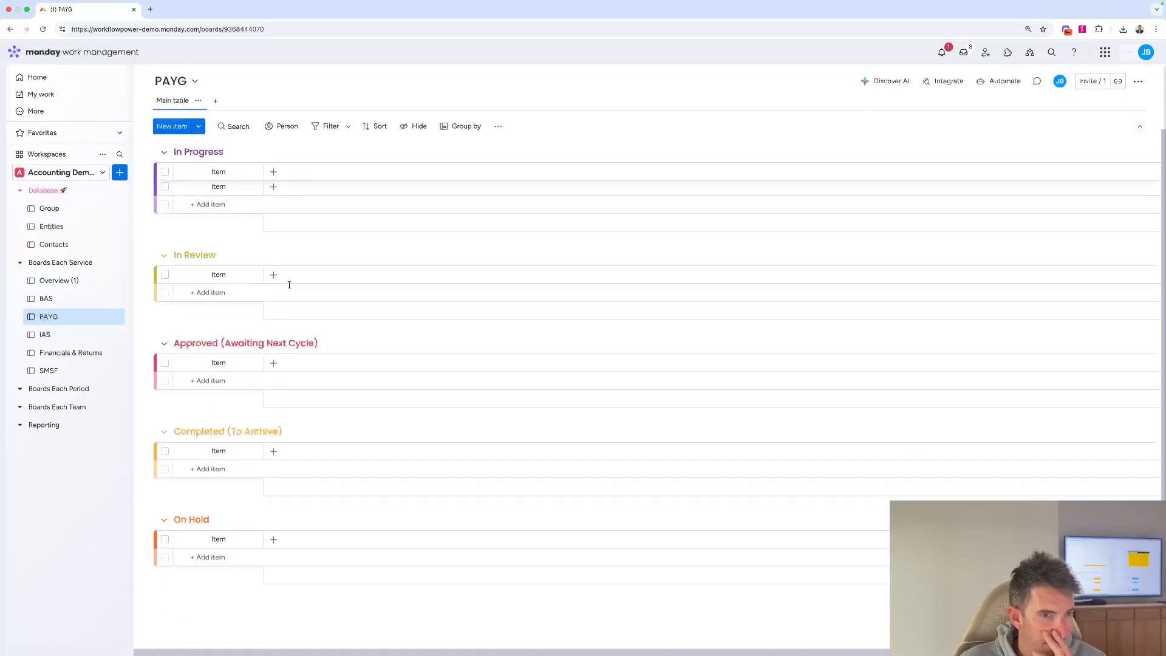
pyautogui.scroll(2, 289, 285)
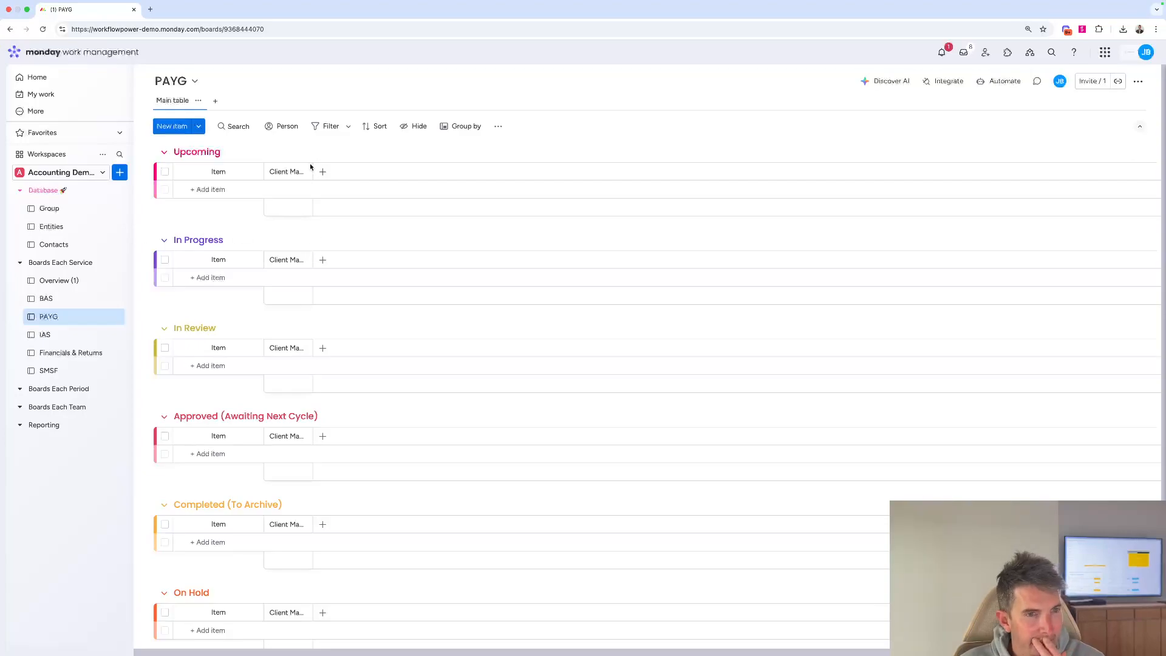
pyautogui.moveTo(312, 171); pyautogui.dragTo(330, 171)
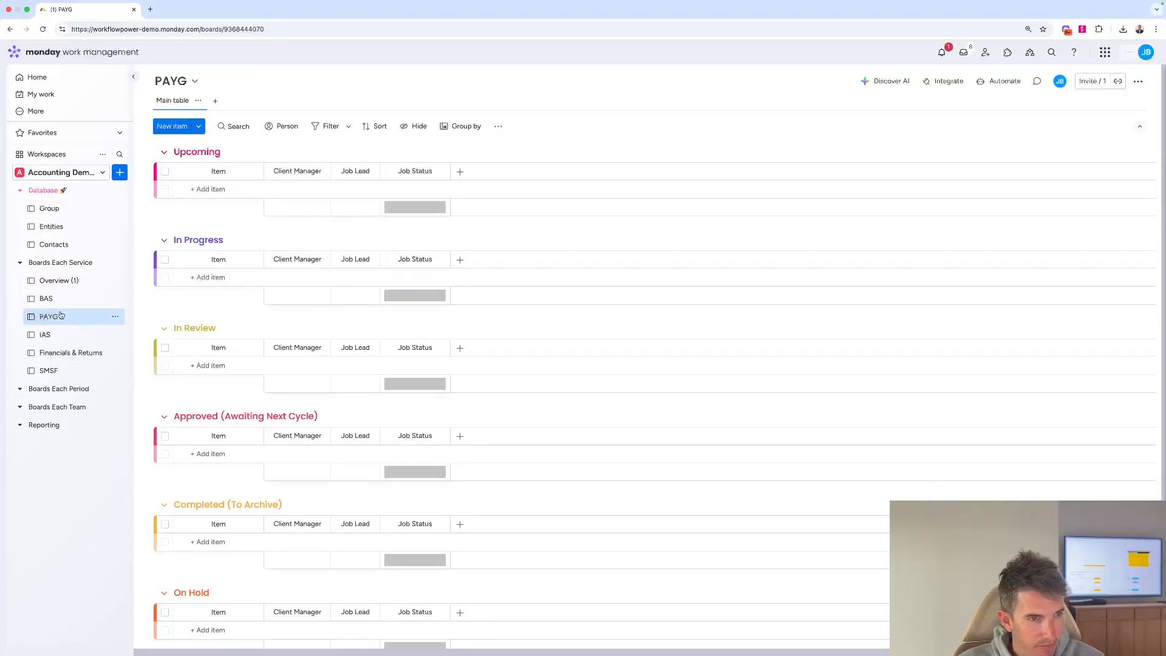
# Add a connect-boards column to the Overview (1) board, linked to the PAYG board with a two-way connection
pyautogui.click(65, 281)
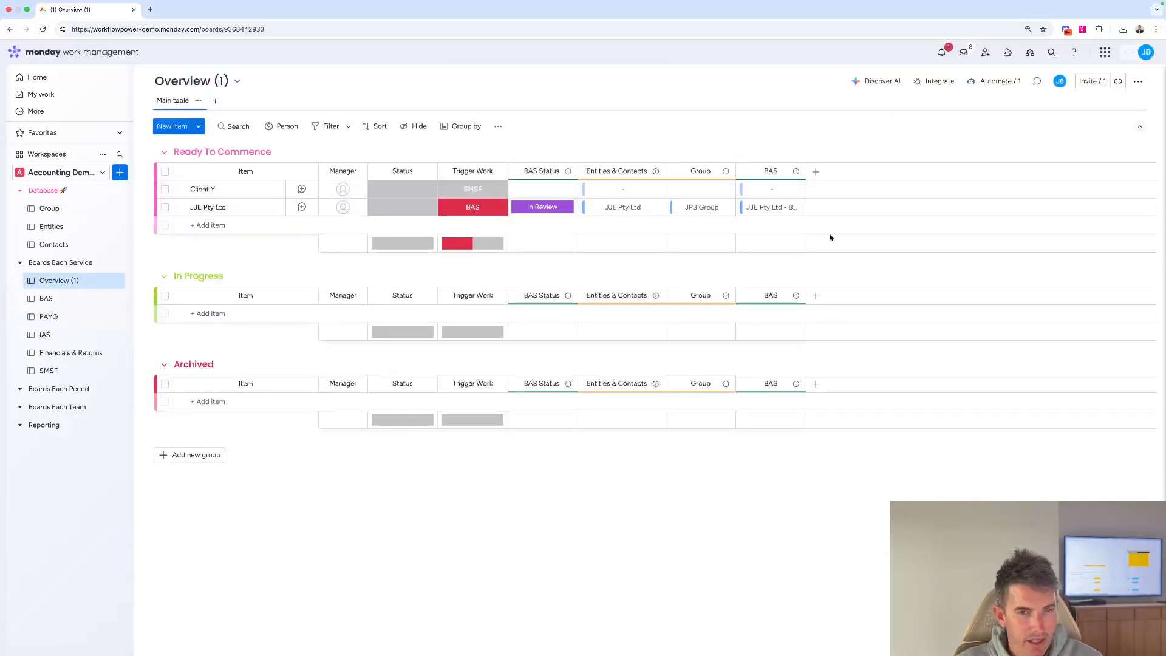
pyautogui.click(815, 172)
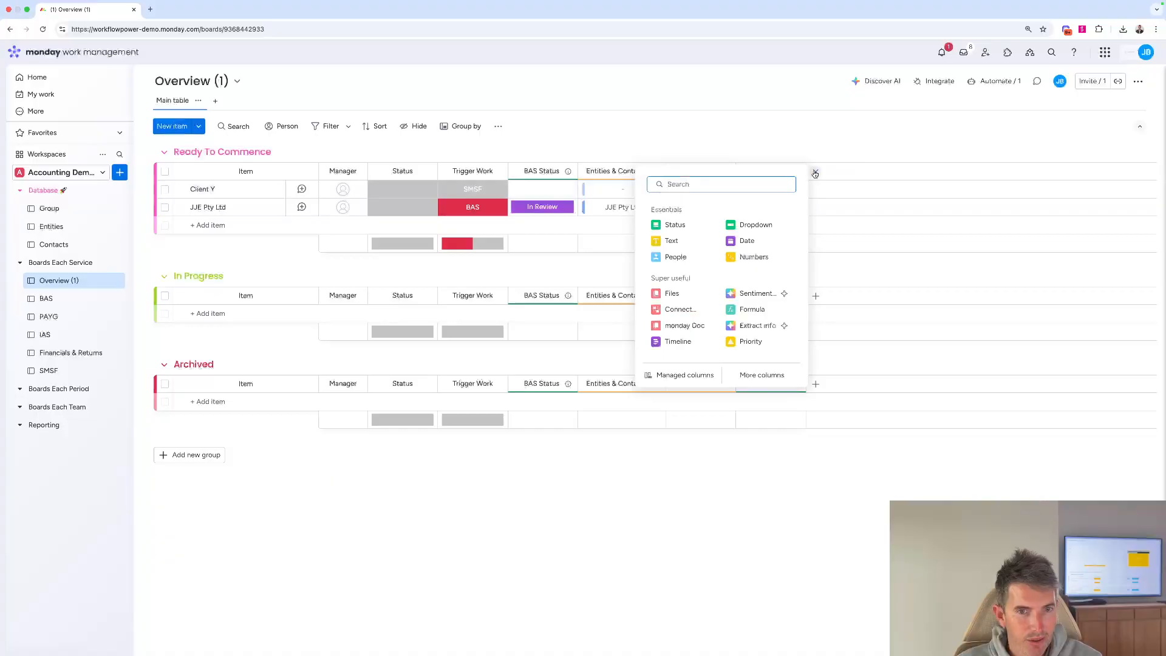
pyautogui.click(680, 309)
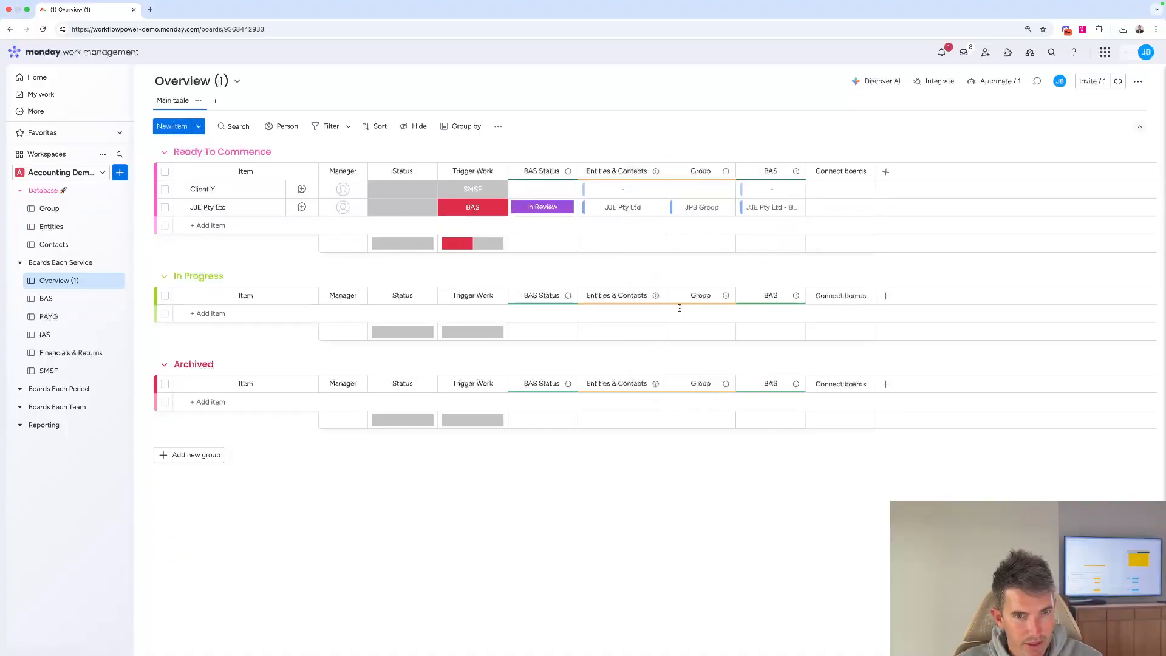
pyautogui.click(986, 293)
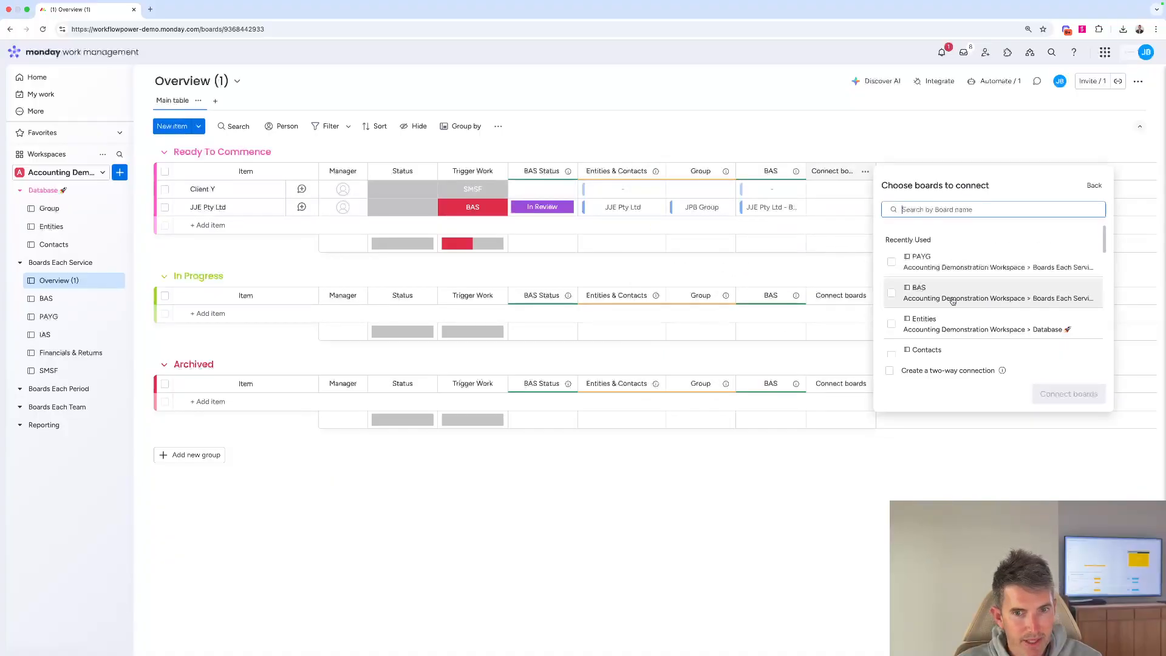
pyautogui.click(891, 293)
pyautogui.click(890, 370)
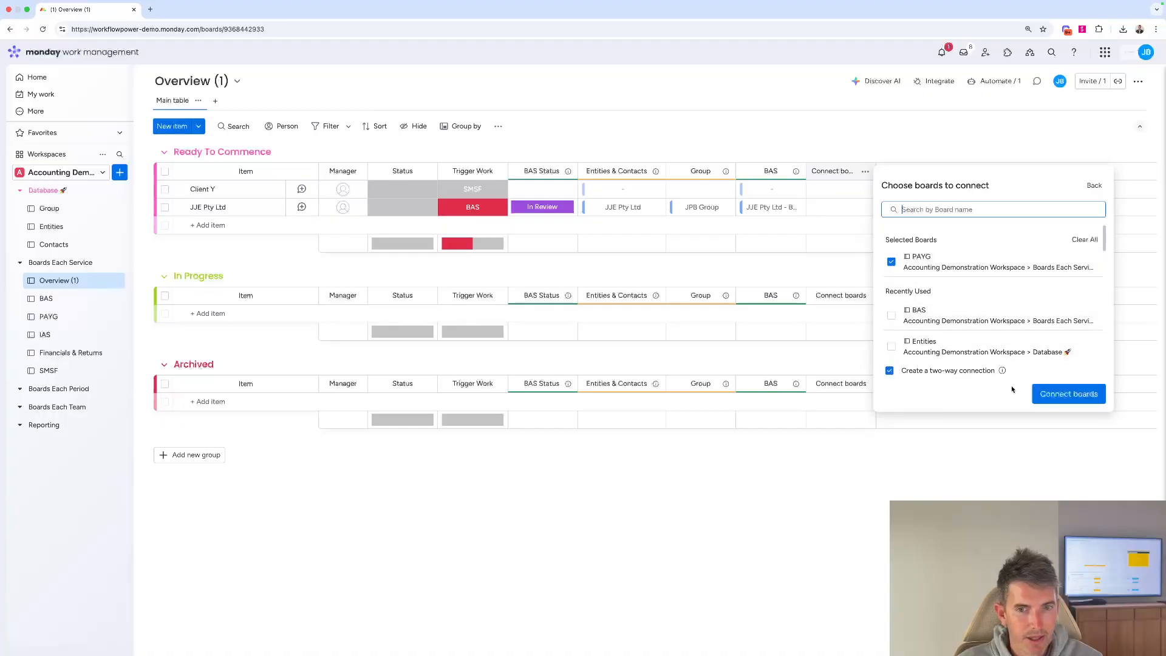
pyautogui.click(1044, 392)
# Mirror the PAYG board's Job Status in a column named PAYG Status, placed directly after BAS Status
pyautogui.click(983, 392)
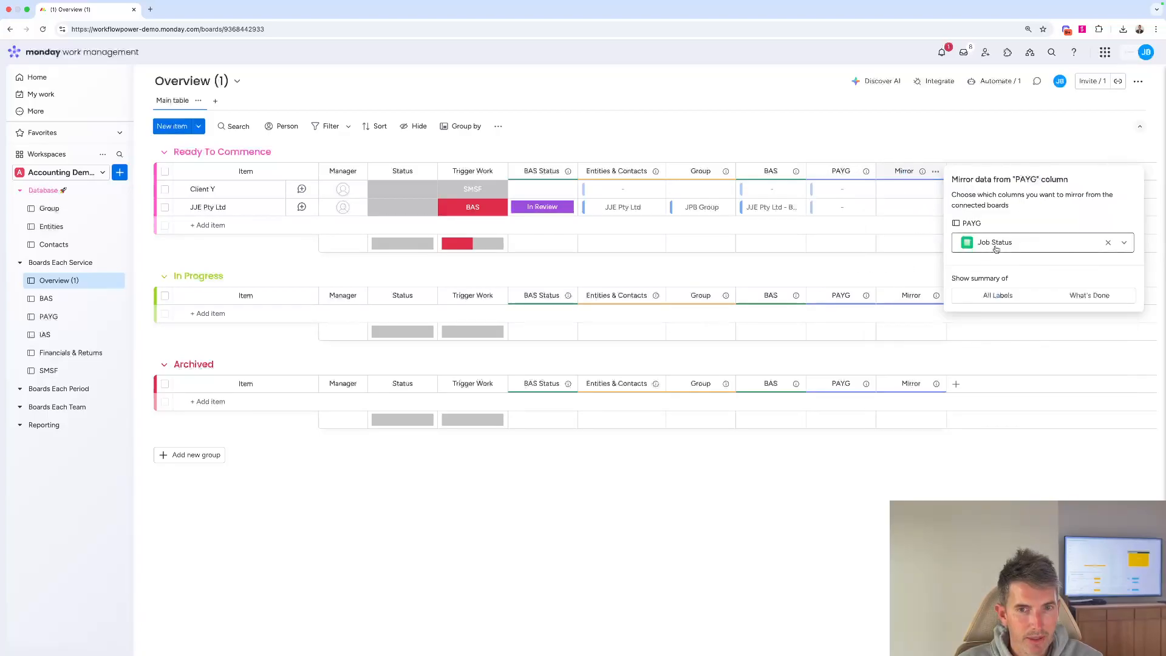
pyautogui.click(906, 172)
pyautogui.write('PA')
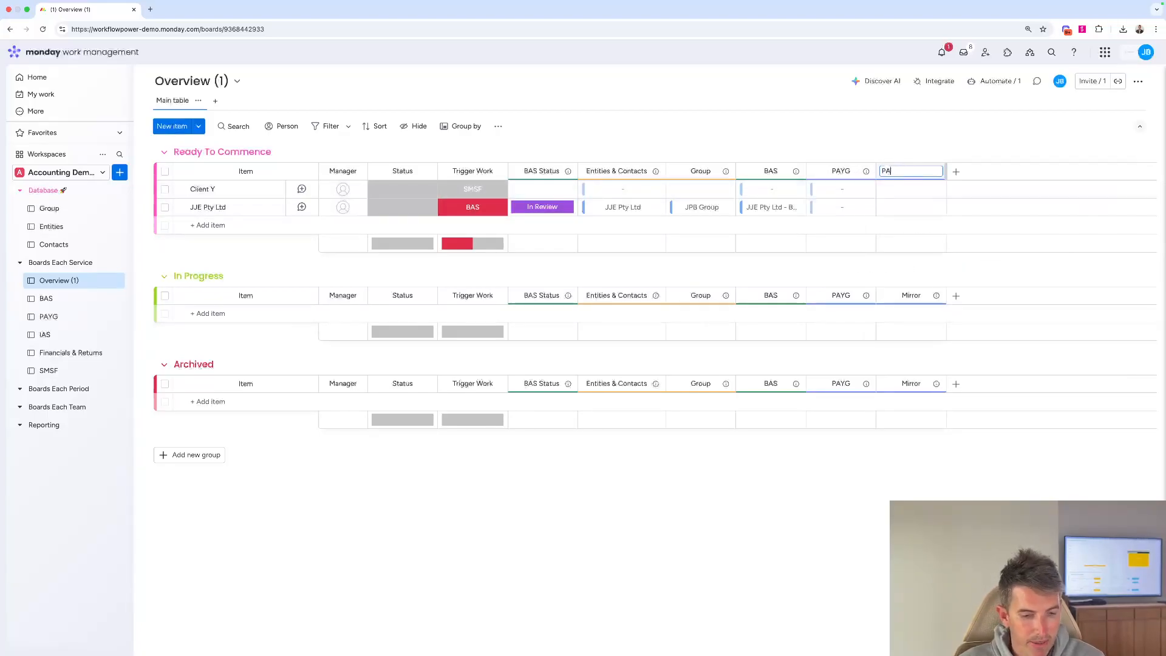
pyautogui.write('YG Status')
pyautogui.press('Return')
pyautogui.moveTo(904, 170); pyautogui.dragTo(632, 153)
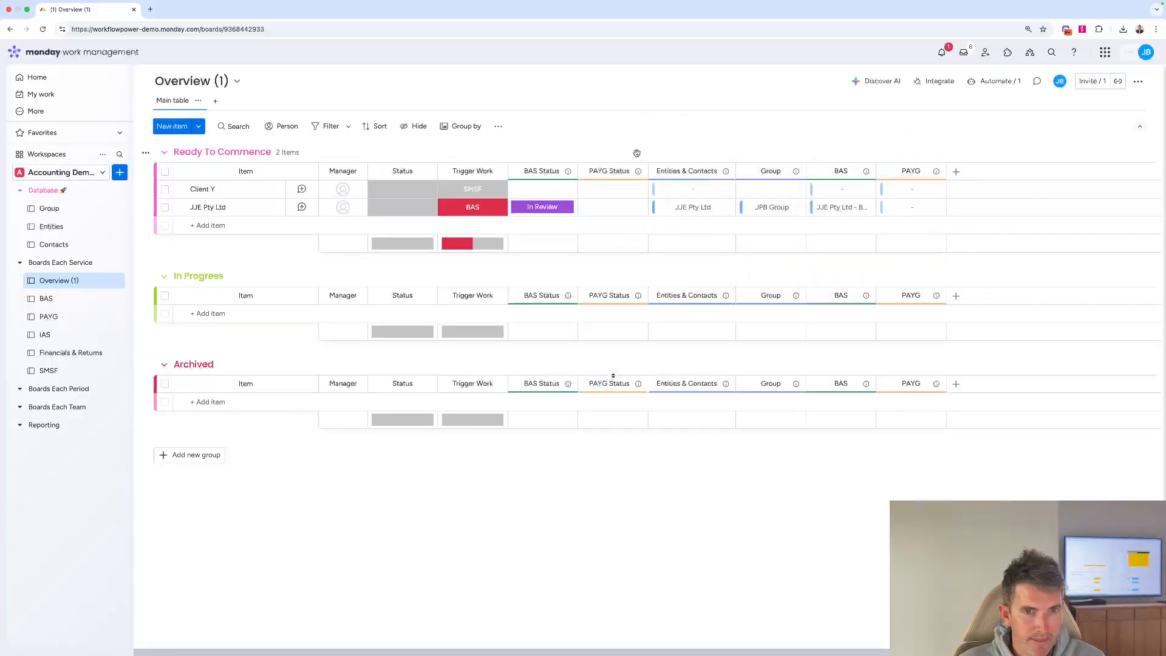
# Hide the BAS and PAYG connection columns on the Overview board and save the result as a new view
pyautogui.click(412, 126)
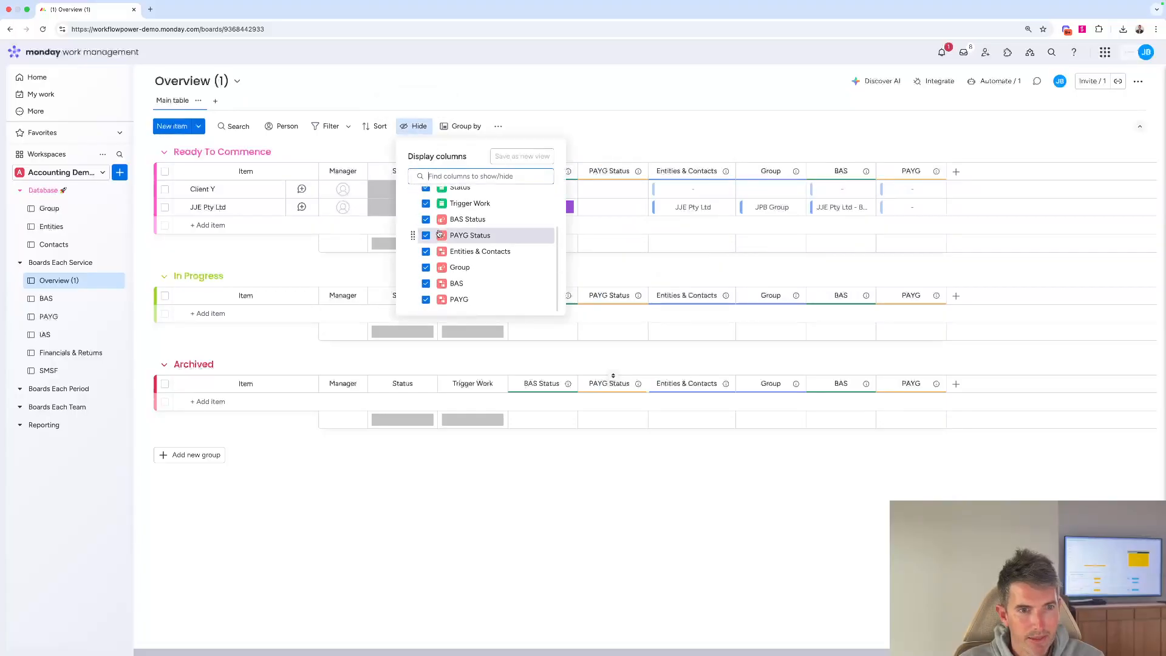
pyautogui.click(426, 283)
pyautogui.click(425, 301)
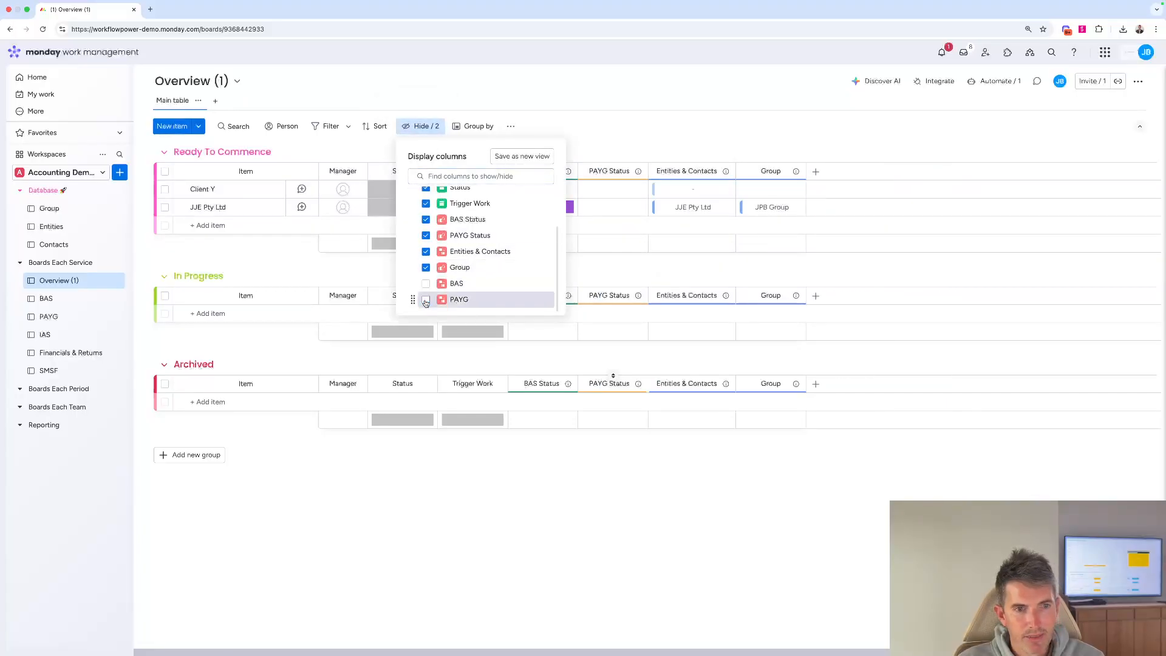
pyautogui.click(524, 156)
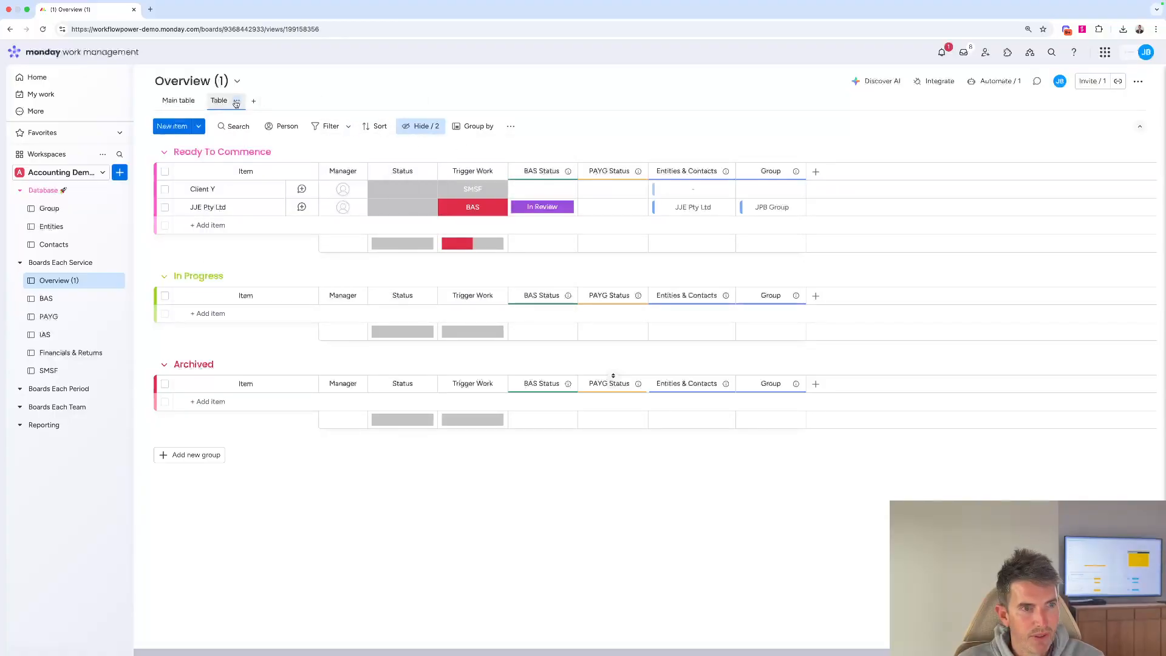
# Rename the new table view to Main View and pin it ahead of Main table
pyautogui.click(239, 103)
pyautogui.click(242, 149)
pyautogui.doubleClick(223, 100)
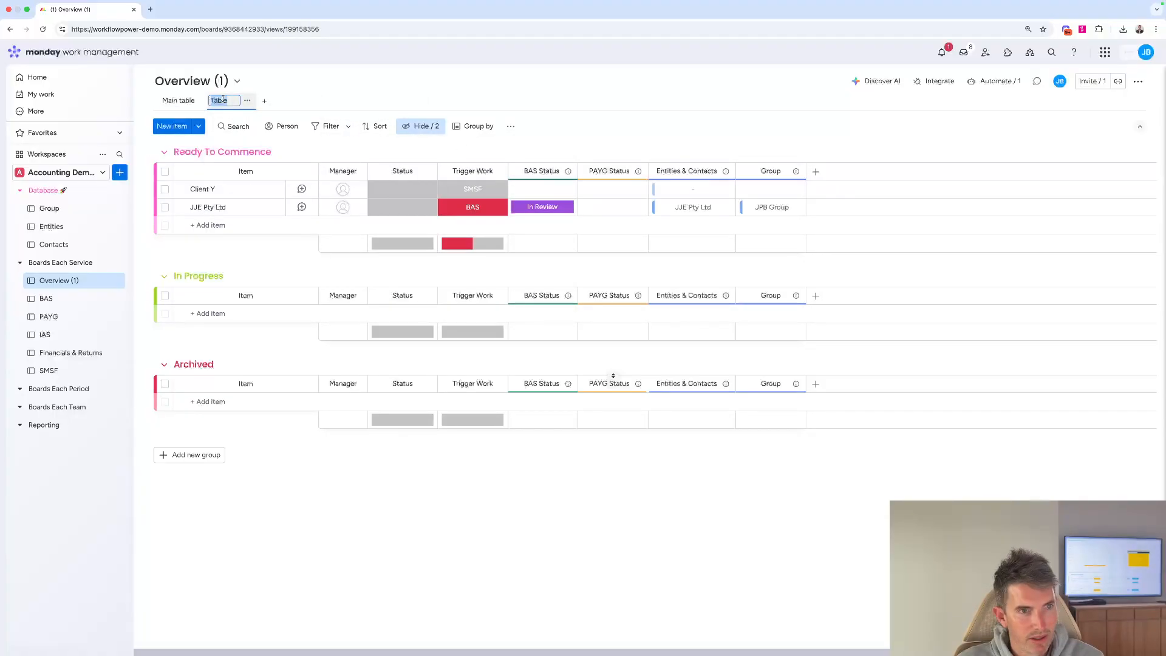
pyautogui.write('Main View')
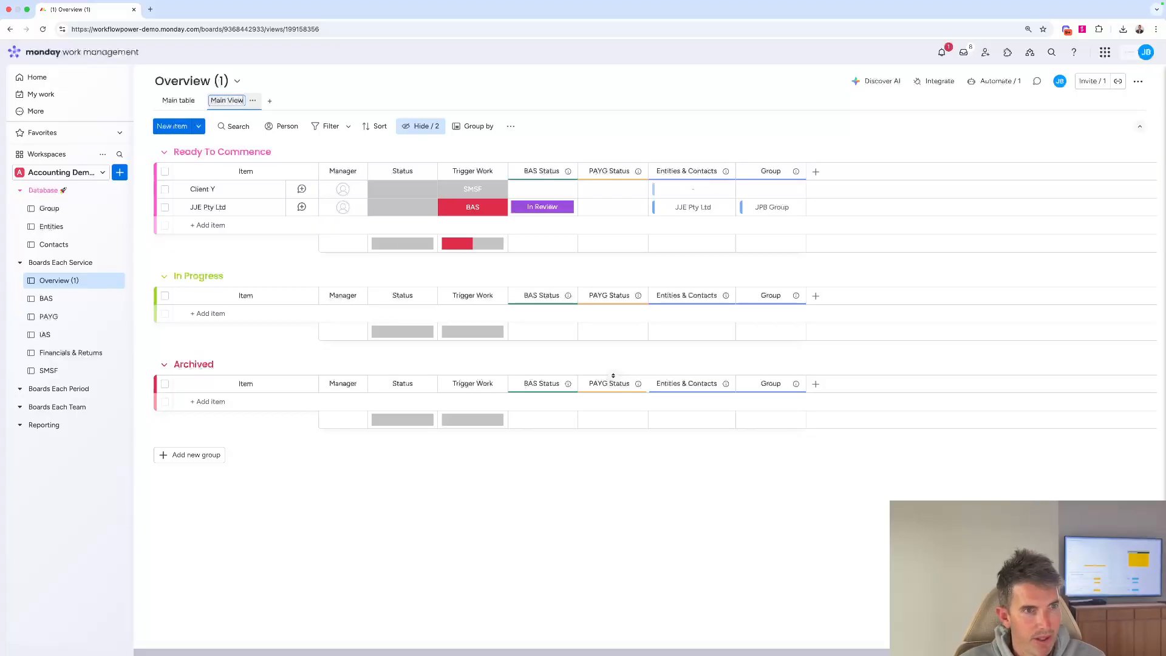
pyautogui.click(253, 100)
pyautogui.click(257, 125)
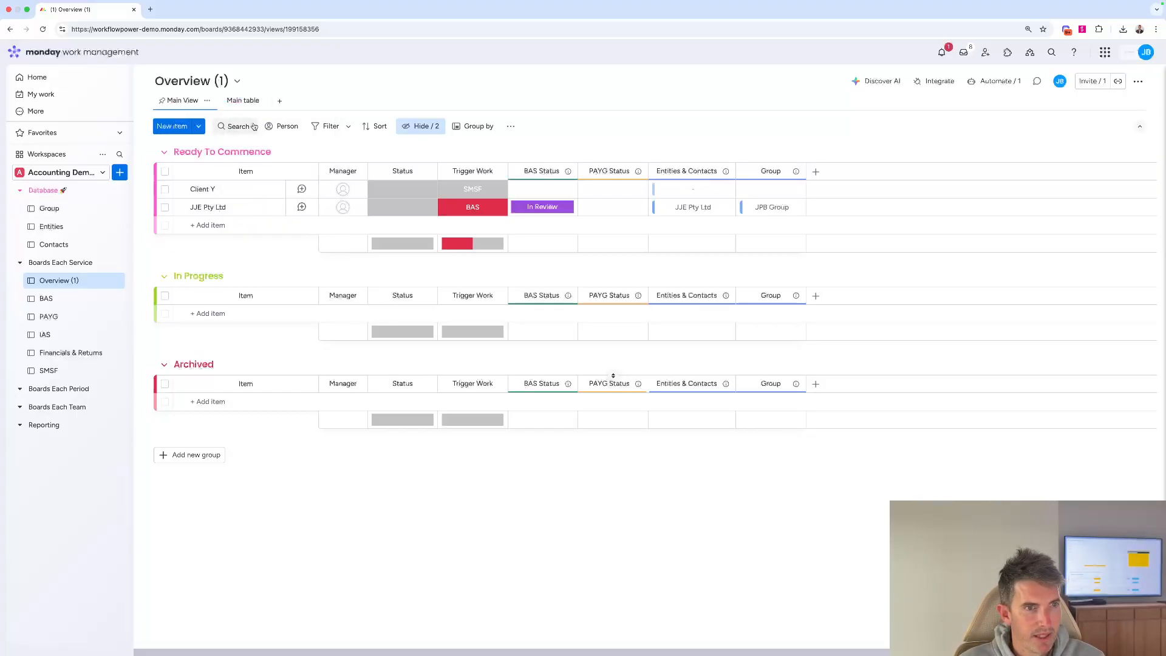
# Lock the Main View so that only board owners can edit it
pyautogui.click(208, 101)
pyautogui.click(213, 197)
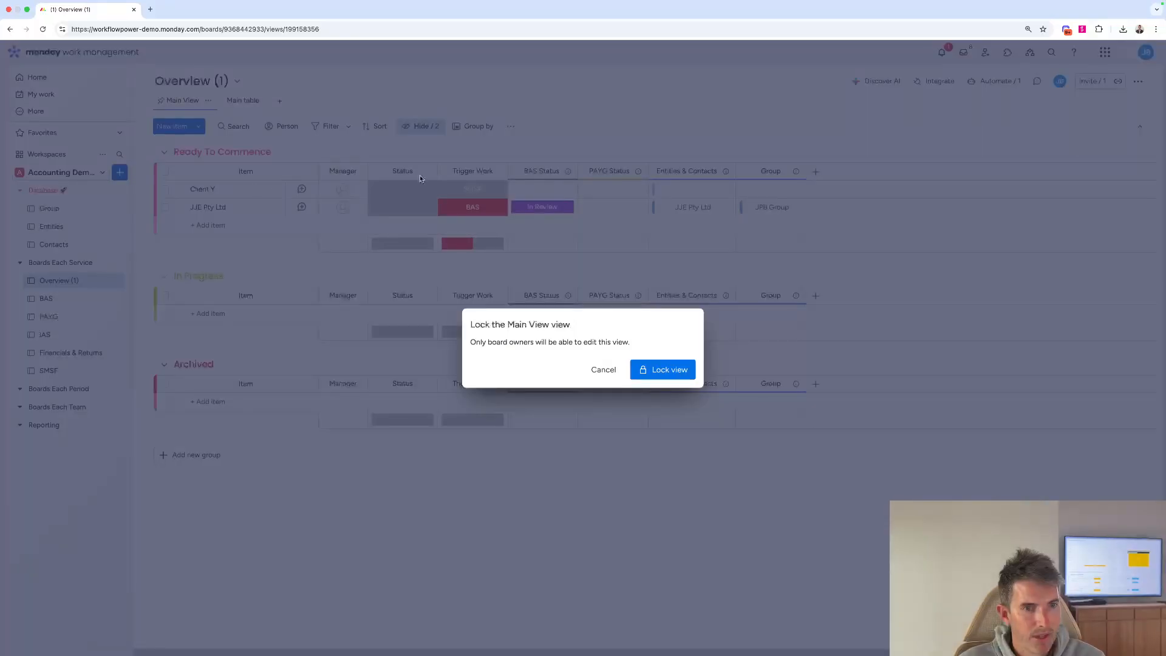
pyautogui.click(666, 377)
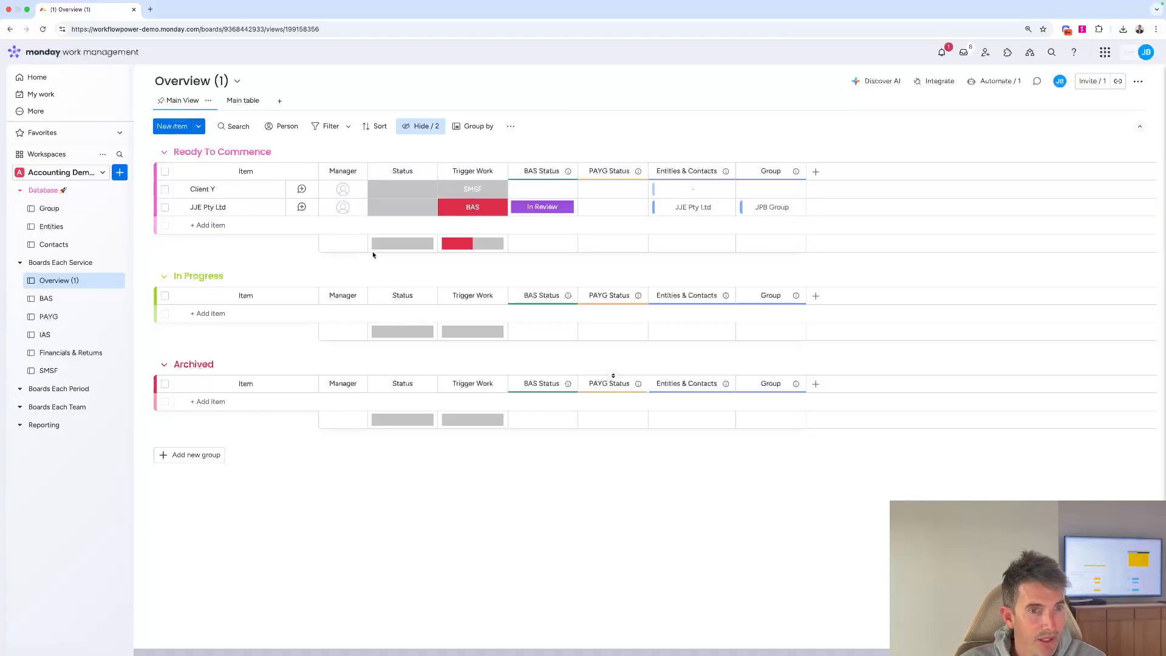
# Duplicate the Overview board's BAS automation and set the copy to trigger when Trigger Work changes to PAYG
pyautogui.click(996, 82)
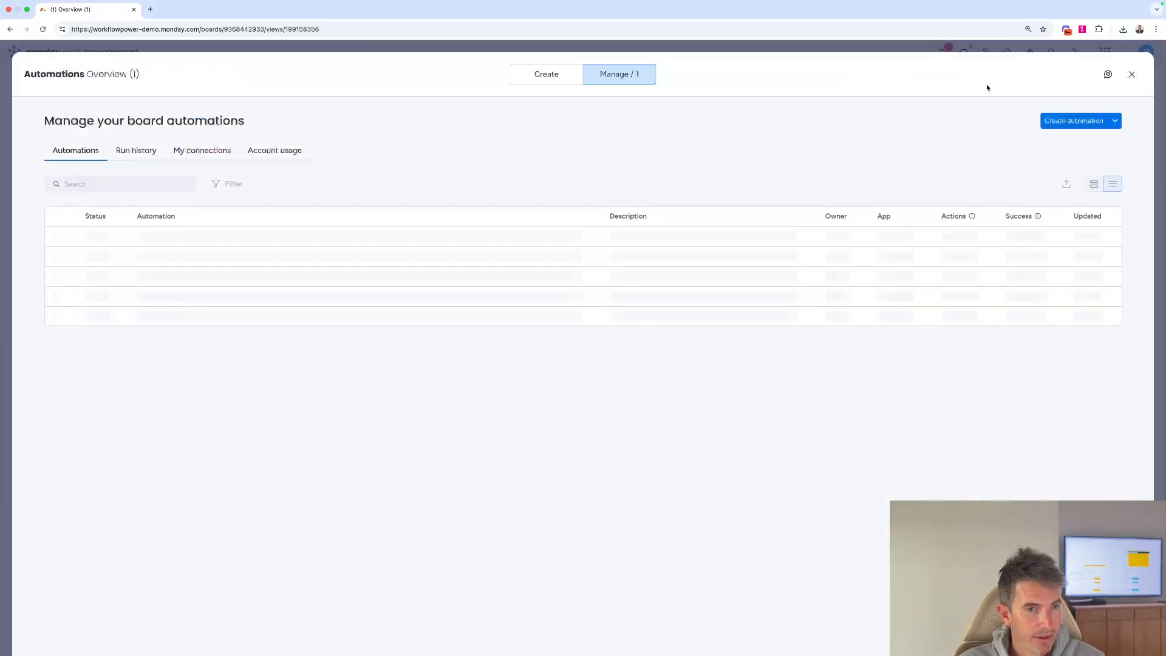
pyautogui.click(60, 236)
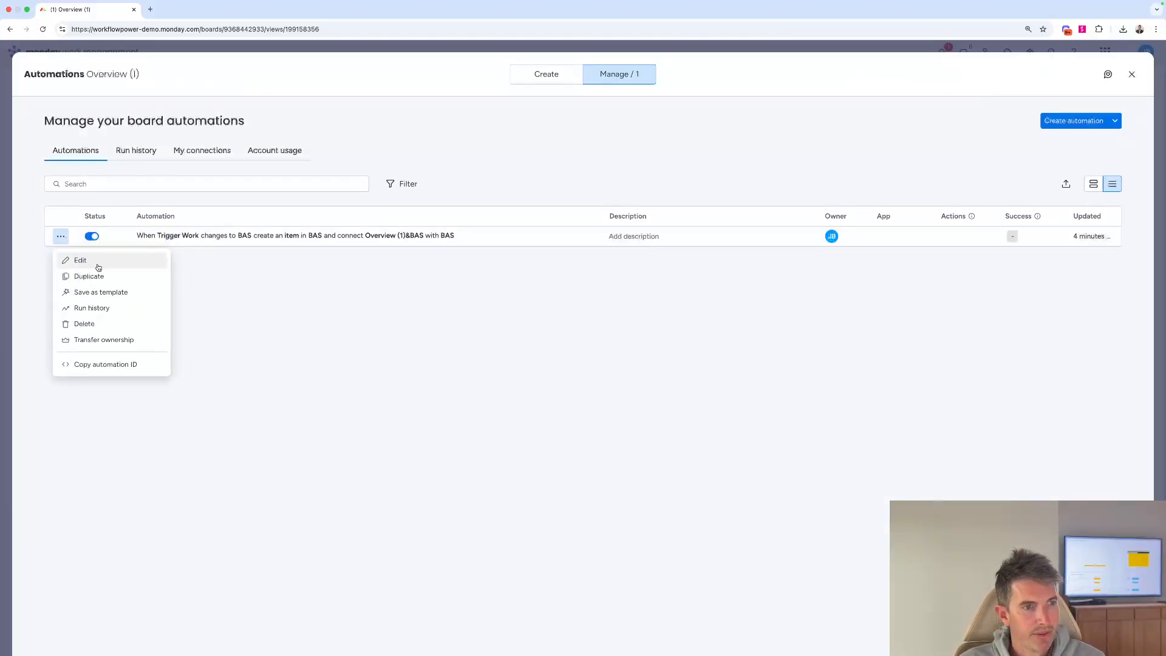
pyautogui.click(97, 276)
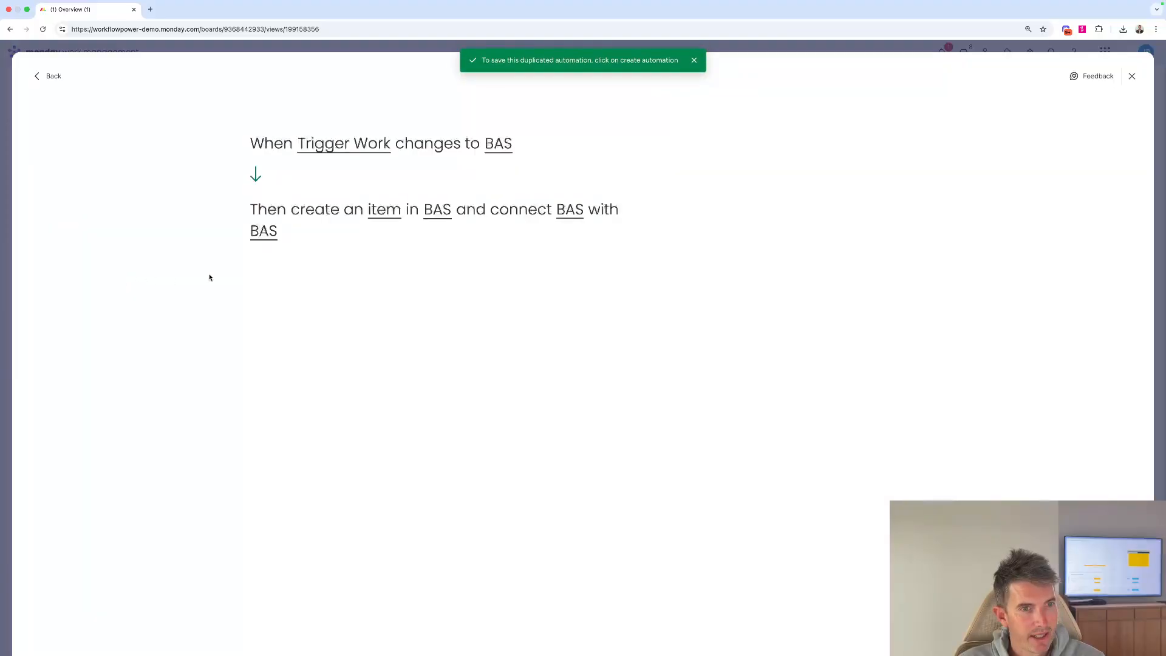
pyautogui.click(490, 151)
pyautogui.scroll(-1, 510, 194)
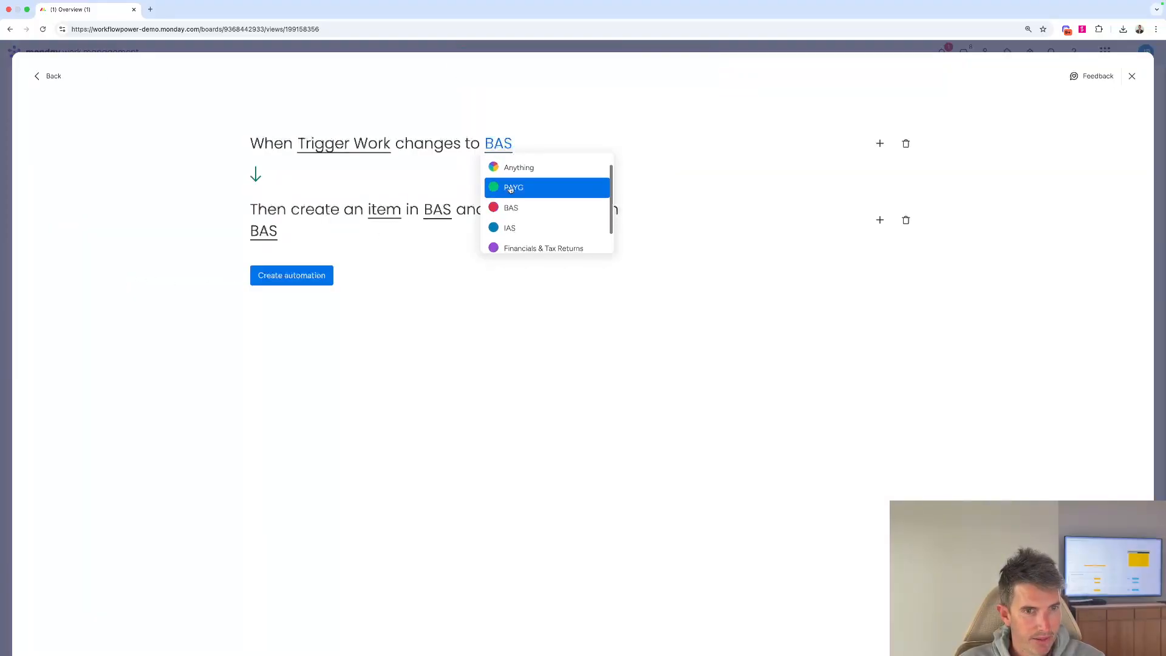
pyautogui.click(511, 187)
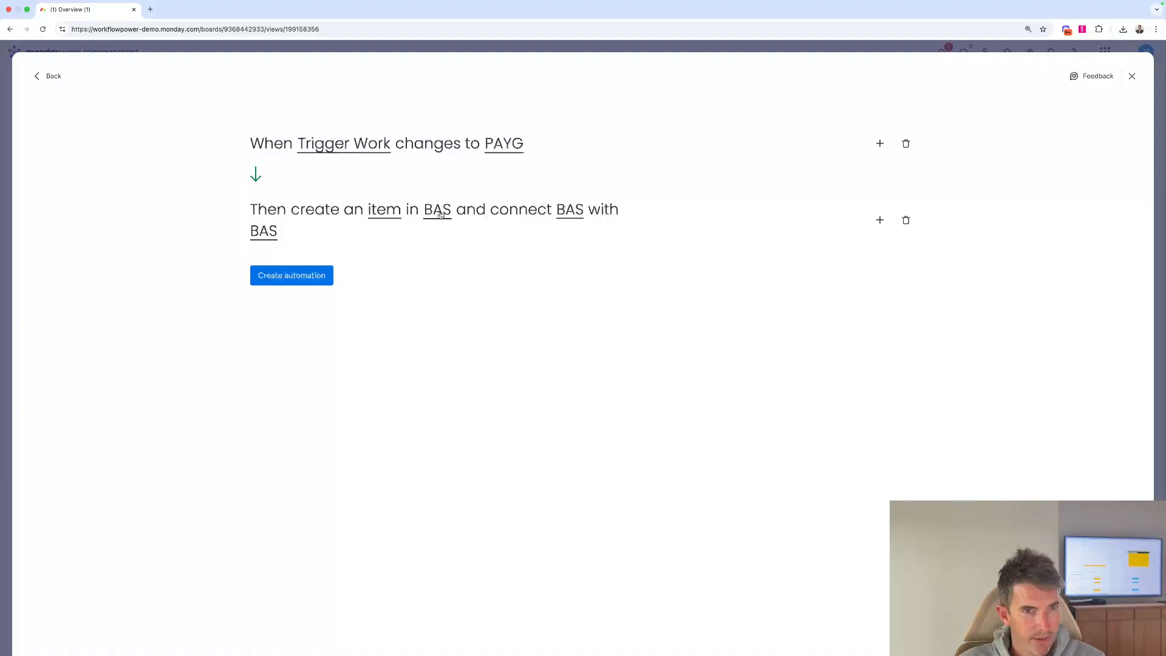
# Set the duplicated automation to create the item in the PAYG board and connect both boards through the PAYG column
pyautogui.click(441, 215)
pyautogui.write('payg')
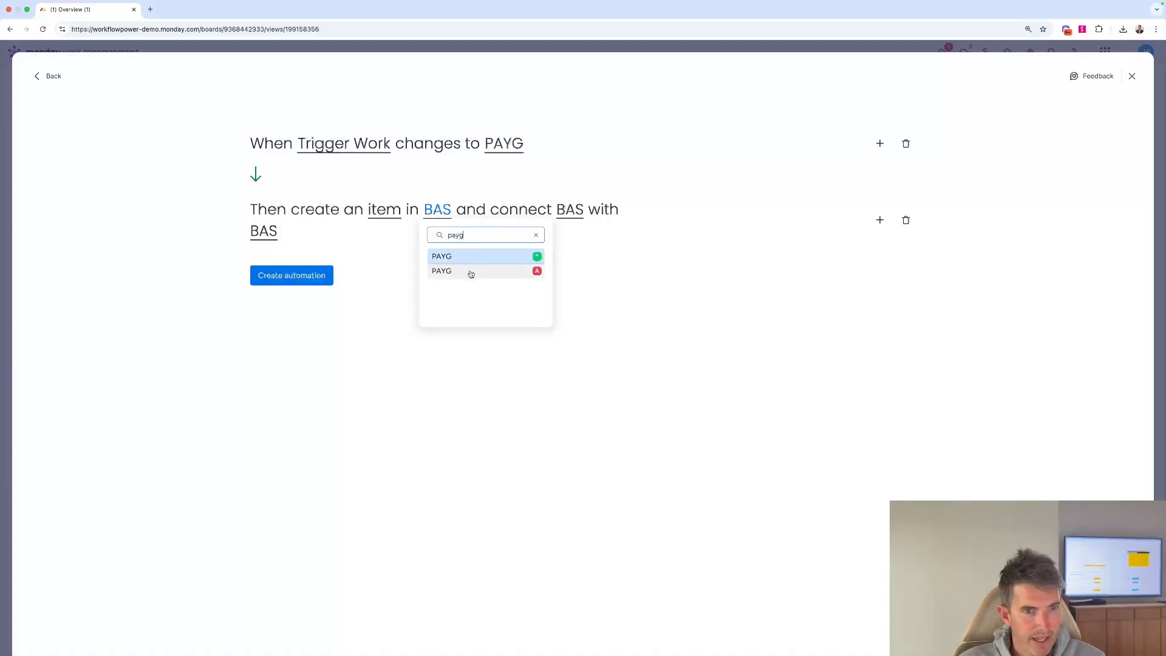
pyautogui.press('Return')
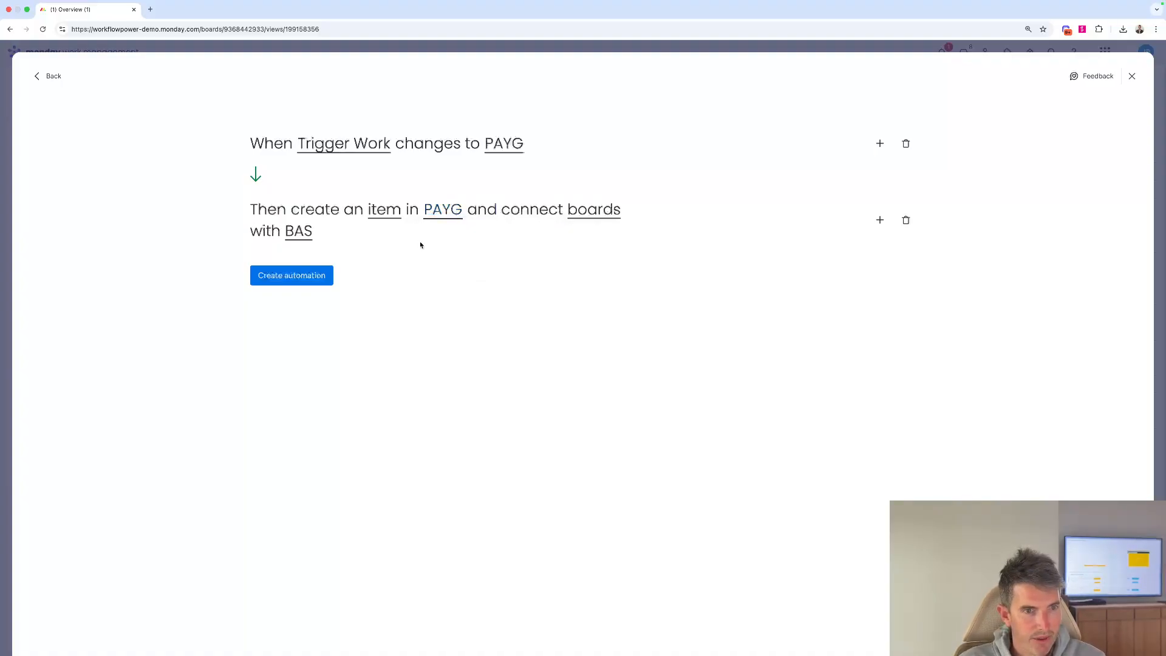
pyautogui.click(585, 217)
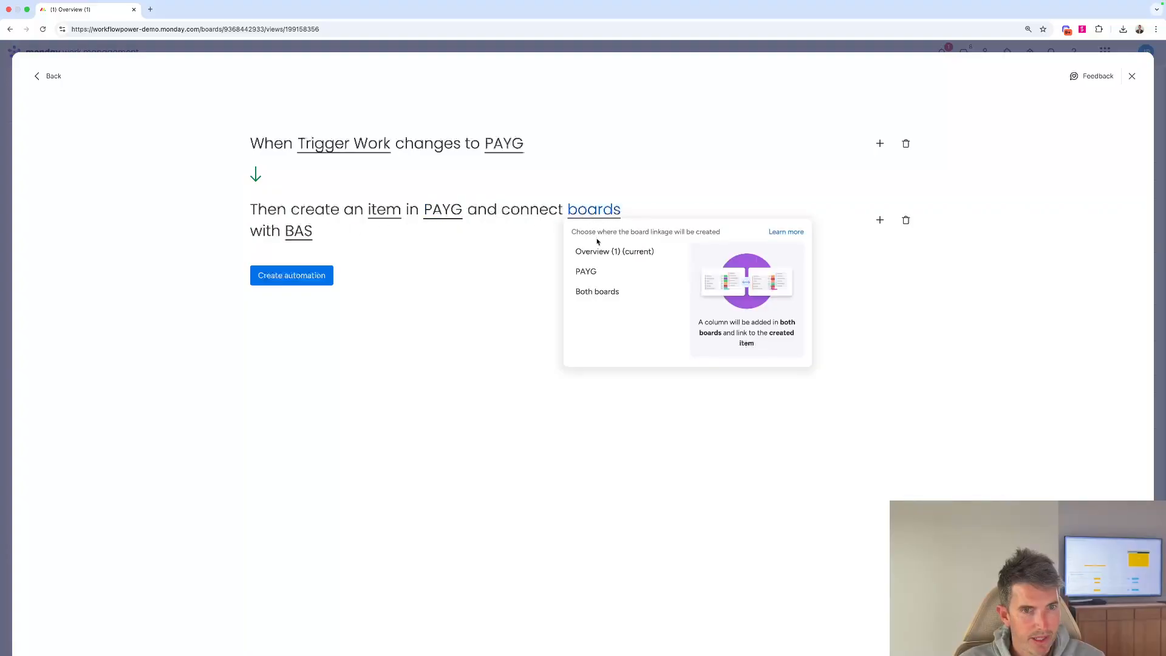
pyautogui.click(598, 291)
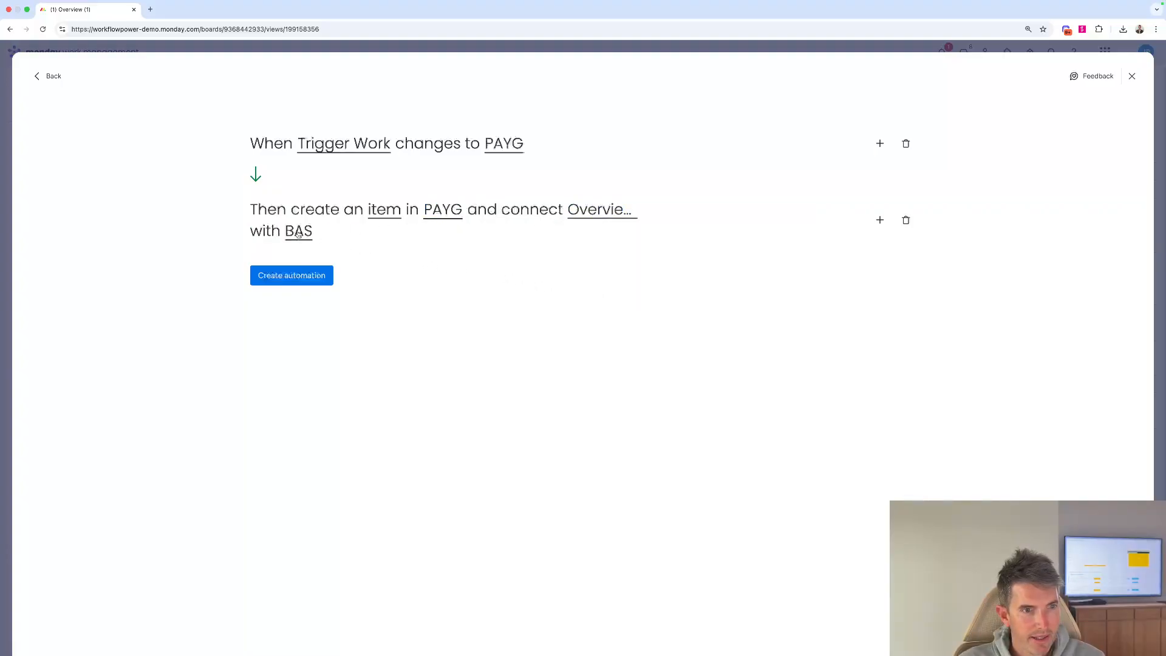
pyautogui.click(298, 232)
pyautogui.click(307, 268)
# Set the created item's name to the item name followed by "- PAYG", and create the automation
pyautogui.click(383, 212)
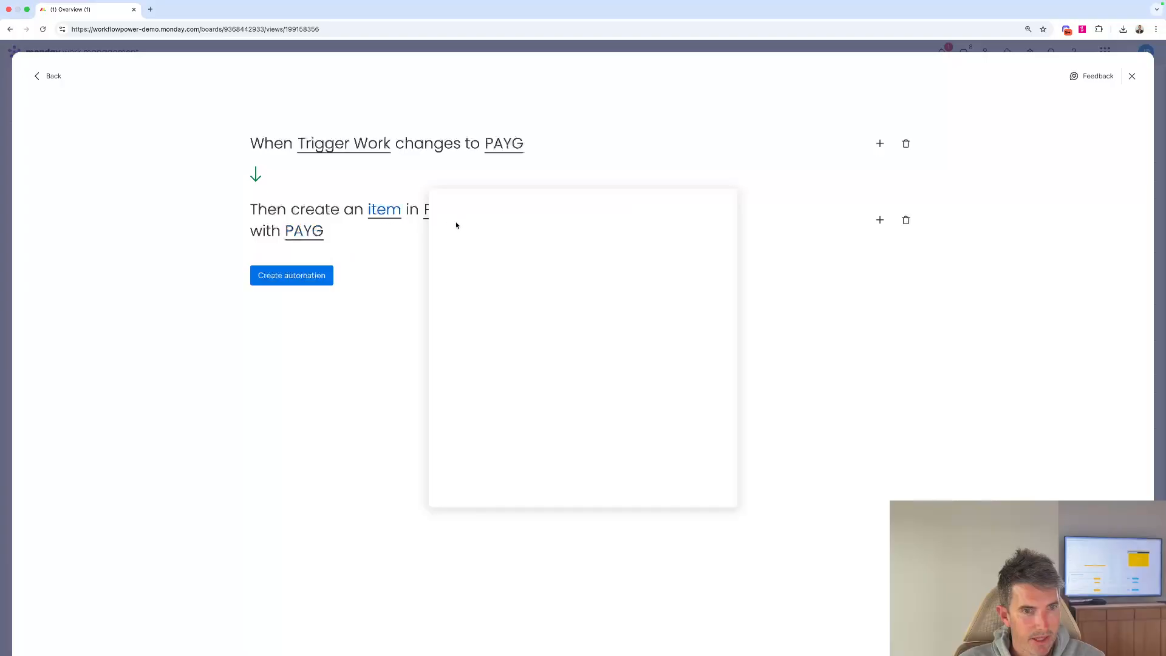
pyautogui.moveTo(586, 260); pyautogui.dragTo(572, 259)
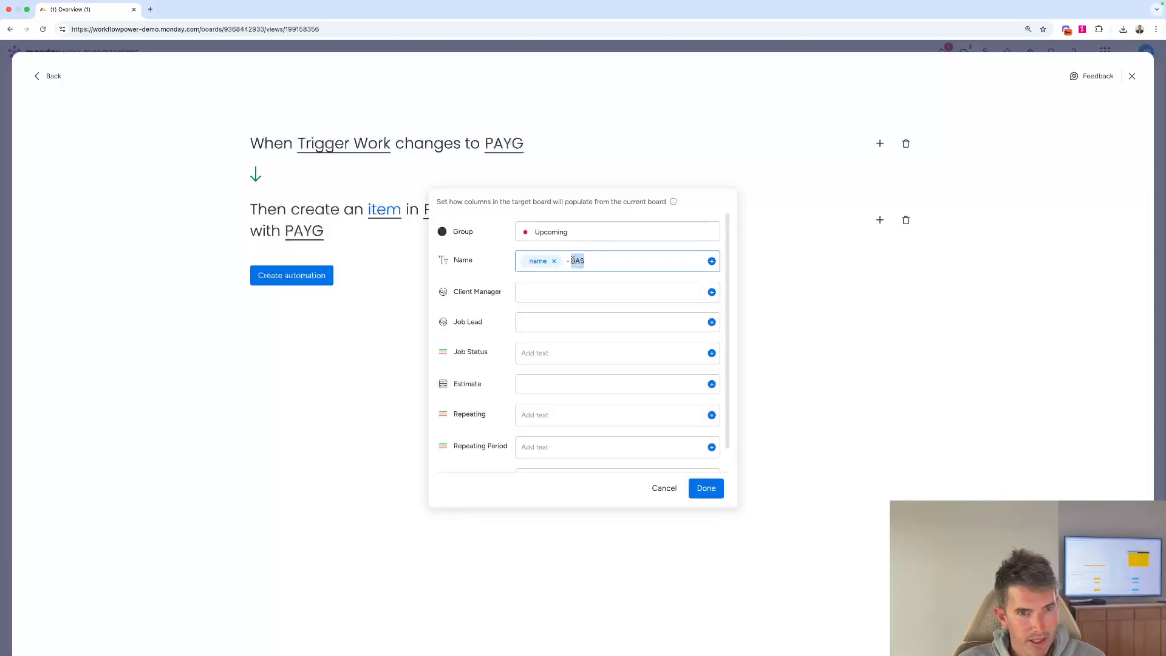
pyautogui.write('PAYG')
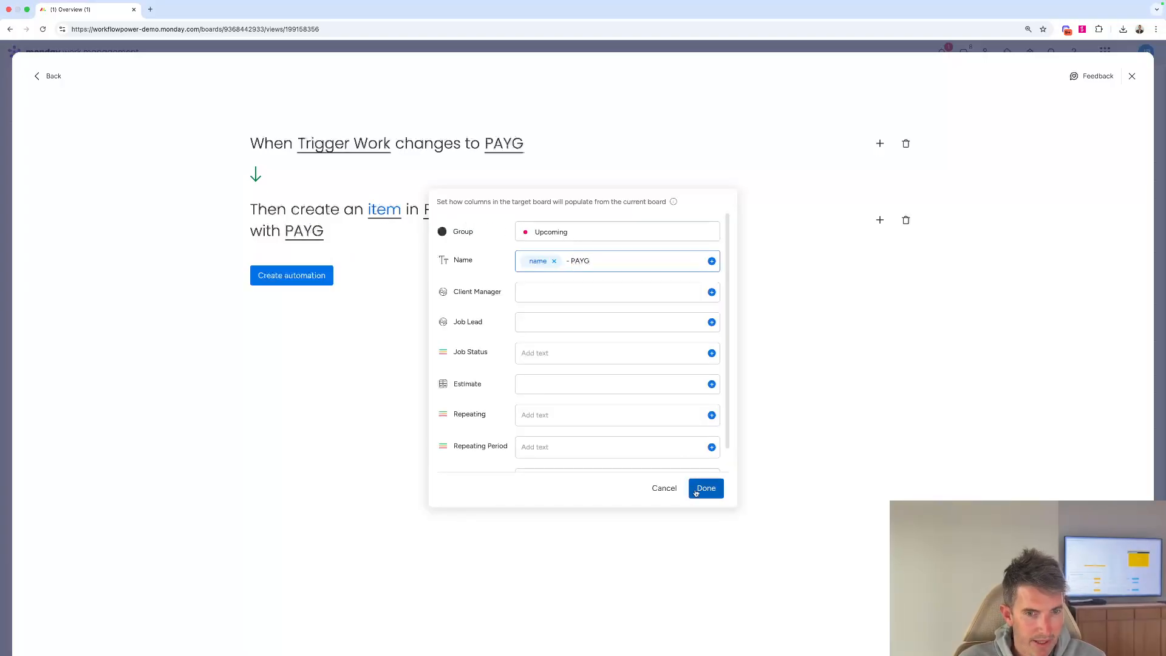
pyautogui.click(705, 487)
pyautogui.click(294, 275)
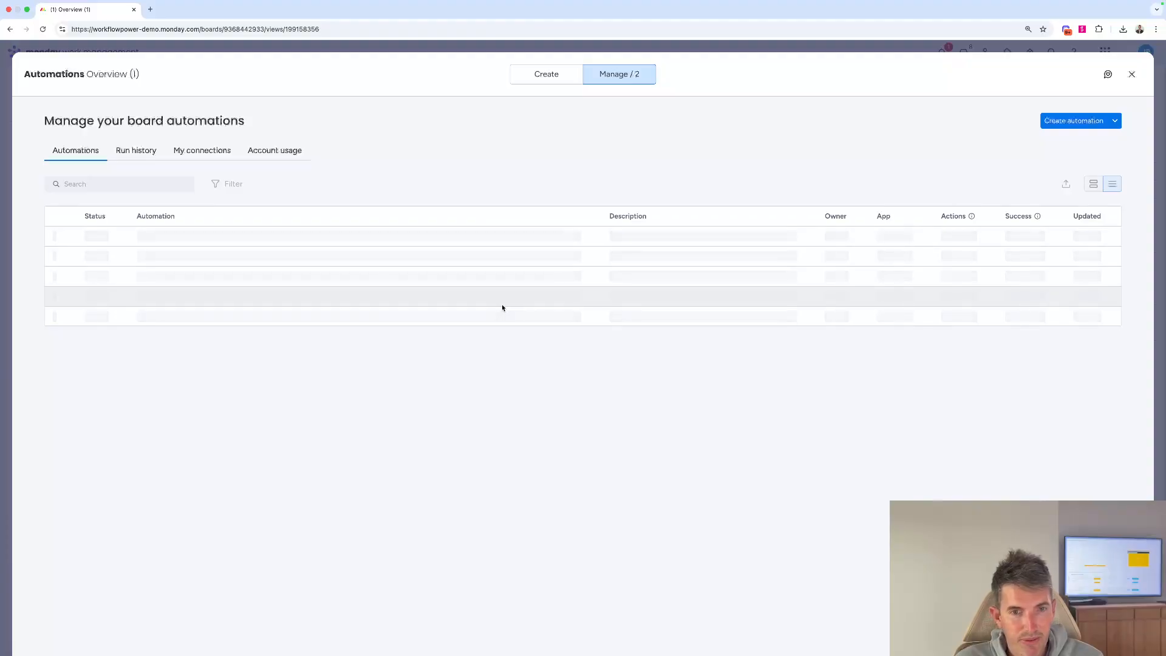
pyautogui.click(1133, 73)
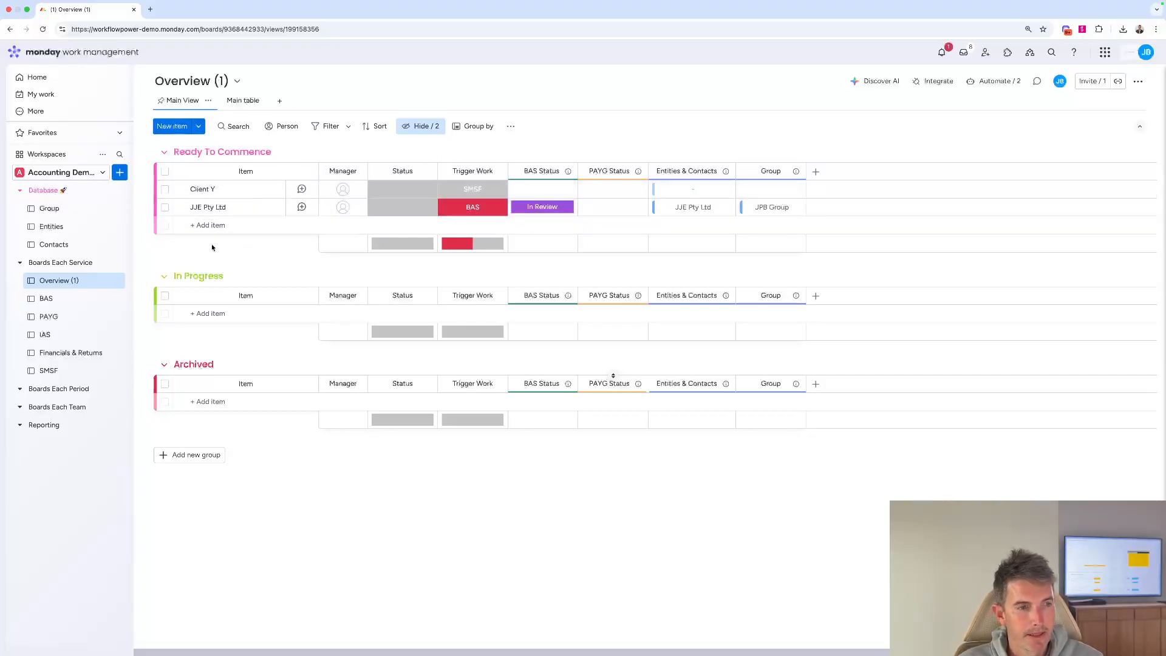
# Set JJE Pty Ltd's Trigger Work to PAYG on the Overview board and check the PAYG board for the created item
pyautogui.click(73, 318)
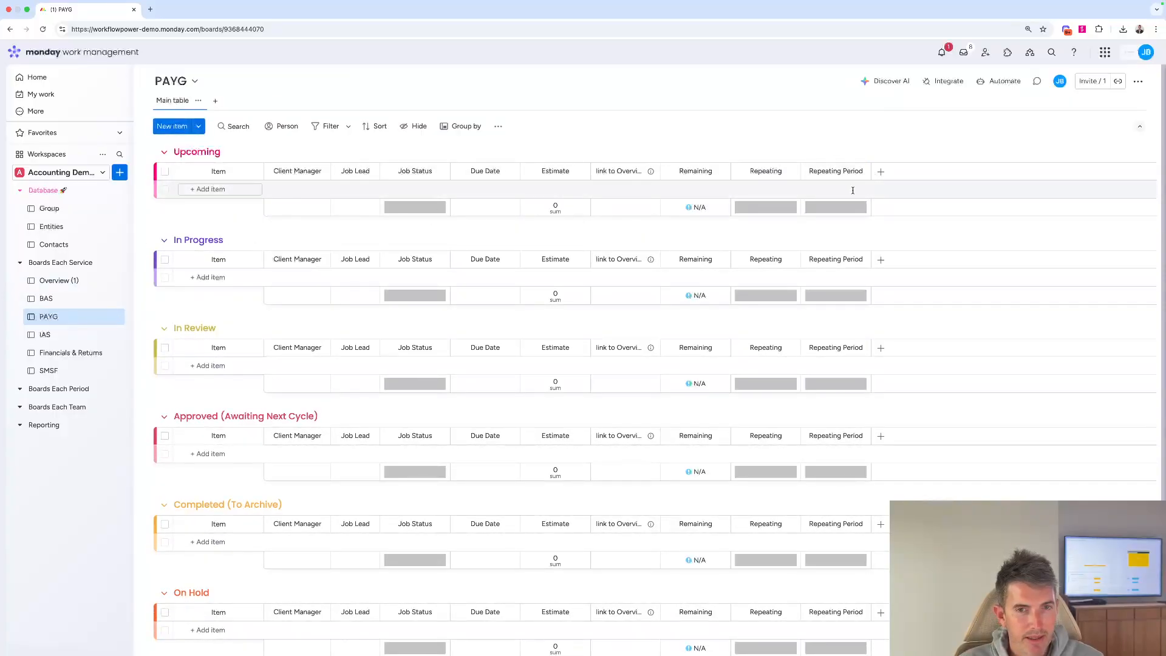
pyautogui.click(53, 298)
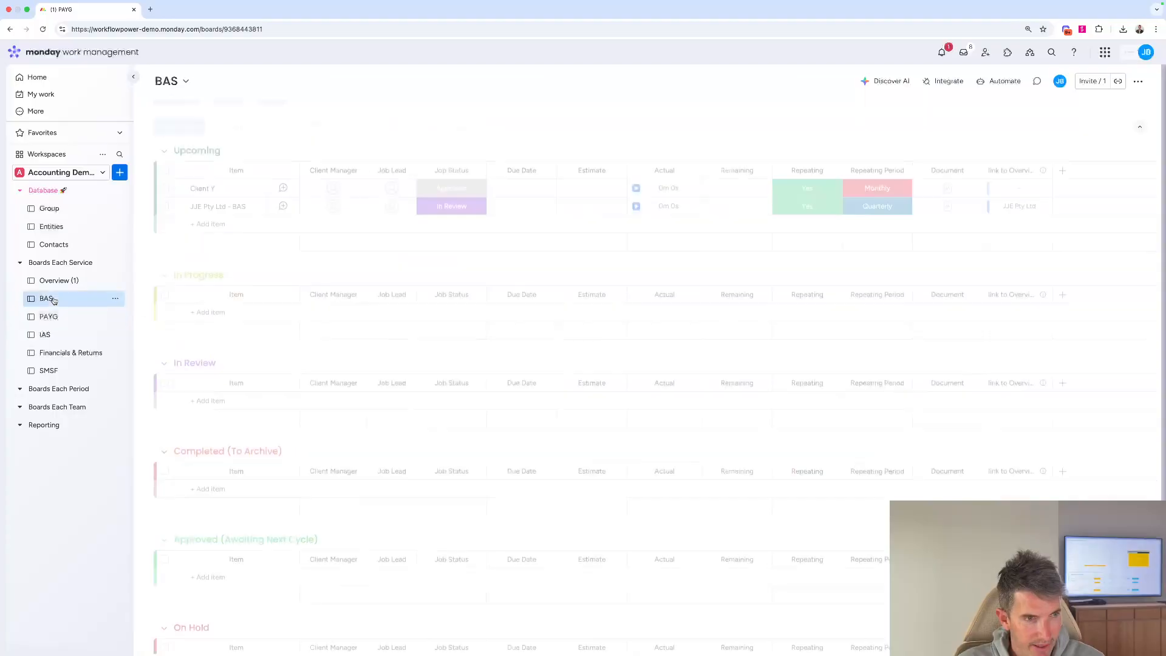
pyautogui.click(56, 281)
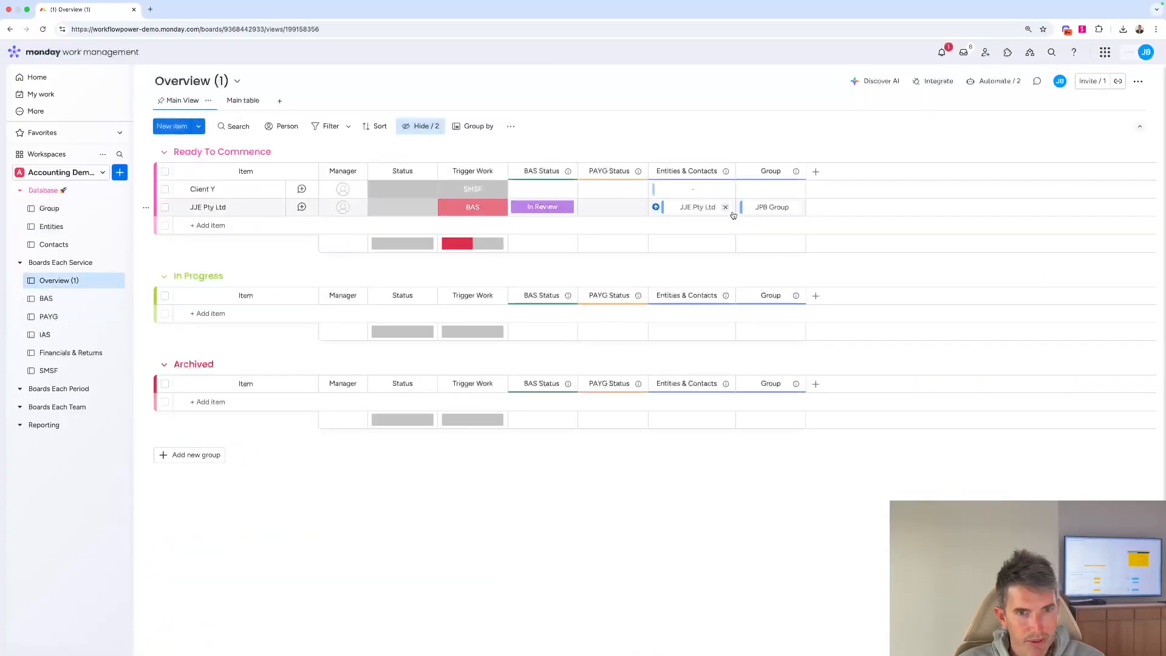
pyautogui.click(457, 207)
pyautogui.click(465, 238)
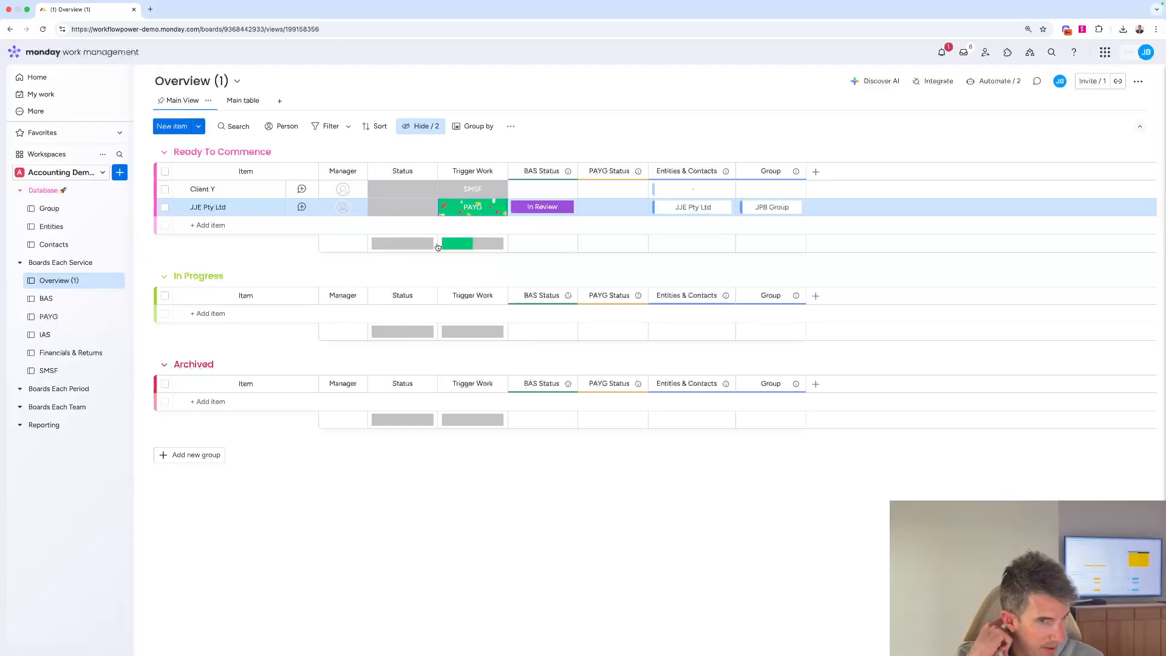
pyautogui.click(61, 316)
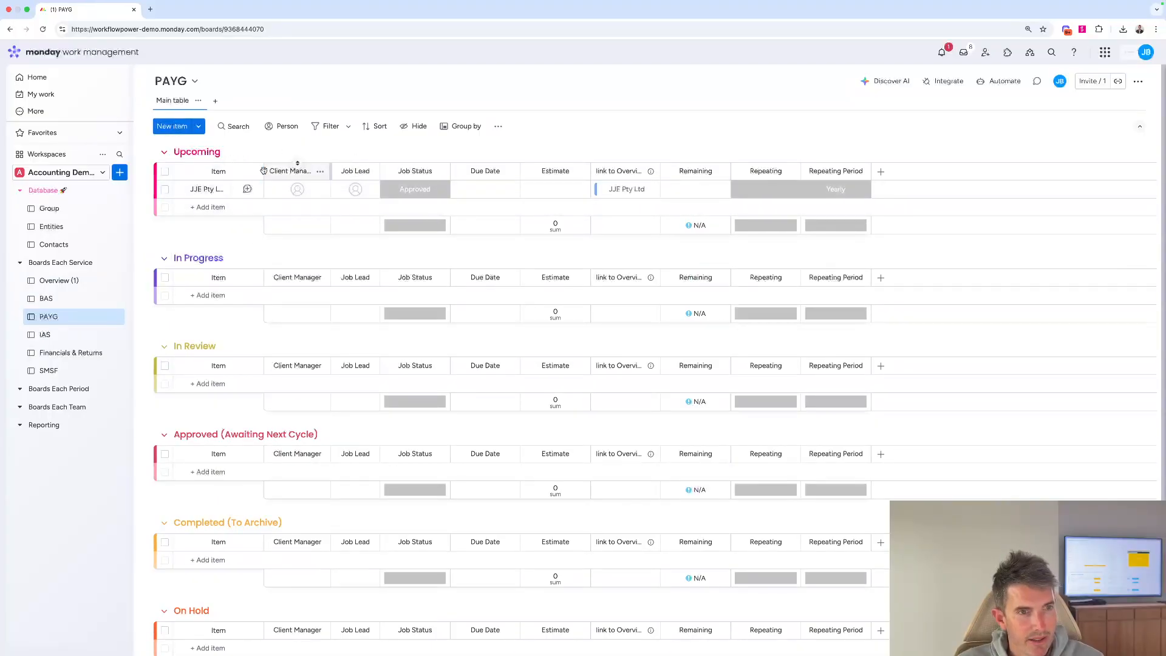
# Widen the PAYG board's Item column, set the JJE Pty Ltd - PAYG job status to In Progress, and check it on Overview (1)
pyautogui.moveTo(272, 170); pyautogui.dragTo(308, 170)
pyautogui.click(446, 192)
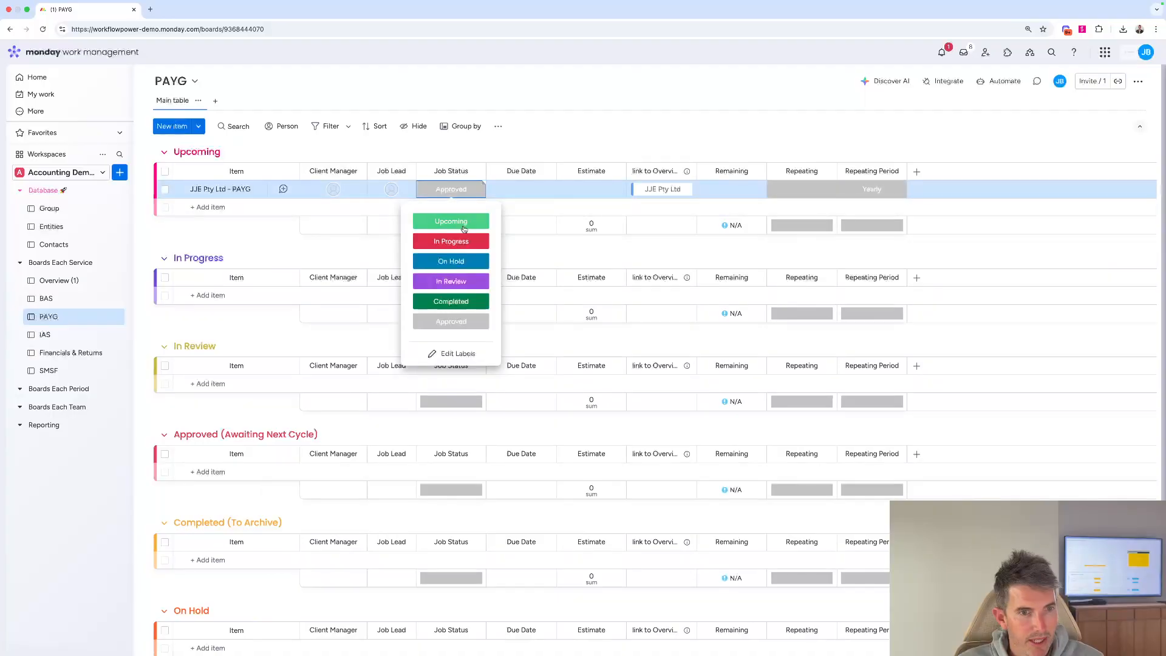
pyautogui.click(451, 241)
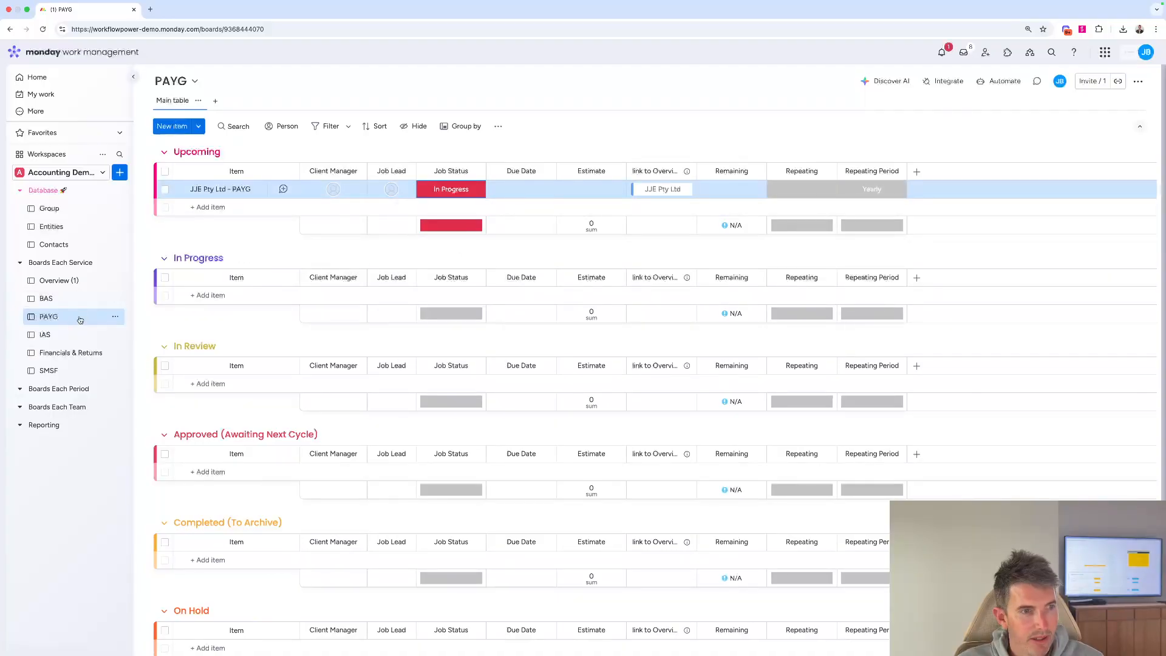
pyautogui.click(54, 282)
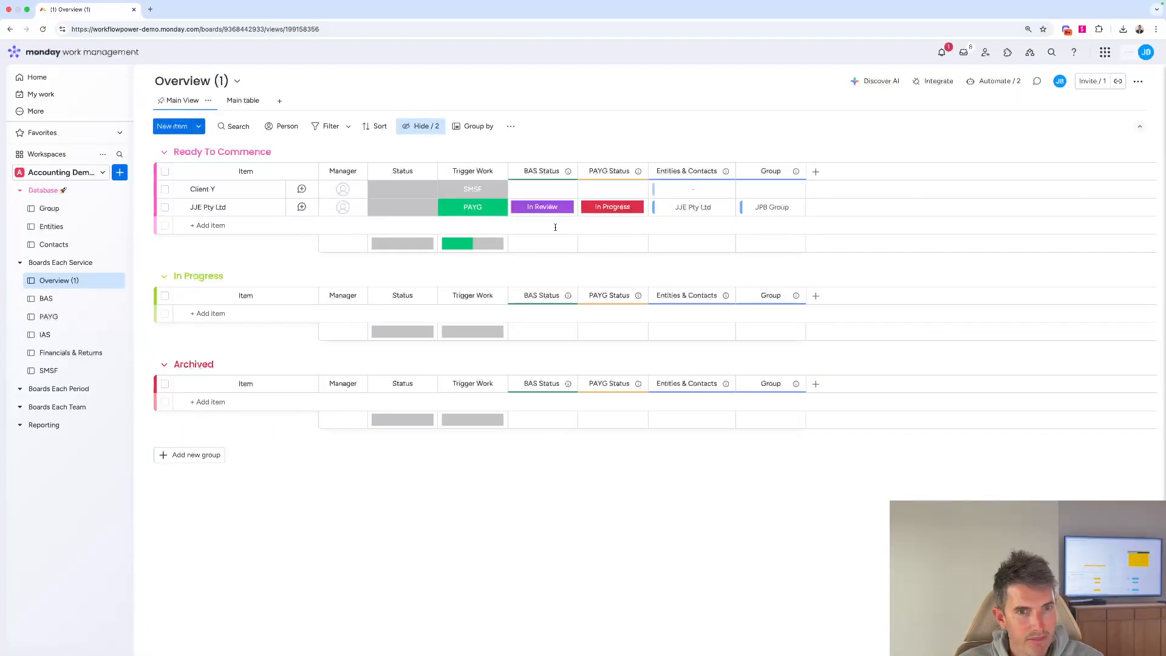
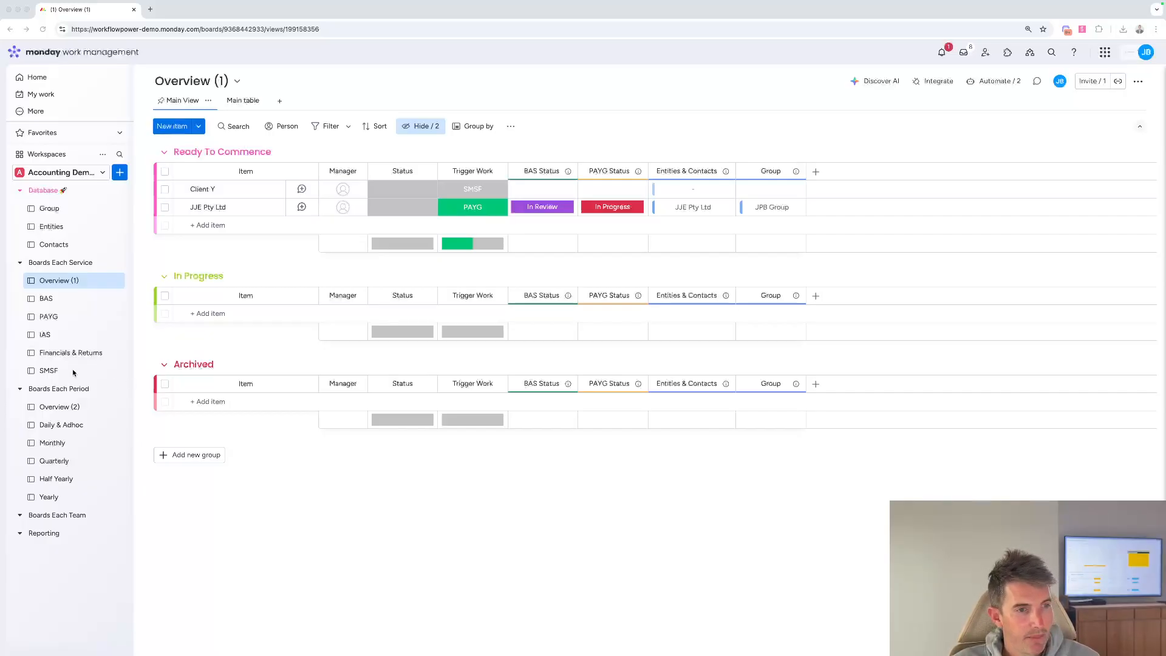
# Reorder the Overview (2) board's groups as Ready To Commence, In Progress, Archived
pyautogui.click(63, 408)
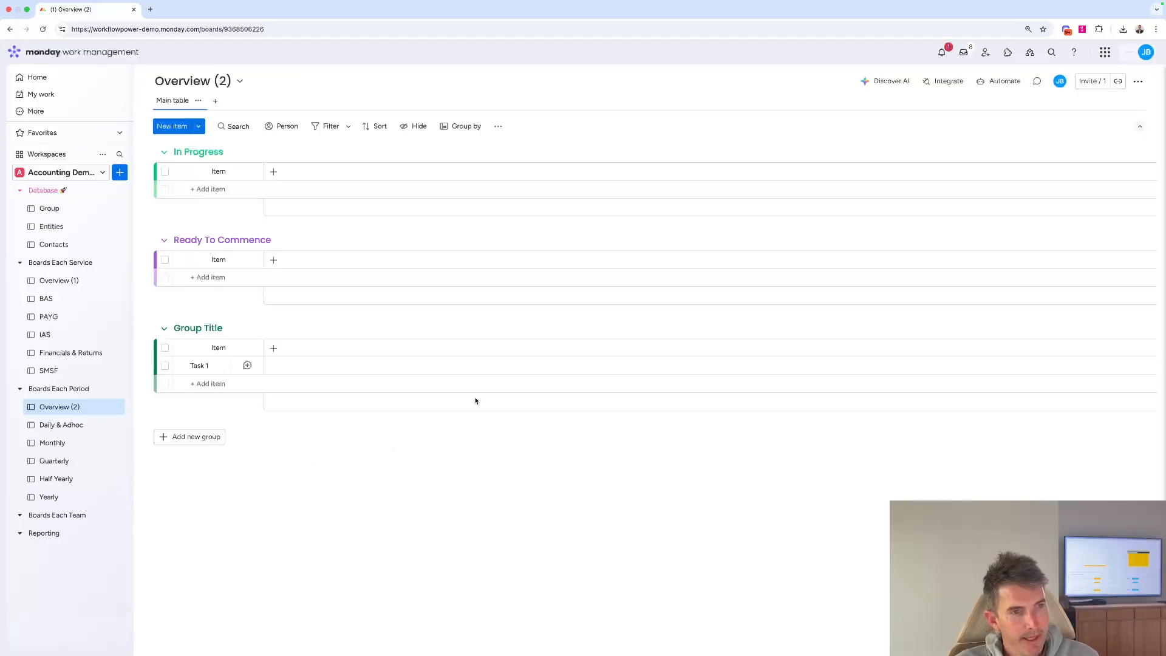
pyautogui.moveTo(222, 240); pyautogui.dragTo(219, 197)
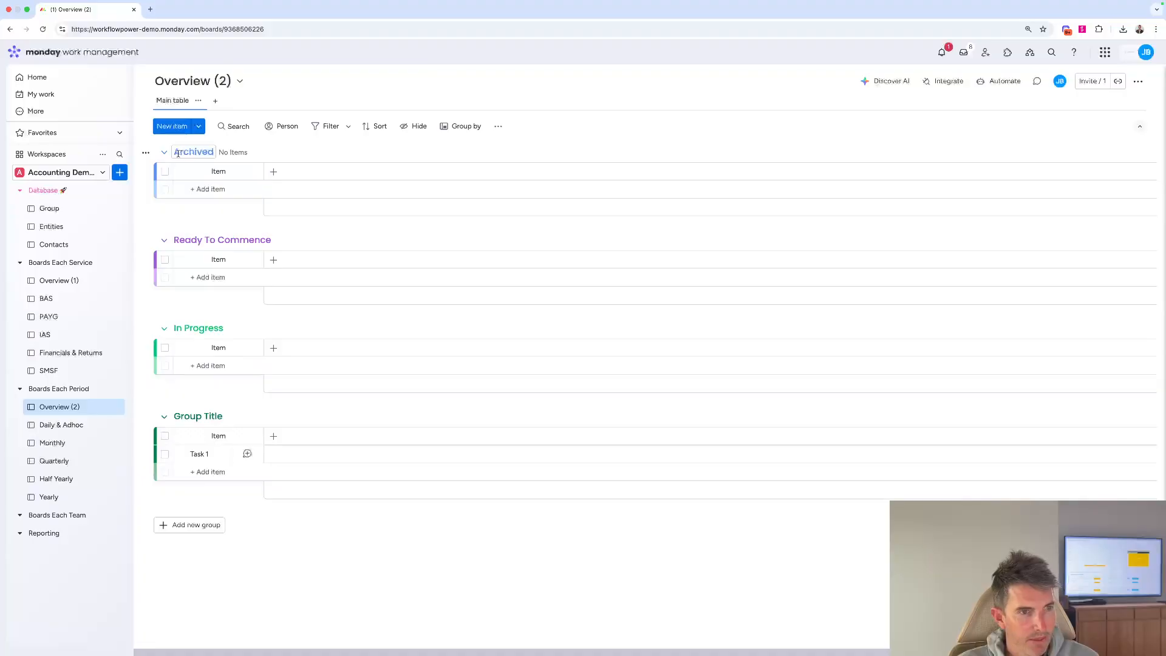
pyautogui.moveTo(195, 153); pyautogui.dragTo(200, 231)
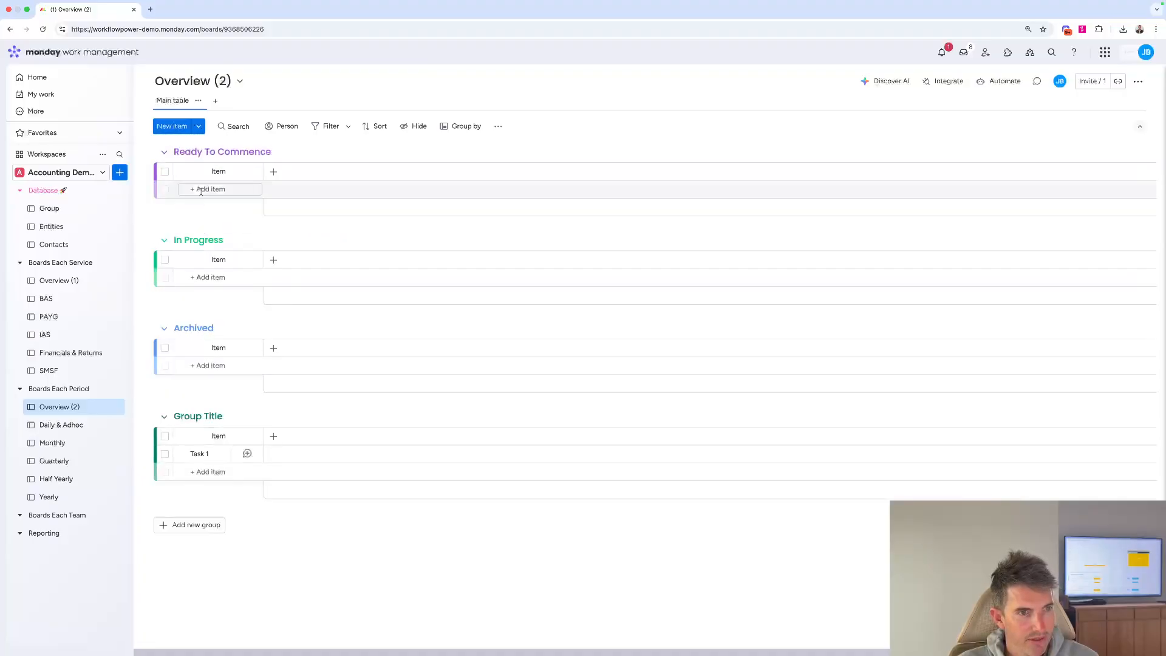
# Recolour the Ready To Commence group orange and the Archived group dark red on Overview (2)
pyautogui.click(190, 153)
pyautogui.click(180, 156)
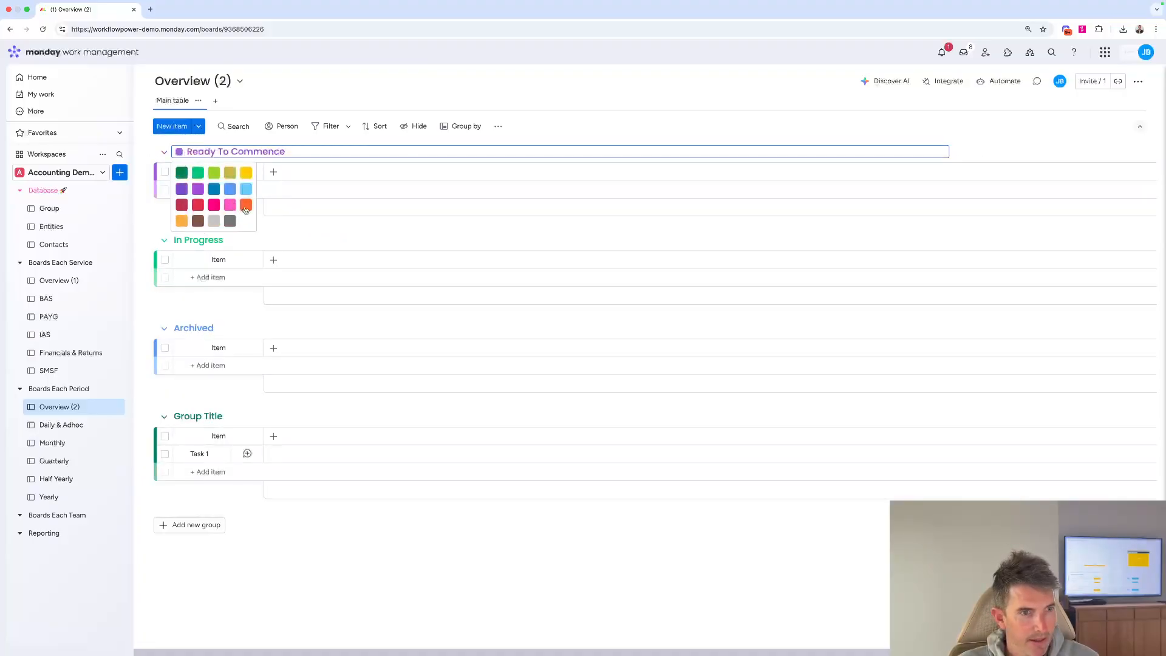
pyautogui.click(243, 210)
pyautogui.click(201, 329)
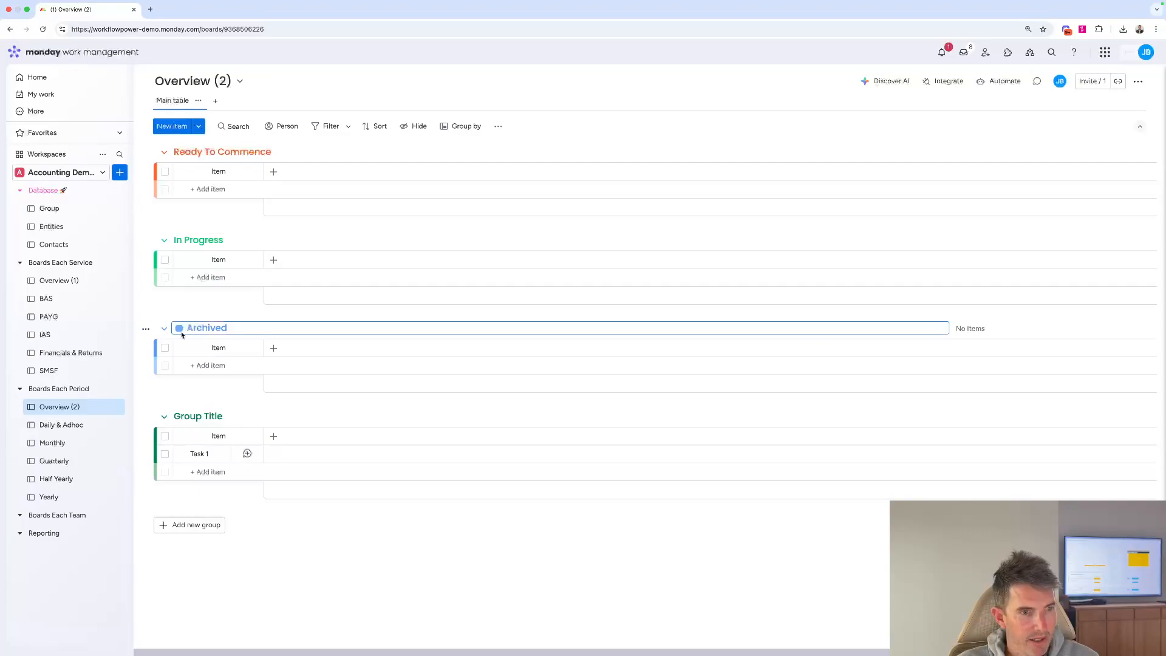
pyautogui.click(180, 329)
pyautogui.click(247, 364)
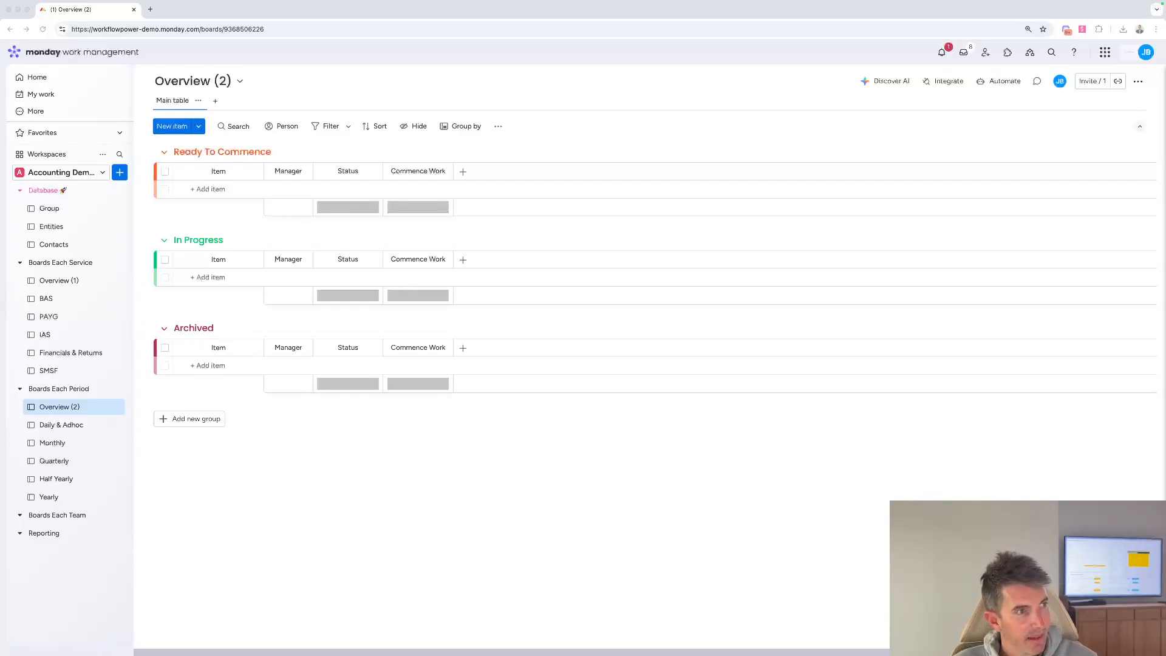
# Check the BAS board's groups for reference and place the Monthly board's Upcoming group above In Progress
pyautogui.click(73, 299)
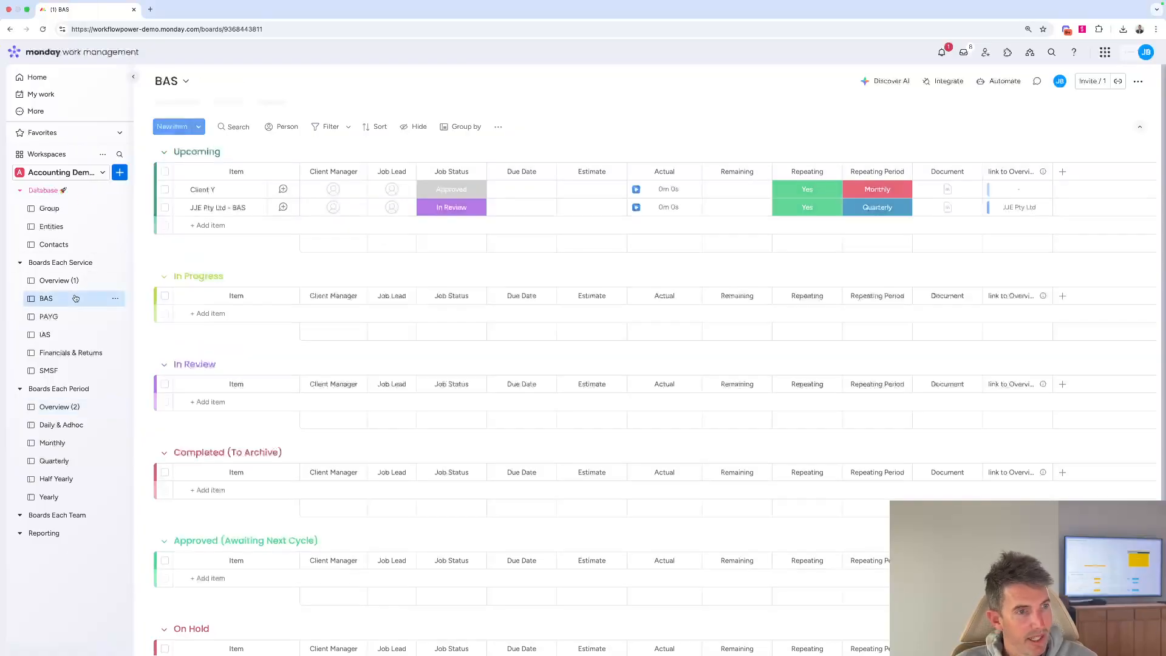
pyautogui.click(60, 441)
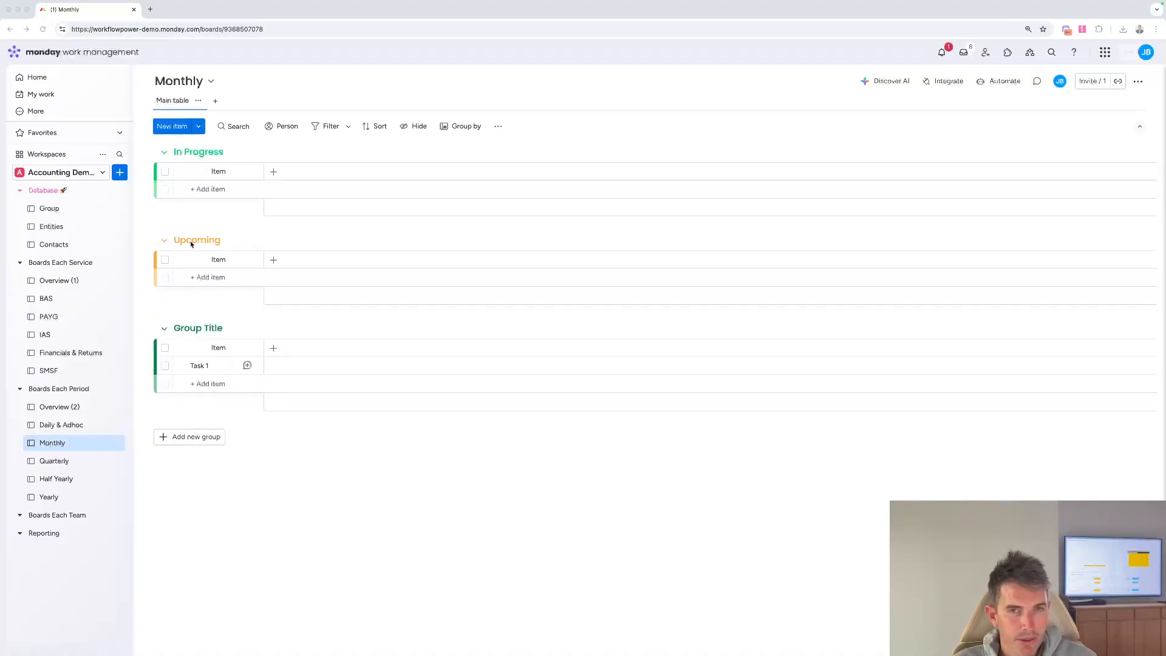
pyautogui.moveTo(191, 244); pyautogui.dragTo(191, 152)
pyautogui.moveTo(198, 328); pyautogui.dragTo(244, 259)
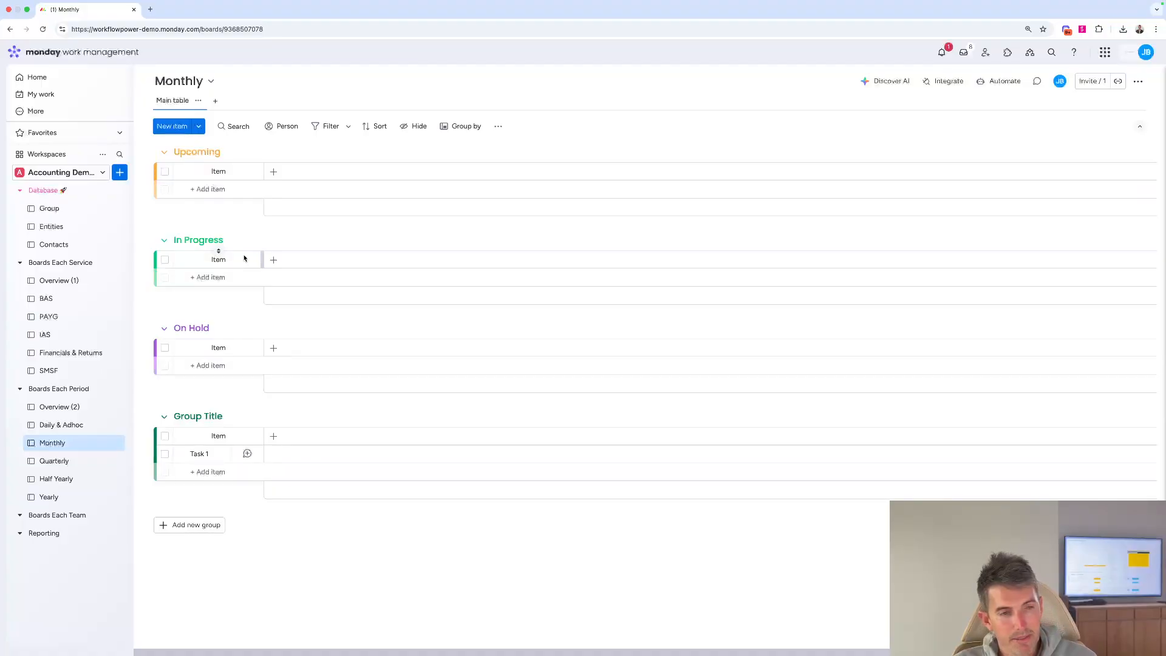
# Arrange the Monthly board's groups in the order Upcoming, In Progress, In Review, Approved (Awaiting Next Cycle), On Hold
pyautogui.scroll(3, 244, 258)
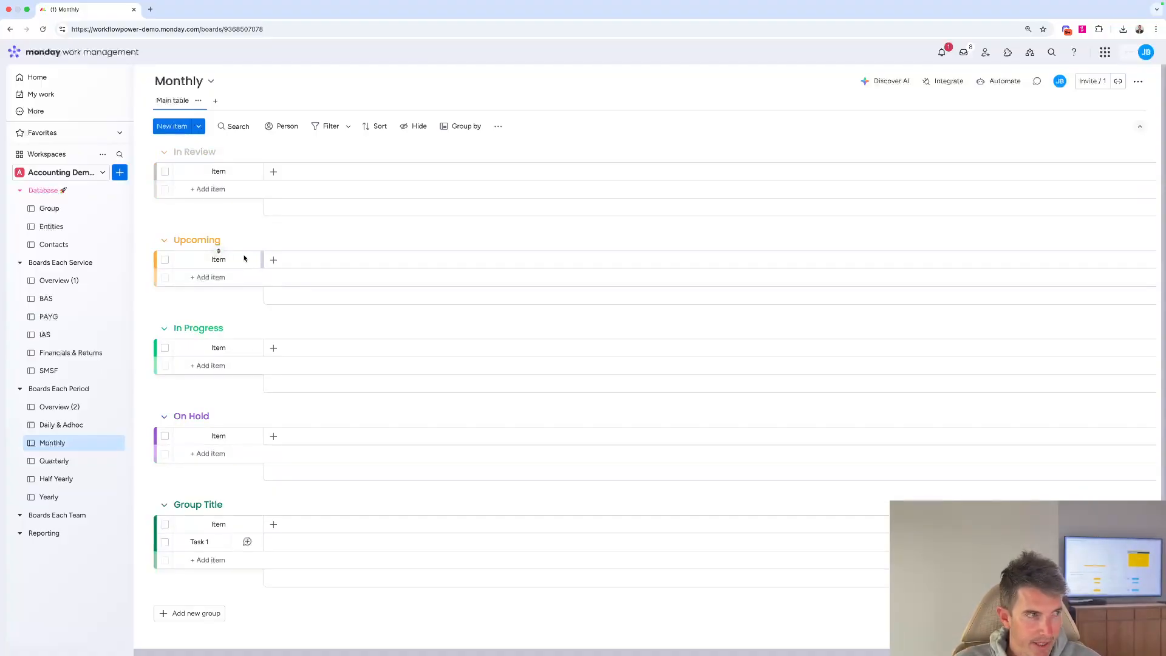
pyautogui.moveTo(201, 241); pyautogui.dragTo(195, 161)
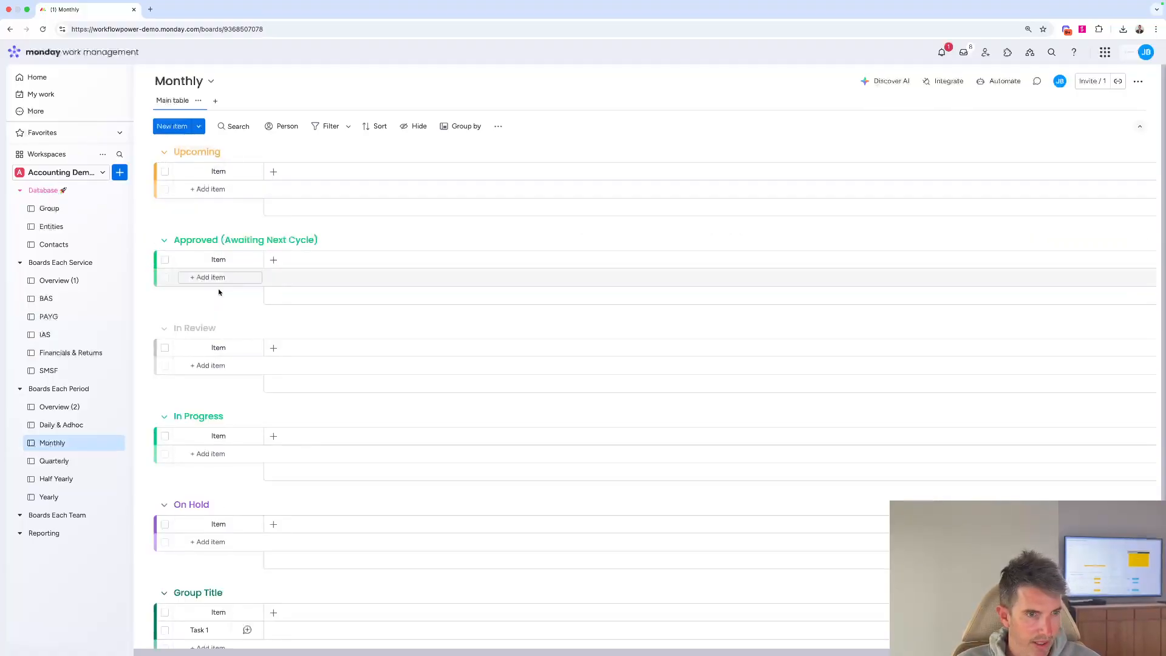
pyautogui.moveTo(203, 333); pyautogui.dragTo(196, 201)
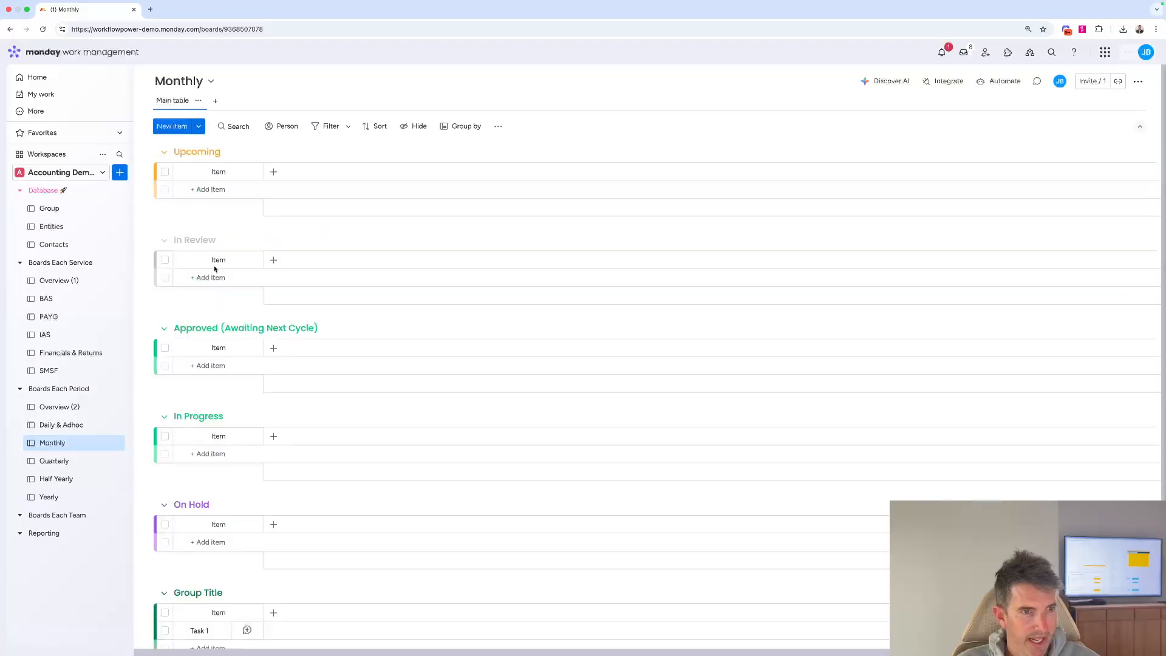
pyautogui.moveTo(199, 414); pyautogui.dragTo(190, 192)
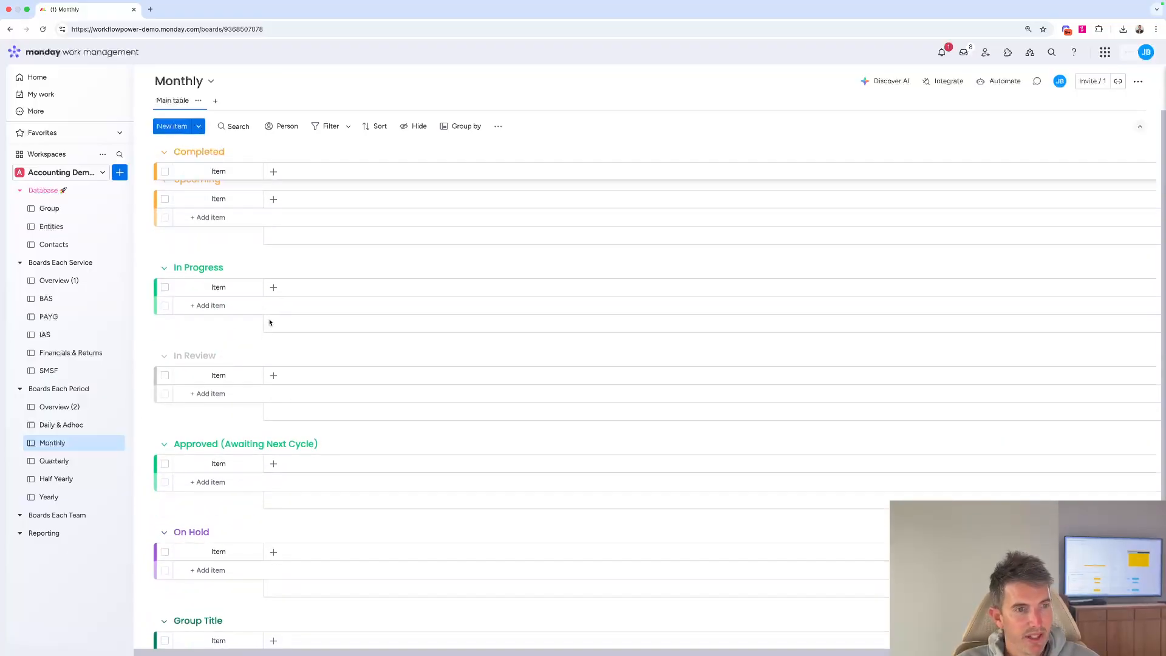
# Recolour the Monthly board's Approved (Awaiting Next Cycle) group dark purple and its On Hold group red
pyautogui.click(201, 442)
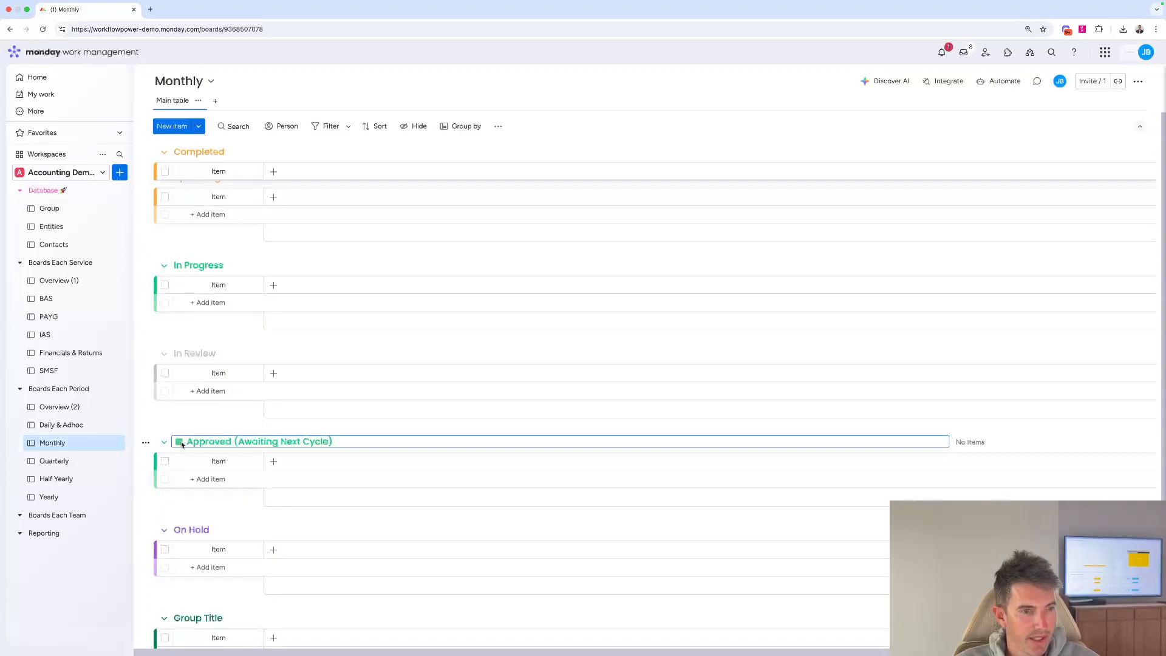
pyautogui.click(179, 442)
pyautogui.click(245, 464)
pyautogui.click(188, 530)
pyautogui.click(179, 529)
pyautogui.click(198, 583)
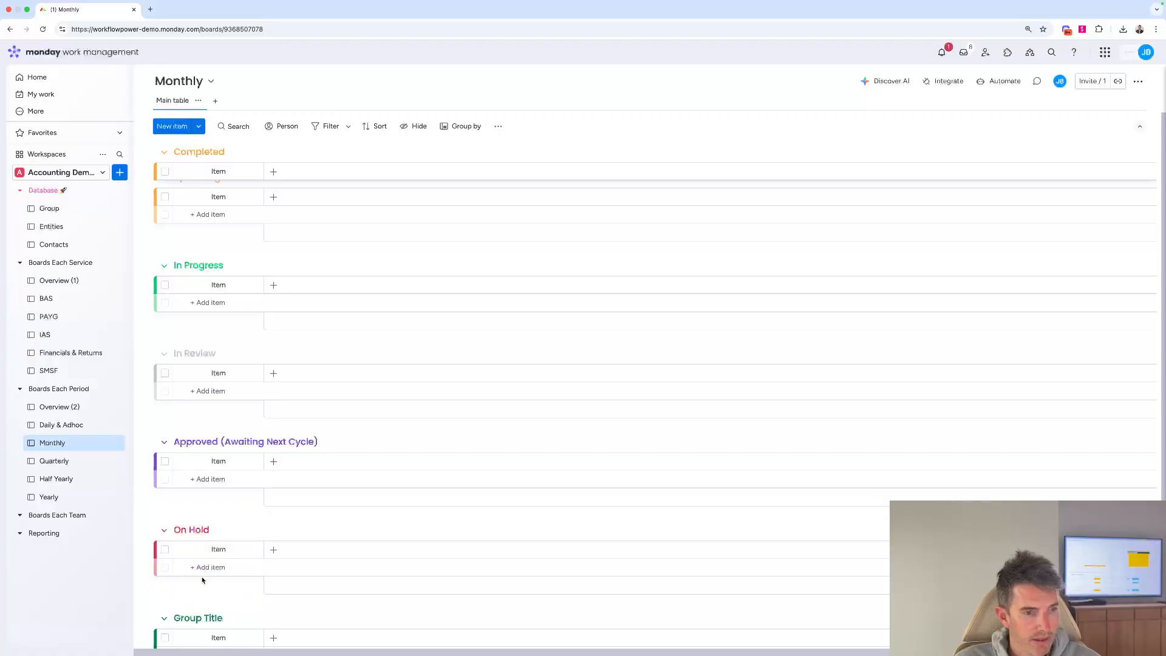
# Recolour the Monthly board's In Review group orange
pyautogui.click(203, 416)
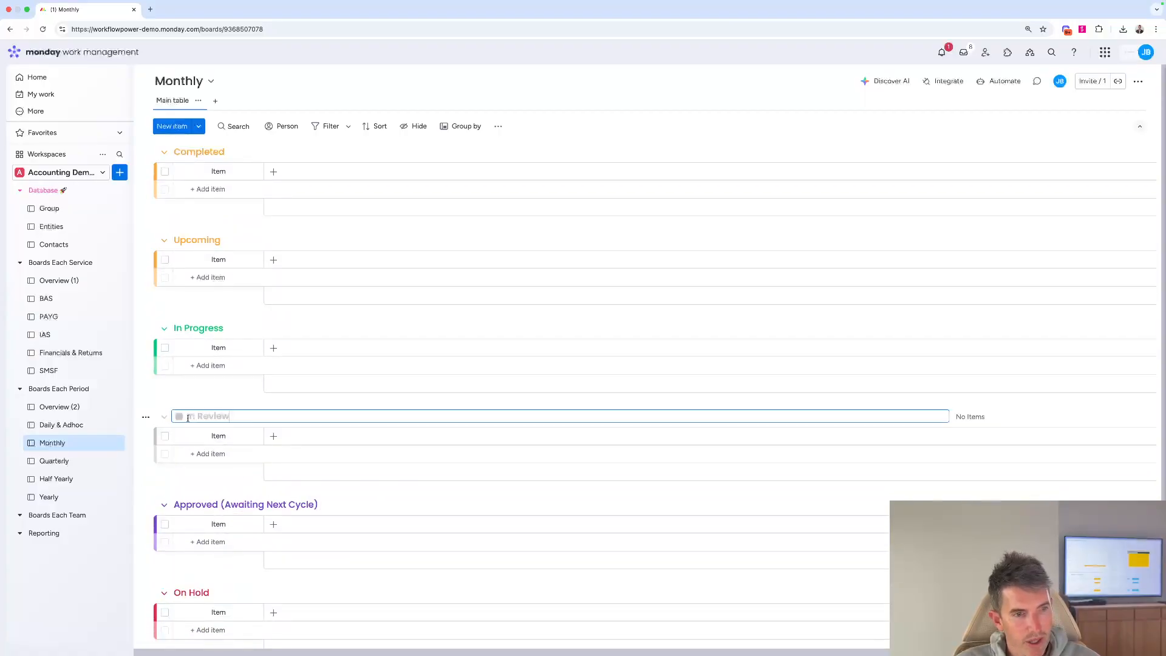
pyautogui.click(179, 416)
pyautogui.click(246, 470)
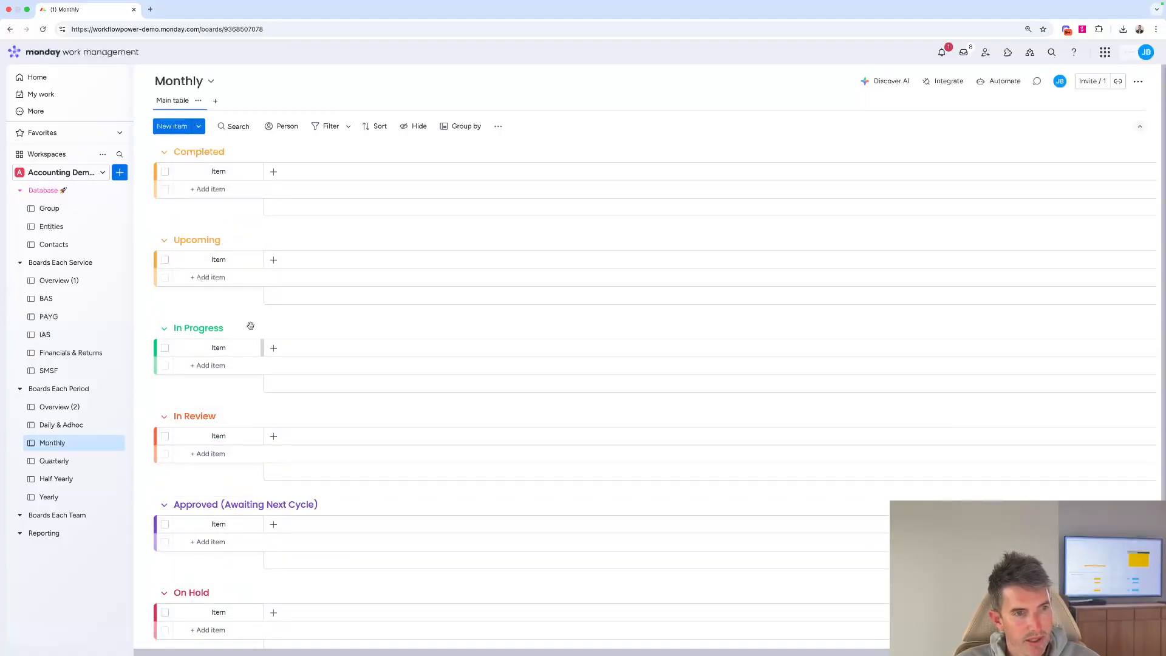
# Move the Completed group between Approved (Awaiting Next Cycle) and On Hold, and recolour it dark blue
pyautogui.moveTo(200, 148); pyautogui.dragTo(201, 320)
pyautogui.scroll(-2, 194, 353)
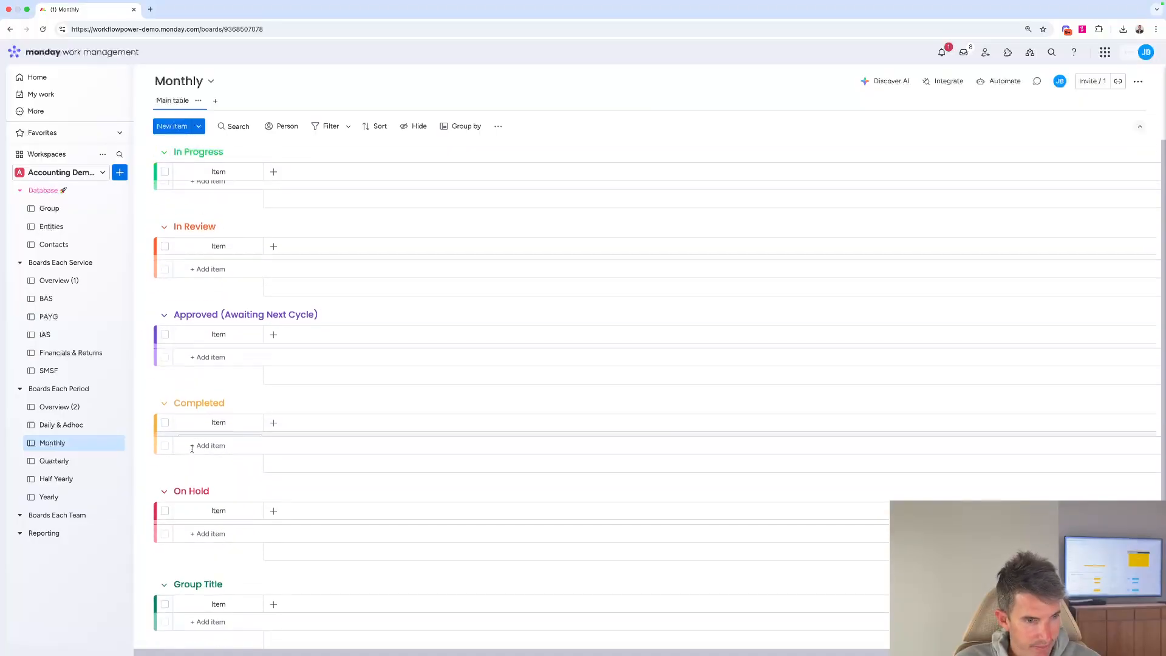
pyautogui.click(180, 388)
pyautogui.click(180, 387)
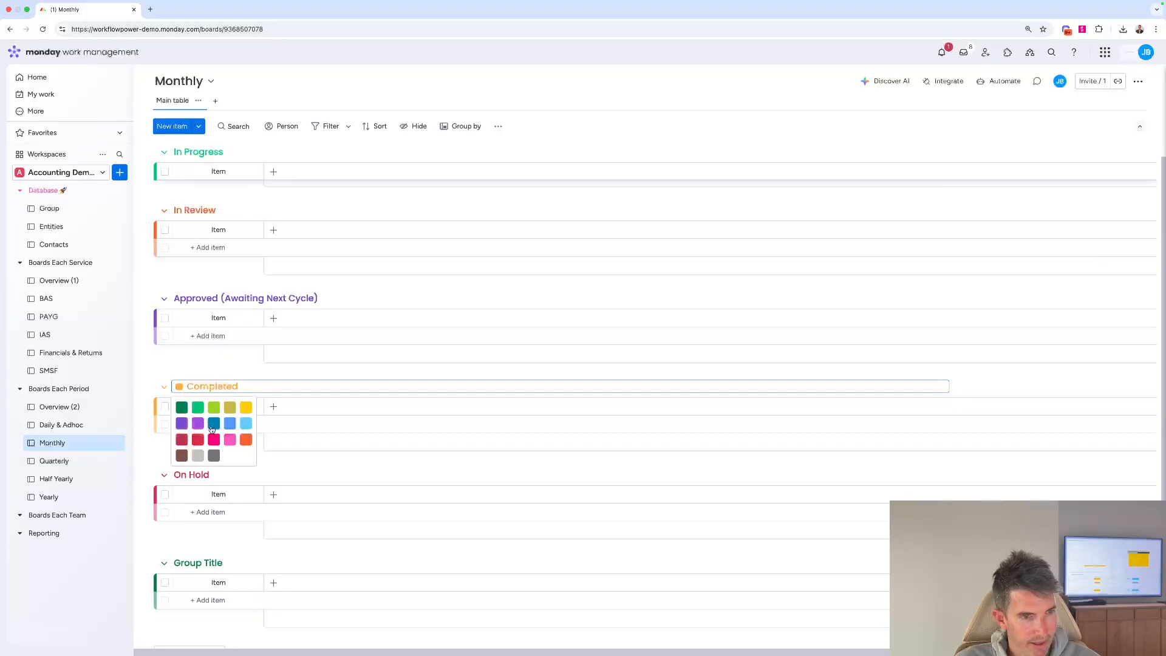
pyautogui.click(212, 431)
# Add a Client Y item to the Monthly board's Upcoming group and set its Job Type to BAS
pyautogui.scroll(3, 277, 359)
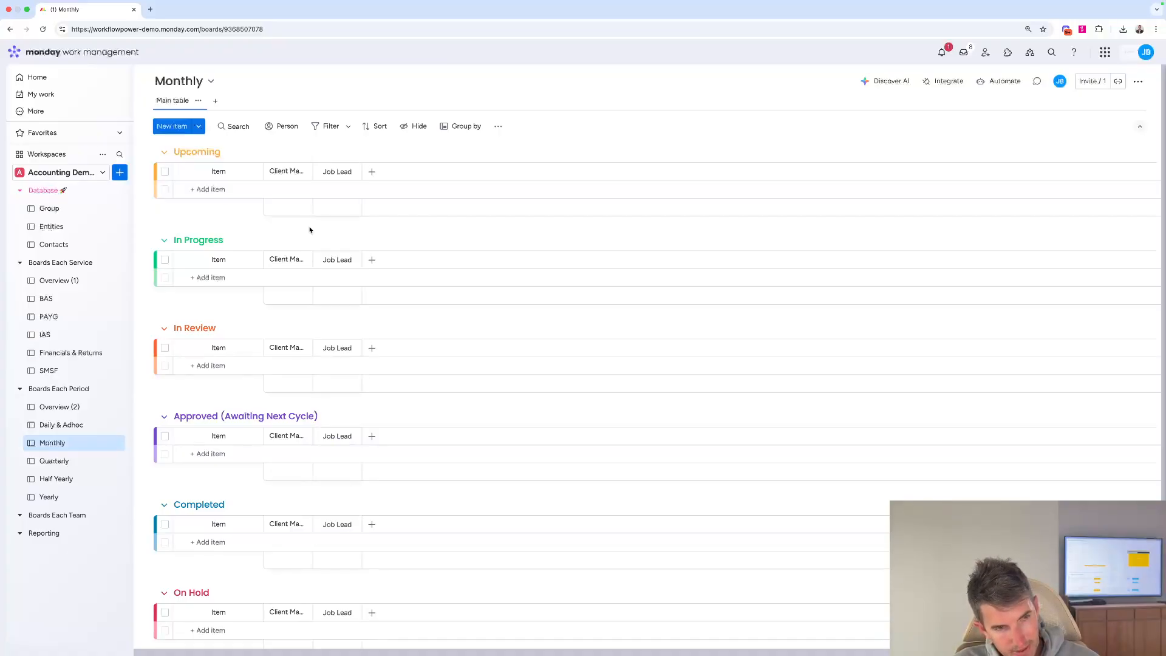
pyautogui.click(204, 190)
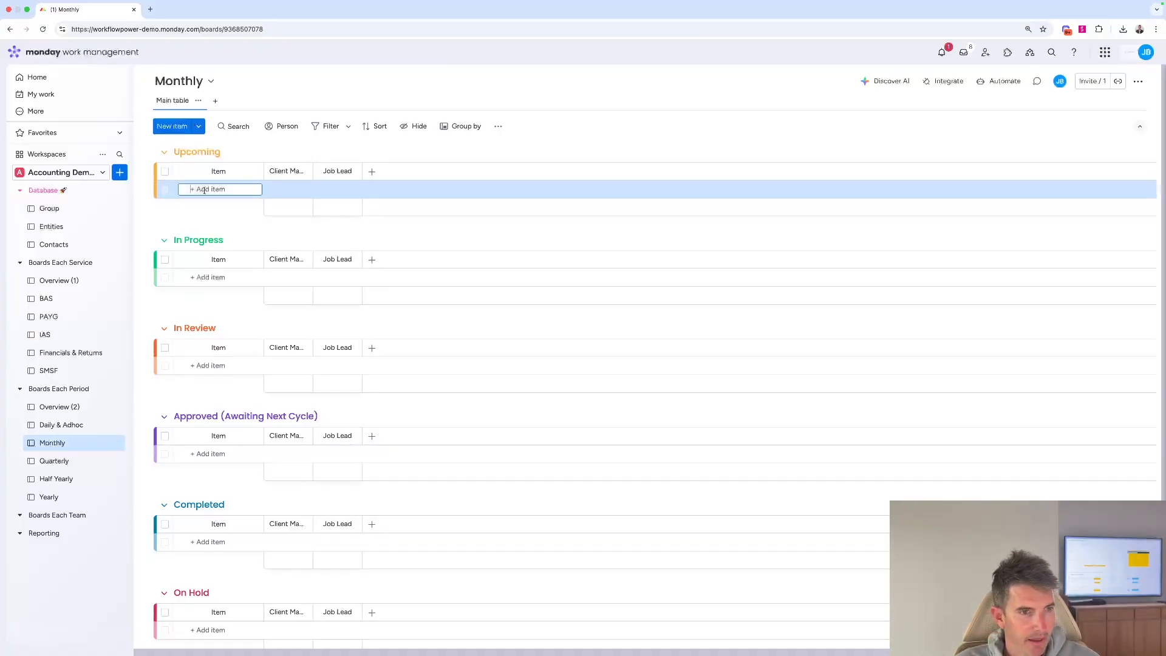
pyautogui.write('Client Y')
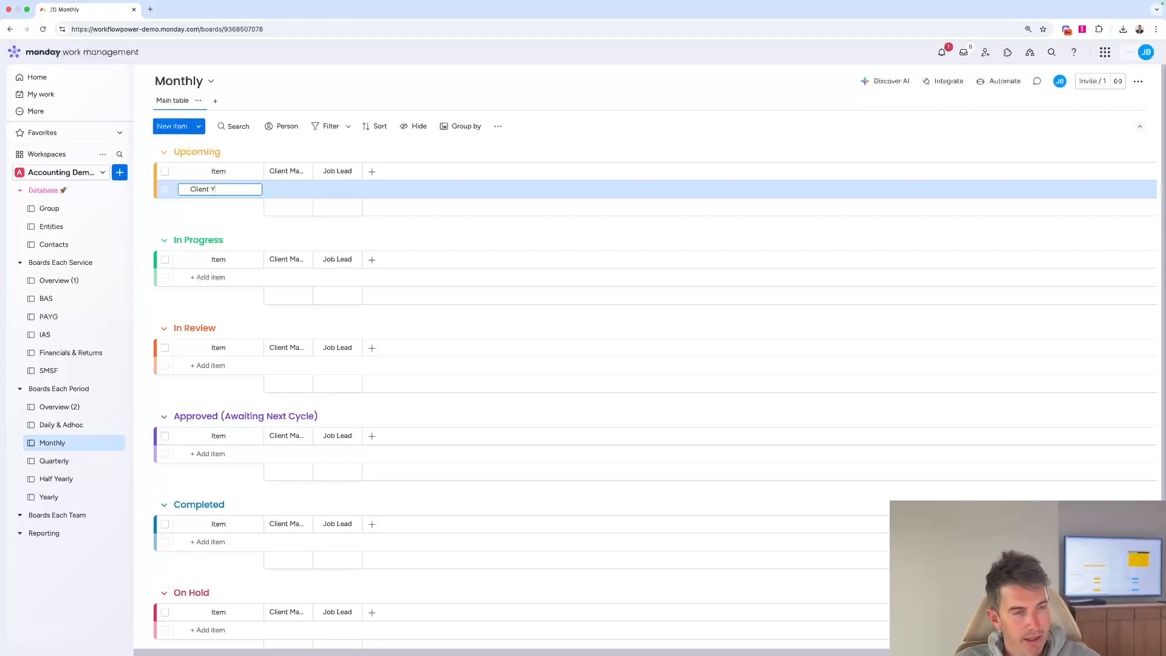
pyautogui.press('Return')
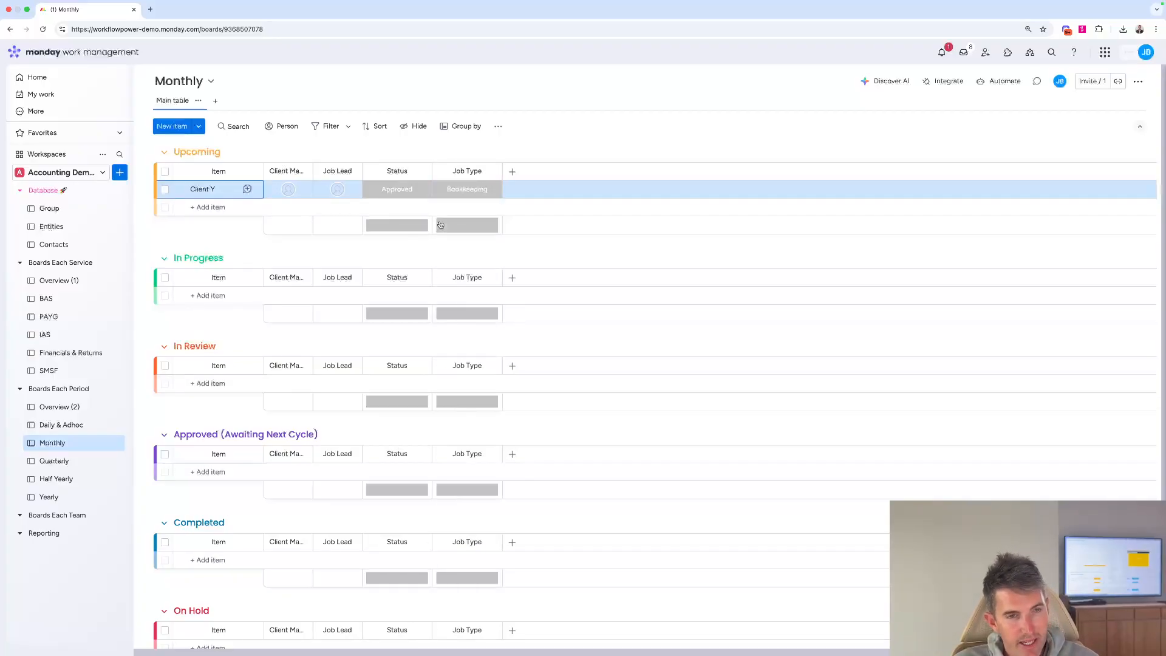
pyautogui.click(464, 189)
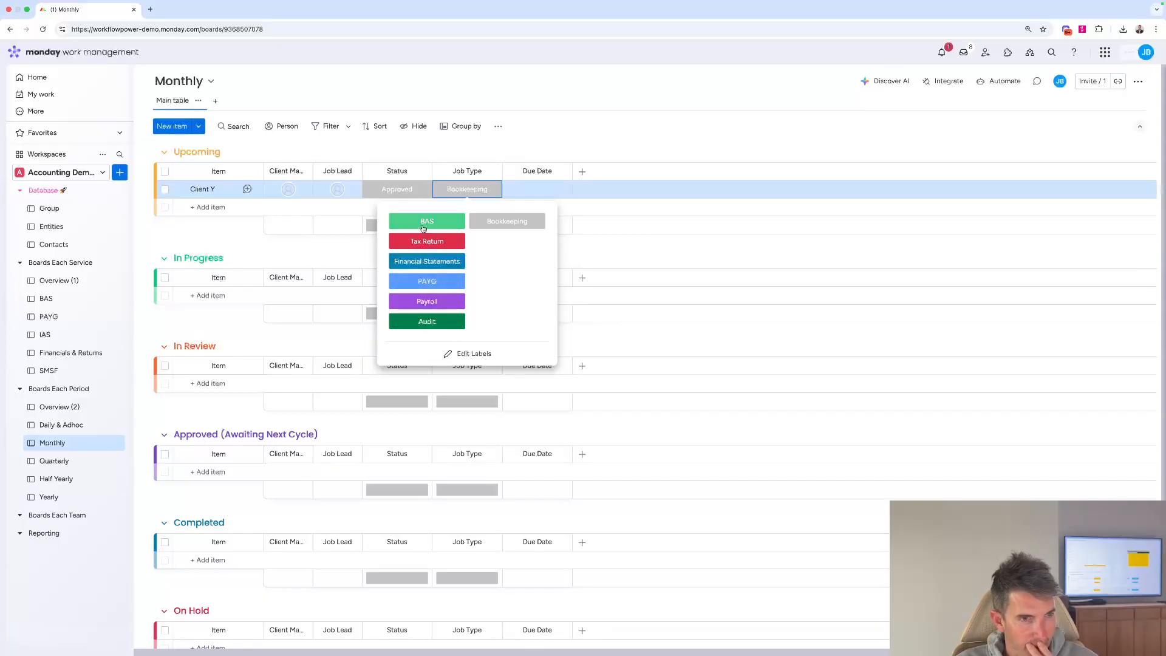
pyautogui.click(424, 228)
# Add a second Client Y item to the Upcoming group and set its Job Type to PAYG
pyautogui.click(207, 207)
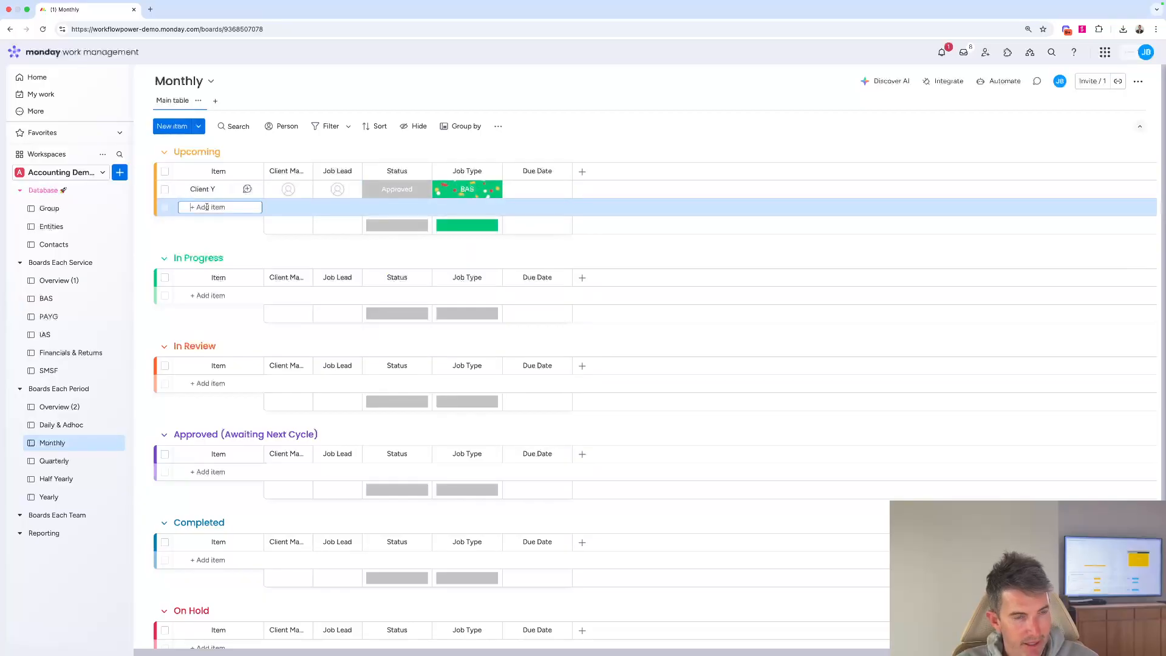
pyautogui.write('client Y')
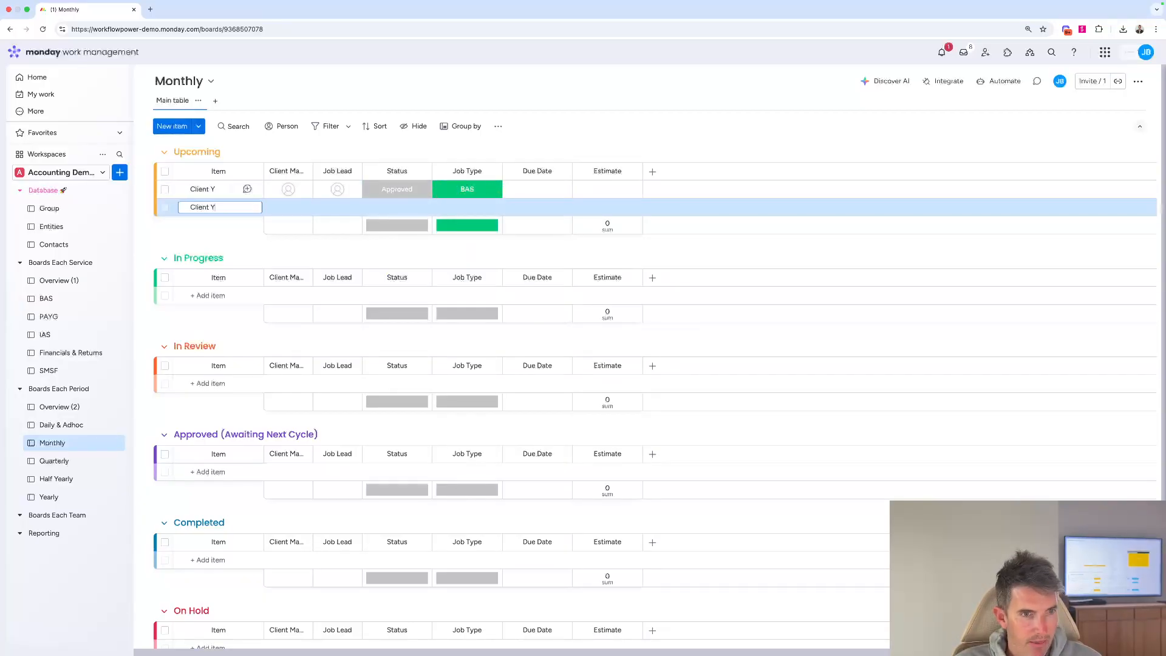
pyautogui.press('Return')
pyautogui.click(466, 207)
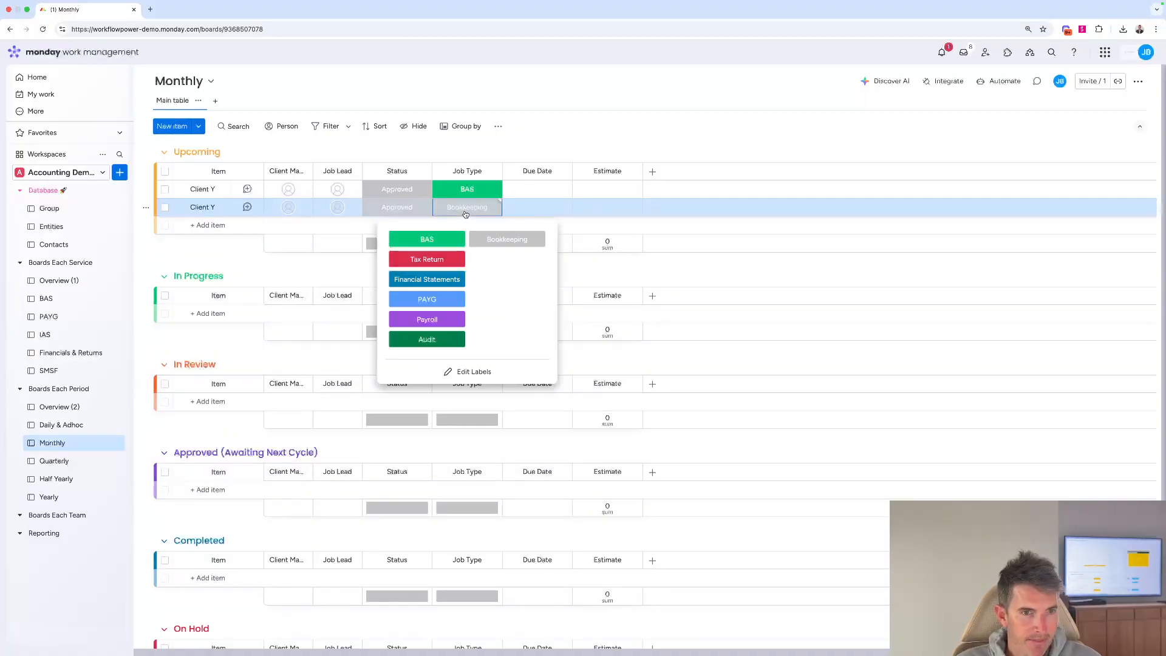
pyautogui.click(449, 299)
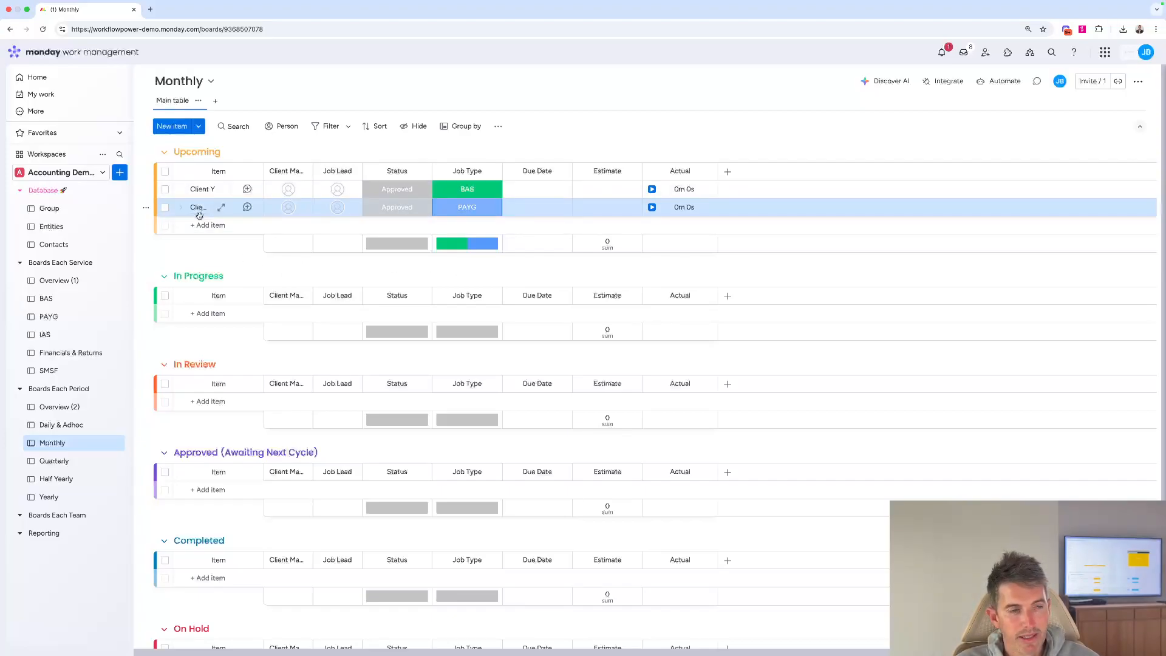
# Add a new table view to the Monthly board and name it BAS
pyautogui.click(213, 102)
pyautogui.click(236, 140)
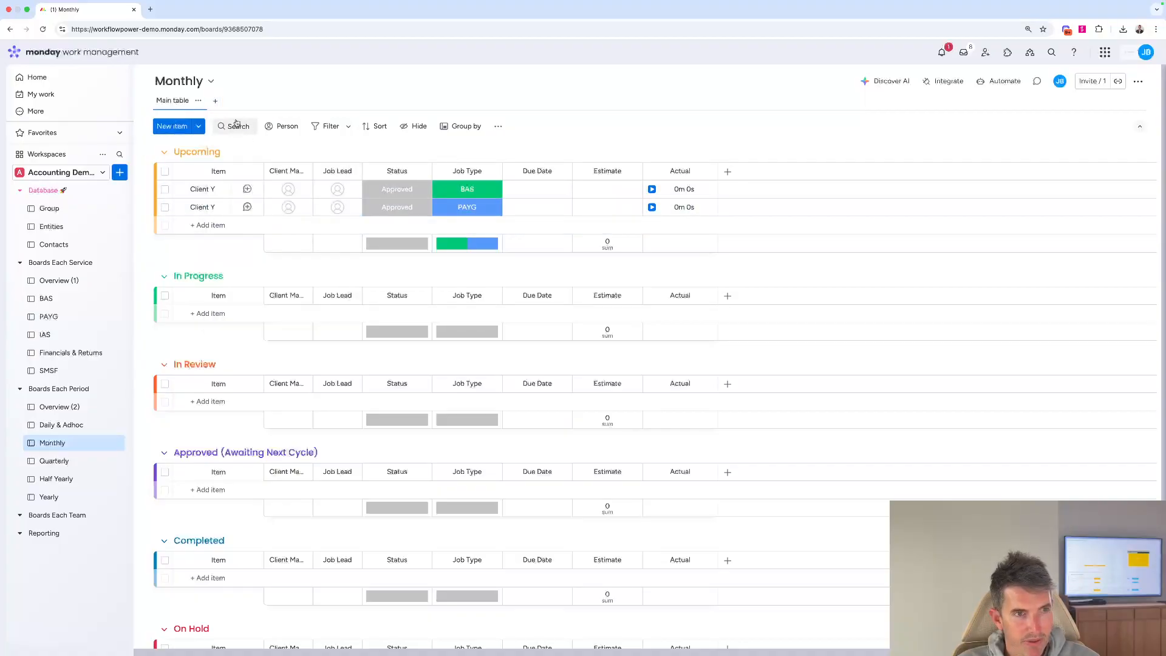
pyautogui.click(237, 101)
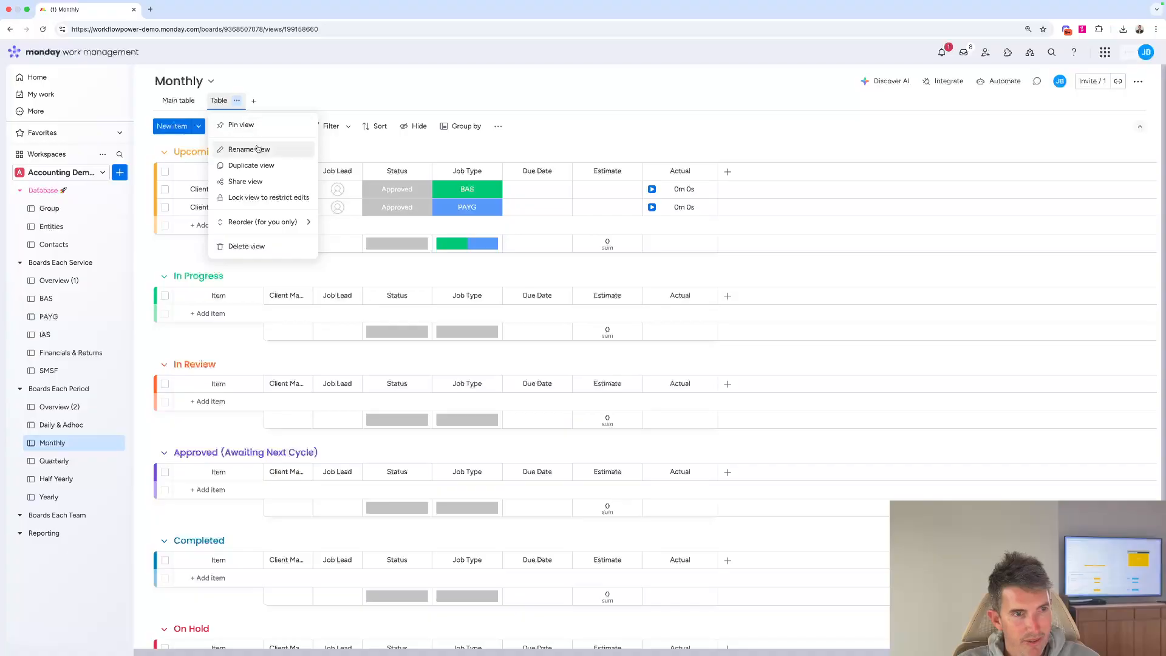
pyautogui.click(249, 150)
pyautogui.doubleClick(218, 102)
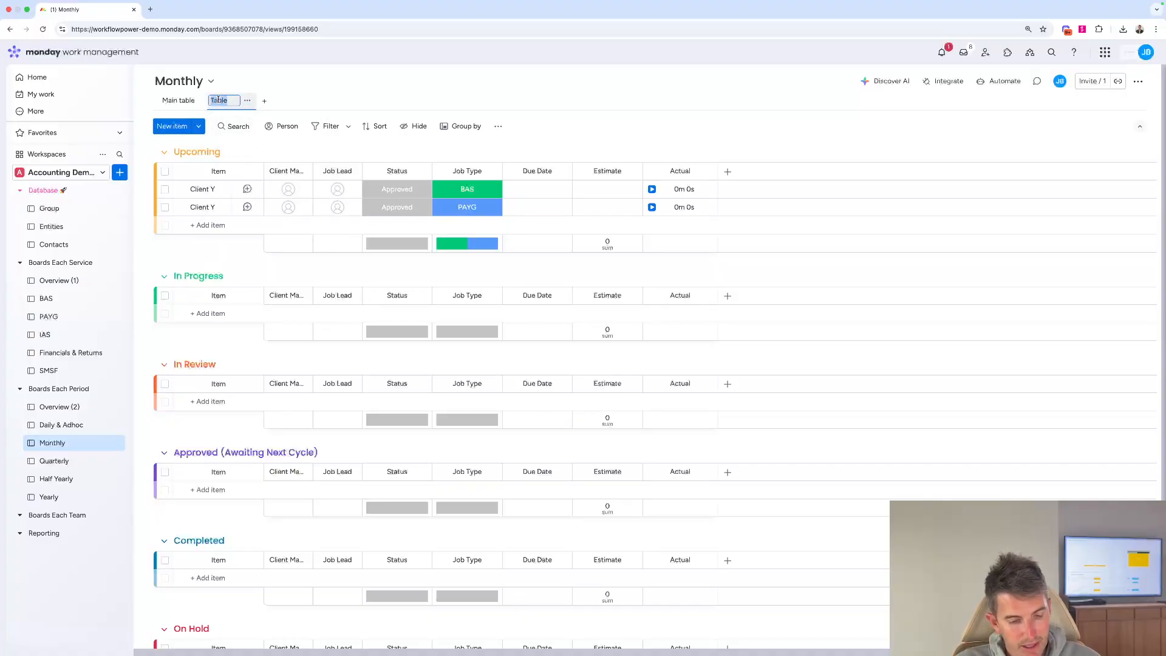
pyautogui.write('BAS')
pyautogui.press('Return')
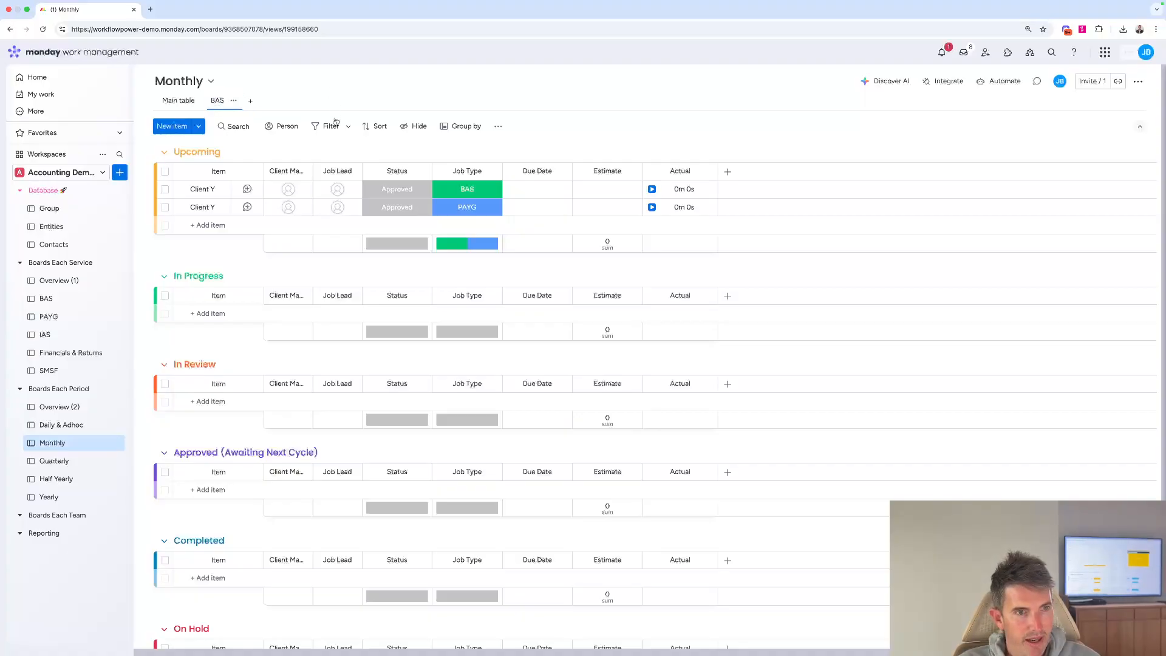
# Filter the BAS view to items whose Job Type is BAS and save the filter to the view
pyautogui.click(332, 127)
pyautogui.hscroll(5, 372, 234)
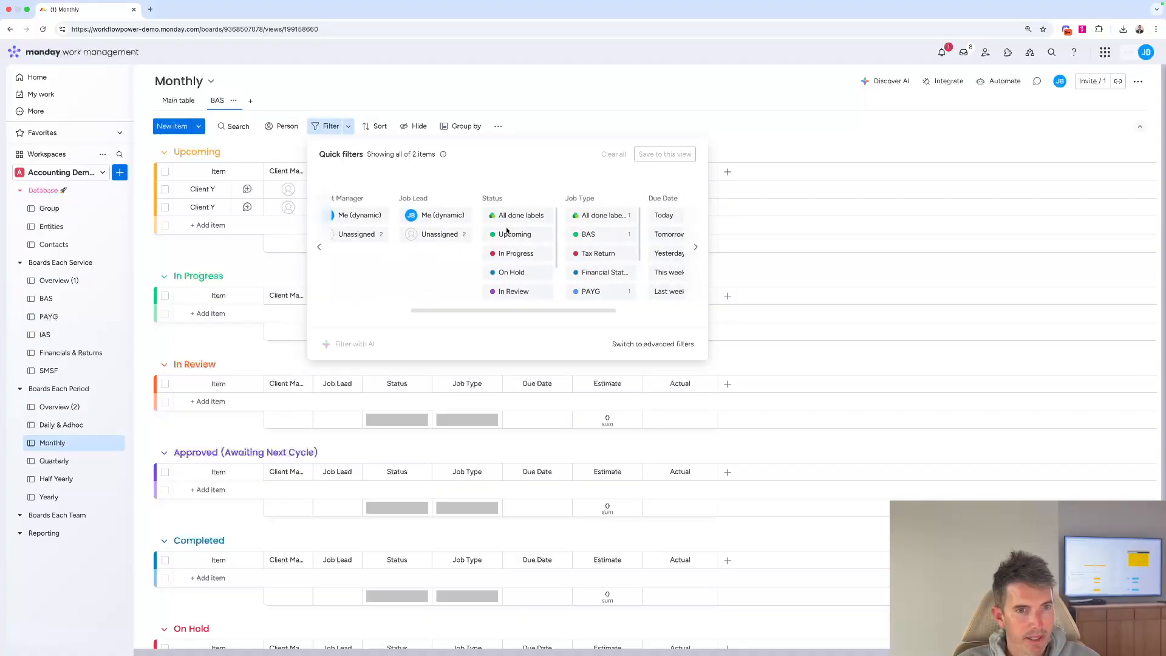
pyautogui.click(542, 235)
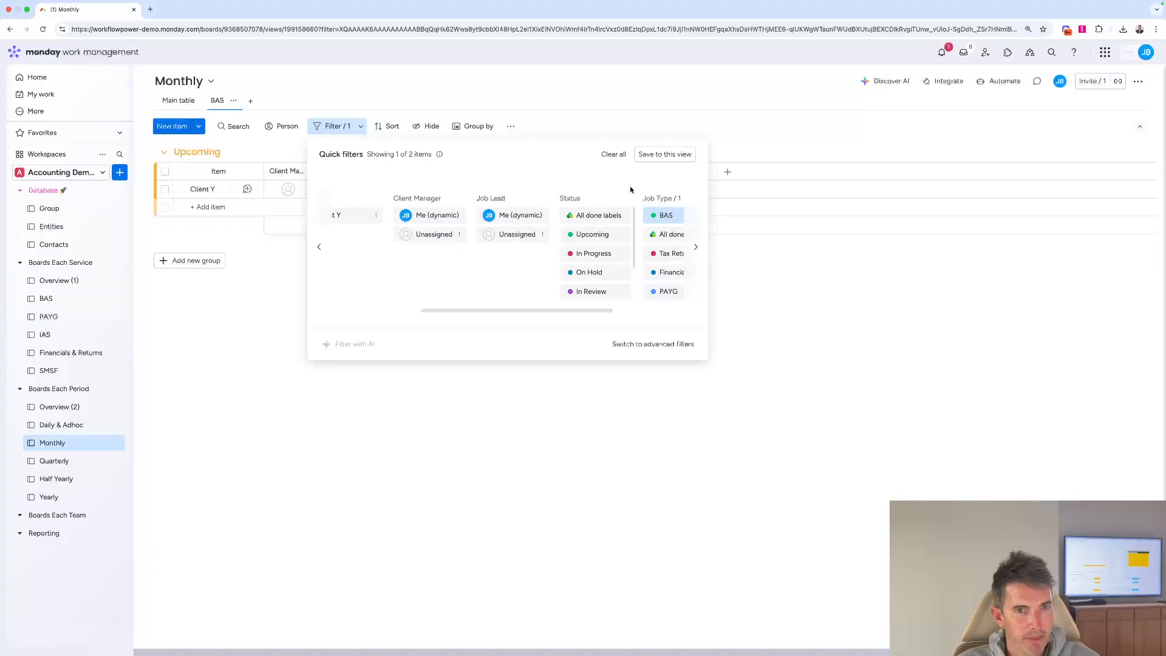
pyautogui.click(648, 159)
pyautogui.click(214, 322)
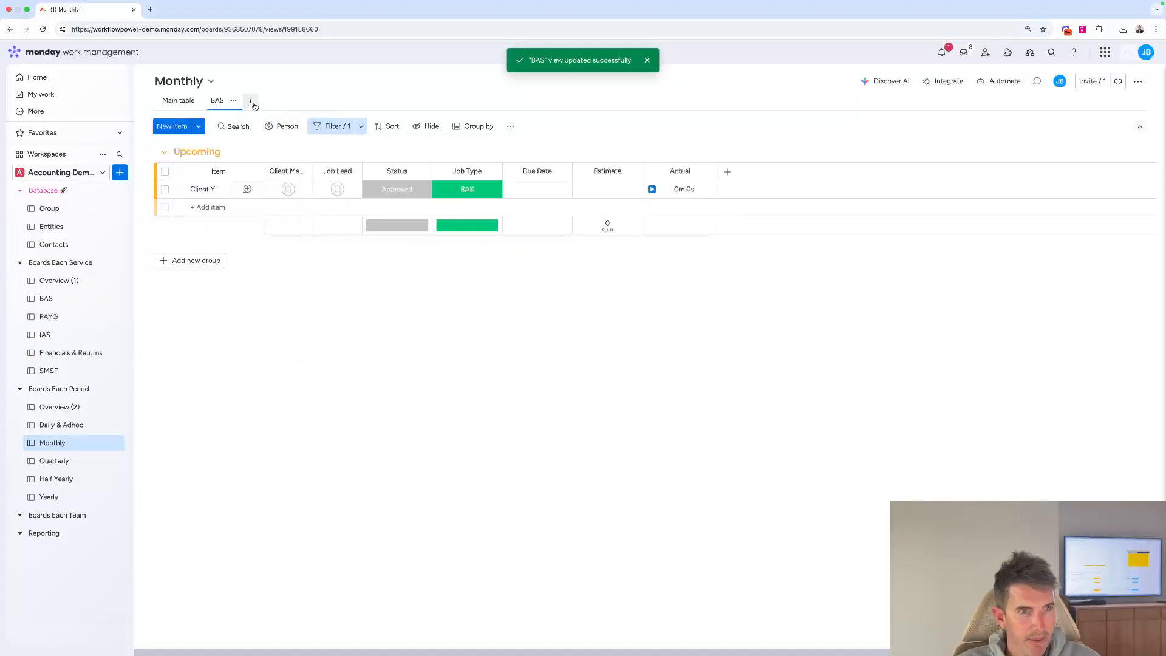
# Add another table view to the Monthly board and name it PAYG
pyautogui.click(251, 101)
pyautogui.click(267, 141)
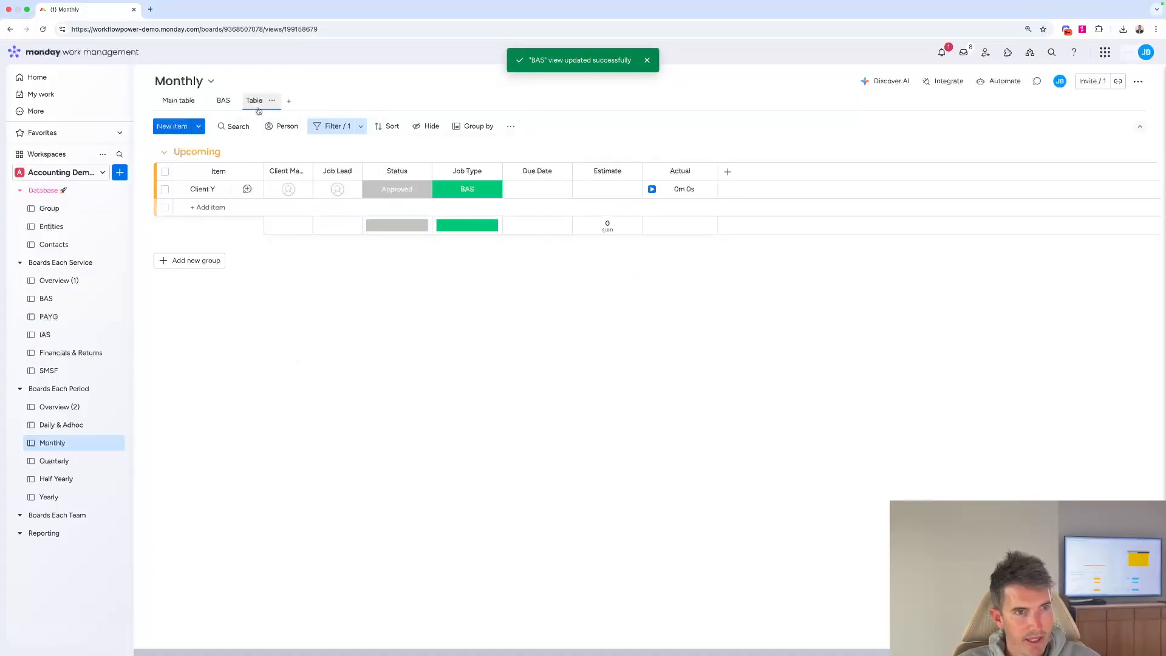
pyautogui.click(272, 104)
pyautogui.click(270, 135)
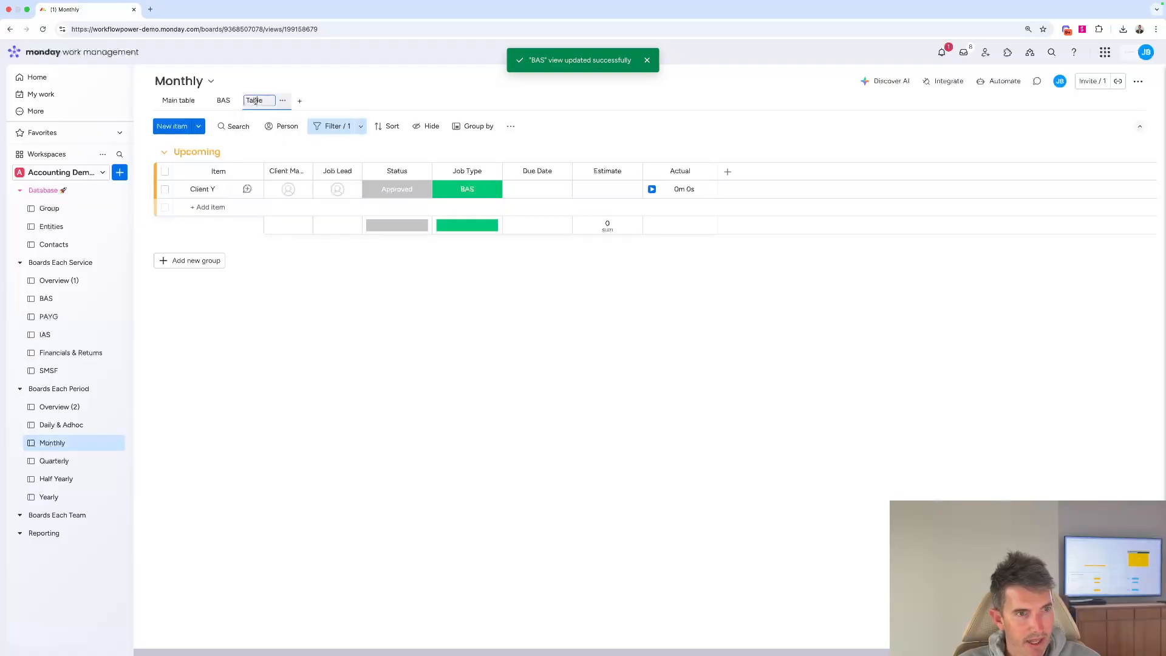
pyautogui.write('PAYG')
pyautogui.press('Return')
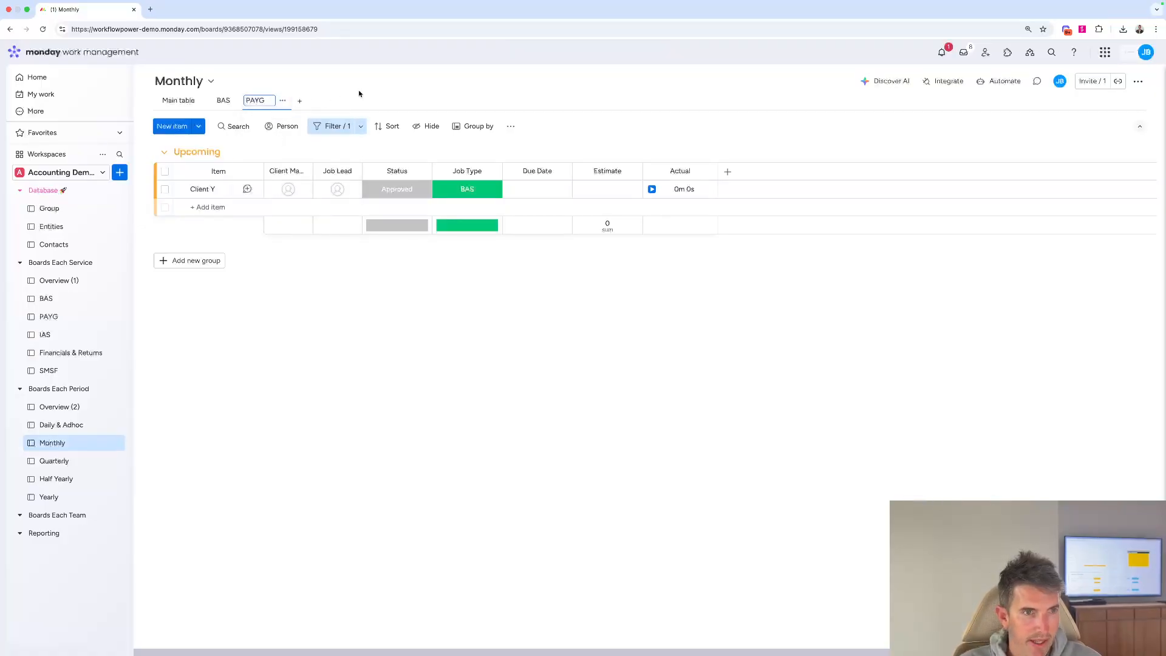
# Filter the PAYG view to items whose Job Type is PAYG and save the filter to the view
pyautogui.click(345, 126)
pyautogui.click(349, 213)
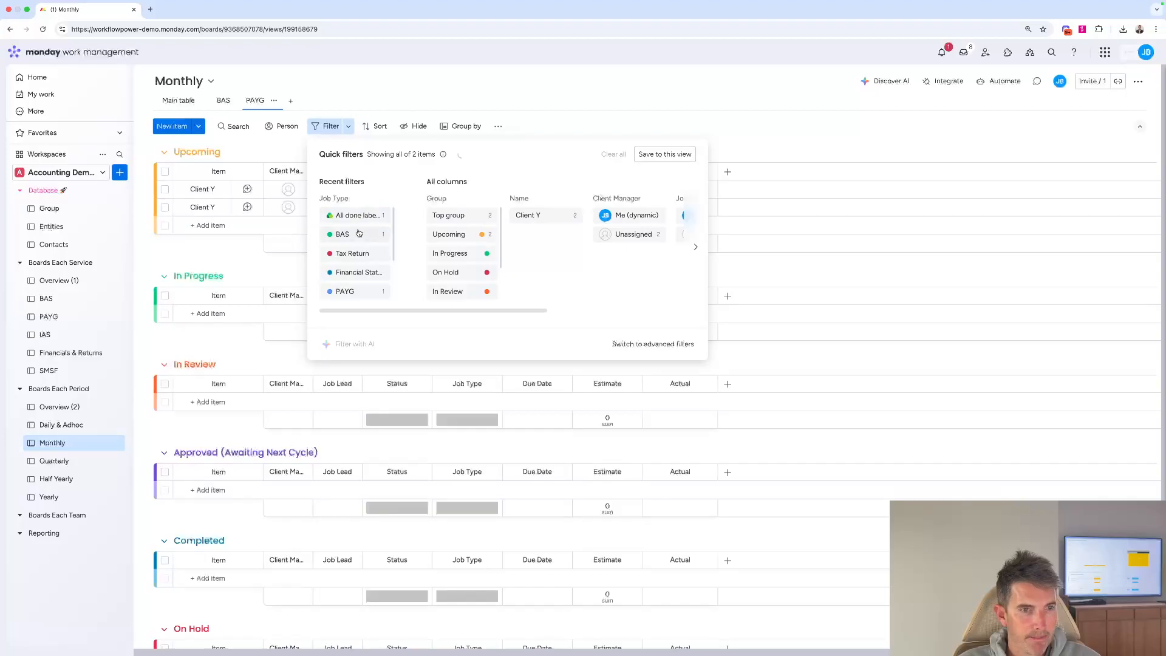
pyautogui.scroll(-1, 359, 244)
pyautogui.click(346, 266)
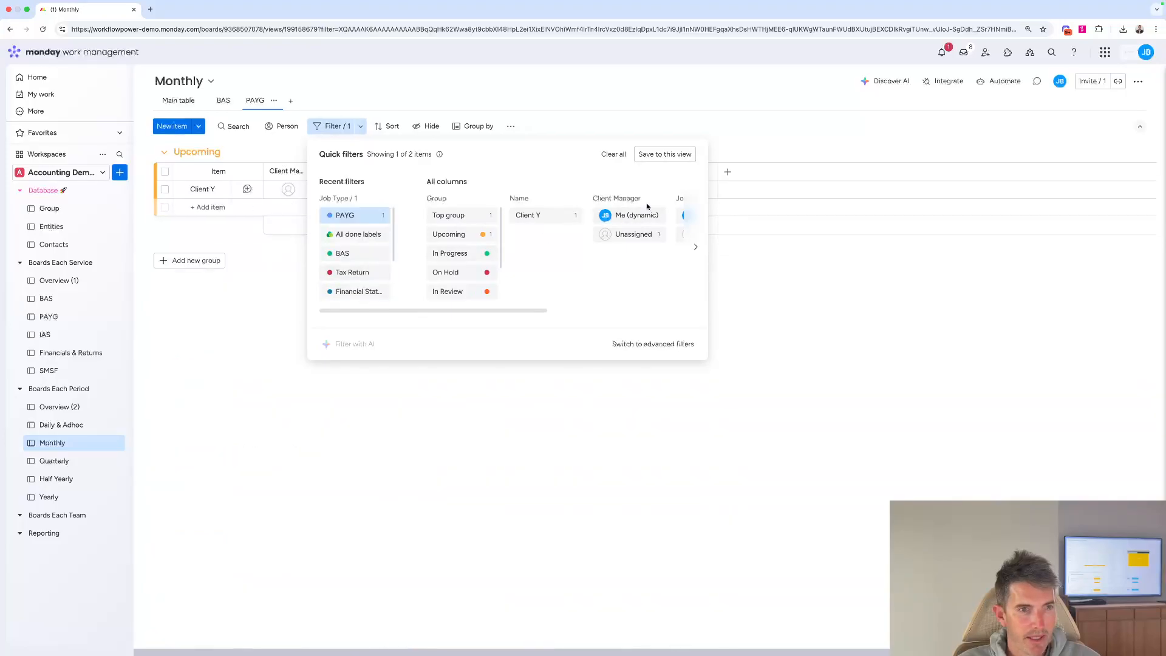
pyautogui.click(664, 155)
# Compare the Monthly board's main table with its filtered BAS and PAYG views
pyautogui.click(174, 100)
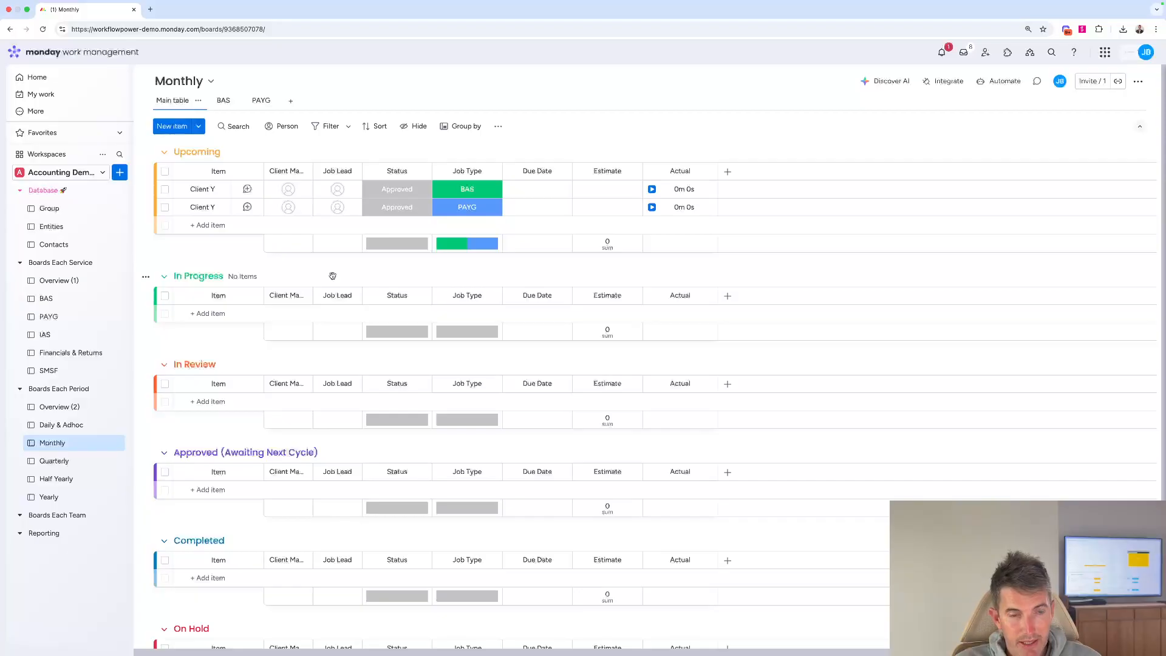
pyautogui.click(221, 101)
pyautogui.click(260, 101)
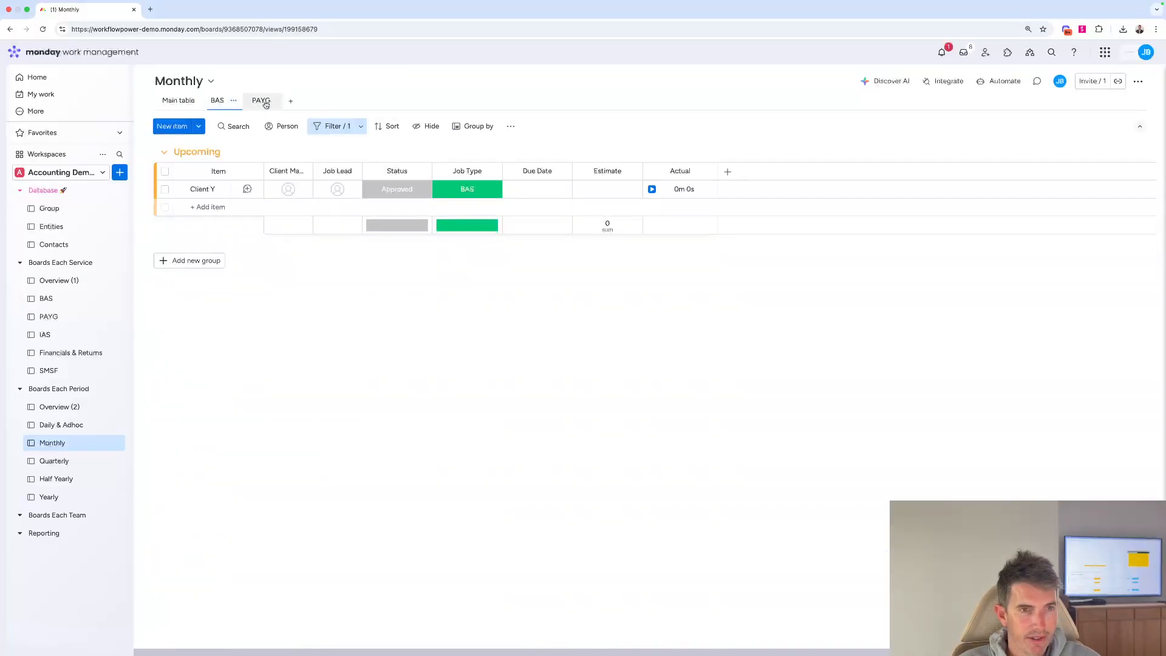
pyautogui.click(179, 101)
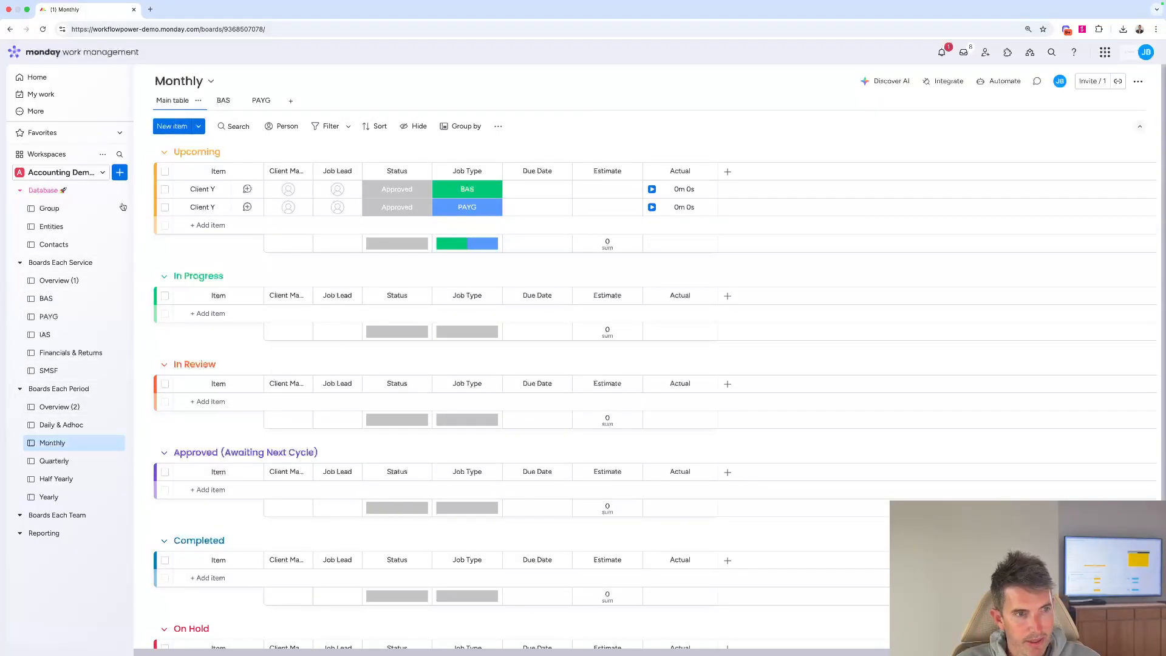
pyautogui.click(222, 101)
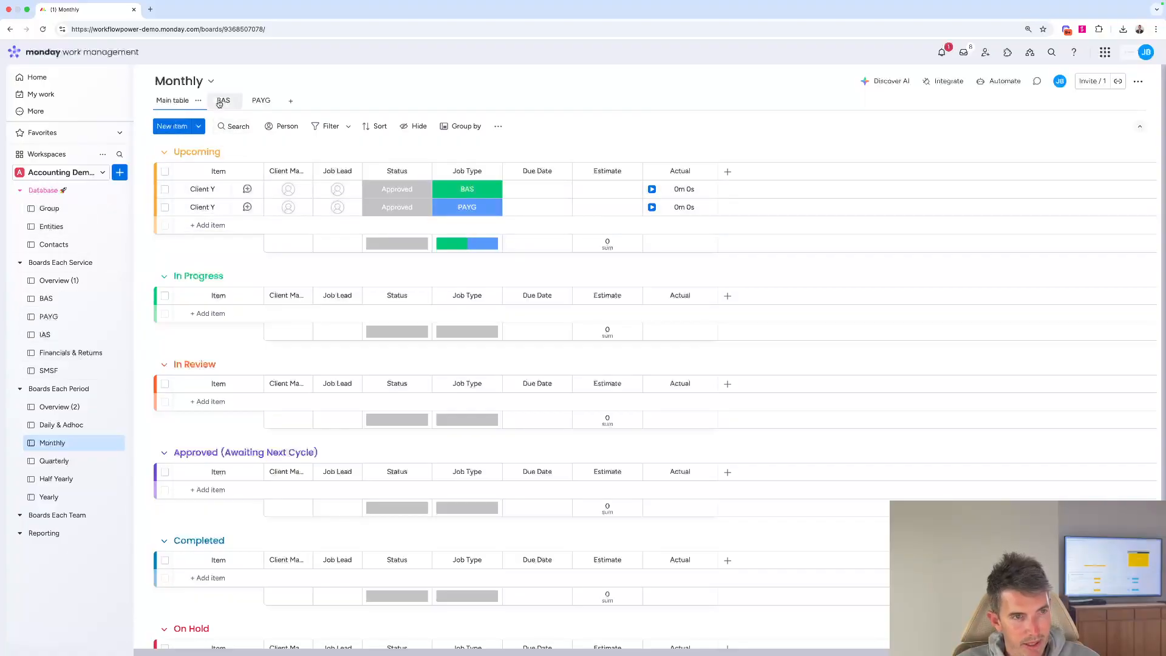
pyautogui.click(259, 103)
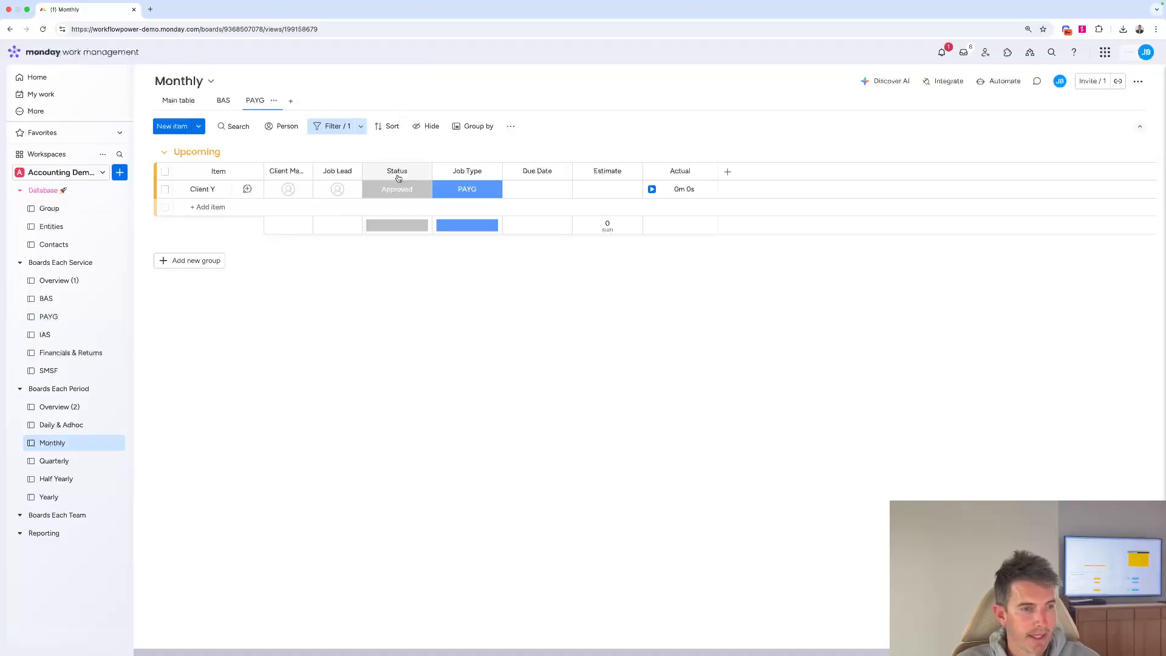
# Add a Connect boards column to the Overview (2) board with a two-way connection to the Monthly board
pyautogui.click(64, 413)
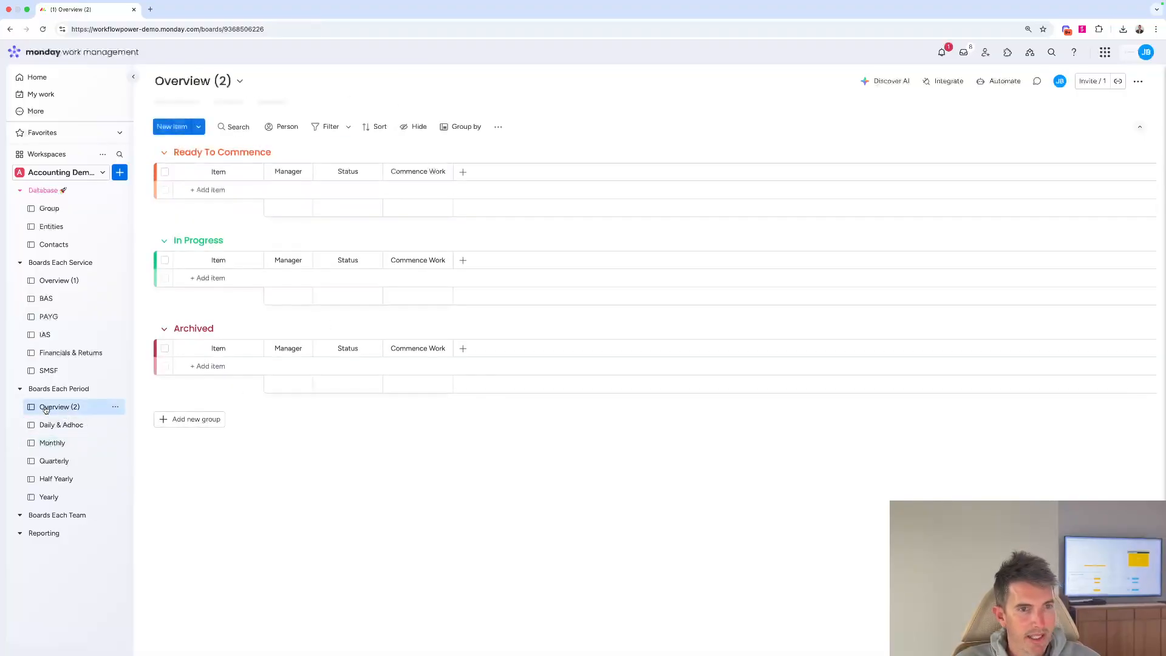
pyautogui.click(462, 173)
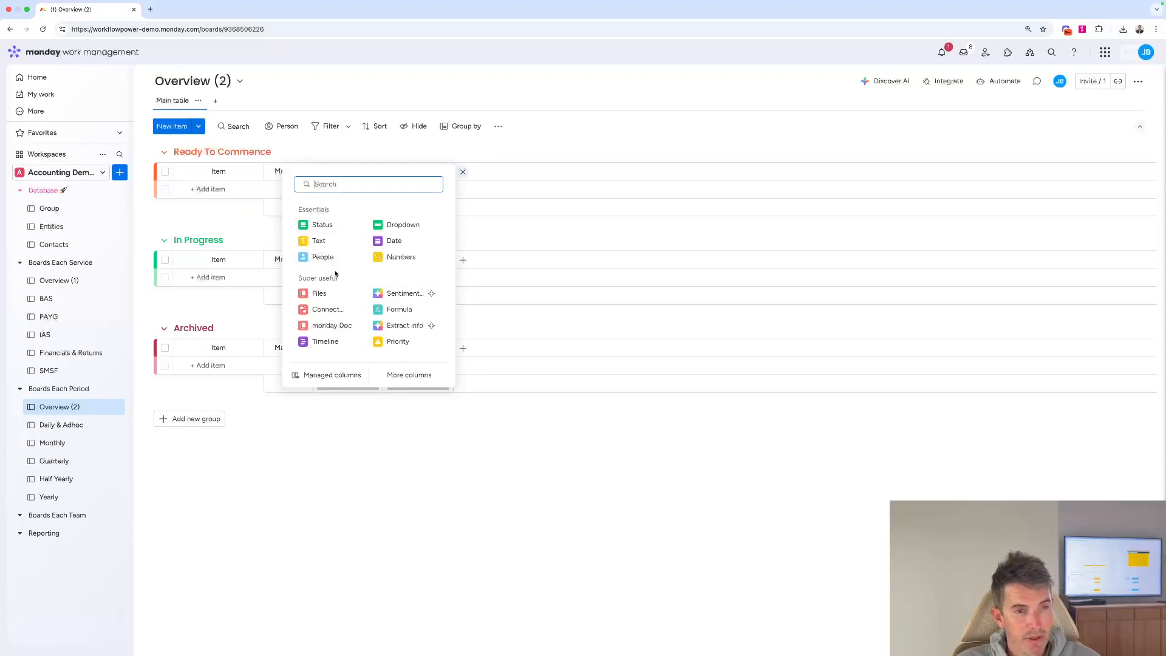
pyautogui.click(327, 310)
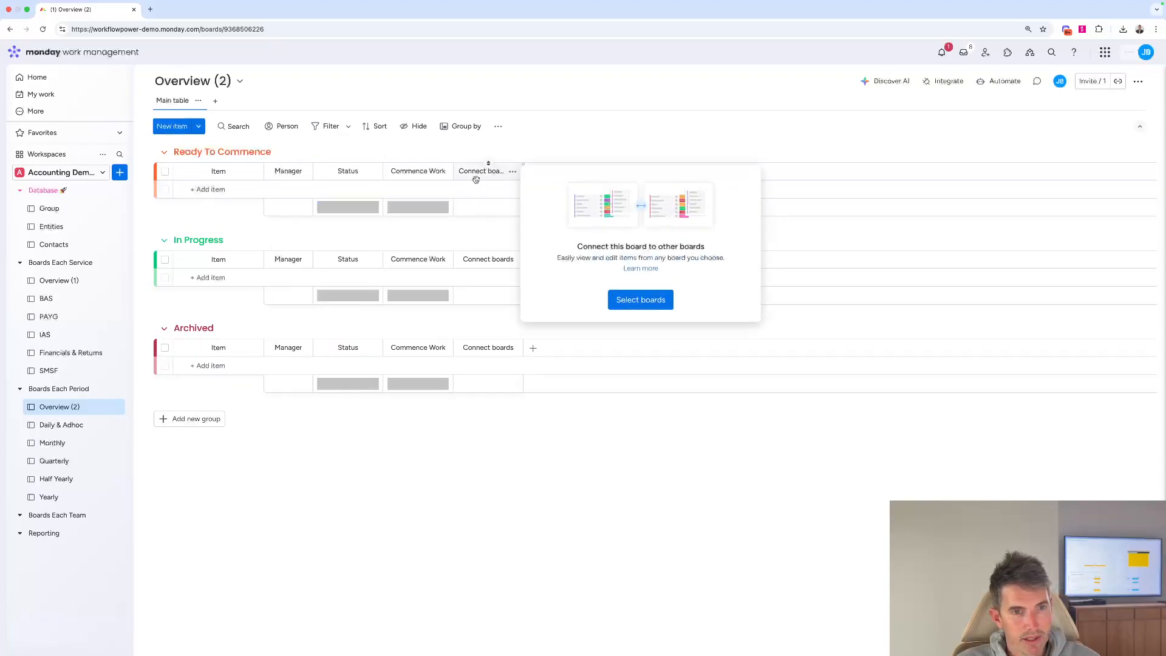
pyautogui.click(640, 300)
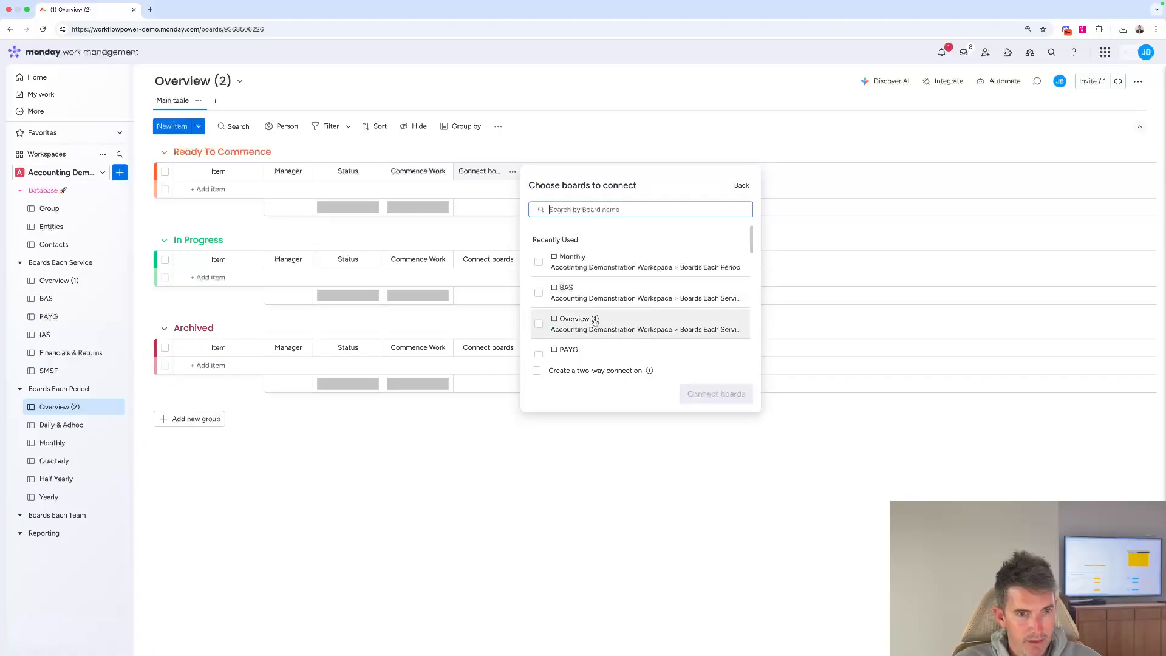
pyautogui.click(538, 261)
pyautogui.click(537, 372)
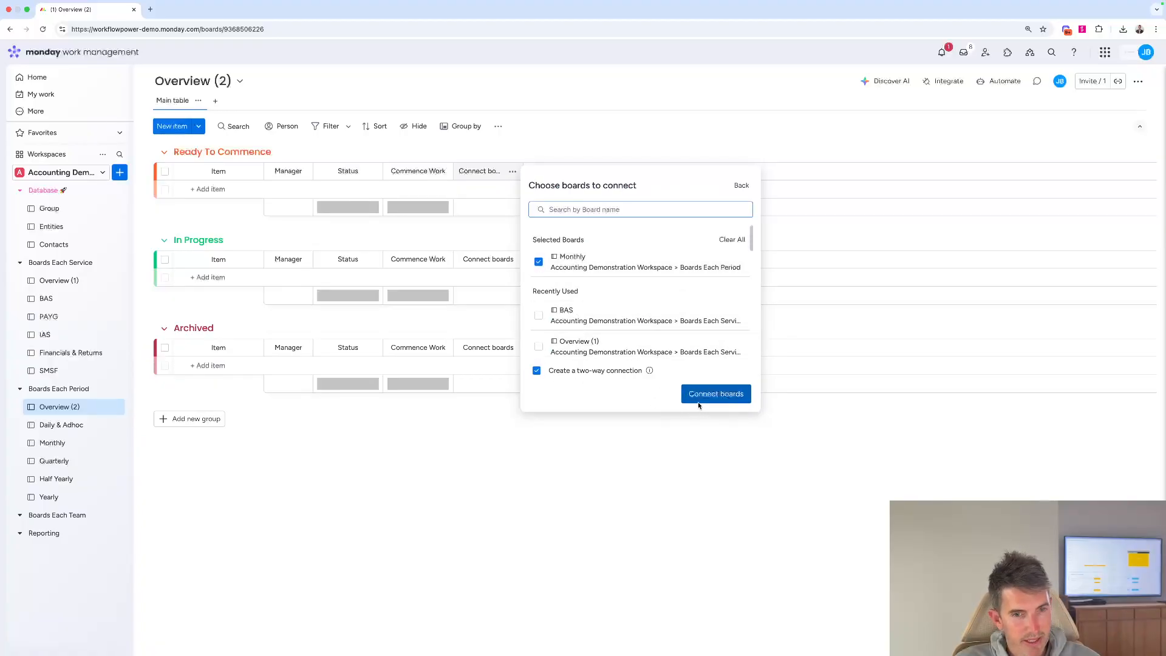
pyautogui.click(703, 398)
pyautogui.click(654, 413)
# Add a mirror column from the Monthly connection on Overview (2), mirroring the Monthly board's Status
pyautogui.click(513, 172)
pyautogui.moveTo(583, 201)
pyautogui.click(664, 207)
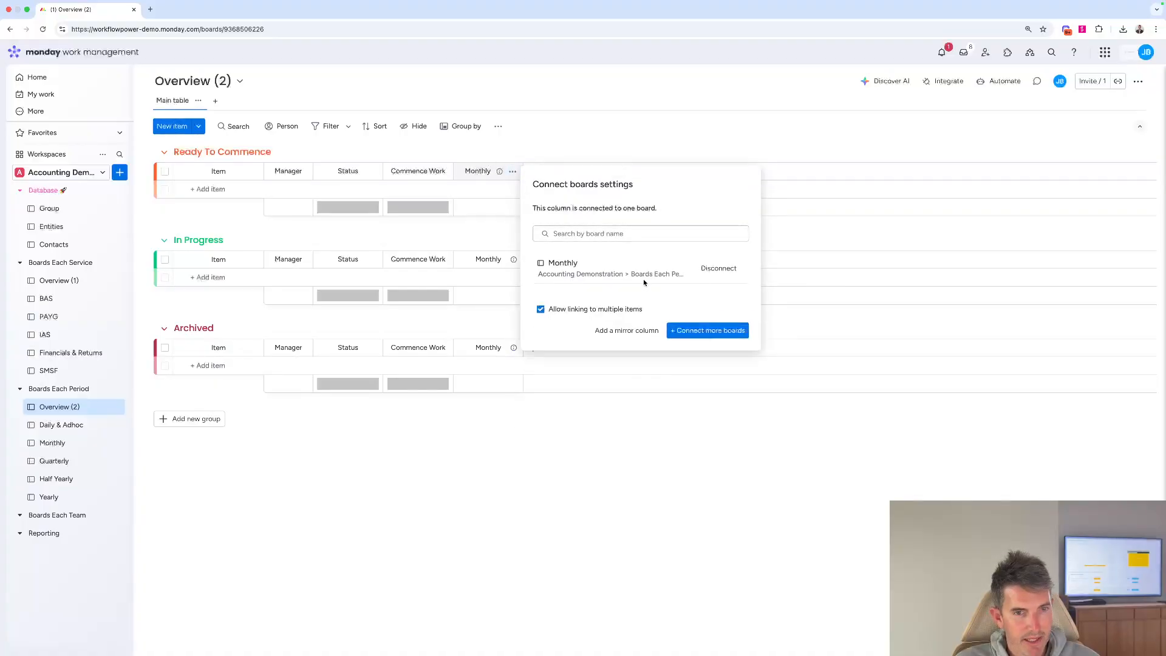
pyautogui.click(626, 328)
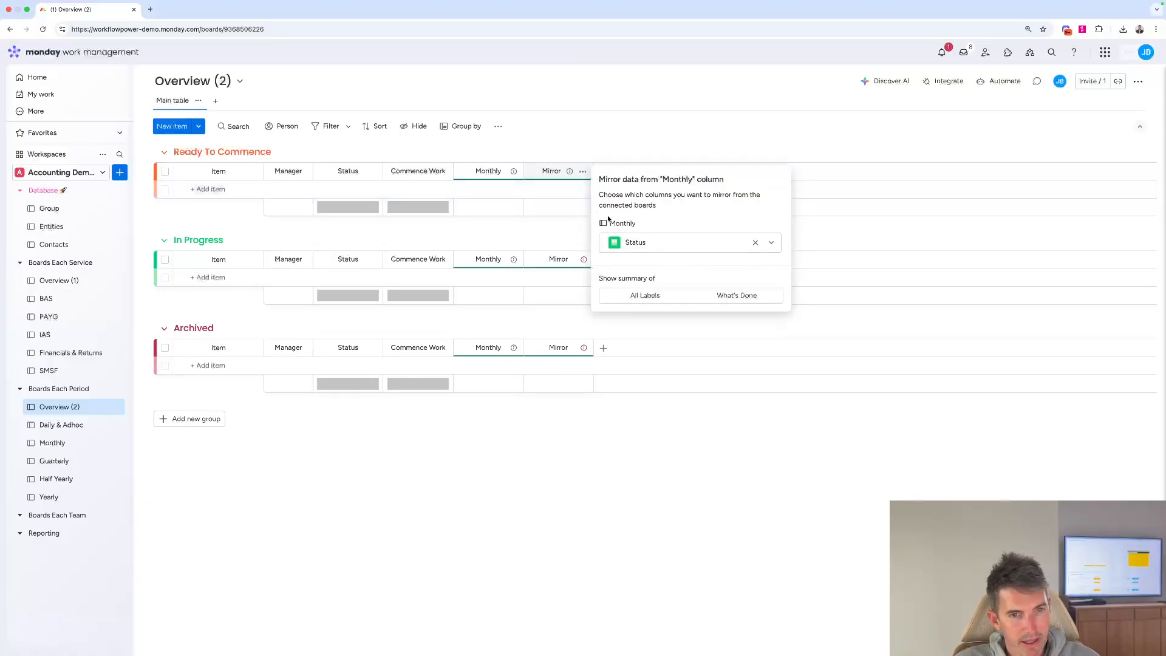
pyautogui.click(544, 138)
# Add a Client Y item to the In Progress group of Overview (2)
pyautogui.click(213, 189)
pyautogui.click(213, 277)
pyautogui.write('Clien')
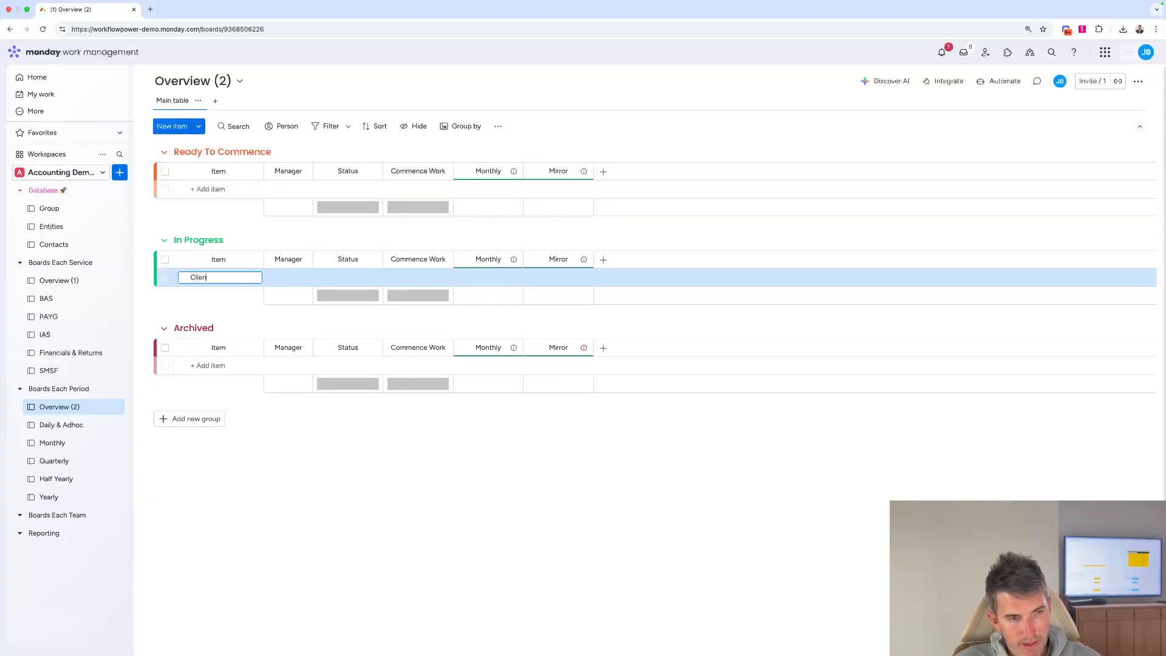
pyautogui.write('t Y')
pyautogui.press('Return')
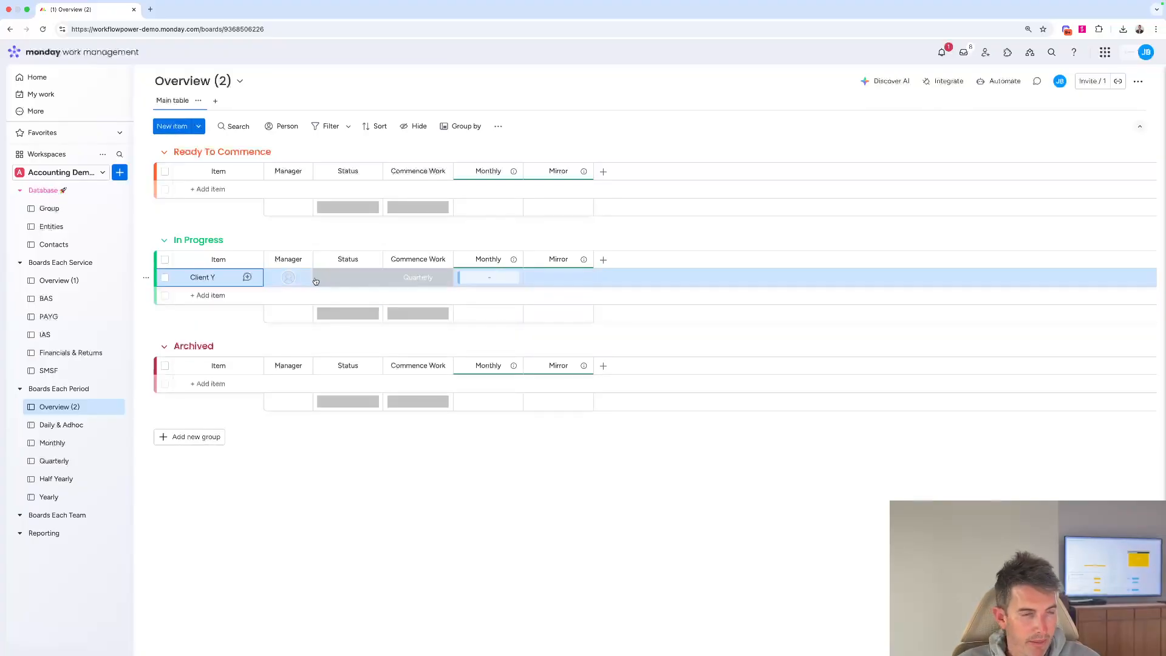
# Link both Client Y items from the Monthly board to the Client Y item through its Monthly column
pyautogui.click(463, 277)
pyautogui.click(406, 409)
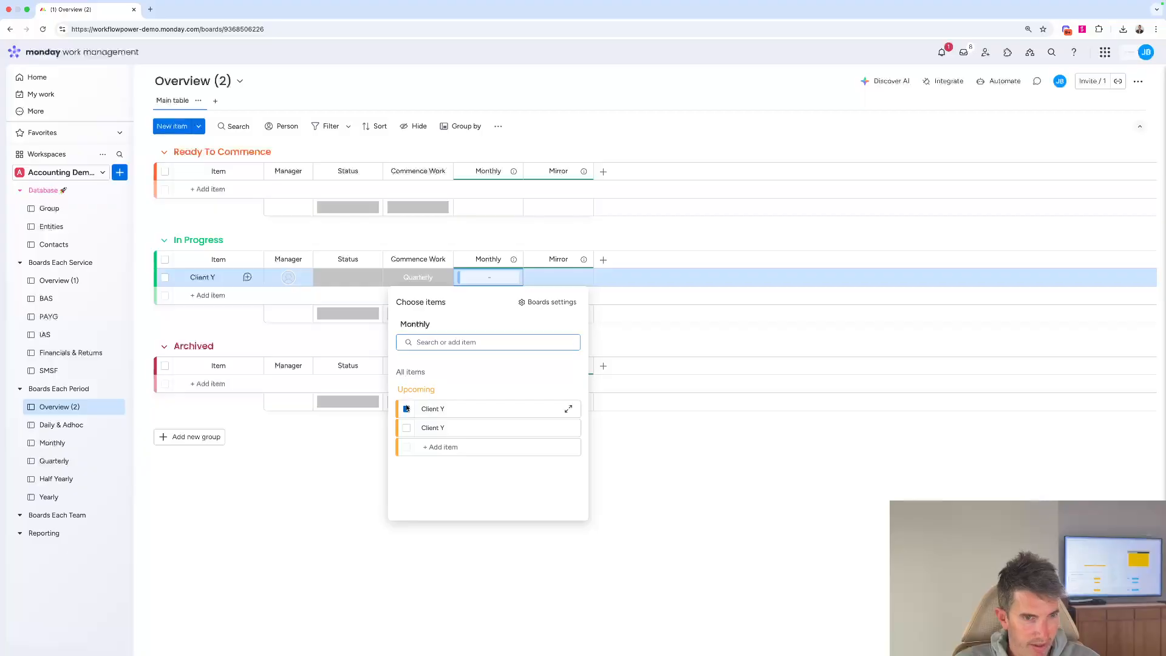
pyautogui.click(408, 487)
pyautogui.click(604, 322)
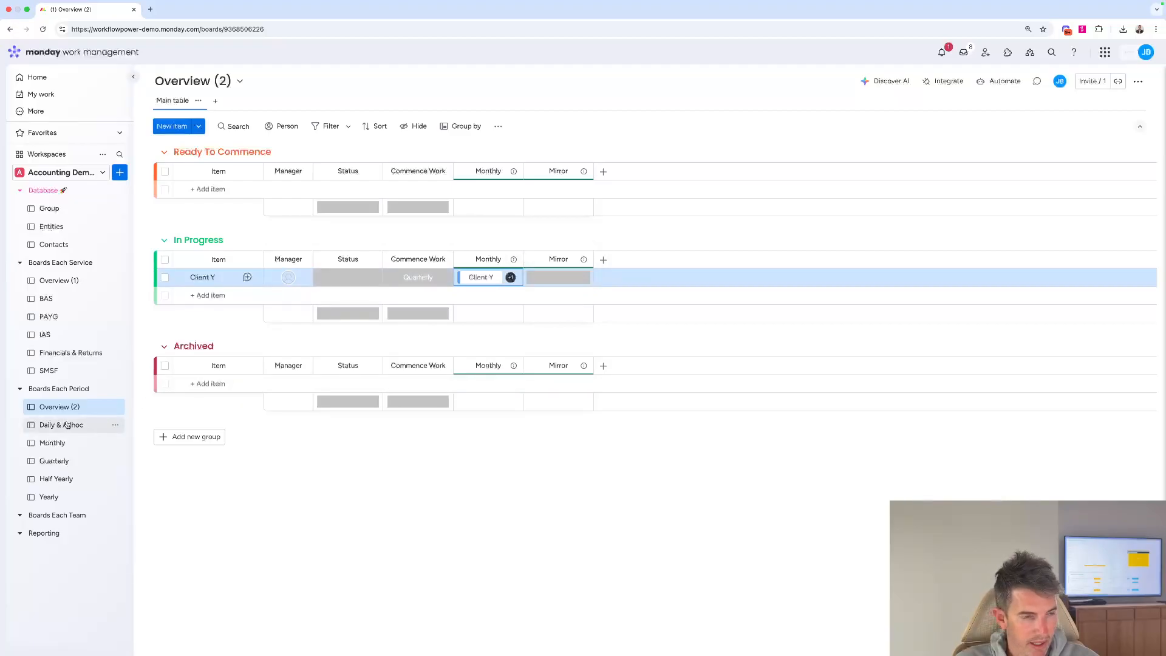
# Set the status of the PAYG Client Y item on the Monthly board to In Progress
pyautogui.click(52, 442)
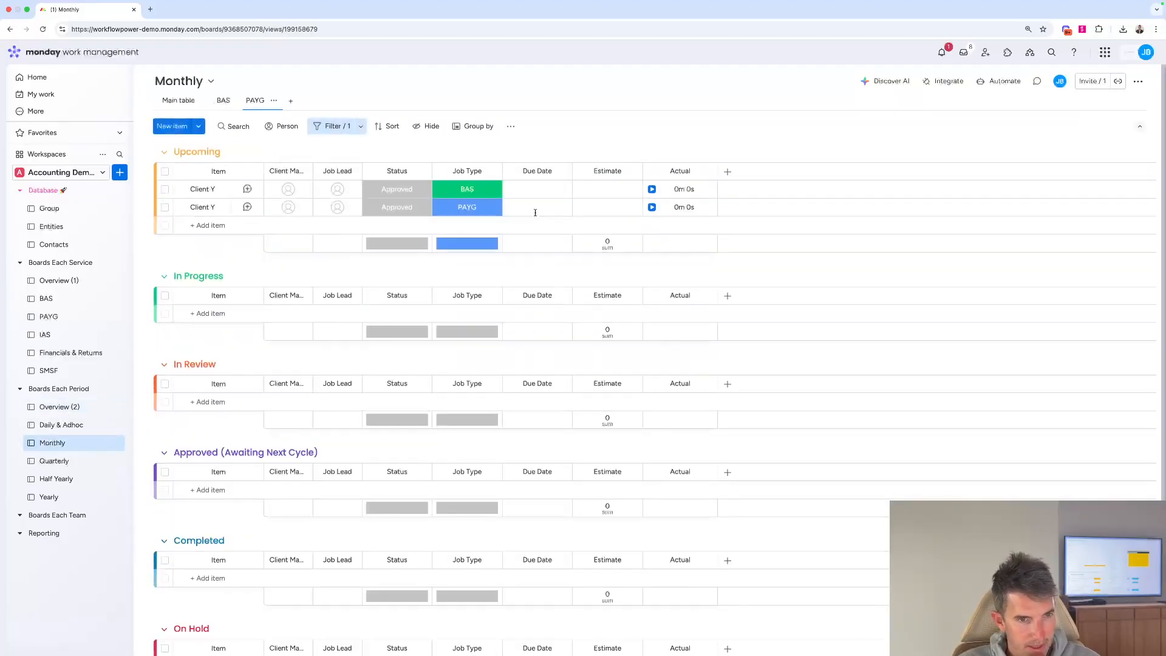
pyautogui.click(396, 189)
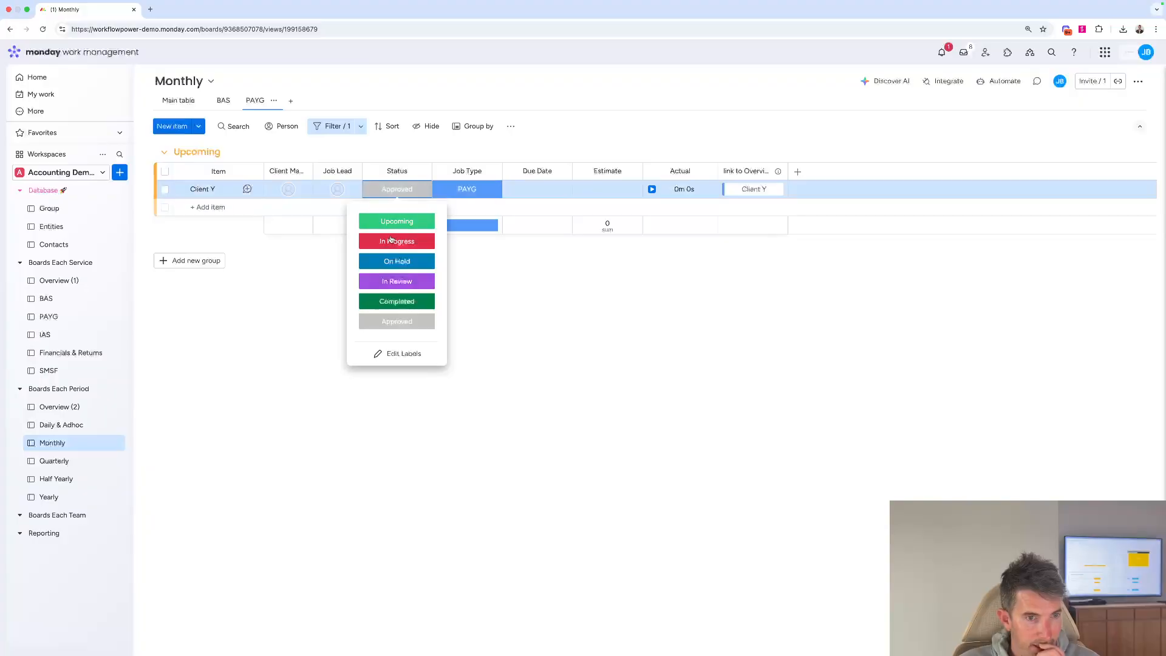
pyautogui.click(396, 243)
# Set the status of the Client Y item in the Monthly board's BAS view to On Hold
pyautogui.click(221, 102)
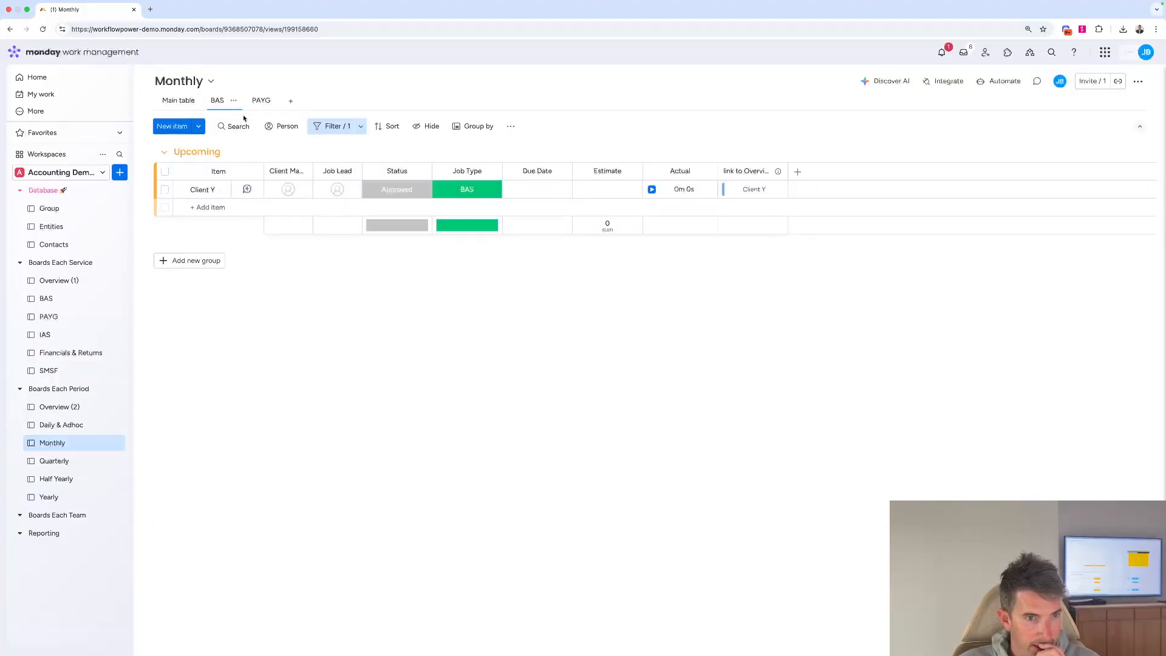
pyautogui.click(397, 189)
pyautogui.click(396, 261)
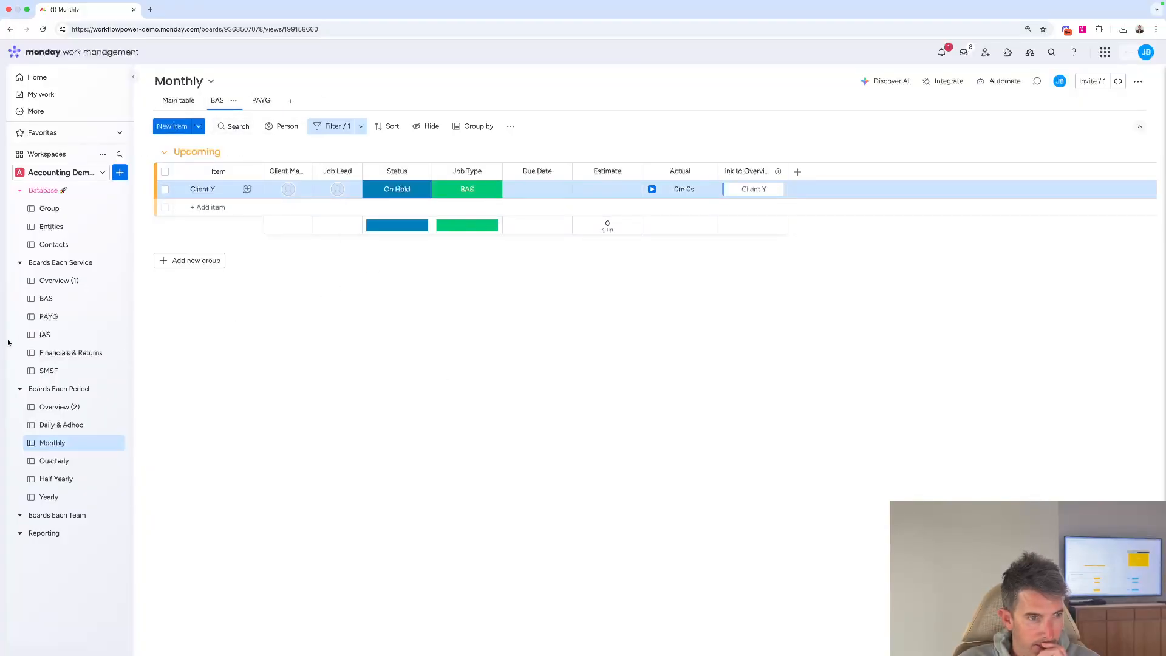
# Open the linked In Progress Client Y item from the mirrored status on Overview (2) to examine its details
pyautogui.click(59, 407)
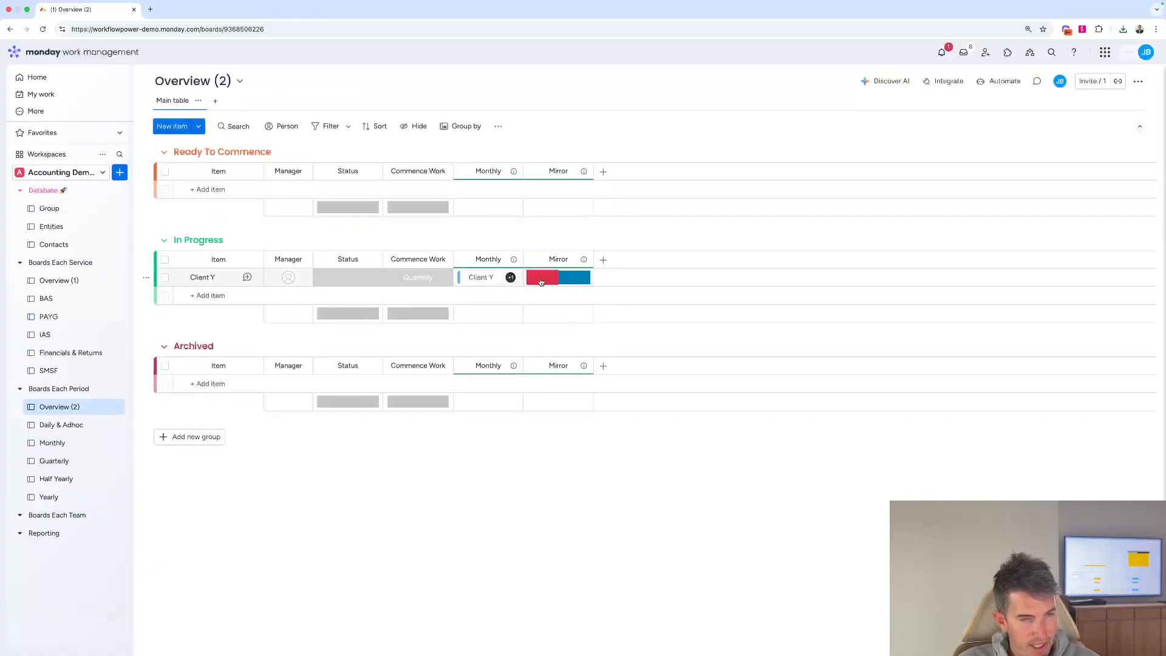
pyautogui.click(541, 281)
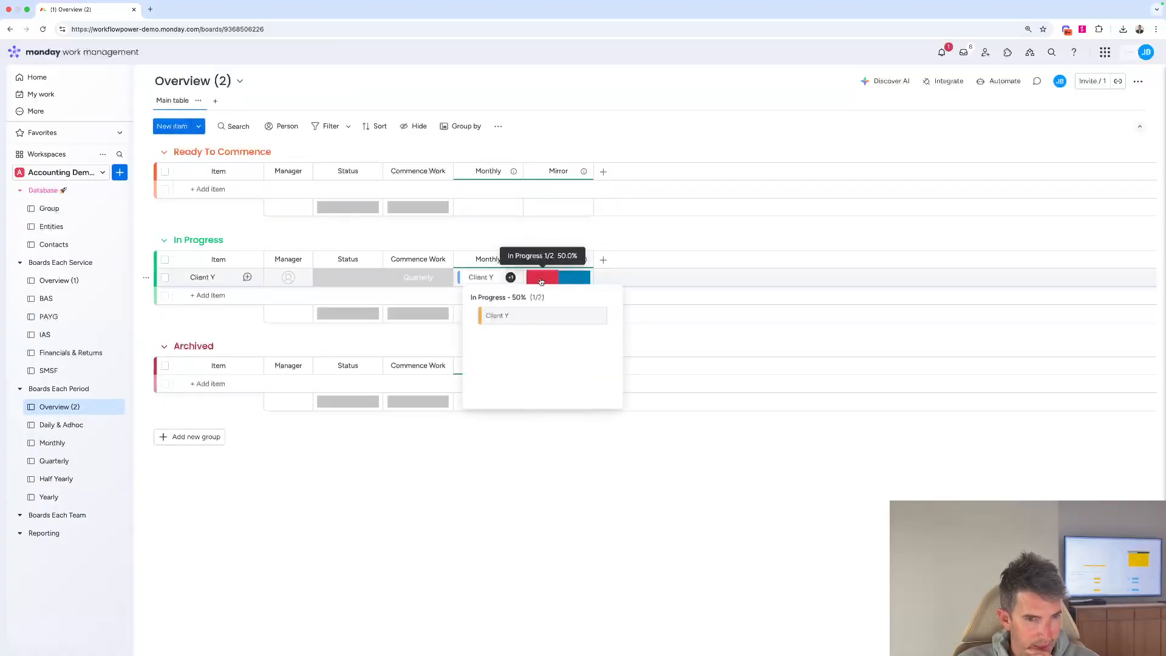
pyautogui.click(521, 316)
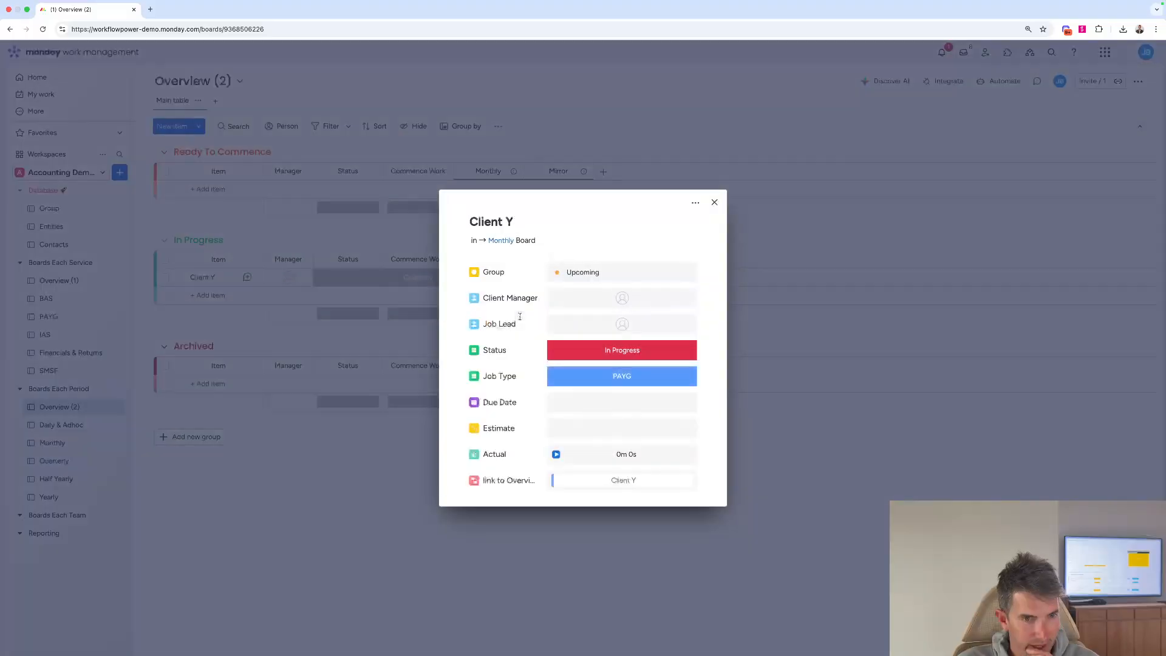
# Close the linked item's details and view the Monthly board's main table with its BAS and PAYG items
pyautogui.click(714, 202)
pyautogui.moveTo(563, 283)
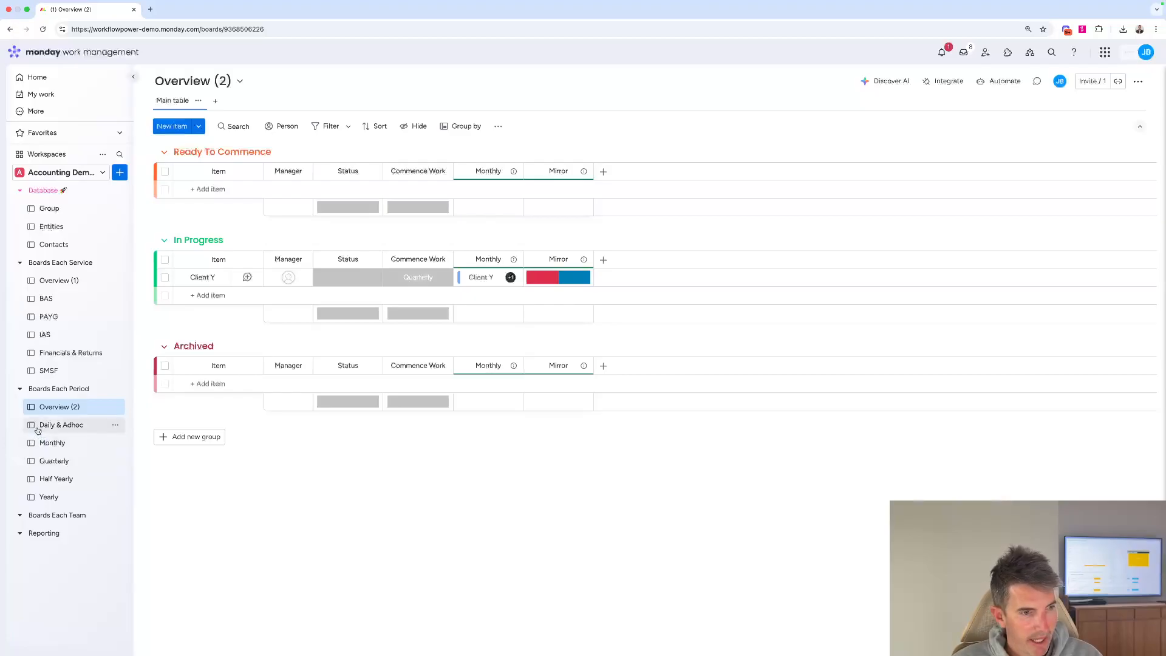
pyautogui.click(52, 442)
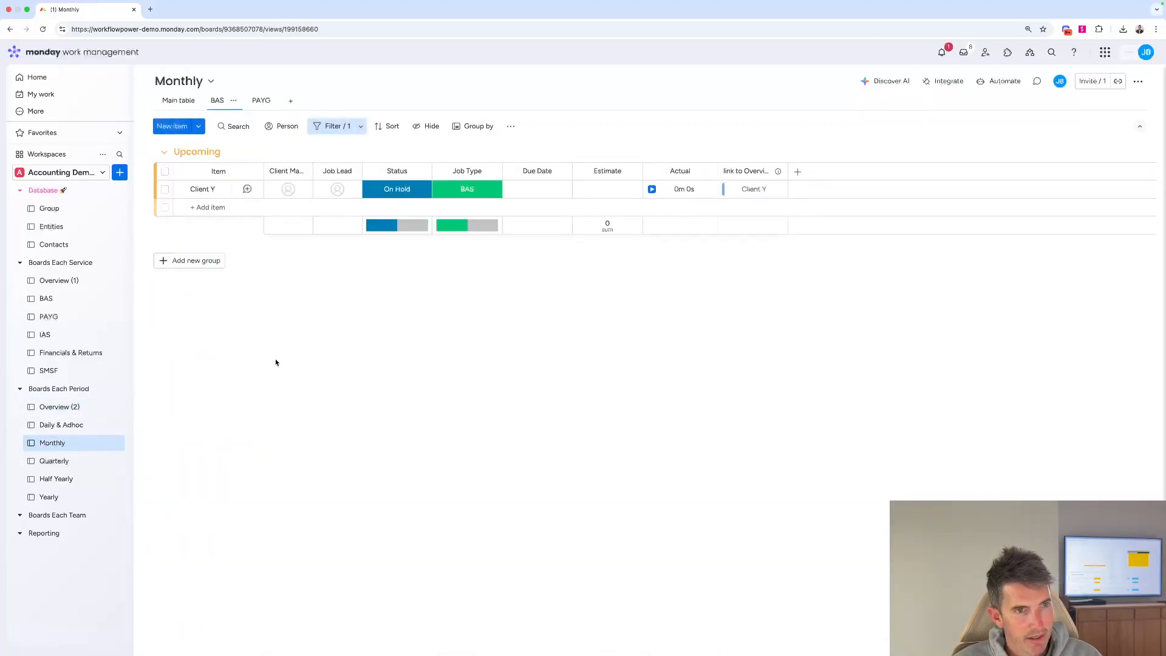
pyautogui.click(190, 101)
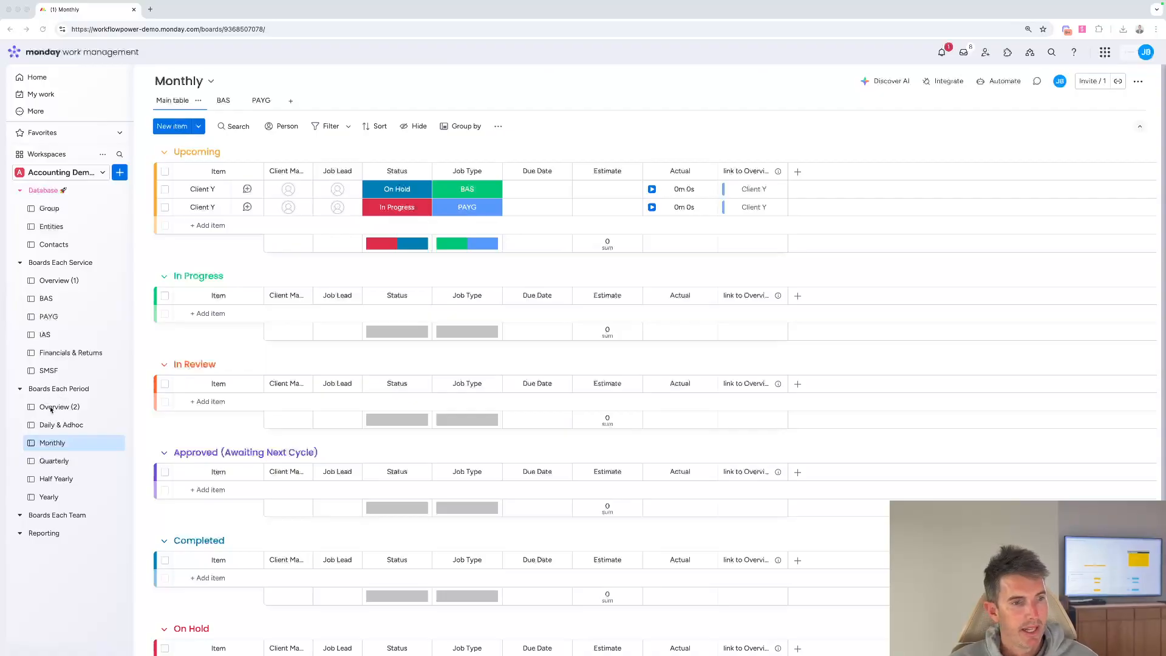
# On the Overview (3) board under Boards Each Team, reorder the groups to Ready To Commence, In Progress, Archived
pyautogui.click(40, 517)
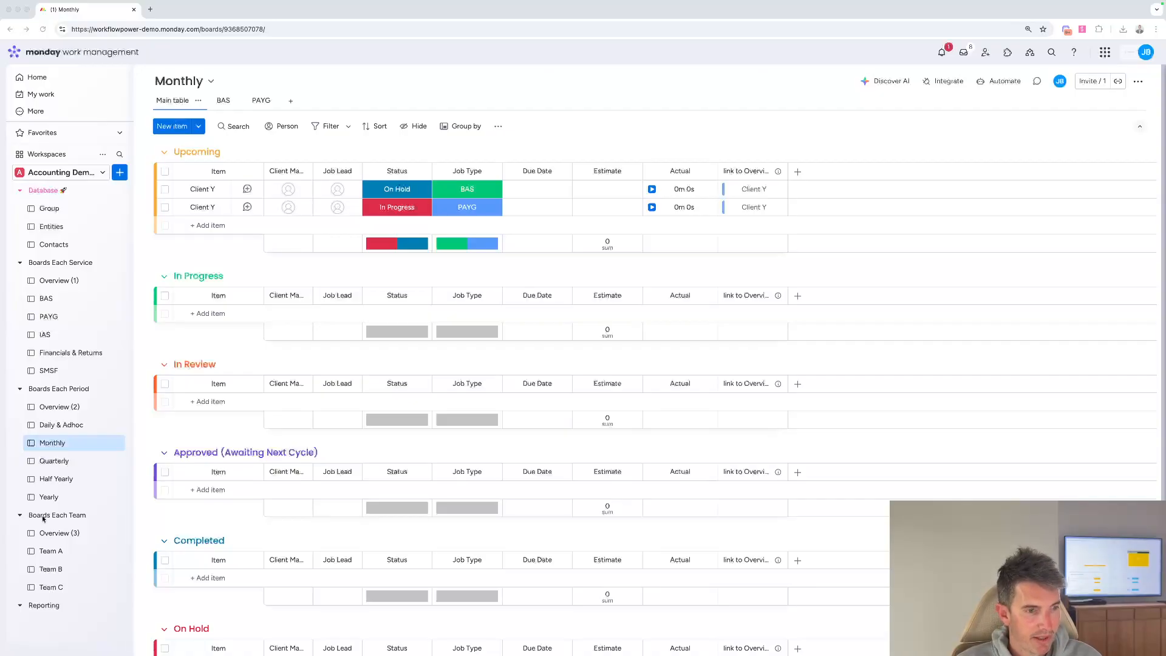
pyautogui.click(59, 533)
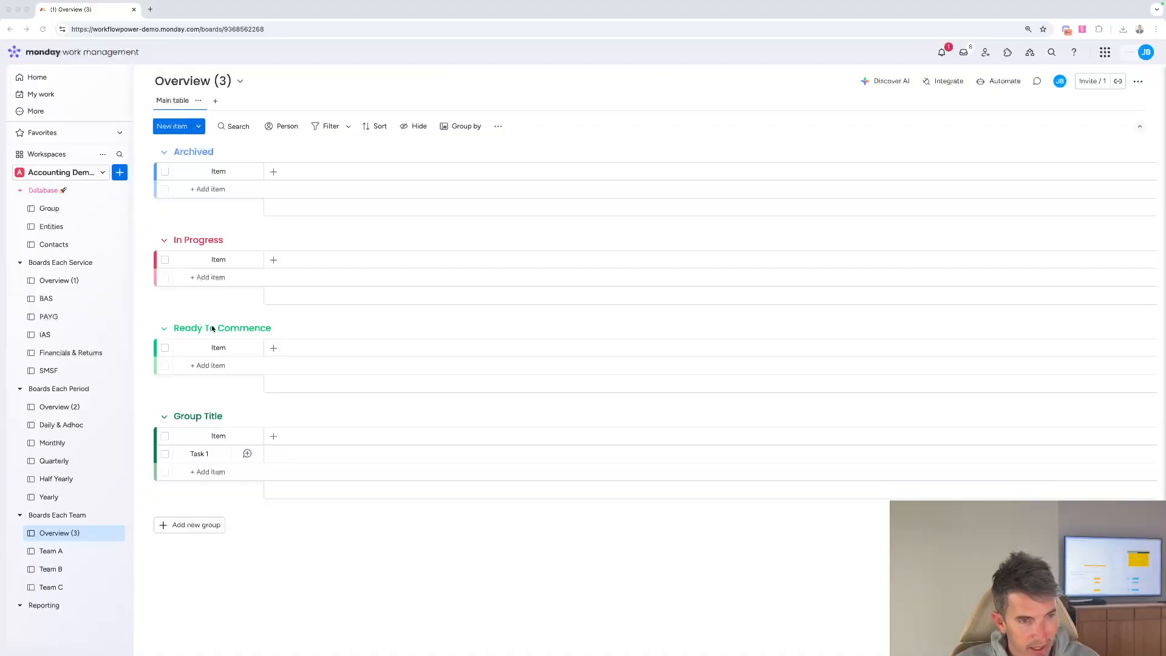
pyautogui.moveTo(222, 328); pyautogui.dragTo(240, 250)
pyautogui.moveTo(195, 328); pyautogui.dragTo(196, 254)
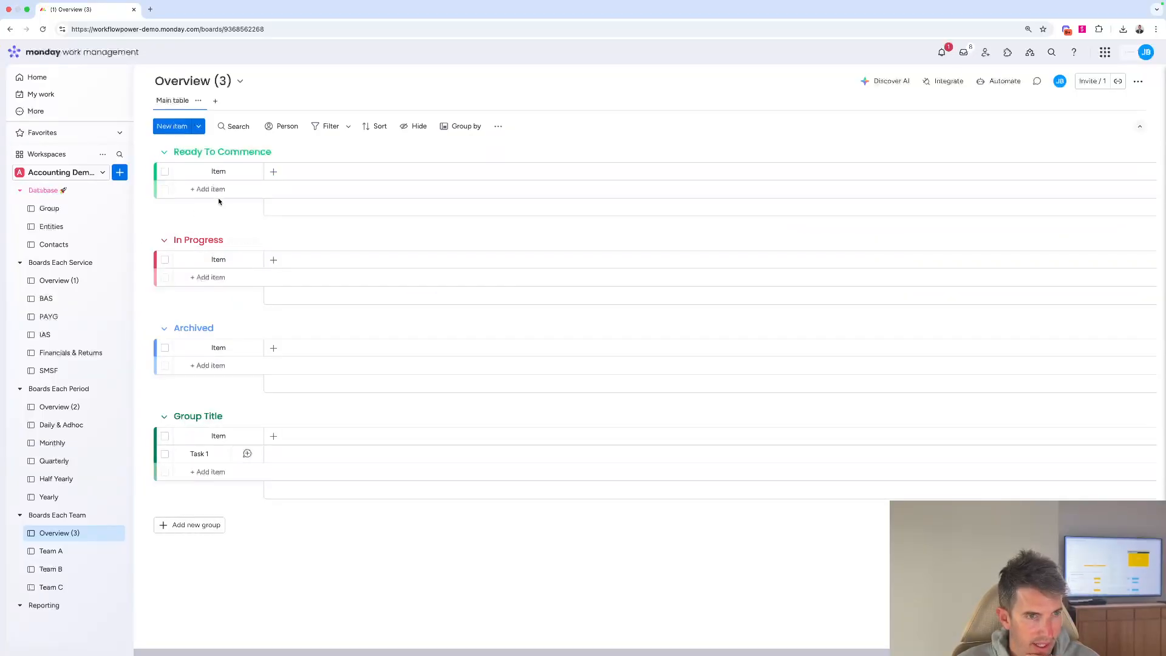
# Rename the Ready To Commence, In Progress and Archived groups on Overview (3) to Team A, Team B and Team C
pyautogui.click(209, 152)
pyautogui.write('Team A')
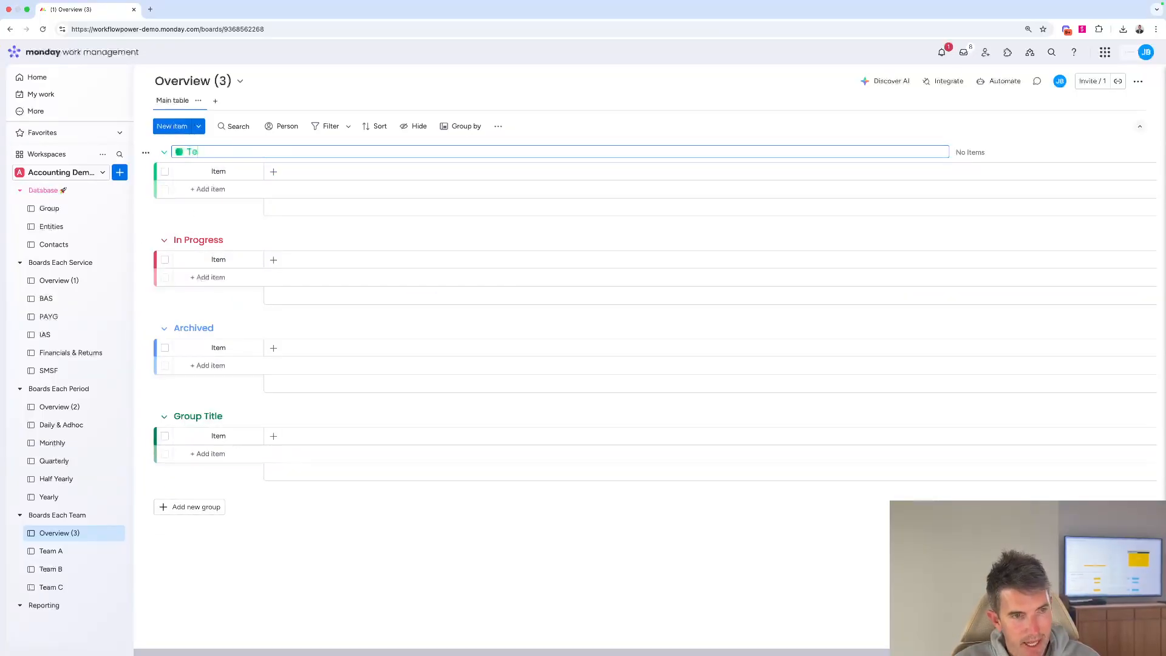
pyautogui.press('Return')
pyautogui.click(206, 242)
pyautogui.write('Team B')
pyautogui.click(194, 328)
pyautogui.write('Team C')
pyautogui.press('Return')
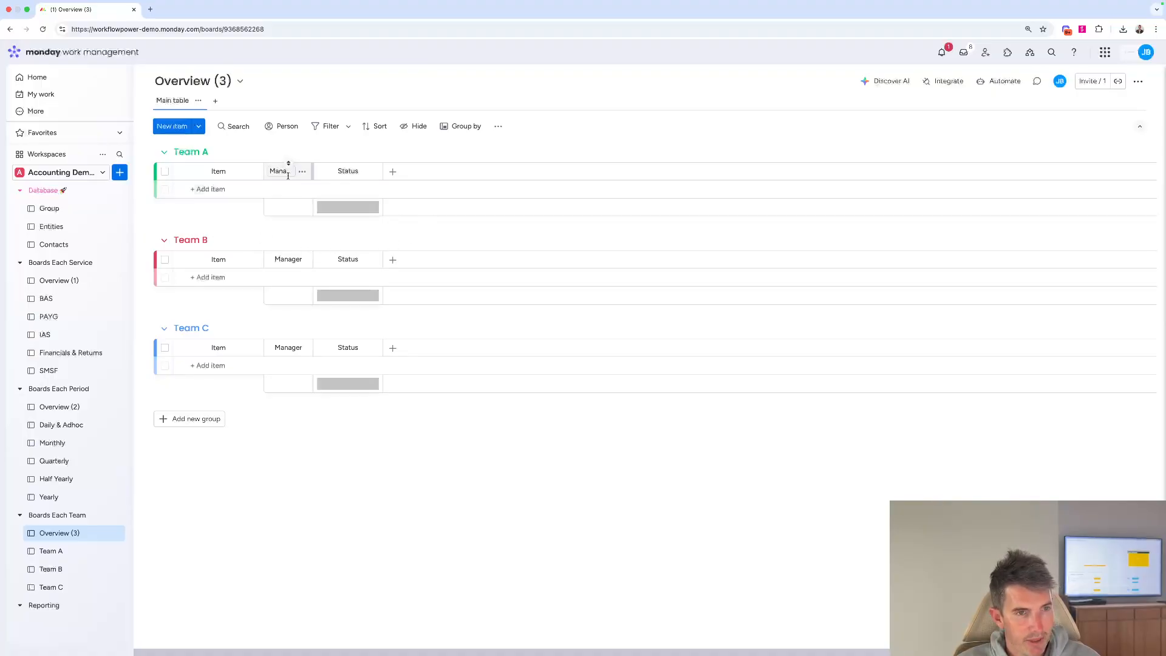
# Add an item named Client Y to the Team A group on Overview (3)
pyautogui.click(229, 190)
pyautogui.write('Client Y')
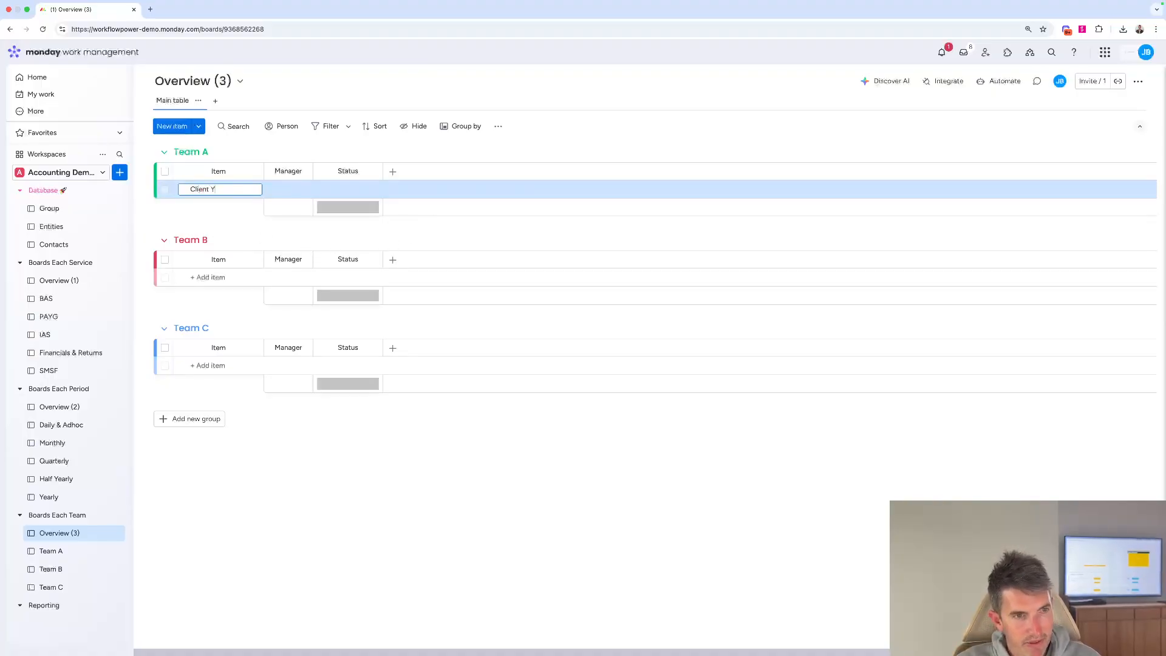
pyautogui.press('Return')
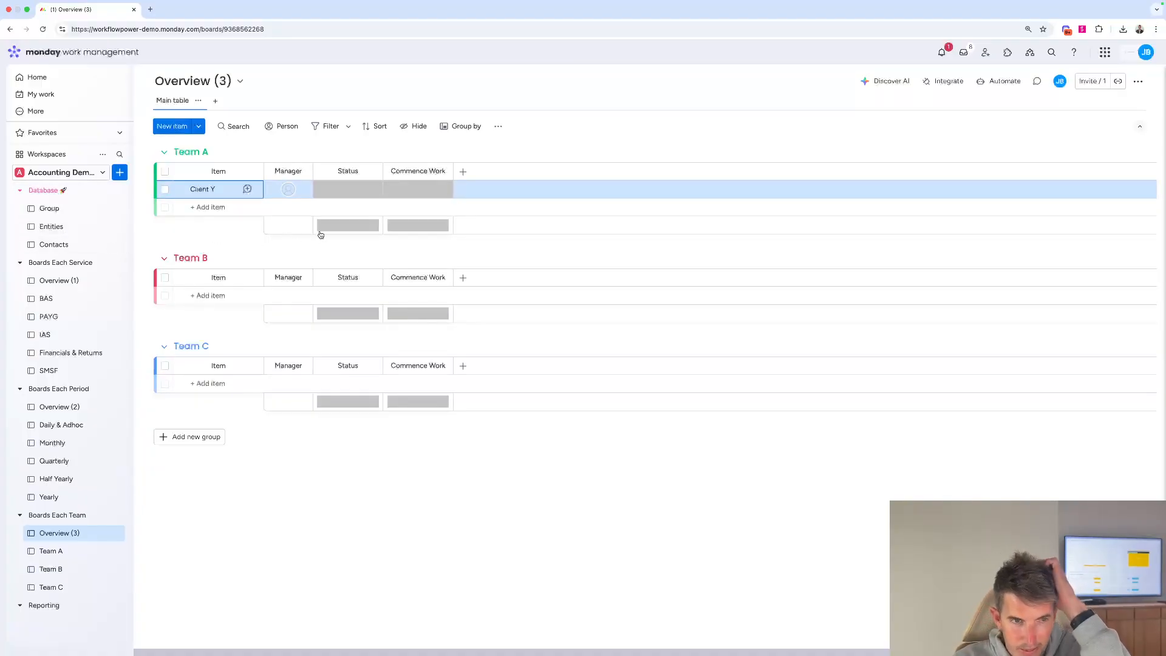
# Review the label options available for Client Y's Status and Commence Work without choosing any
pyautogui.click(360, 193)
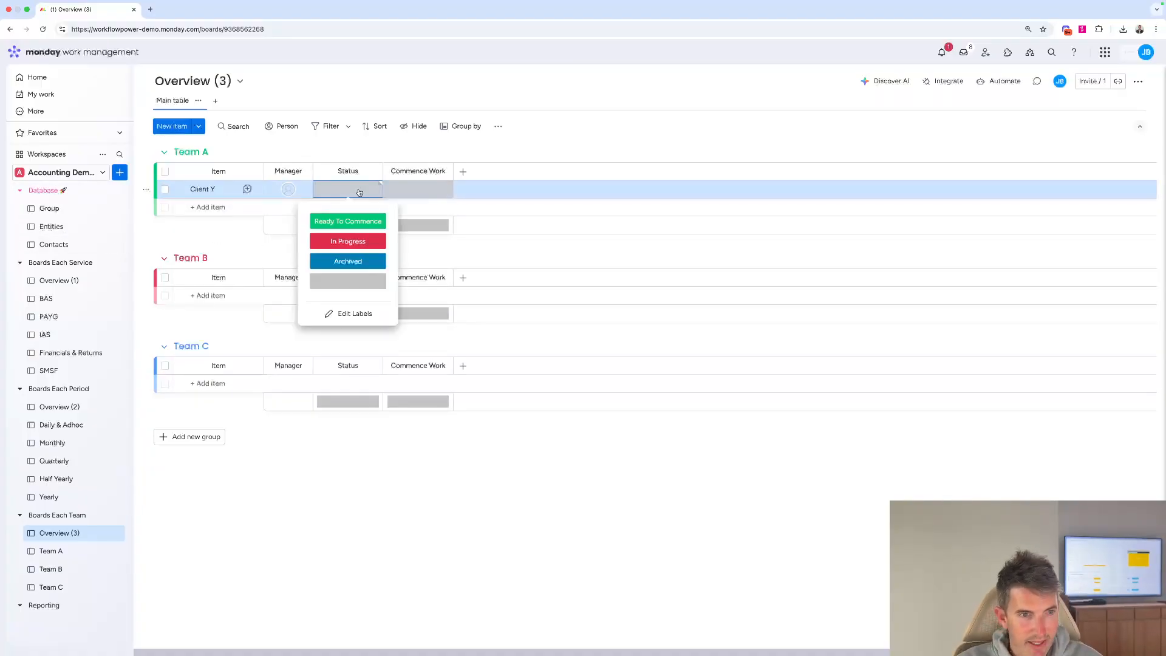
pyautogui.click(355, 193)
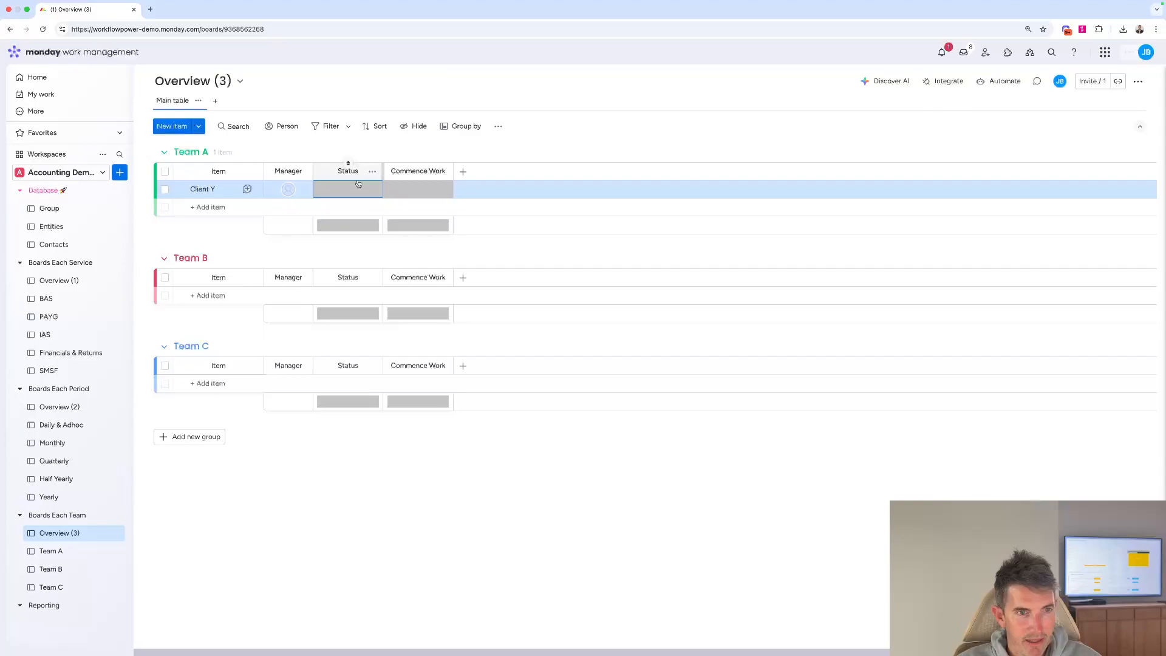
pyautogui.click(410, 193)
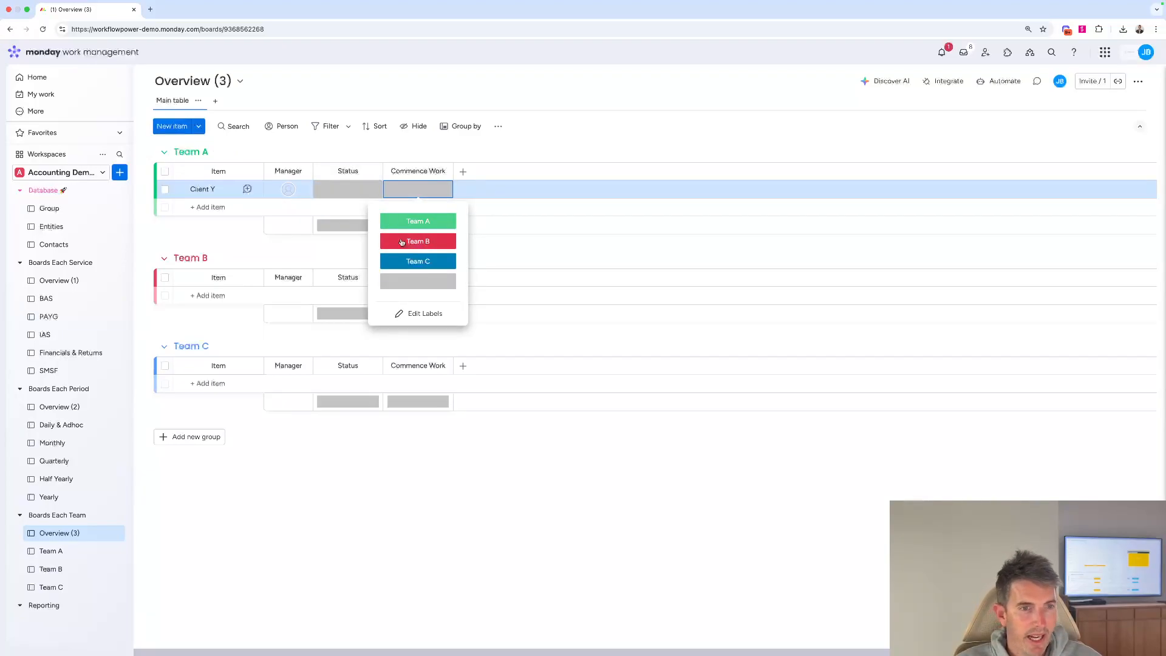
pyautogui.click(436, 179)
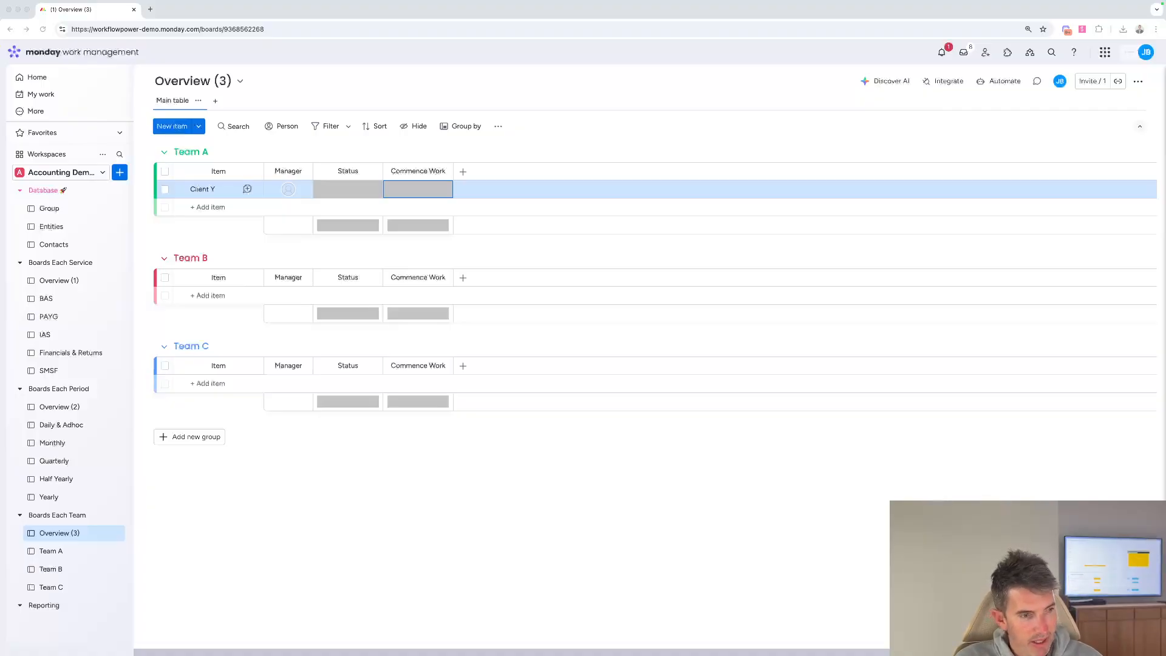
# On the Team A board, reorder the groups to Upcoming, In Progress, On Hold, In Review, Approved (Awaiting Next Cycle)
pyautogui.click(50, 552)
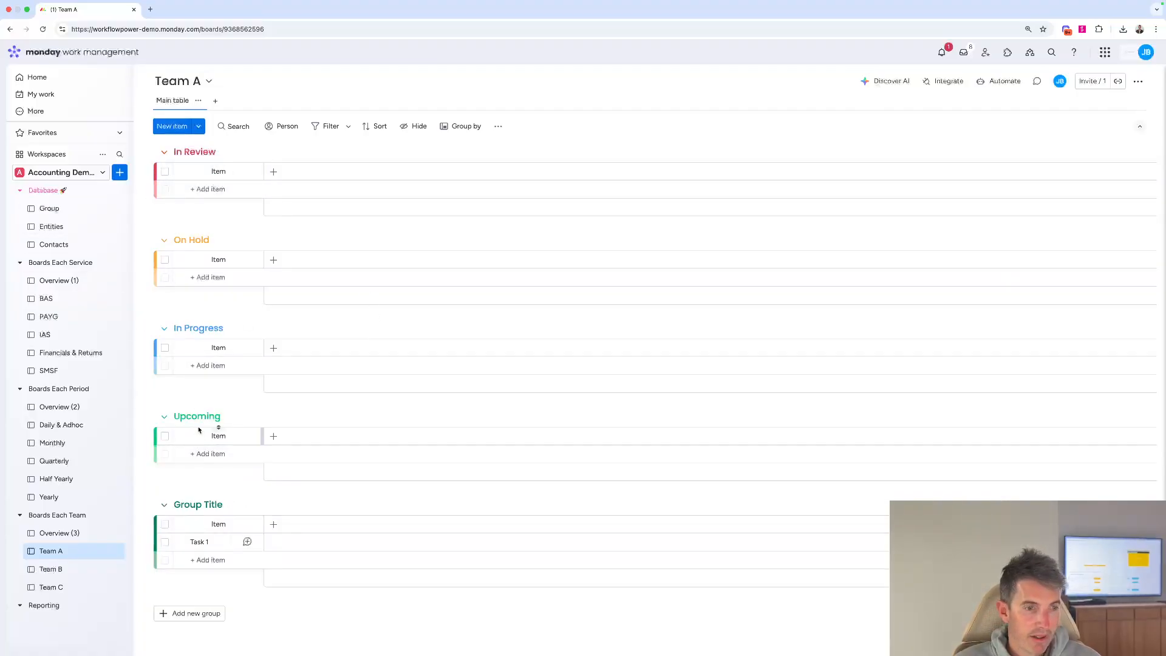
pyautogui.moveTo(195, 424); pyautogui.dragTo(188, 162)
pyautogui.moveTo(199, 413); pyautogui.dragTo(190, 185)
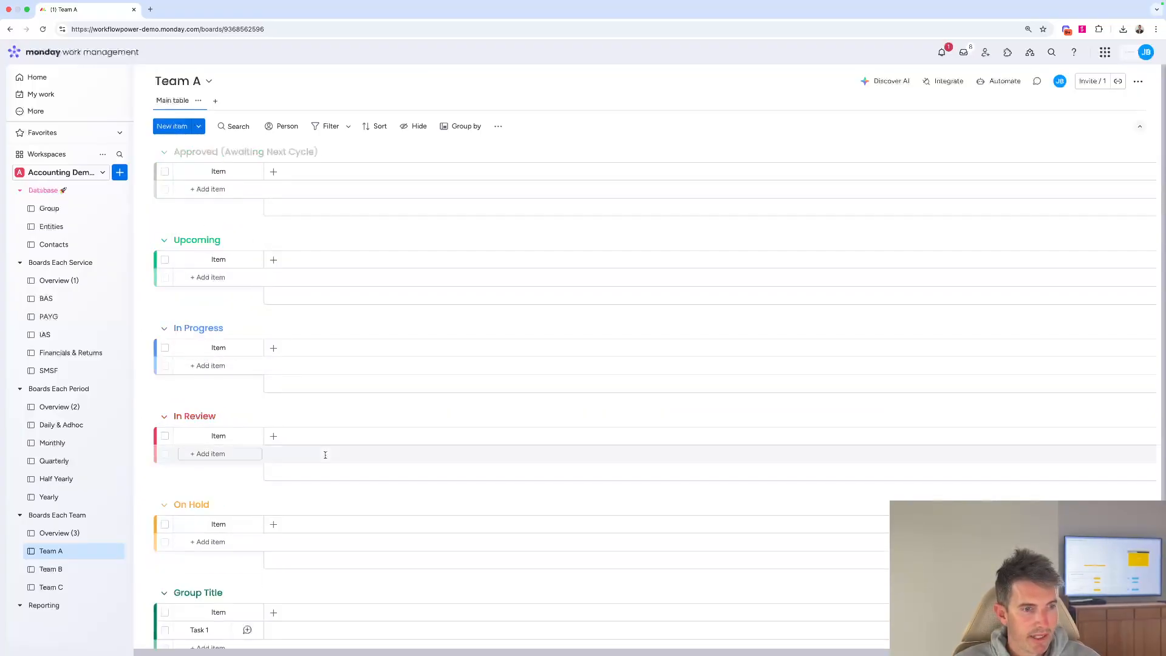
pyautogui.moveTo(195, 503); pyautogui.dragTo(196, 272)
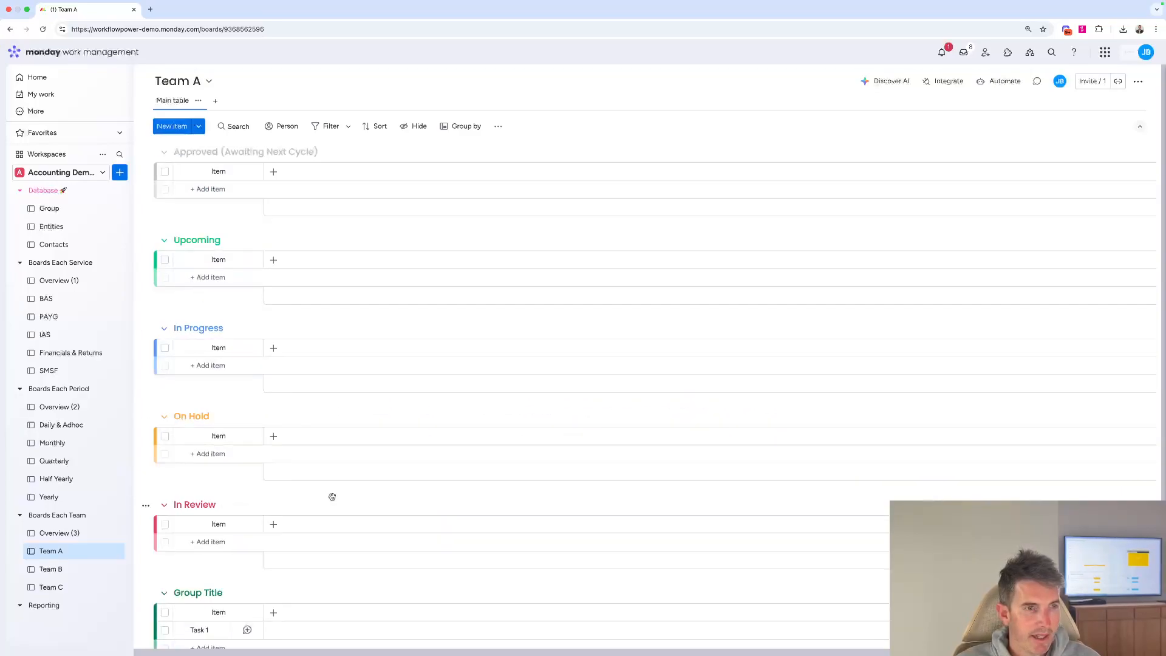
pyautogui.moveTo(229, 152); pyautogui.dragTo(230, 340)
# Change the colour of the Approved (Awaiting Next Cycle) group on the Team A board to purple
pyautogui.scroll(-3, 250, 518)
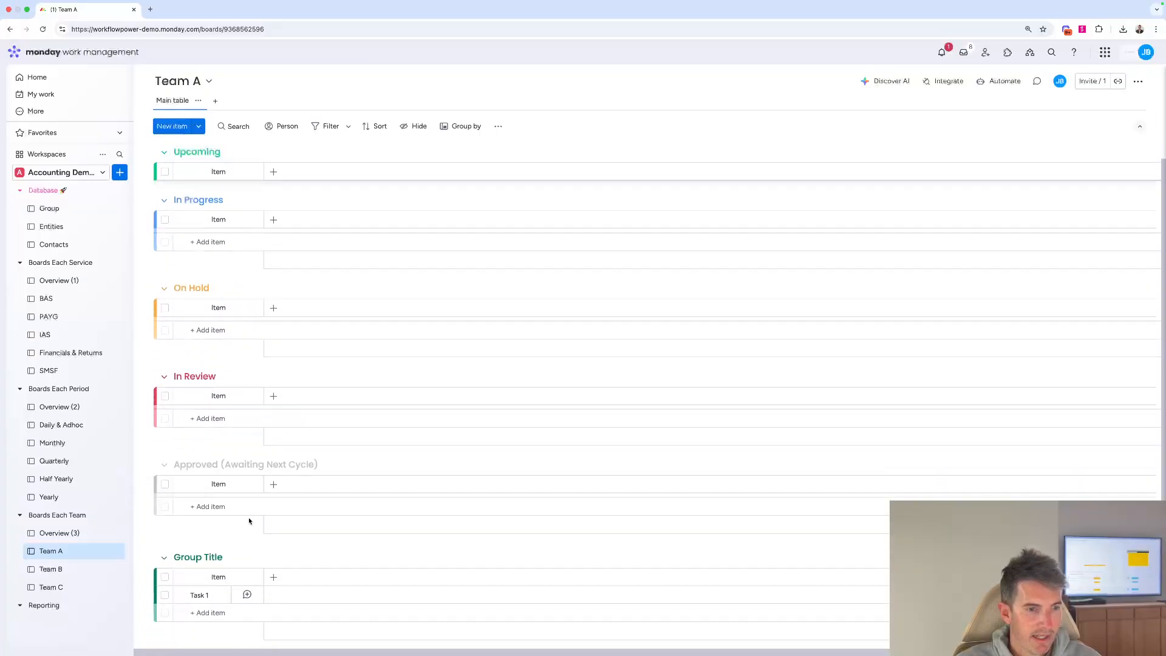
pyautogui.click(218, 415)
pyautogui.click(179, 413)
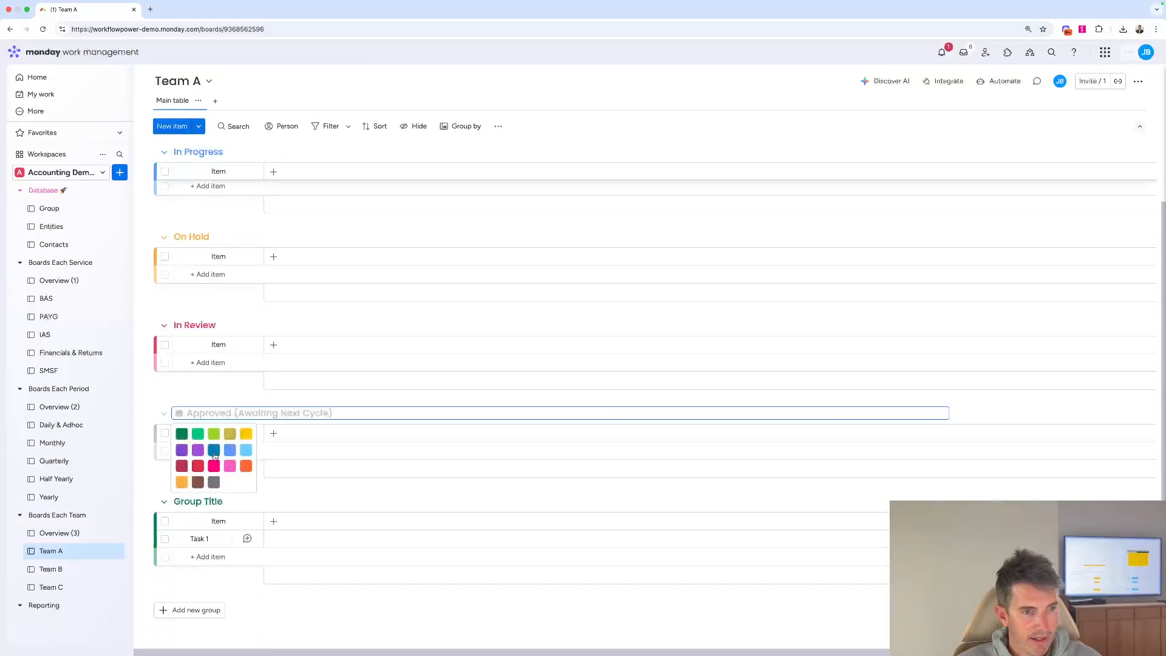
pyautogui.click(201, 452)
# Move the Completed group below Approved (Awaiting Next Cycle) and change its colour to dark green
pyautogui.scroll(3, 279, 477)
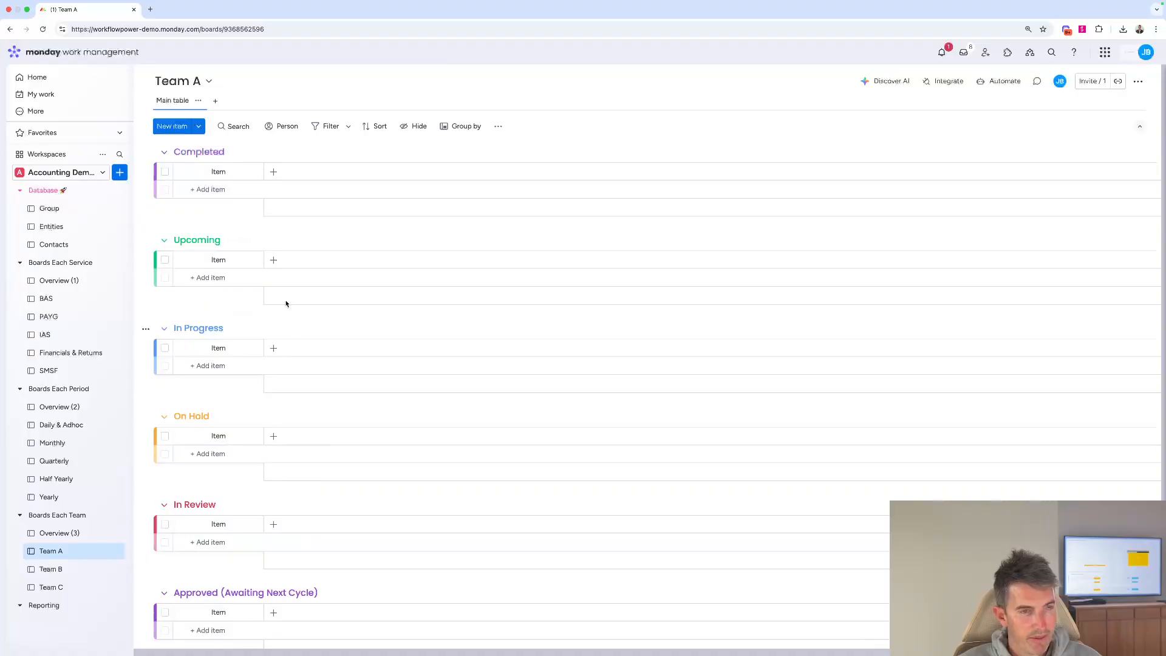
pyautogui.moveTo(200, 152); pyautogui.dragTo(205, 401)
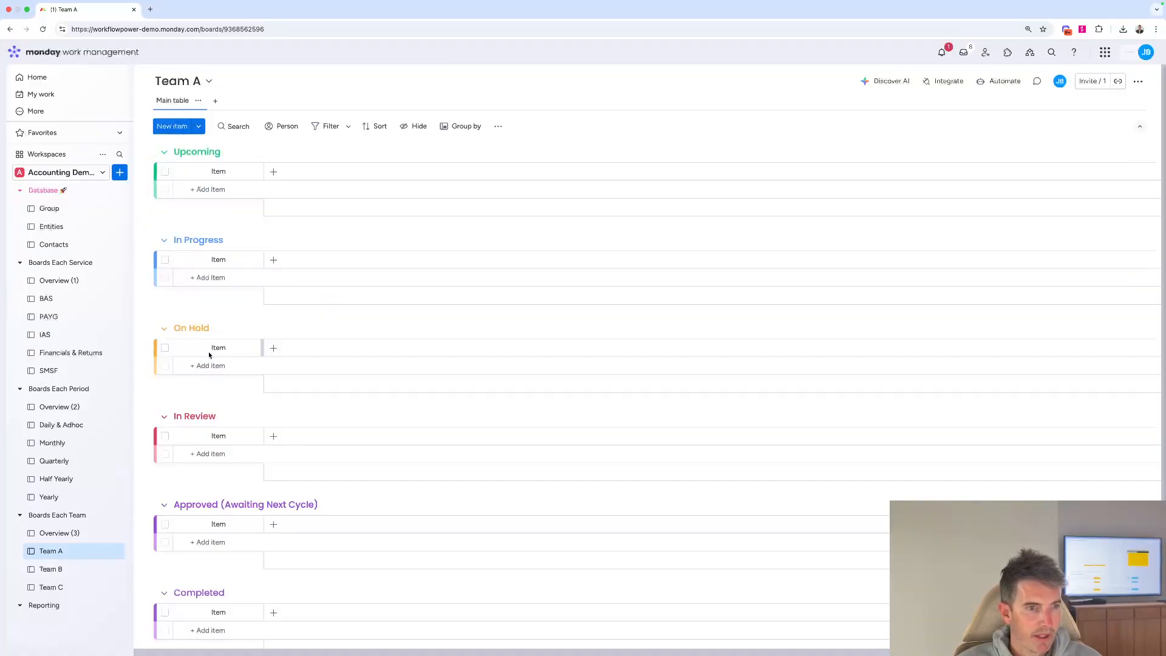
pyautogui.scroll(-3, 205, 408)
pyautogui.click(177, 415)
pyautogui.click(178, 413)
pyautogui.click(186, 438)
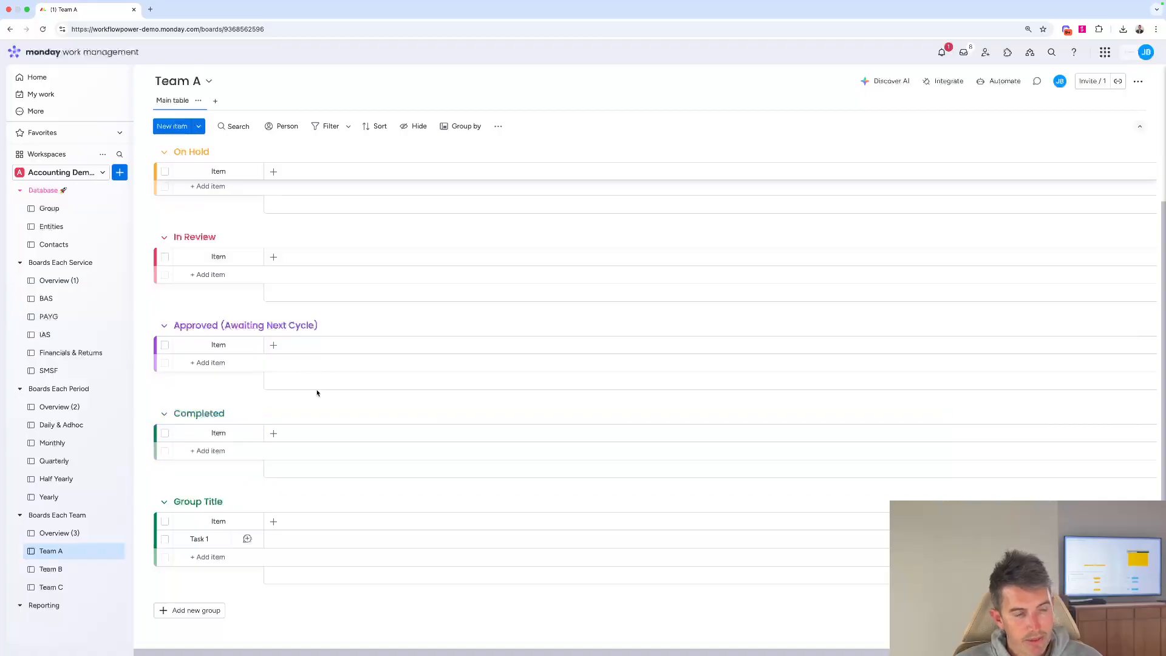
# Add an item named Client Y to the Upcoming group on the Team A board
pyautogui.scroll(3, 316, 393)
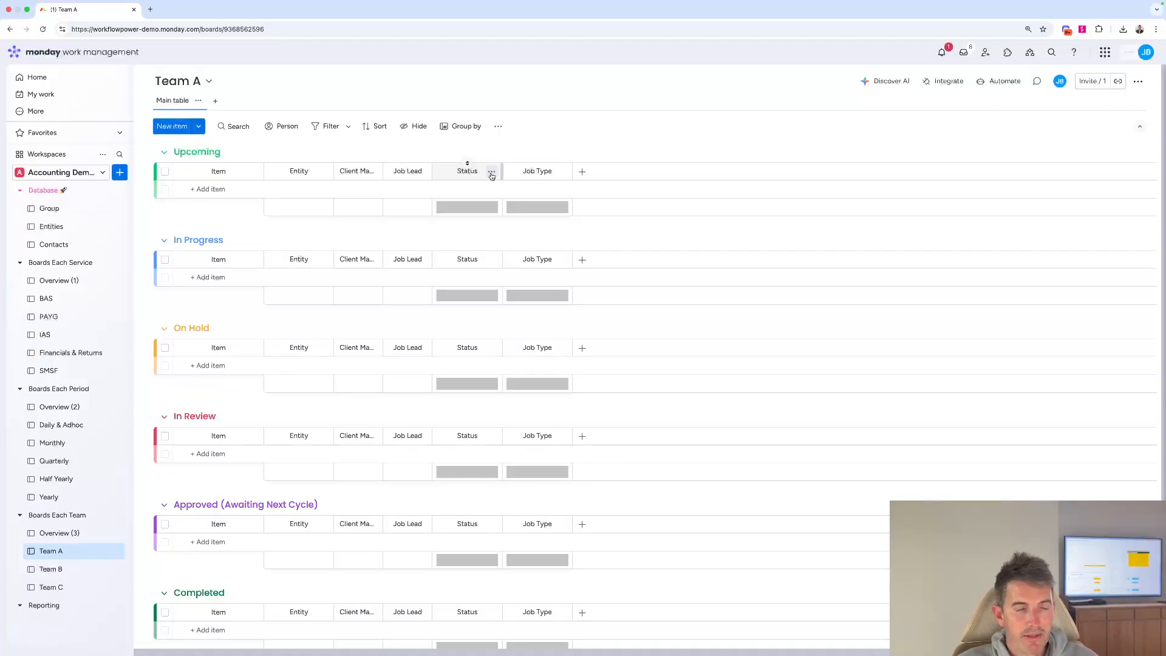
pyautogui.click(208, 189)
pyautogui.write('C')
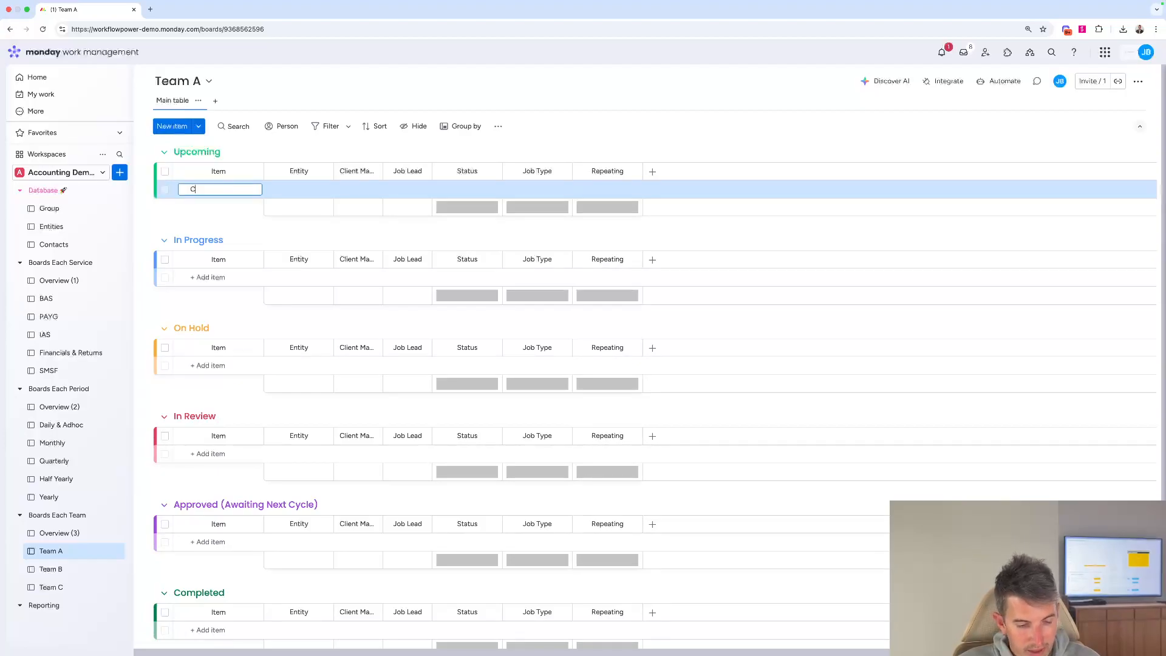
pyautogui.write('lient YU')
pyautogui.press('Return')
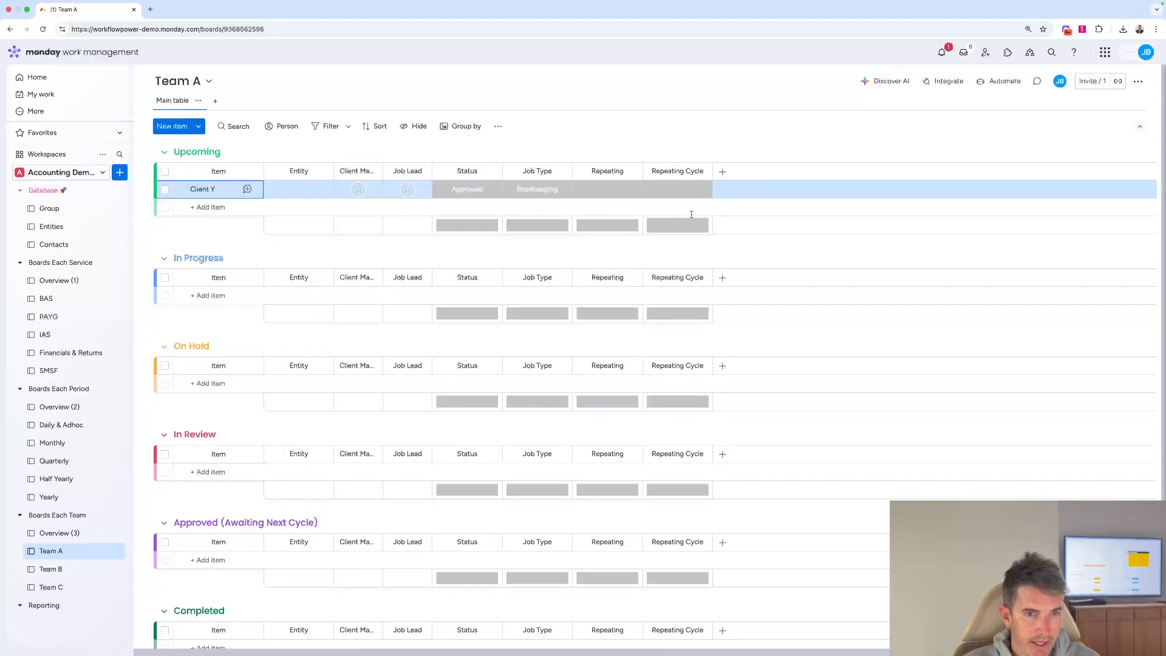
# Set Client Y's Repeating to Yes, Repeating Cycle to Quarterly and Job Type to Financial Statements
pyautogui.click(620, 193)
pyautogui.click(620, 222)
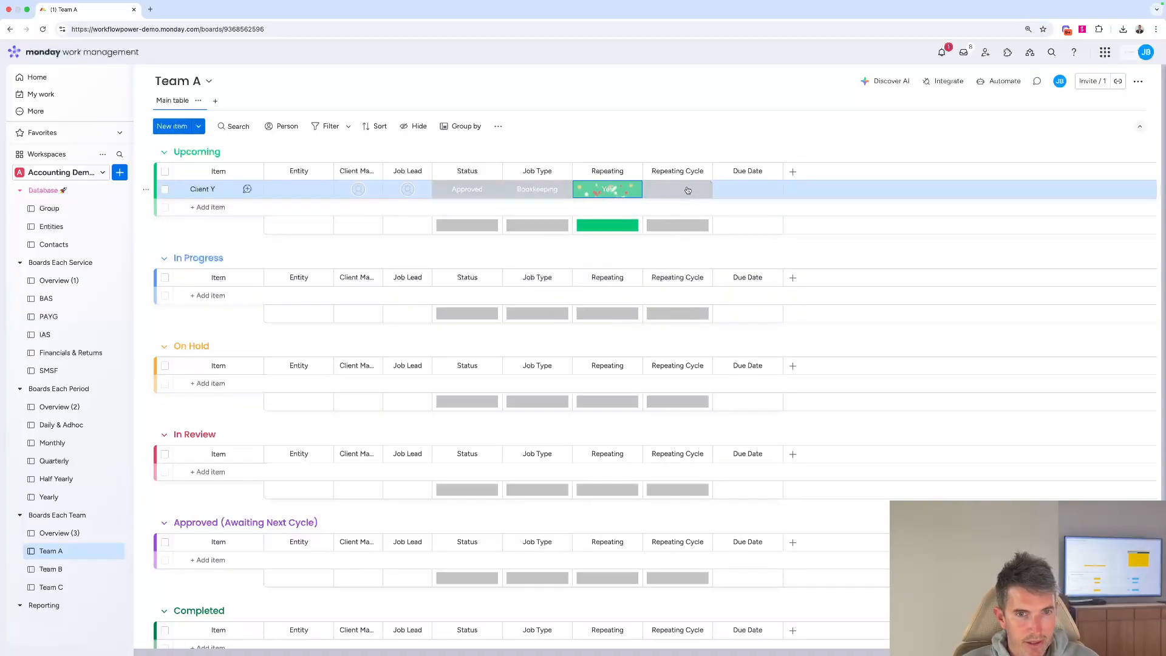
pyautogui.click(677, 188)
pyautogui.click(681, 241)
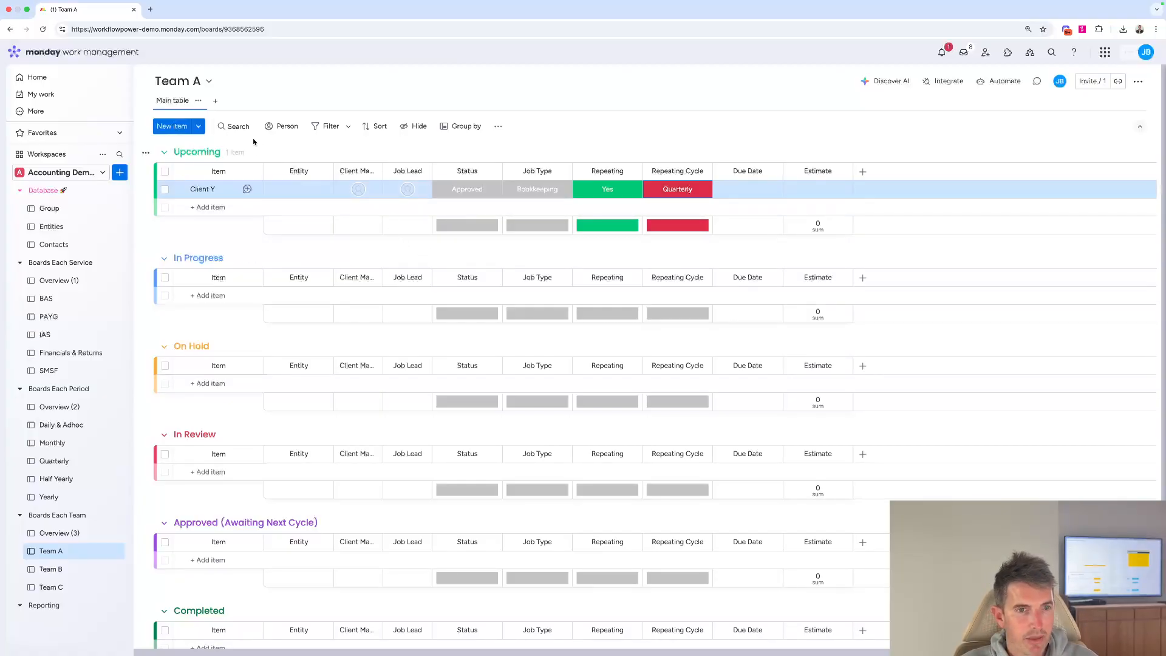
pyautogui.click(547, 193)
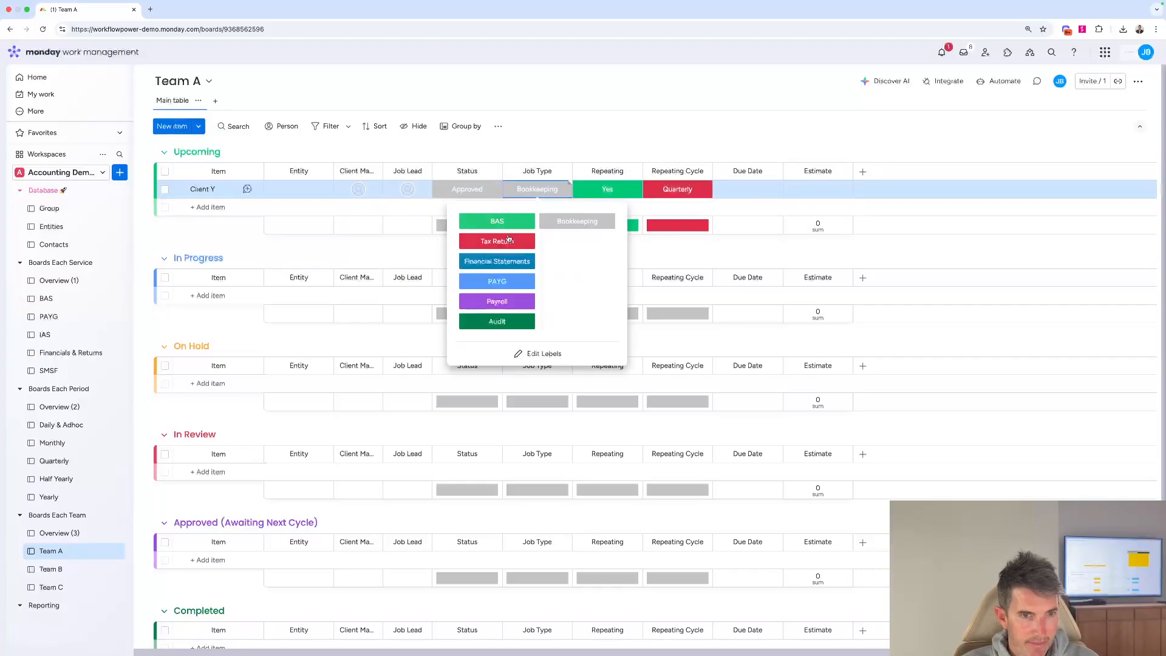
pyautogui.click(497, 261)
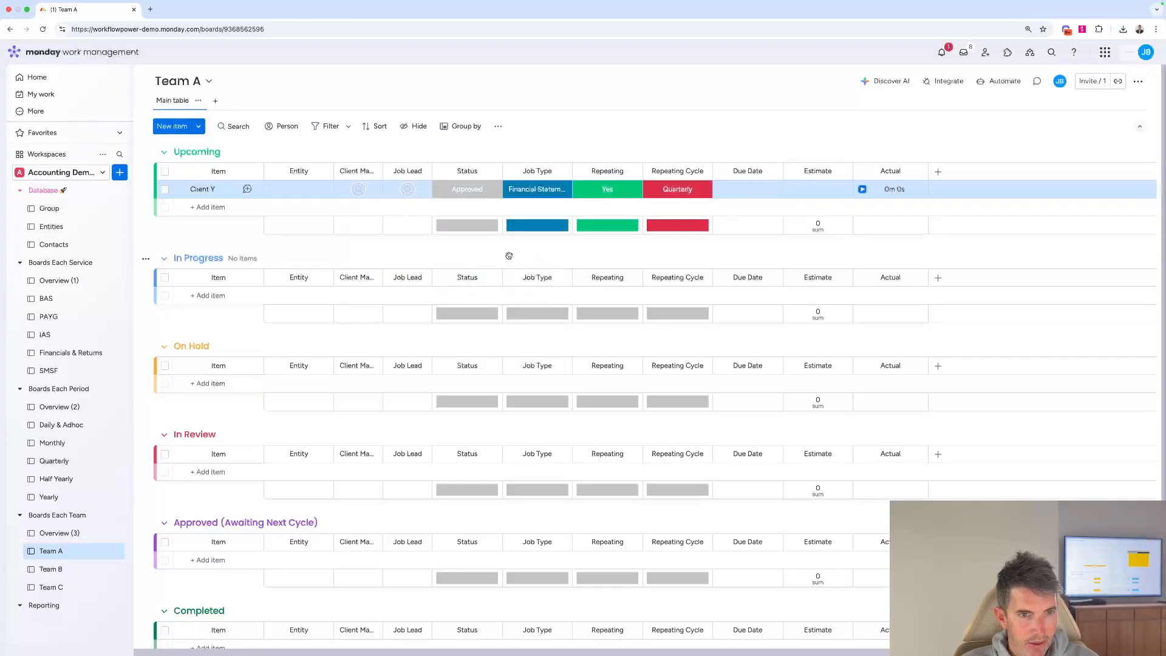
# Add a table view to the Team A board and name it Financial Statements
pyautogui.click(216, 102)
pyautogui.click(236, 141)
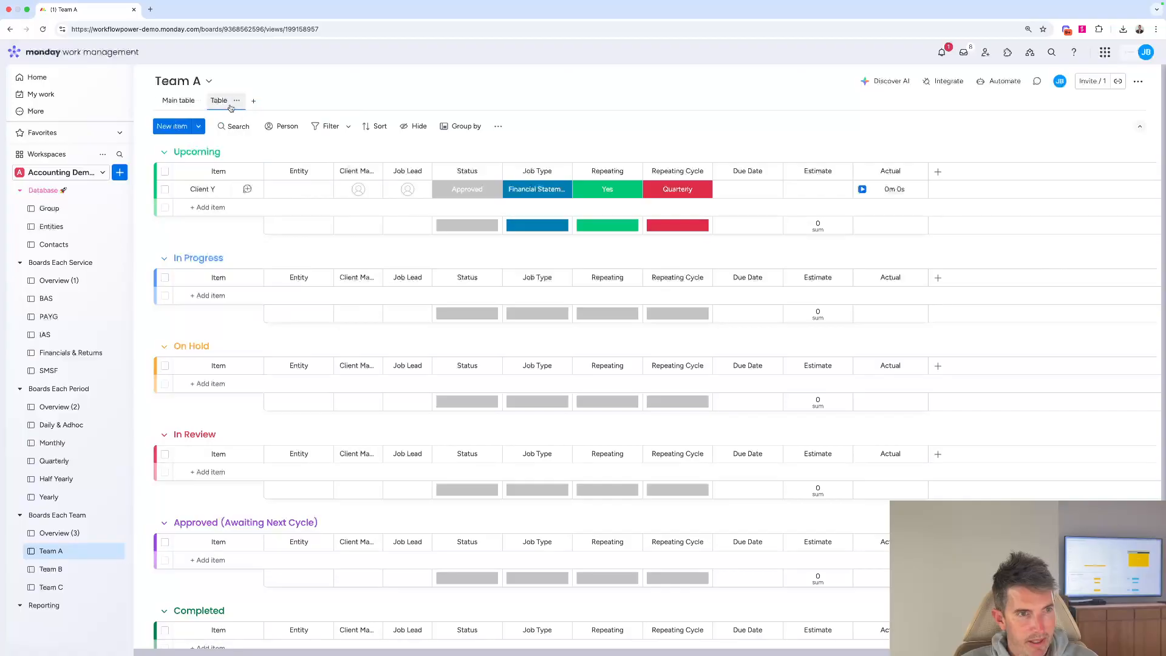
pyautogui.click(236, 101)
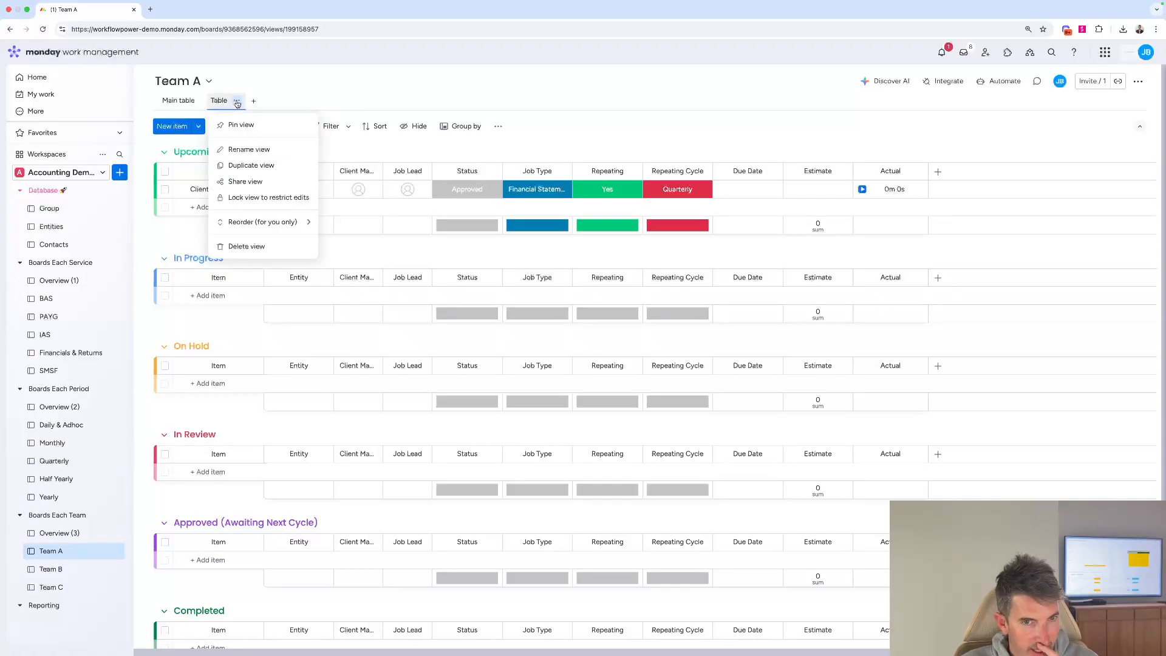
pyautogui.click(249, 150)
pyautogui.doubleClick(220, 100)
pyautogui.write('Fi')
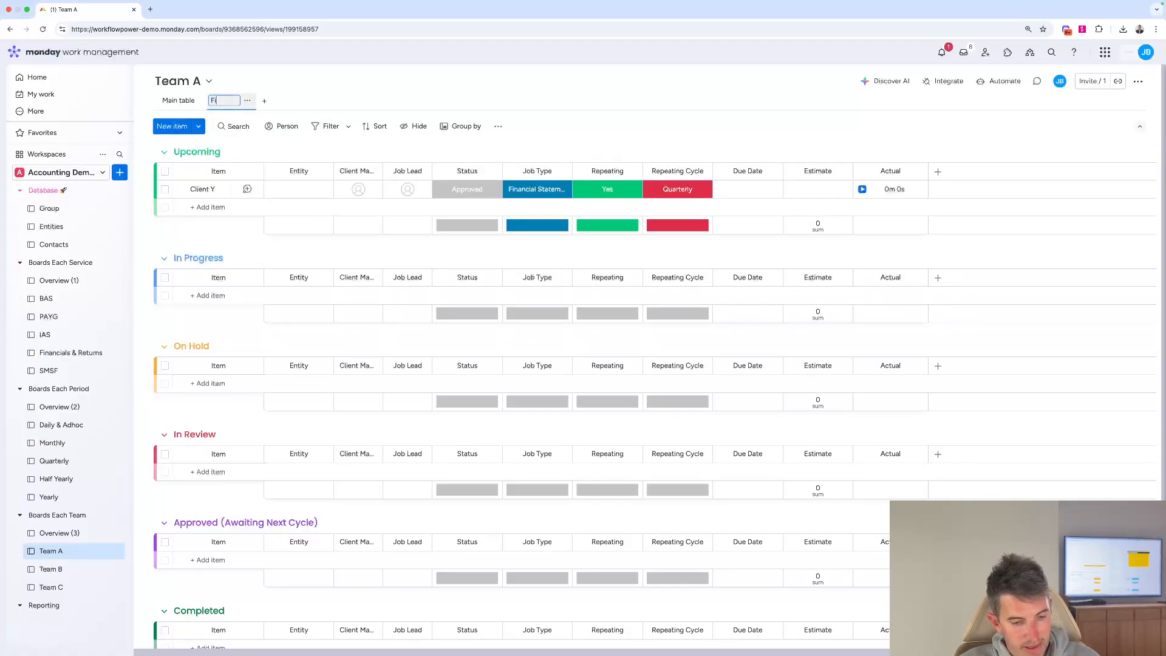
pyautogui.write('nancial Statements')
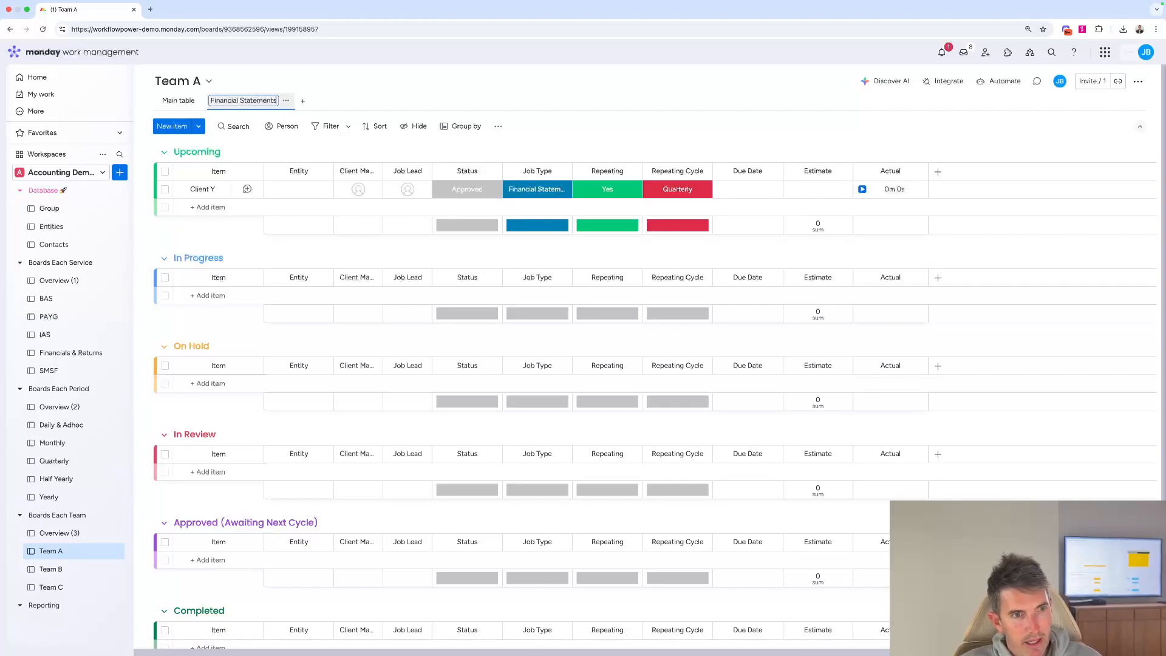
# Filter the Financial Statements view to show only items whose Job Type is Financial Statements
pyautogui.click(332, 128)
pyautogui.hscroll(8, 529, 237)
pyautogui.hscroll(4, 528, 237)
pyautogui.hscroll(-10, 532, 237)
pyautogui.hscroll(-4, 531, 237)
pyautogui.hscroll(10, 532, 237)
pyautogui.hscroll(3, 469, 246)
pyautogui.hscroll(-12, 464, 244)
pyautogui.hscroll(7, 368, 252)
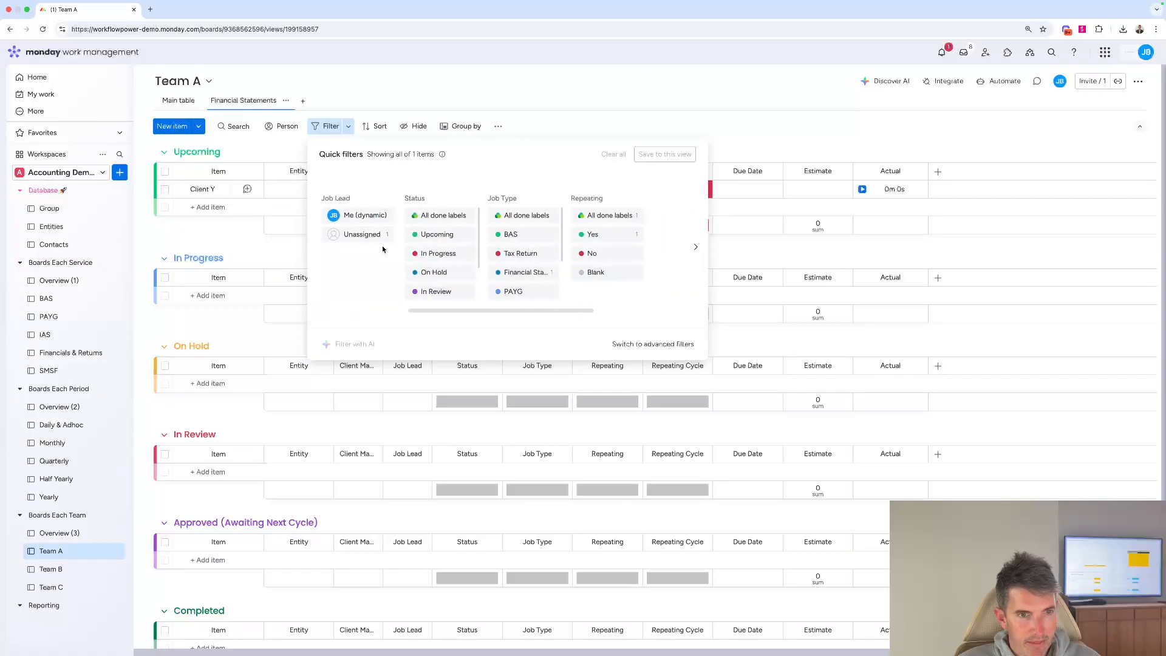
pyautogui.click(422, 272)
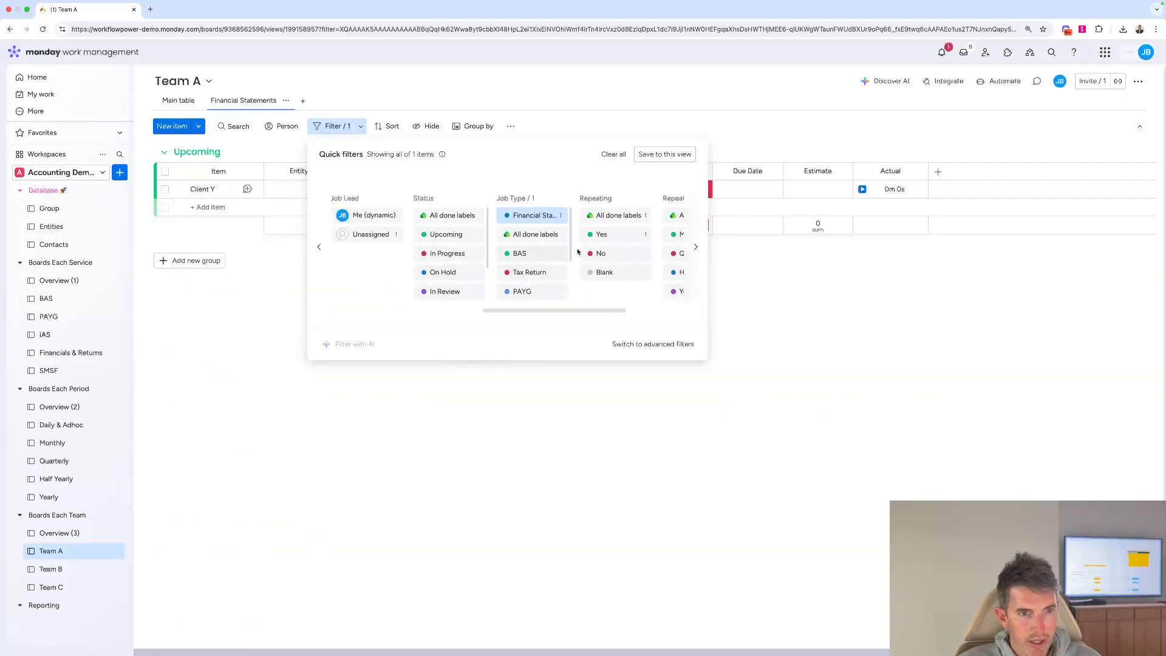
# Save the filter to the Financial Statements view, and add another table view to the Team A board named Quarterly
pyautogui.click(656, 156)
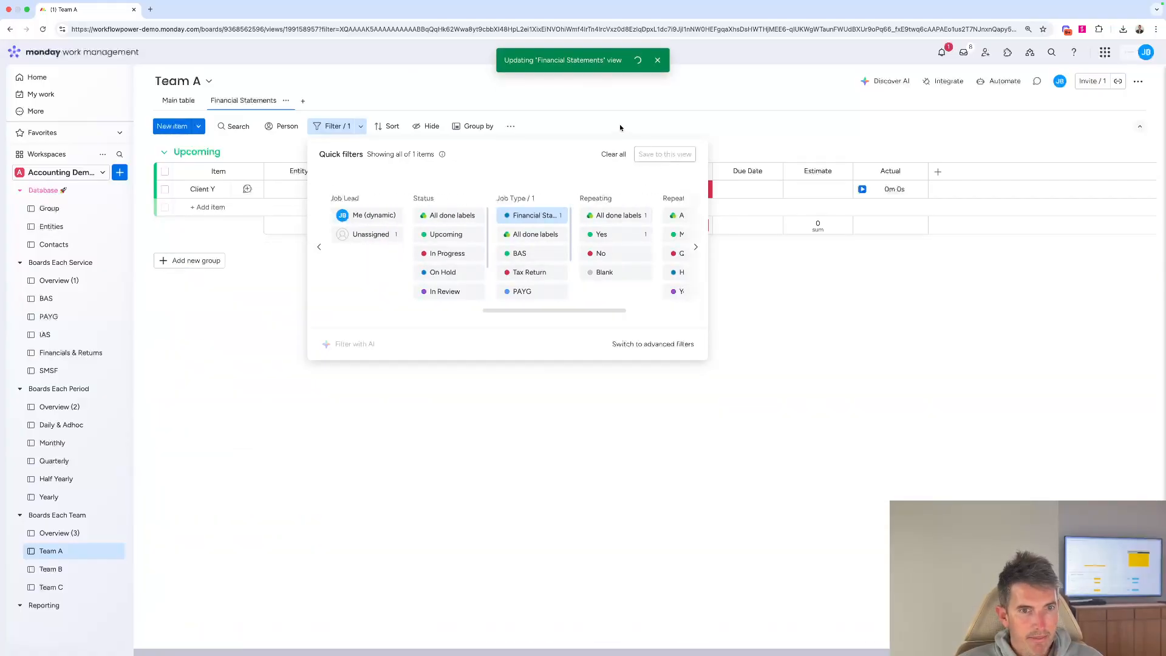
pyautogui.click(302, 102)
pyautogui.click(322, 141)
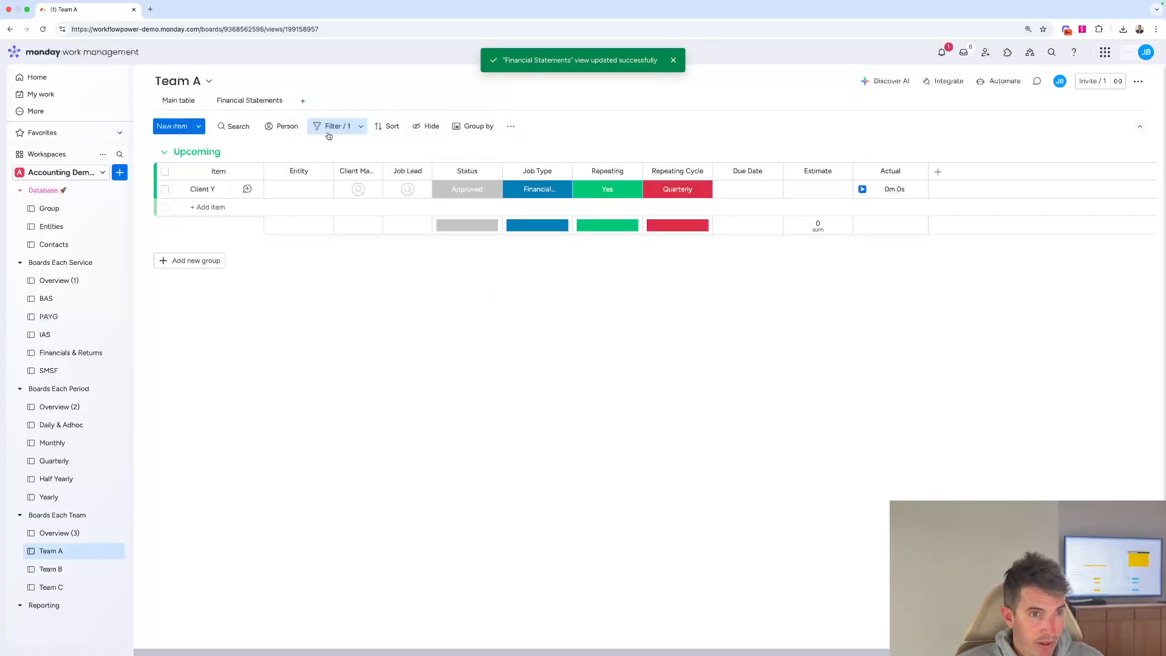
pyautogui.click(323, 102)
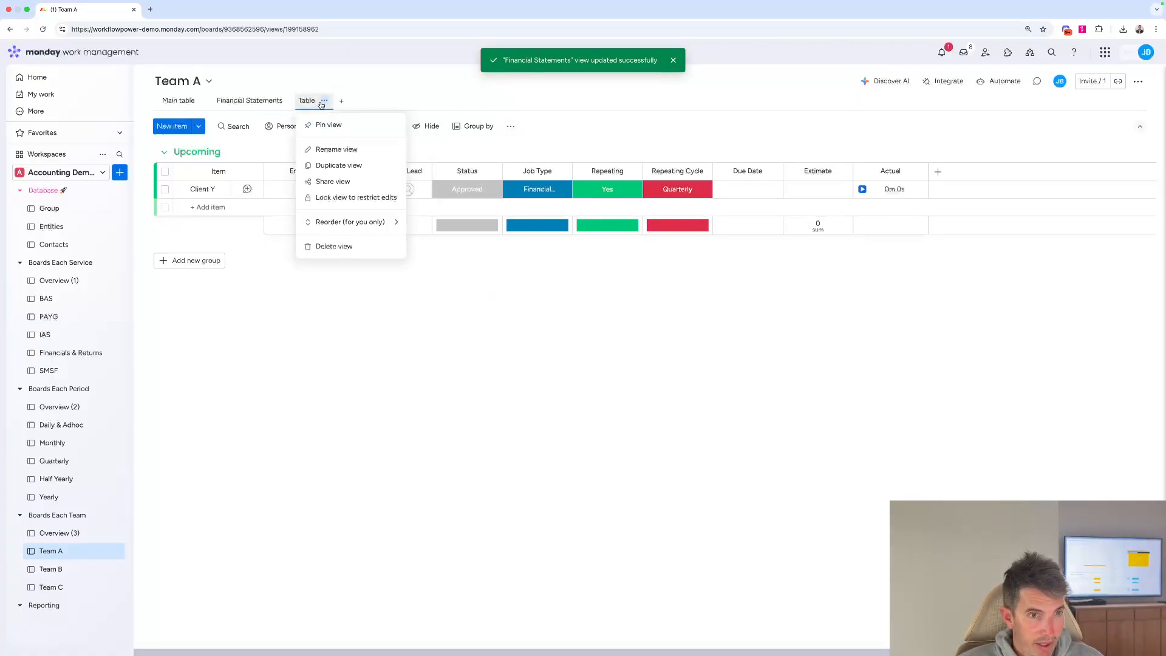
pyautogui.click(331, 149)
pyautogui.write('Quarterly')
pyautogui.press('Return')
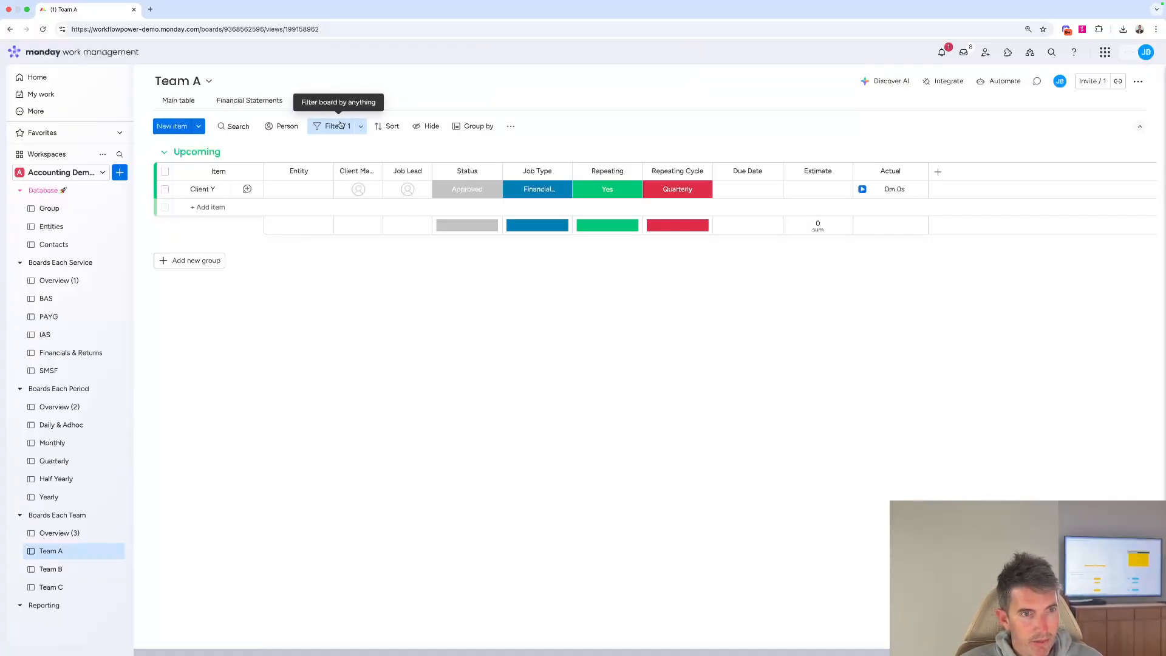
# Replace the Quarterly view's Job Type filter with Repeating Cycle set to Quarterly, and save the filter to the view
pyautogui.click(332, 126)
pyautogui.click(358, 215)
pyautogui.hscroll(5, 461, 252)
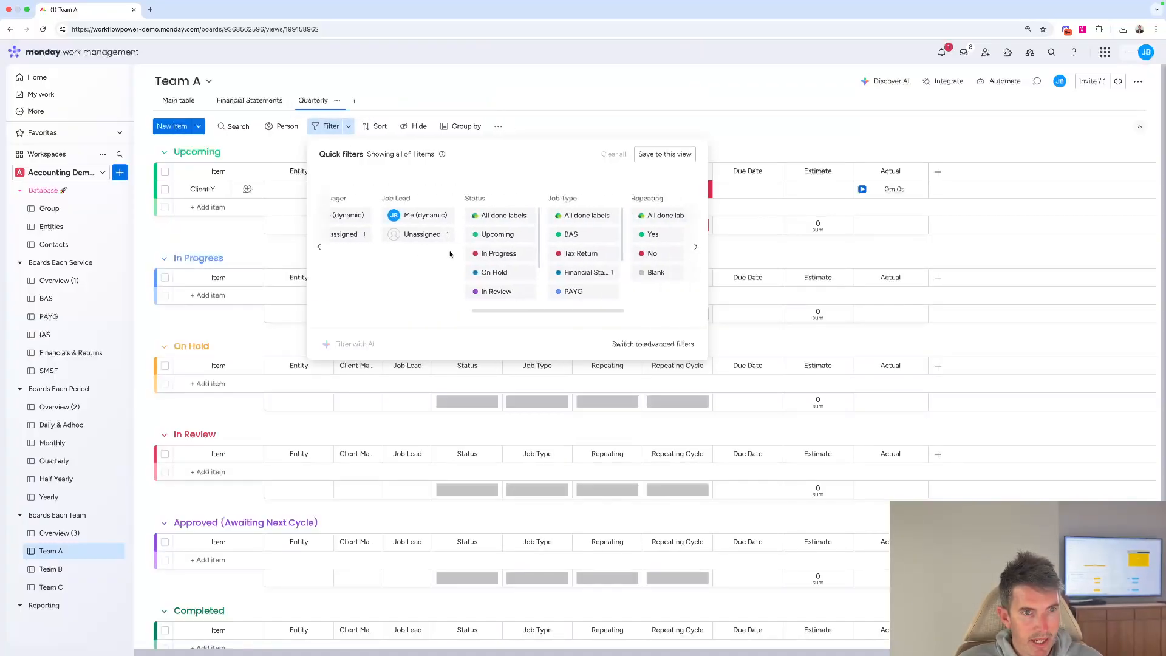
pyautogui.hscroll(5, 509, 257)
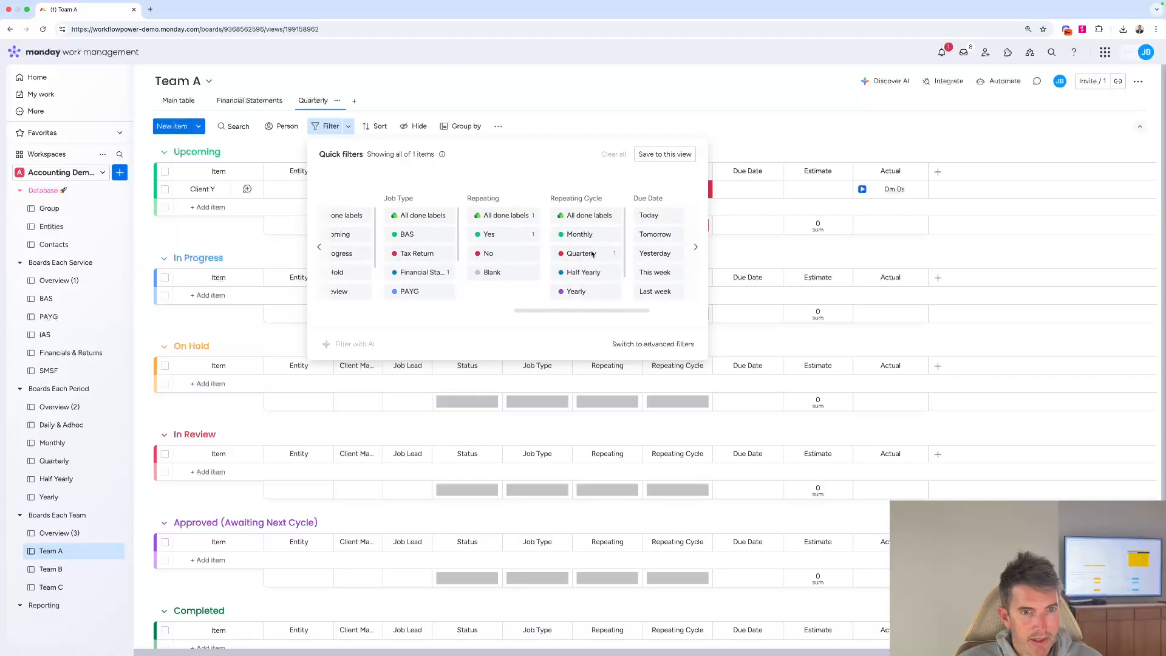
pyautogui.click(582, 253)
pyautogui.click(664, 155)
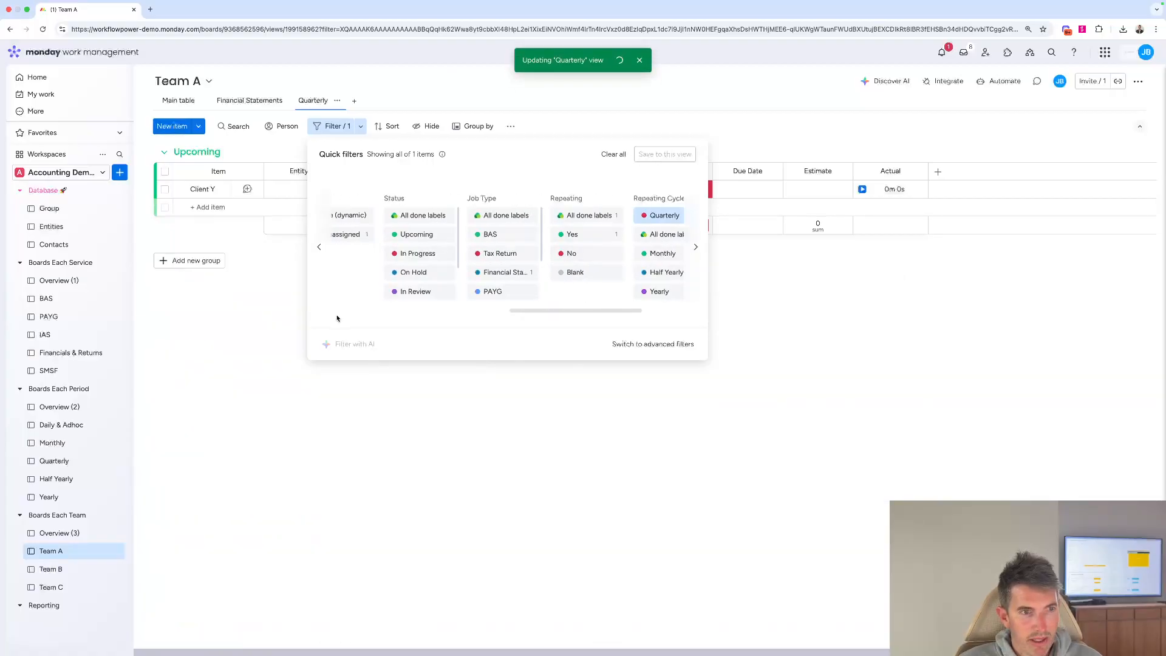
pyautogui.click(257, 322)
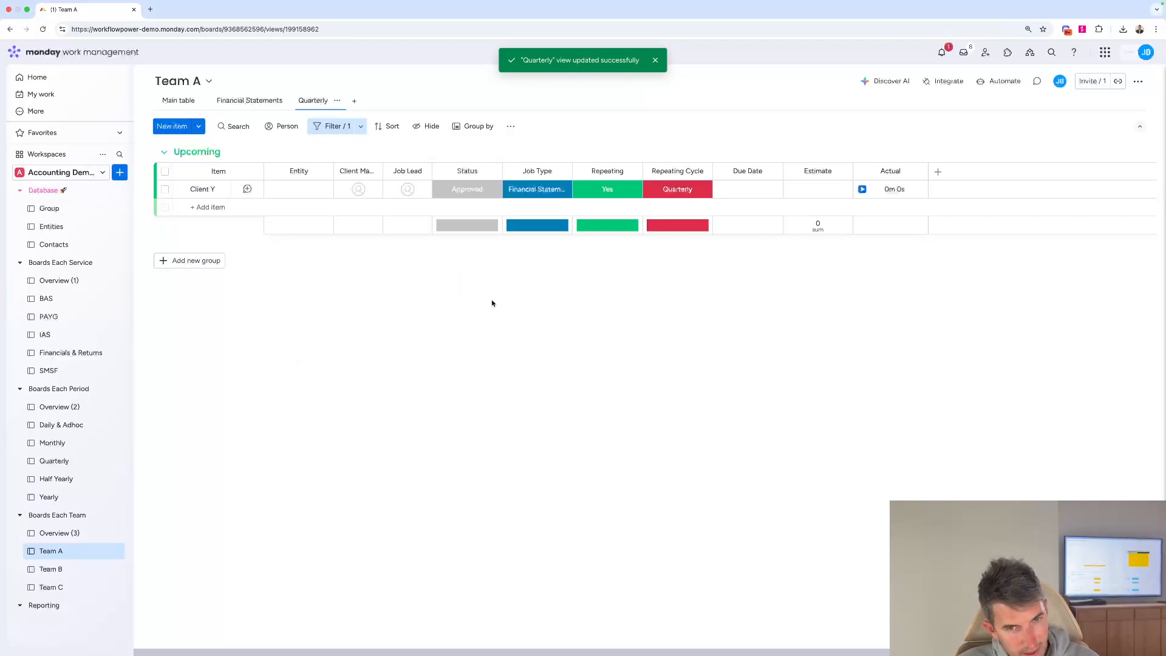
# Review Team A's main table and the Overview (3) board, and switch to the * Accounting workspace
pyautogui.click(181, 101)
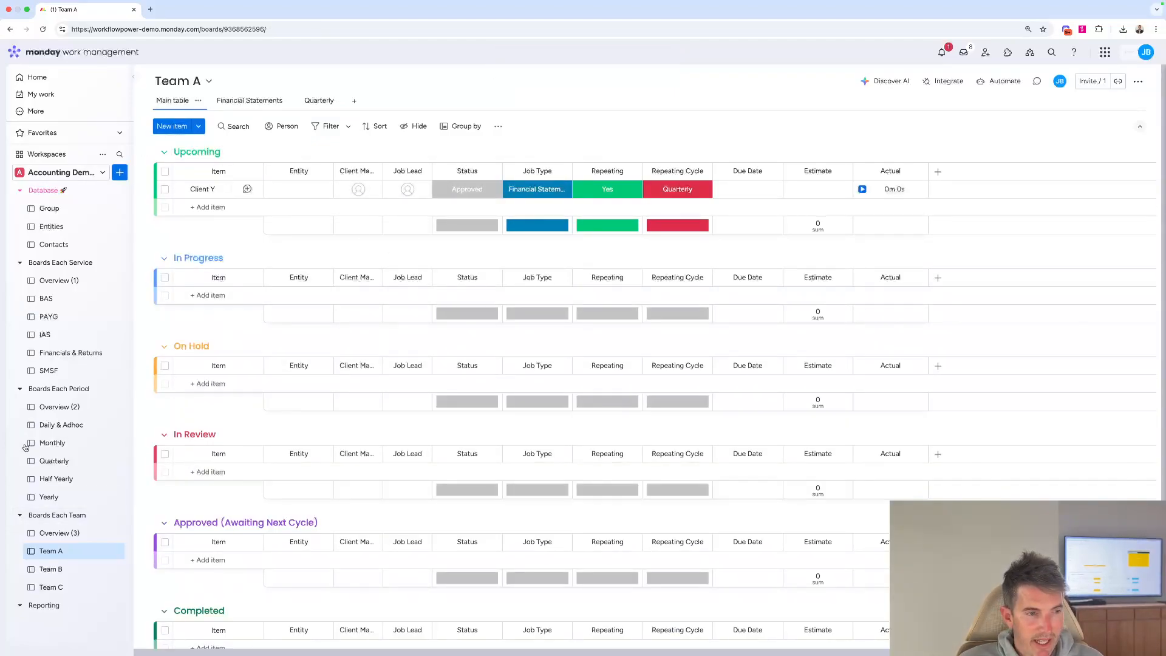
pyautogui.click(59, 532)
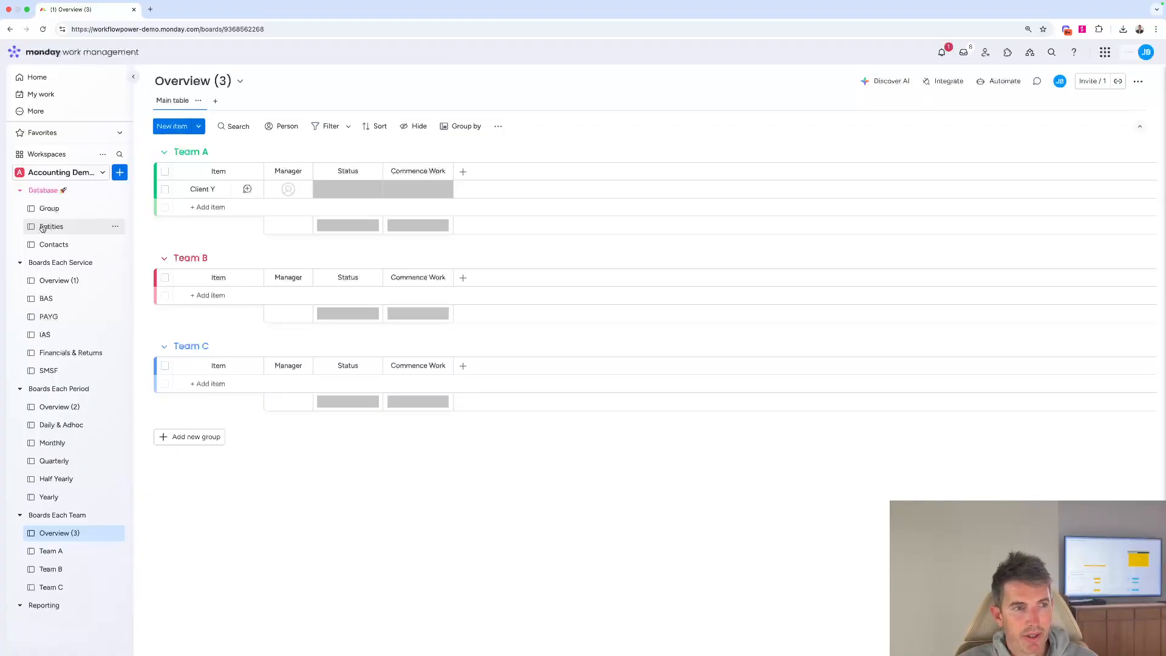
pyautogui.click(77, 173)
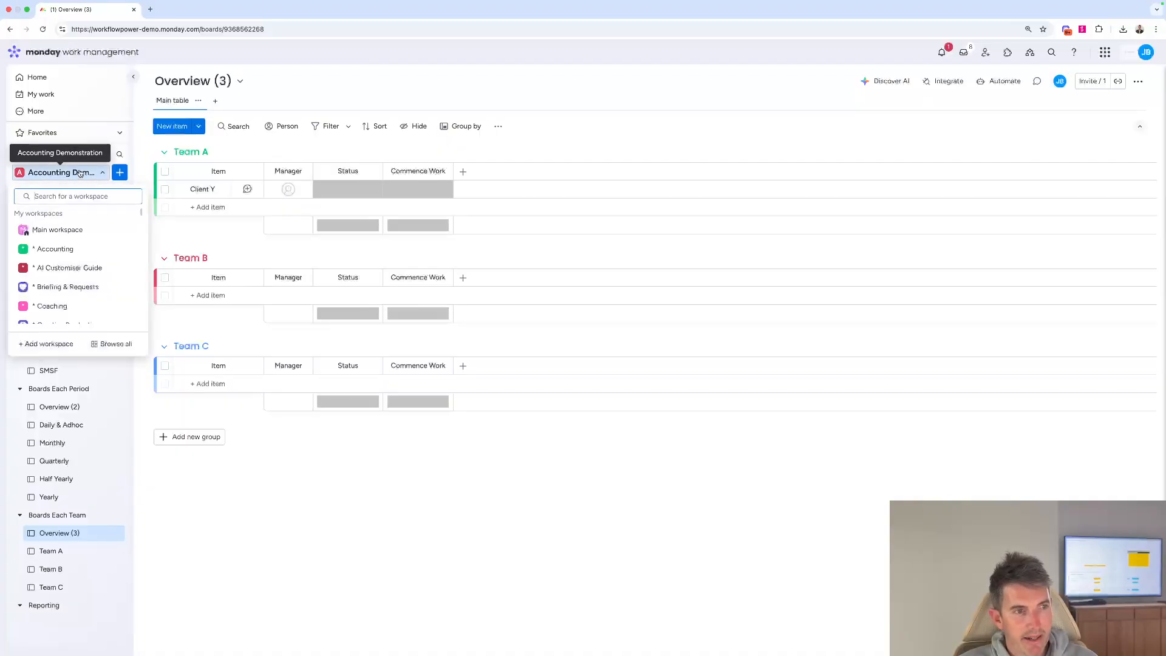
pyautogui.click(59, 251)
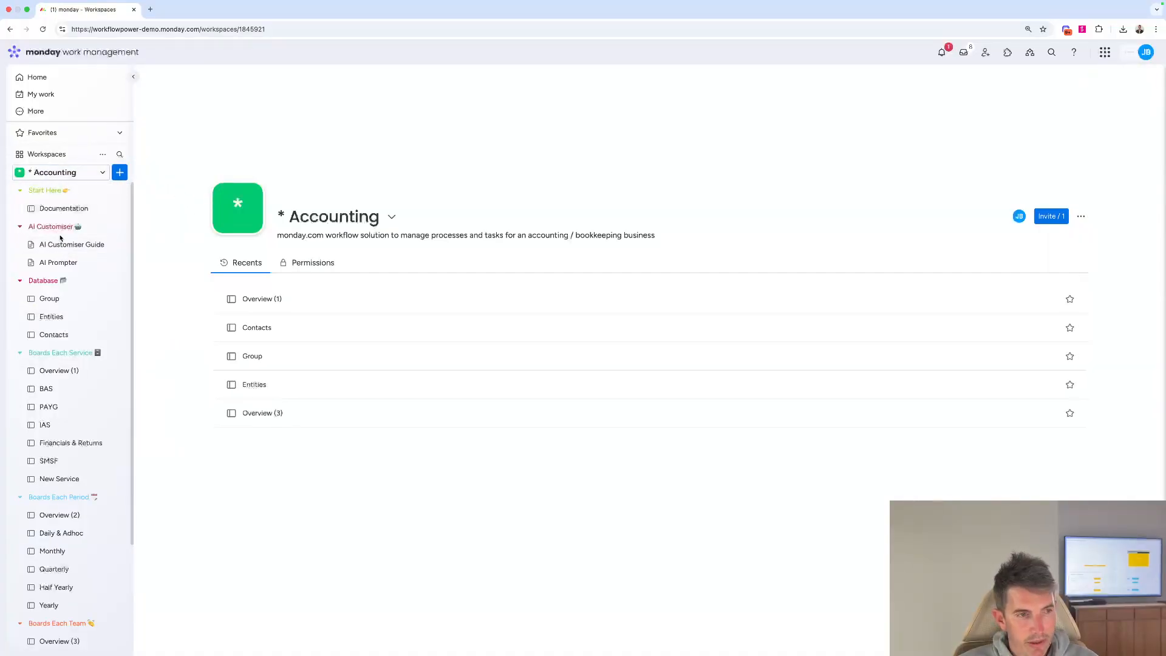
pyautogui.scroll(-1, 60, 237)
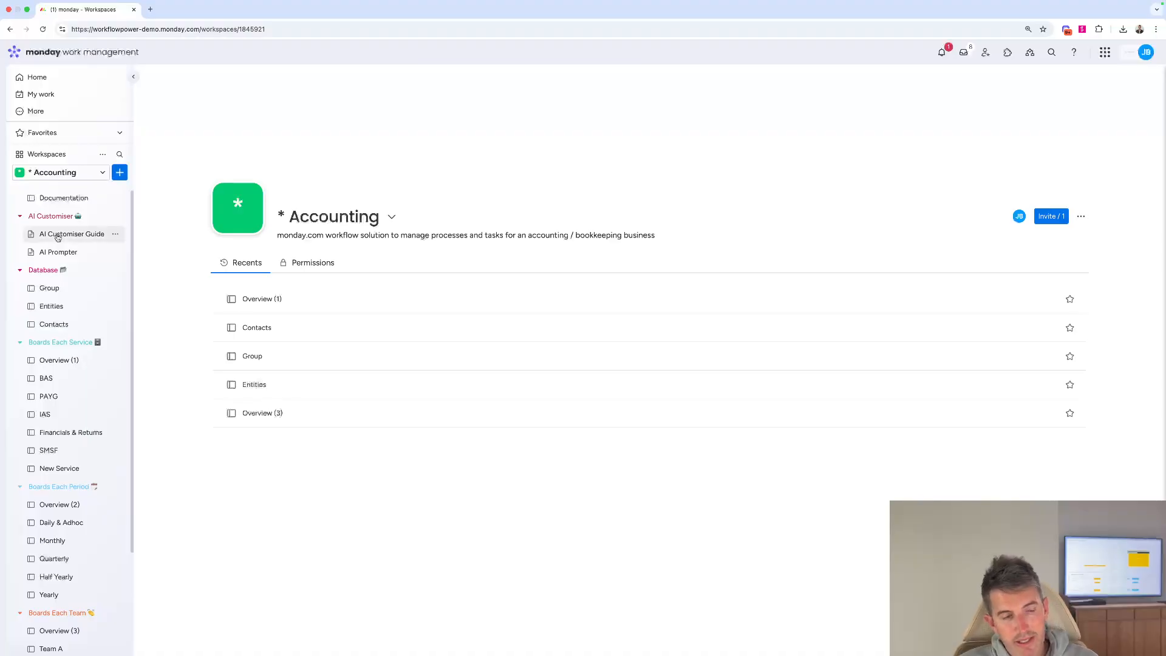
pyautogui.scroll(-1, 58, 237)
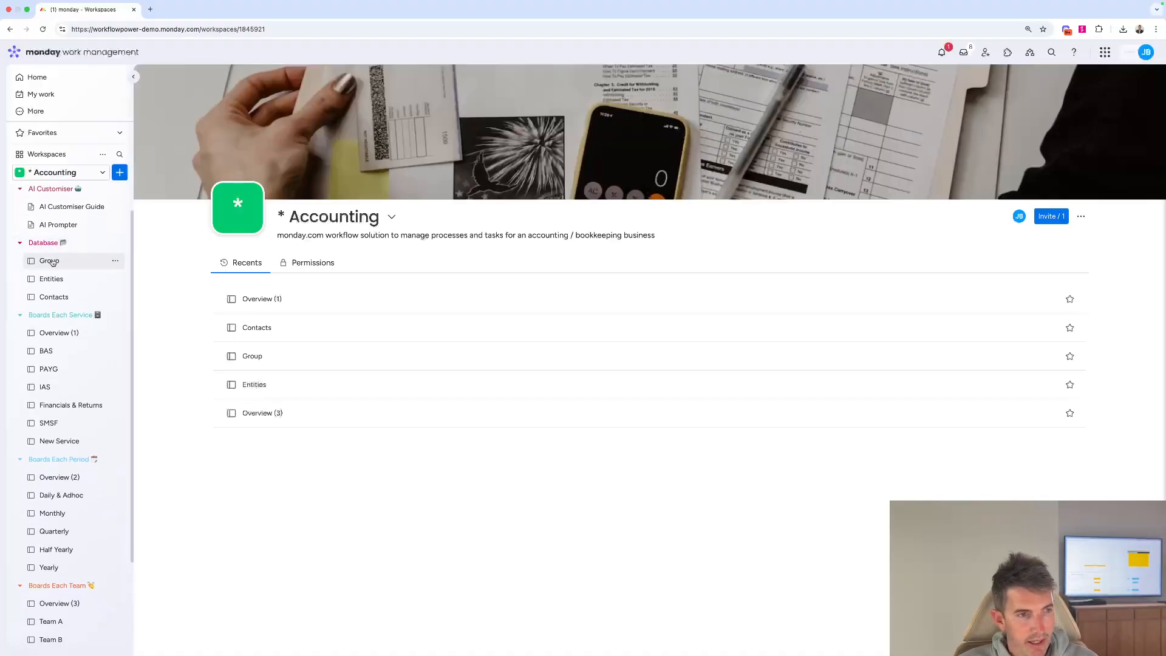
# Review the Group, Entities and Contacts database boards and the status columns of the Overview (1) board
pyautogui.click(52, 262)
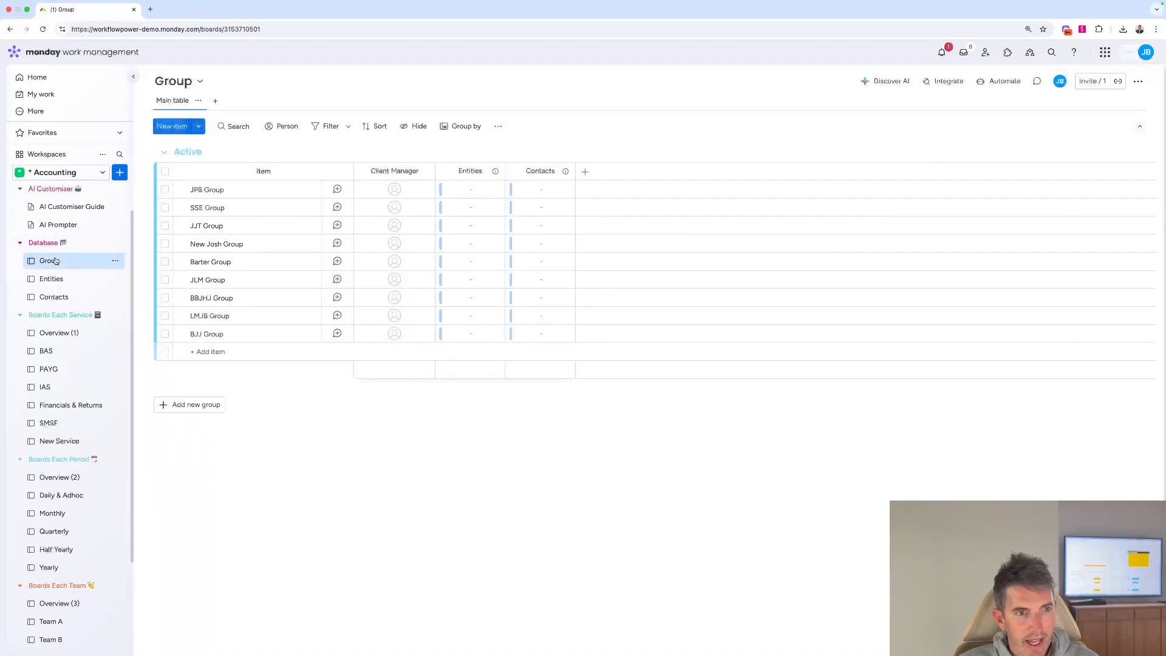
pyautogui.click(51, 279)
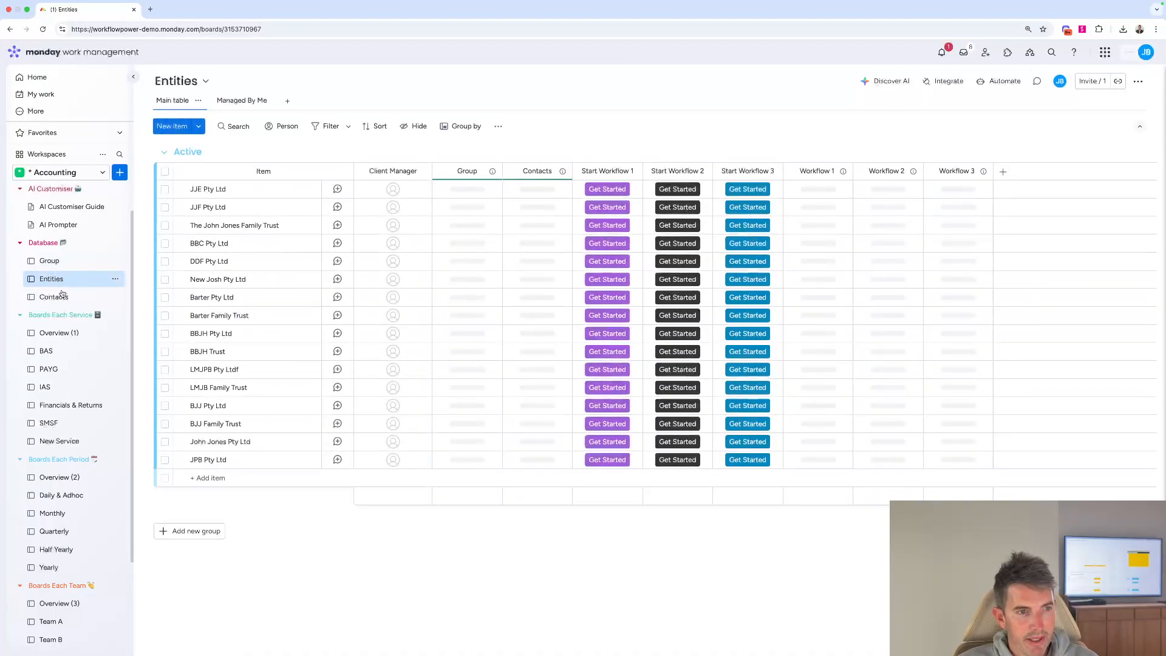
pyautogui.click(57, 299)
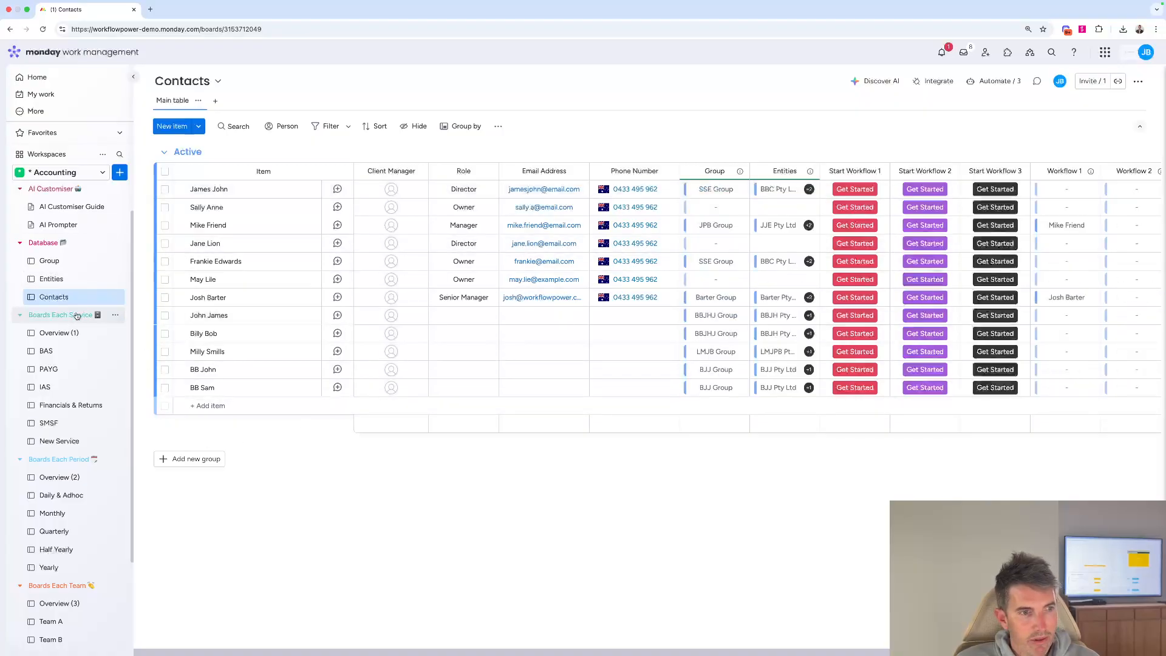
pyautogui.click(64, 333)
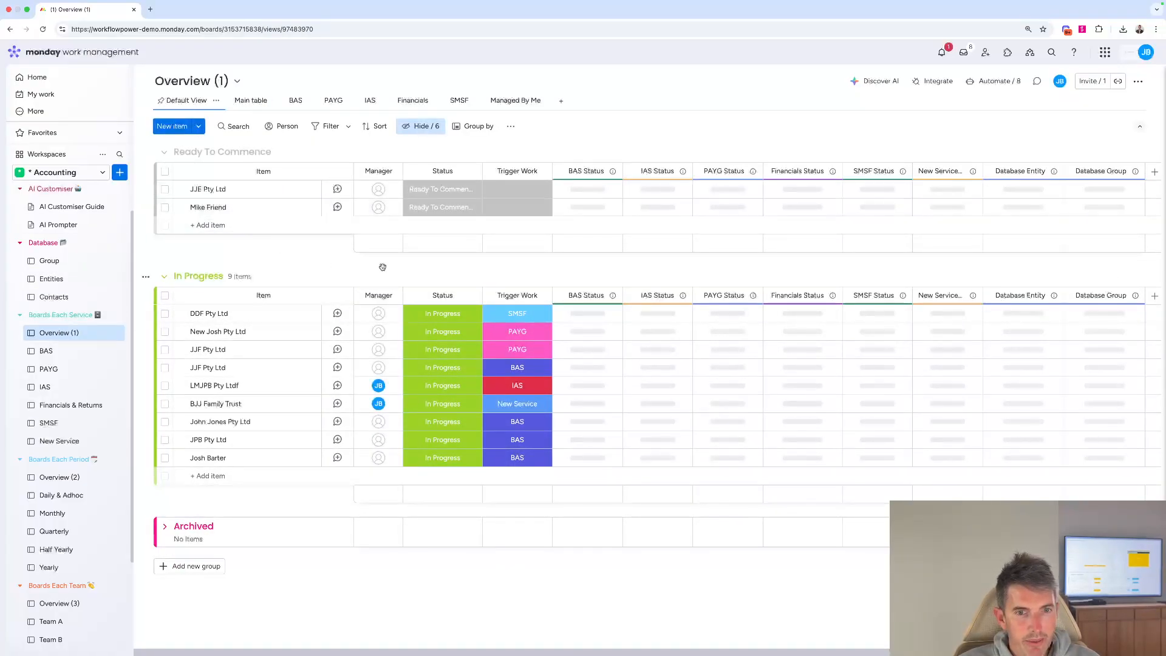
pyautogui.hscroll(1, 382, 266)
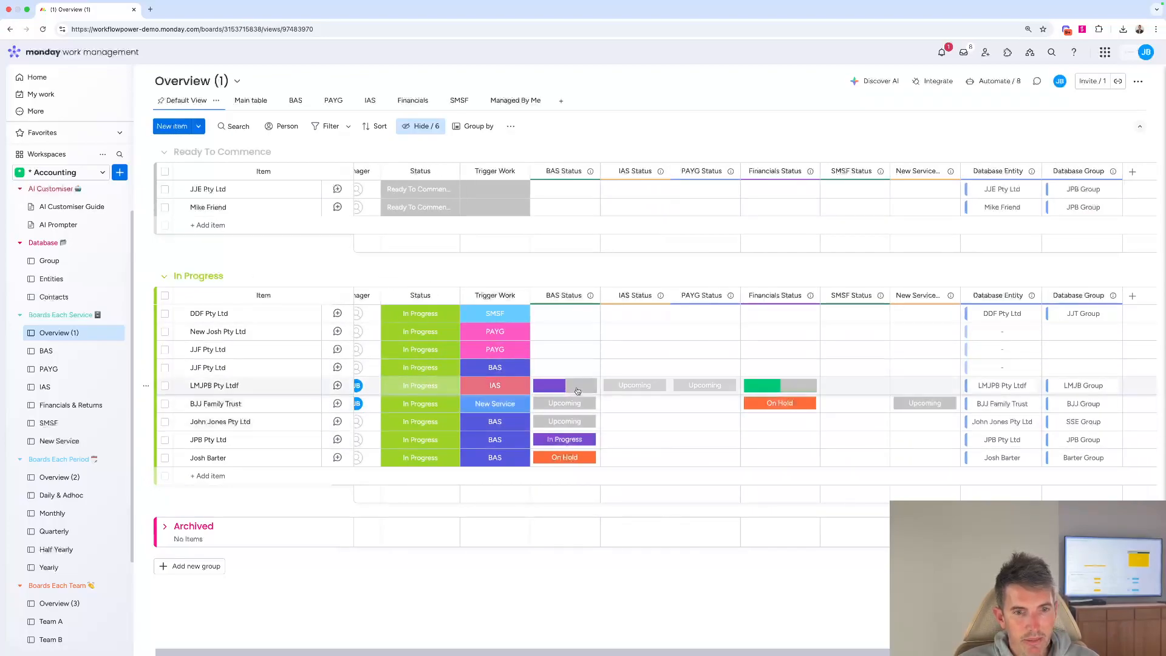
# Examine the BAS board's columns and its list of board automations
pyautogui.click(72, 351)
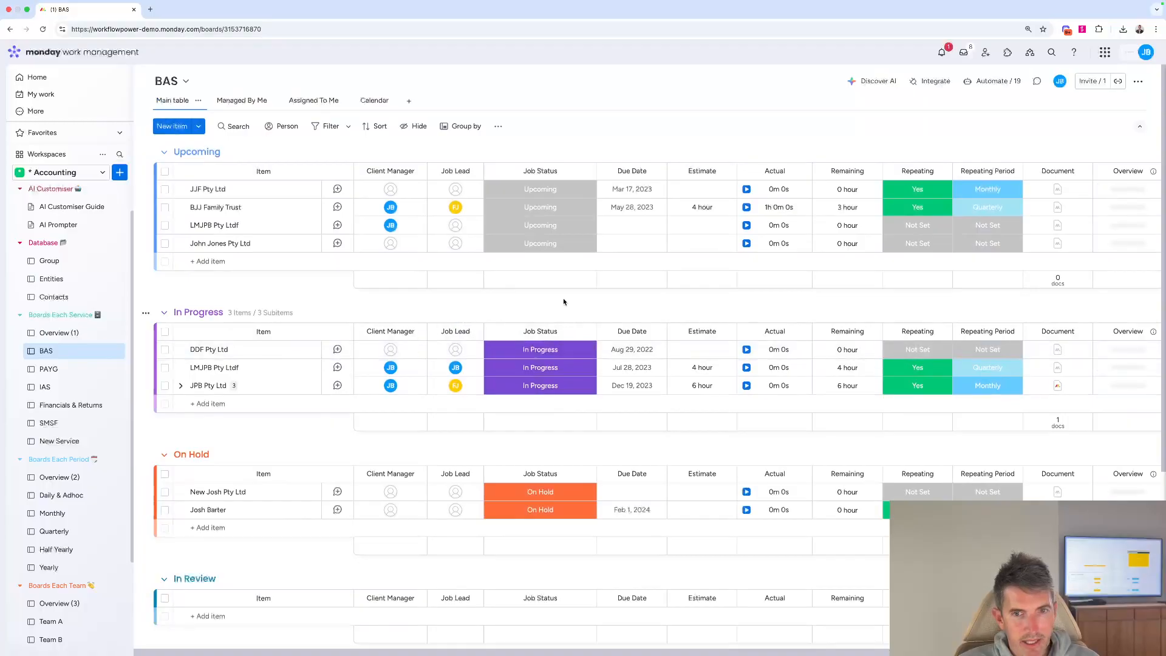
pyautogui.hscroll(2, 565, 298)
pyautogui.hscroll(-2, 573, 297)
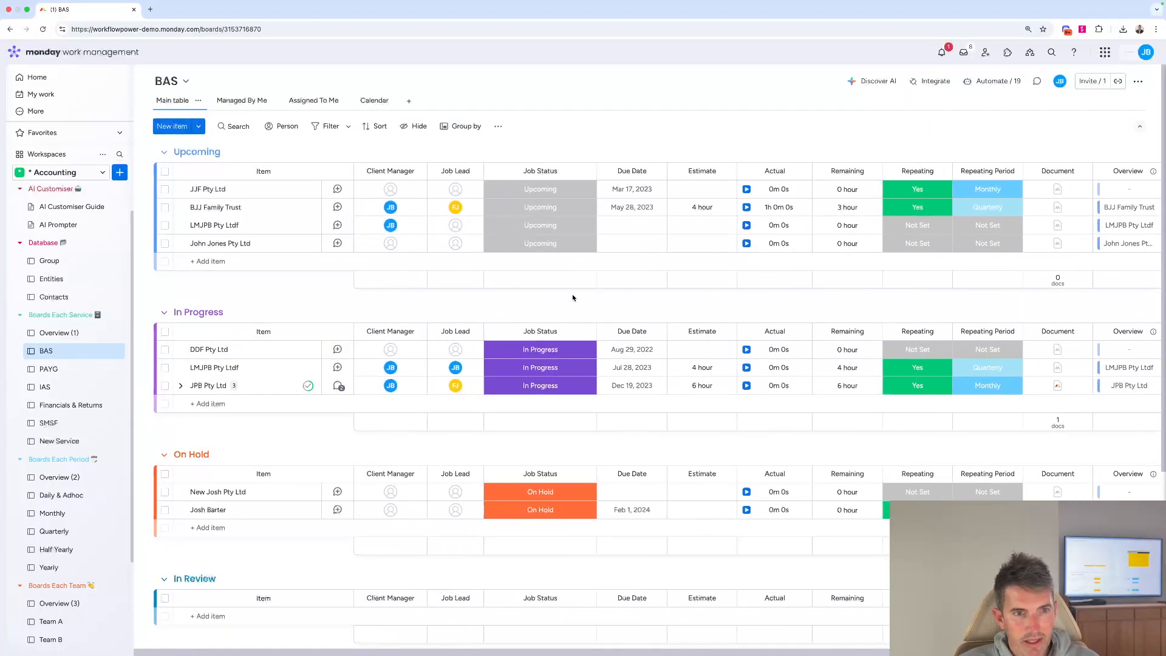
pyautogui.click(996, 81)
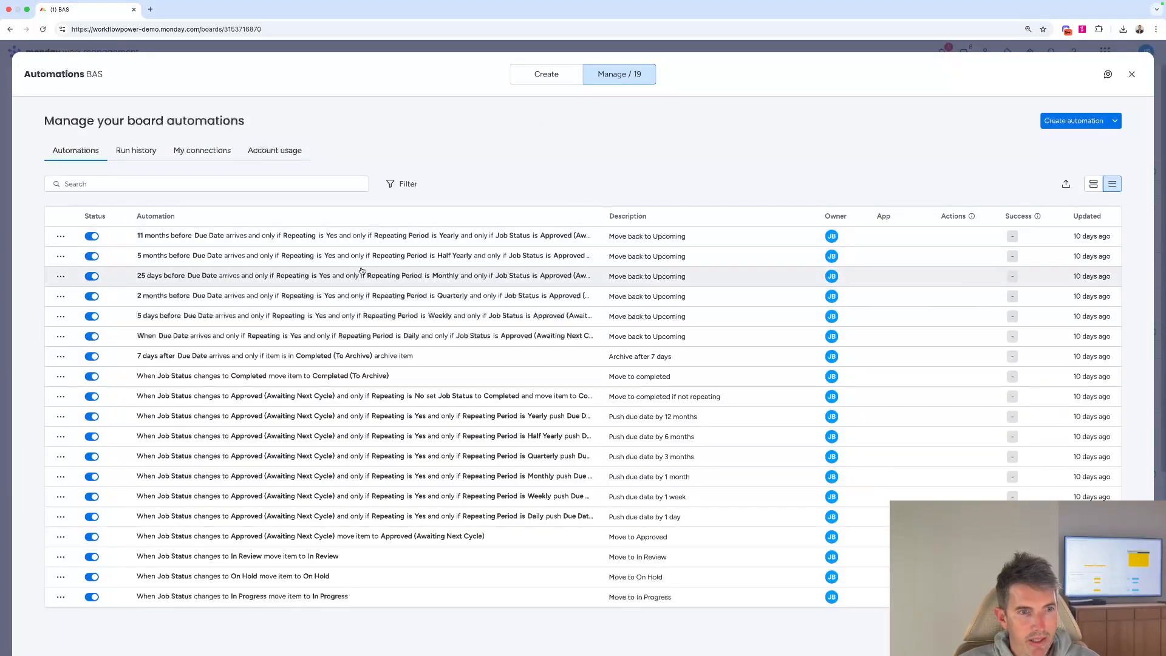
pyautogui.click(1132, 74)
# Search the workspaces for "acc" and switch back to the Accounting Demonstration workspace
pyautogui.scroll(2, 103, 351)
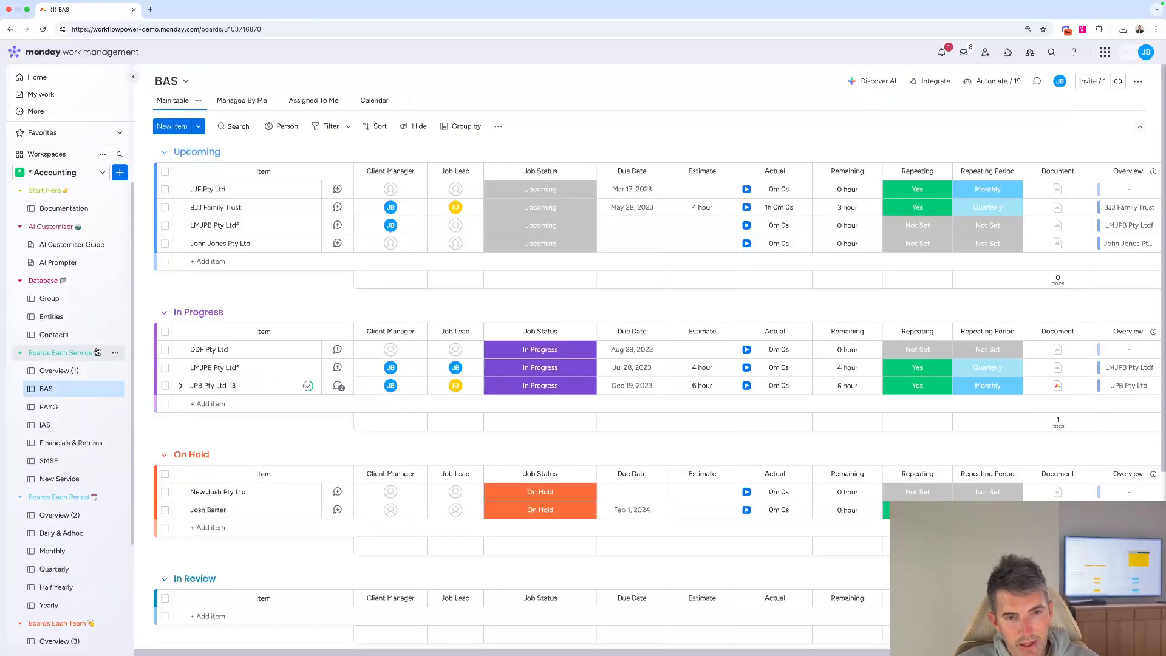
pyautogui.click(71, 175)
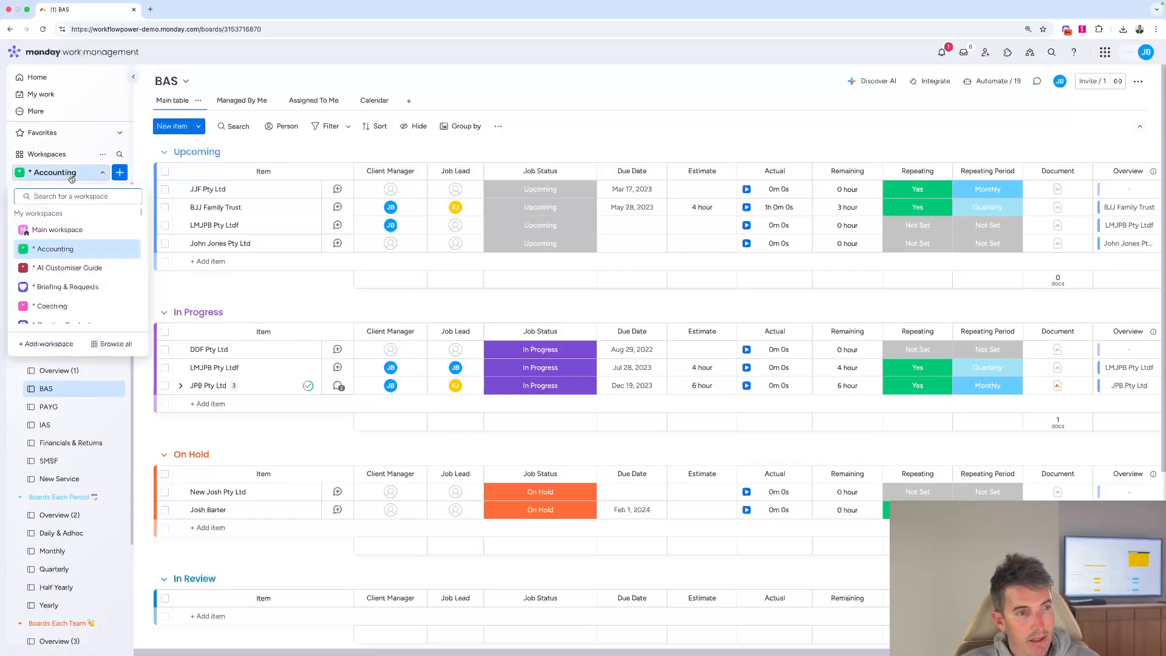
pyautogui.scroll(1, 71, 249)
pyautogui.write('acc')
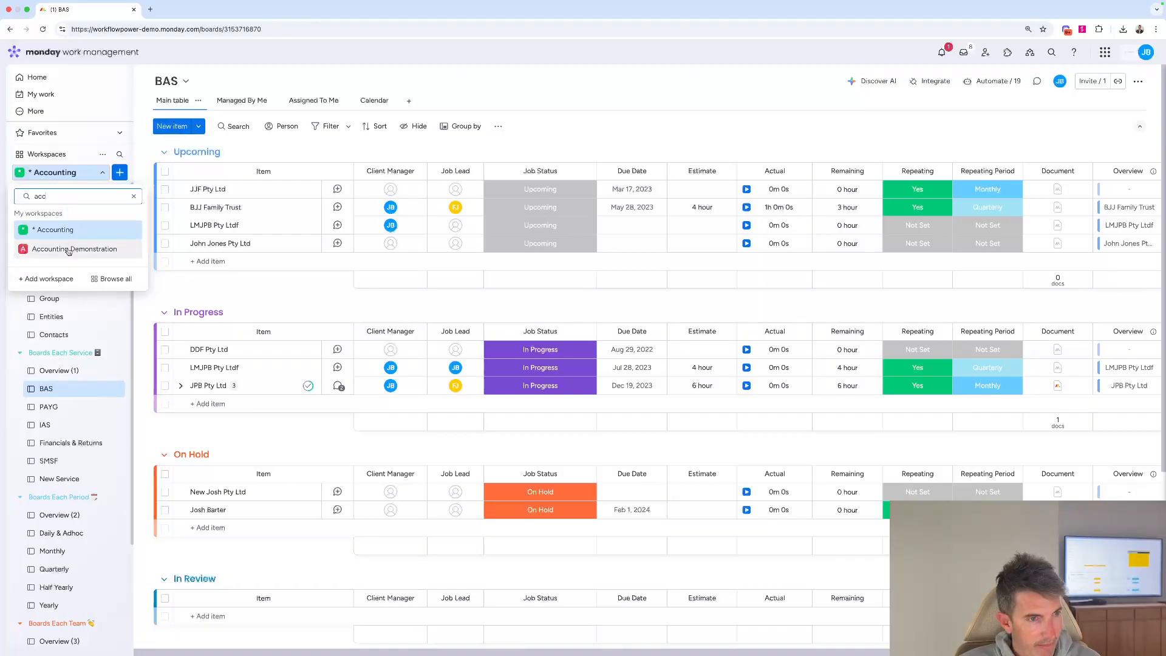
pyautogui.click(67, 246)
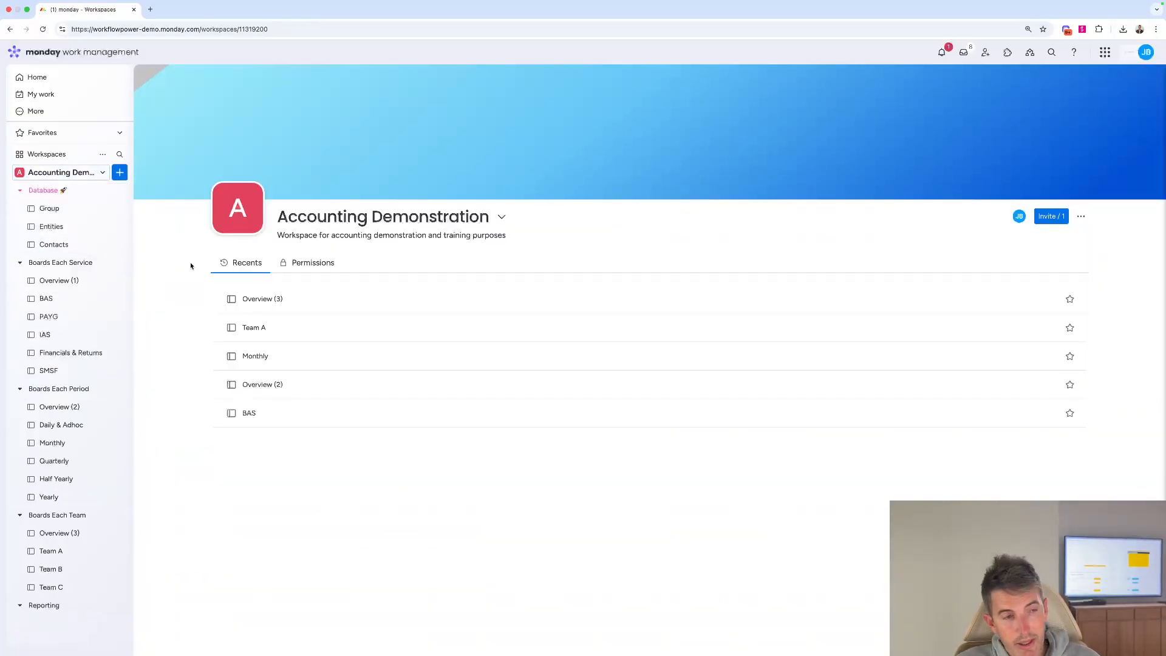